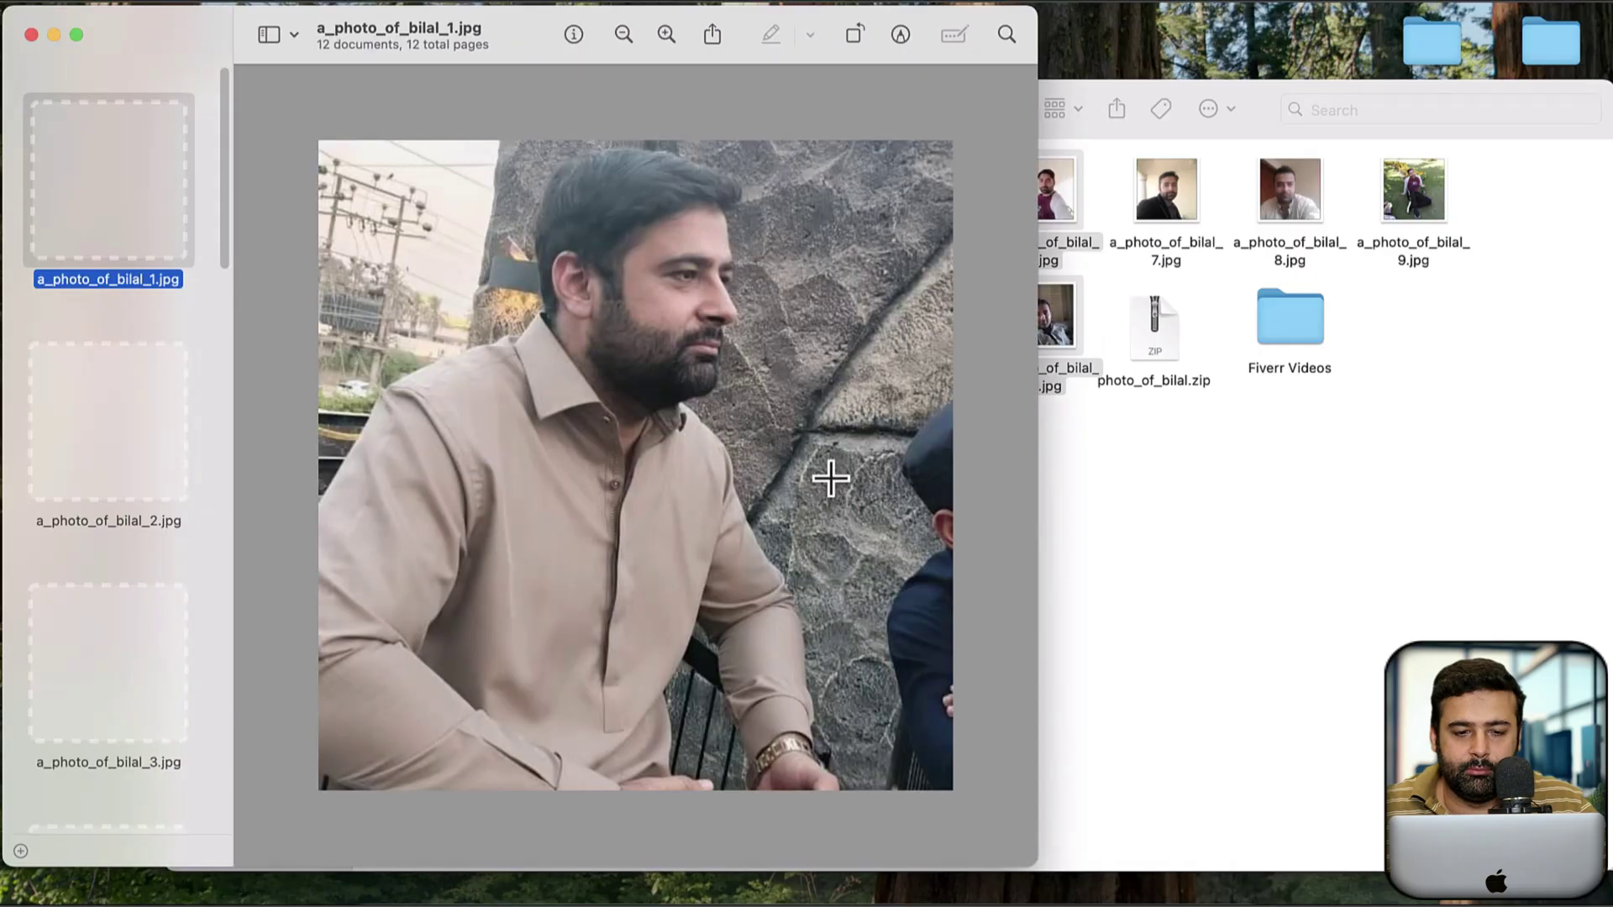
Browse forward and back through the opened training photos to examine their poses, lighting and backgrounds.
key(Down)
key(Down)
key(Down)
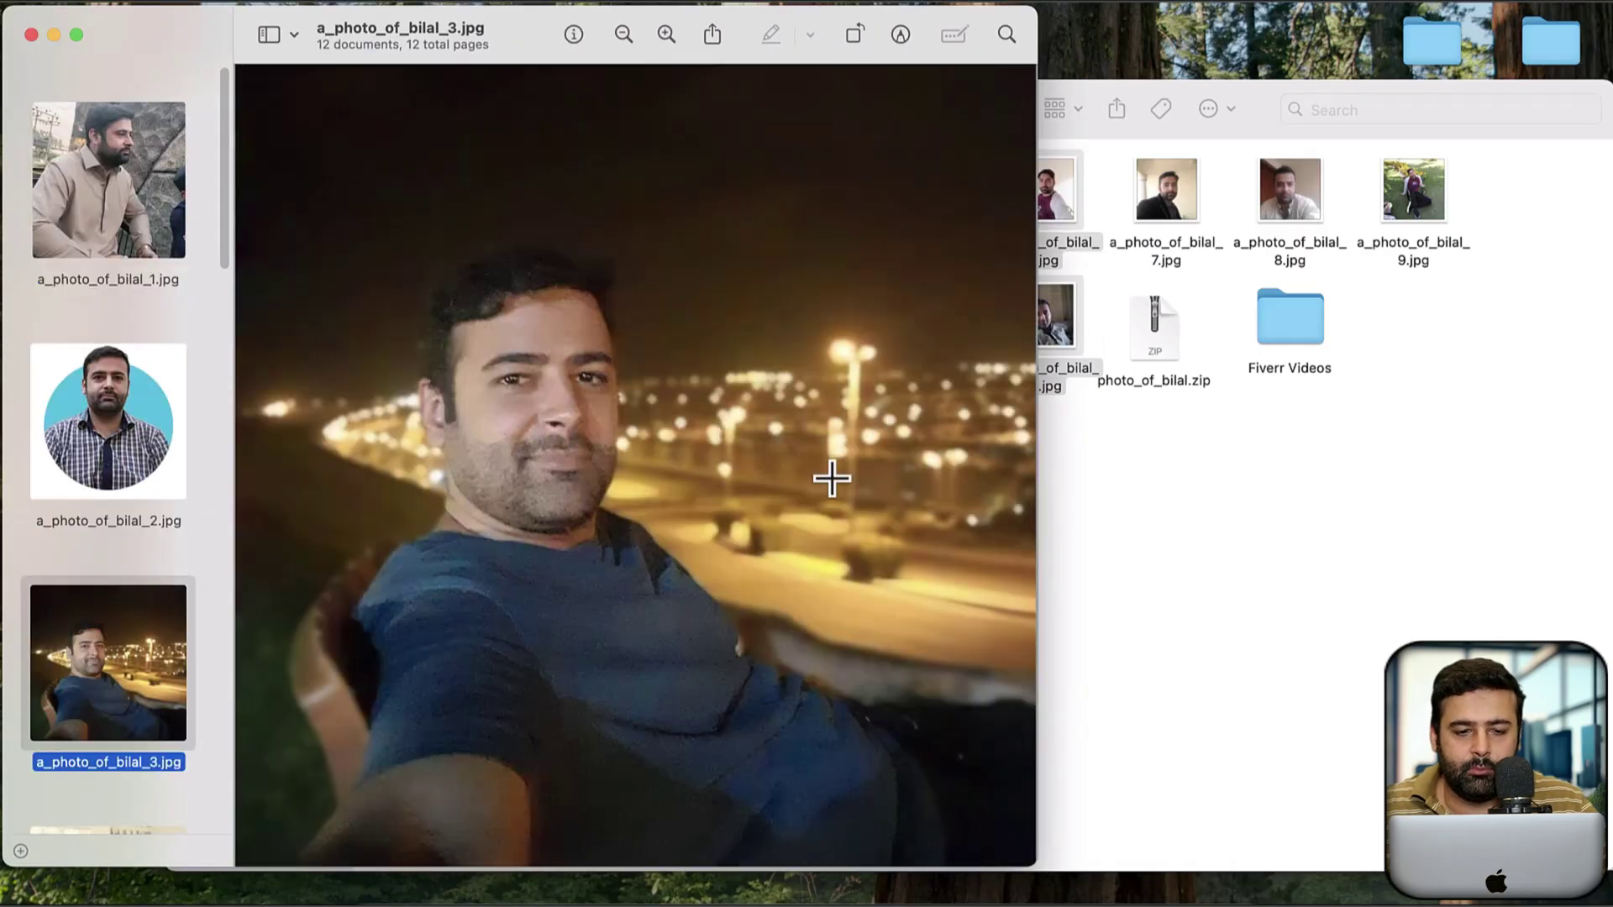
key(Down)
key(Down)
key(Down)
key(Down)
key(Down)
key(Down)
key(Down)
key(Down)
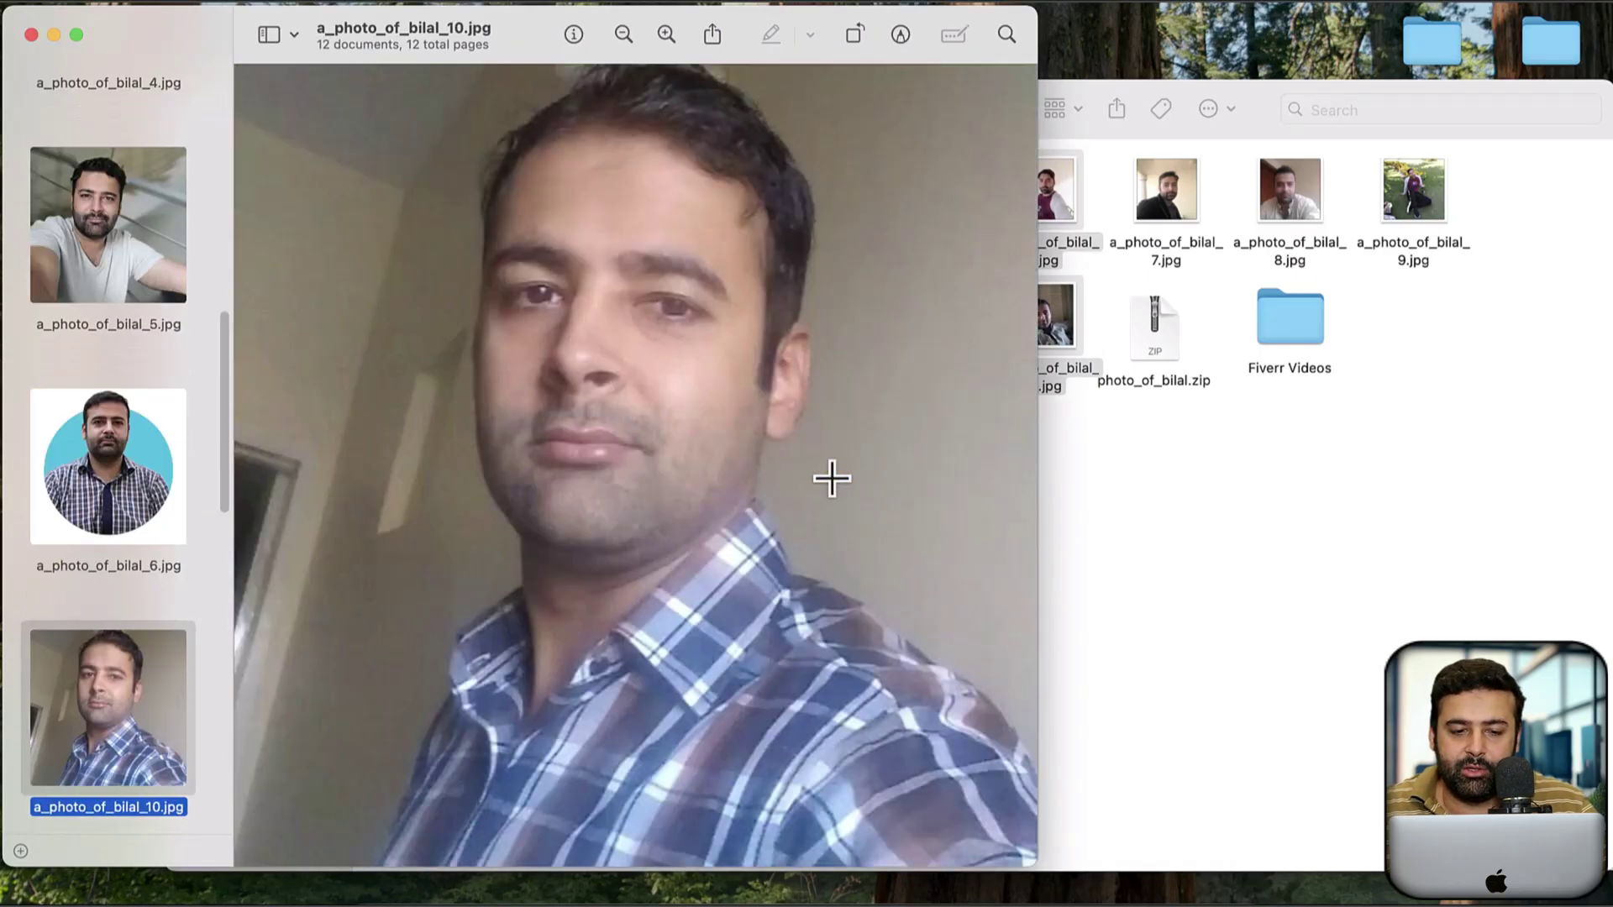
key(Up)
key(Up)
key(Up)
key(Up)
key(Up)
key(Up)
key(Up)
key(Up)
key(Up)
key(Up)
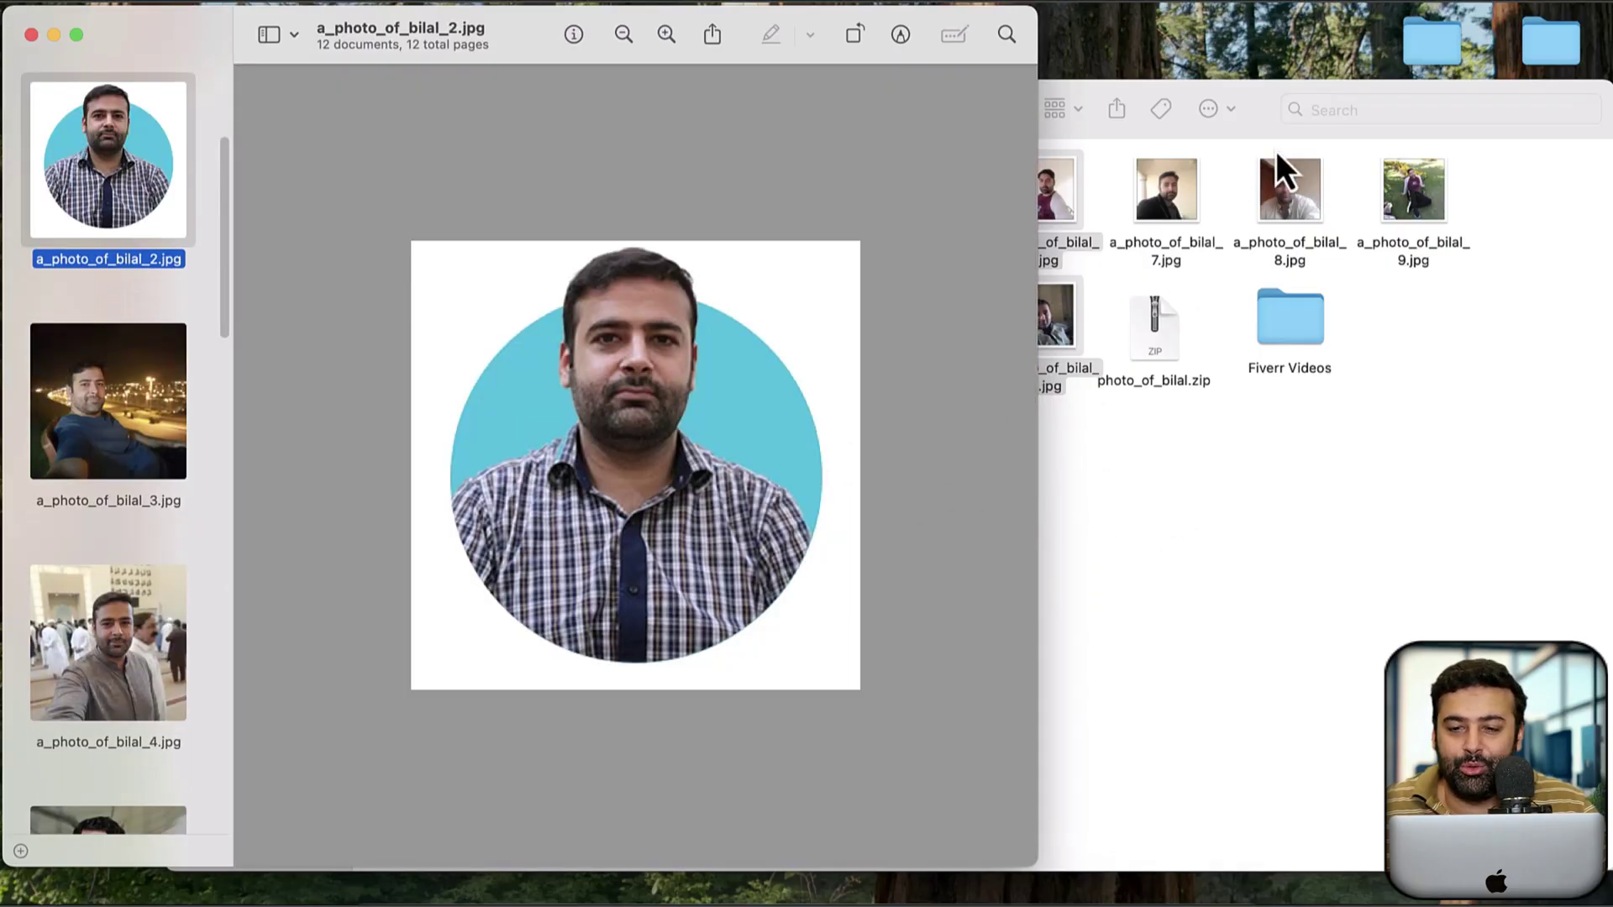
Open the Flux Lora folder's images from out-0 (2).webp through the replicate-prediction file together, placing their window beside the training photos.
click(1253, 109)
drag(1253, 109, 1238, 364)
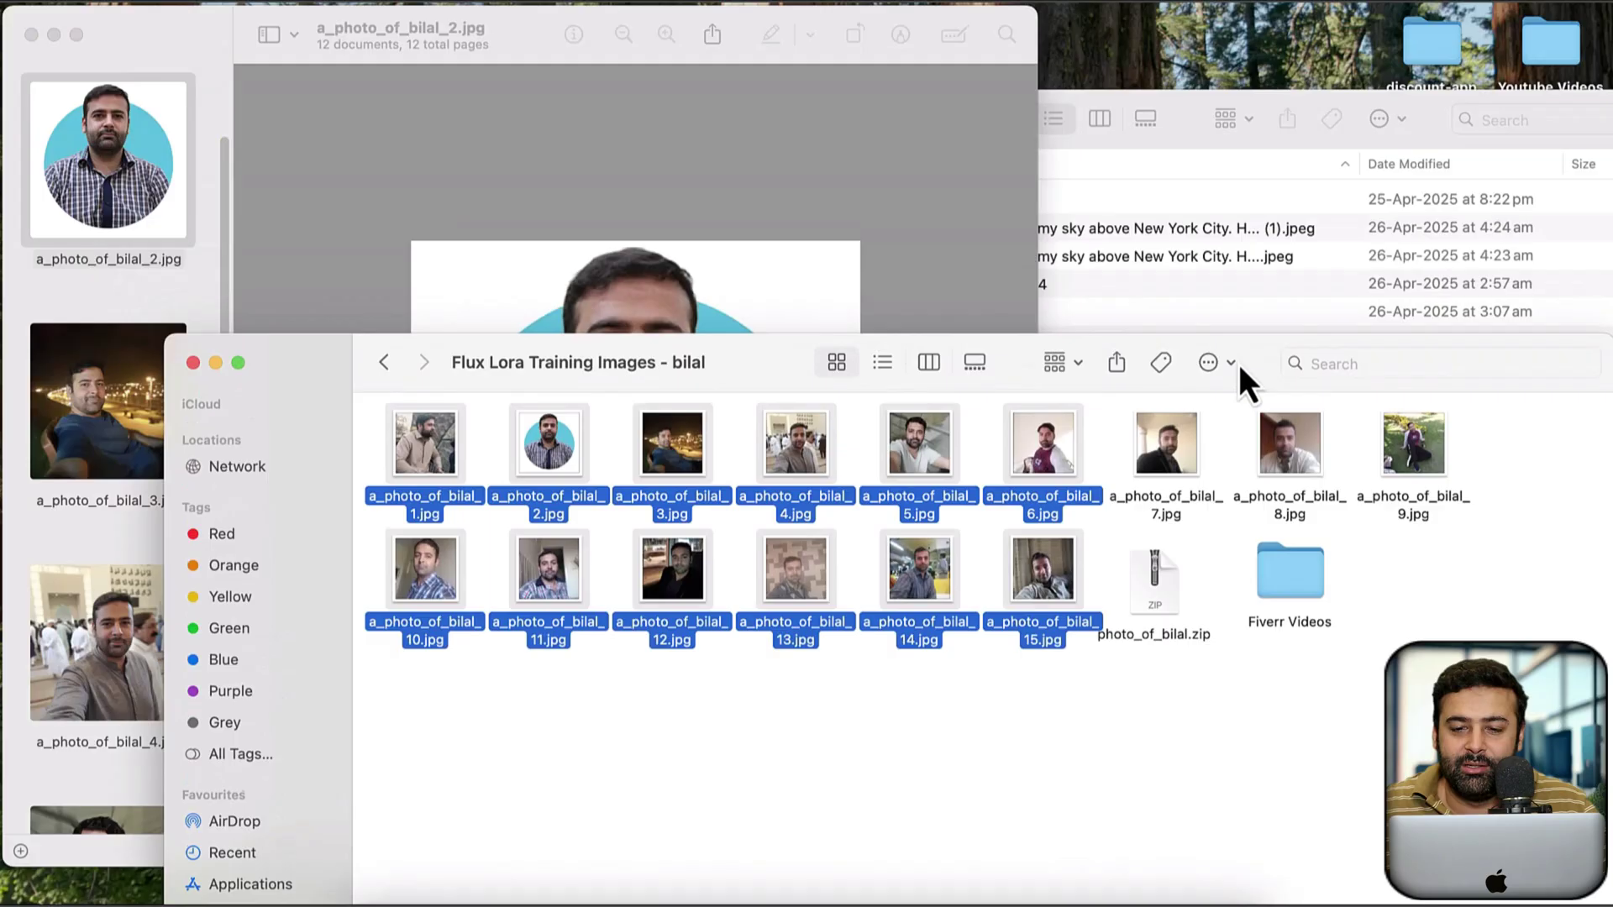
click(1169, 142)
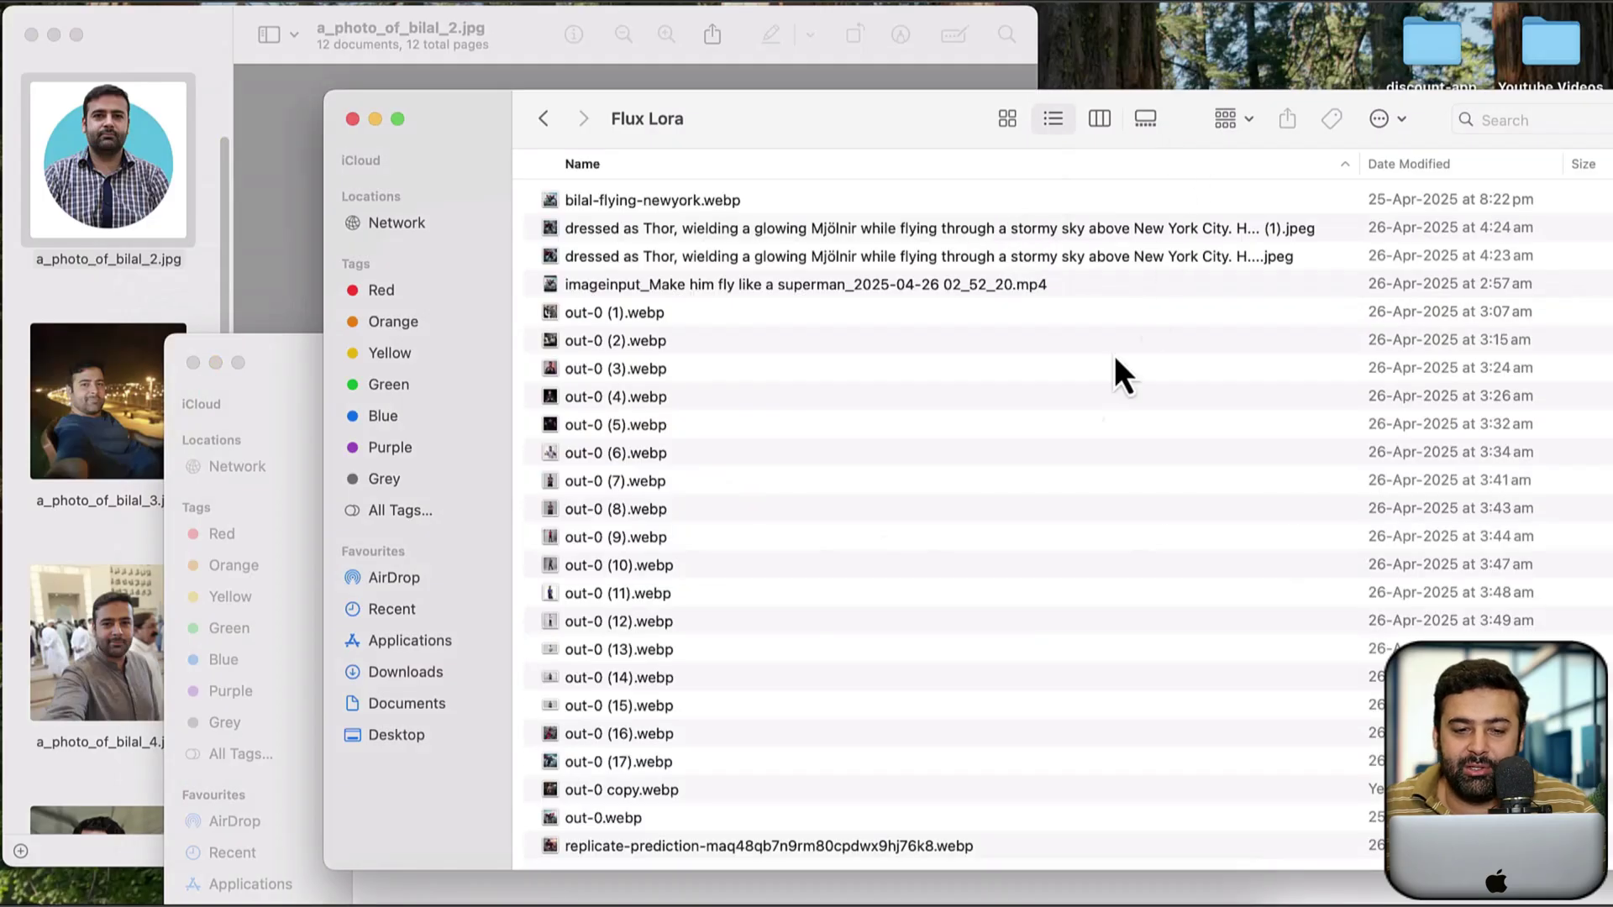
click(794, 318)
click(791, 338)
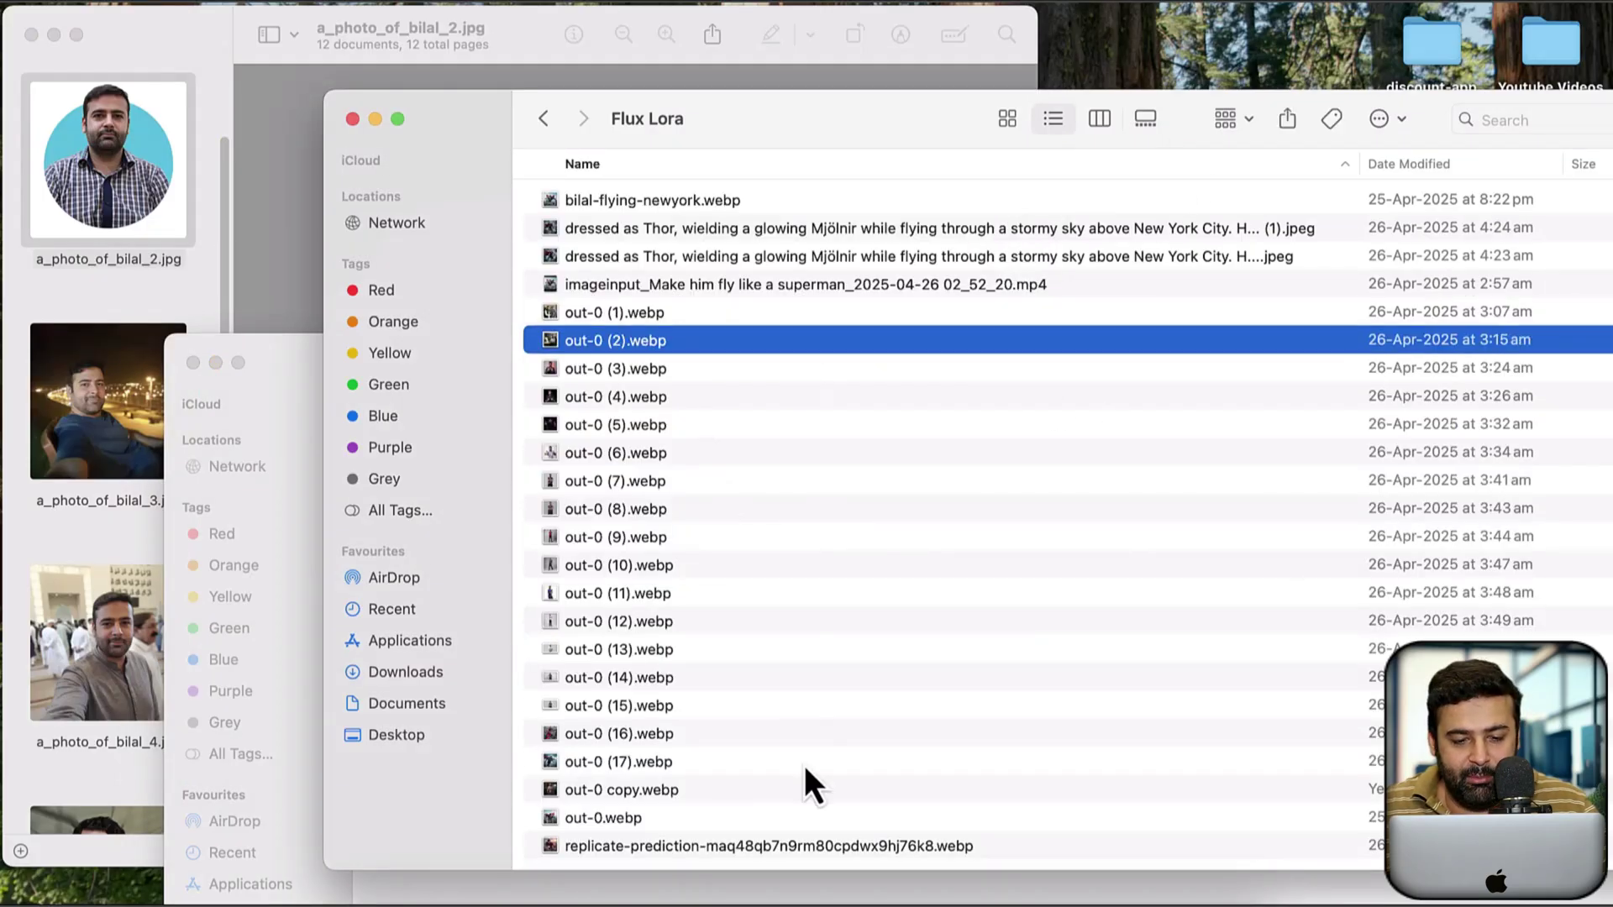
shift+click(920, 845)
double_click(1003, 729)
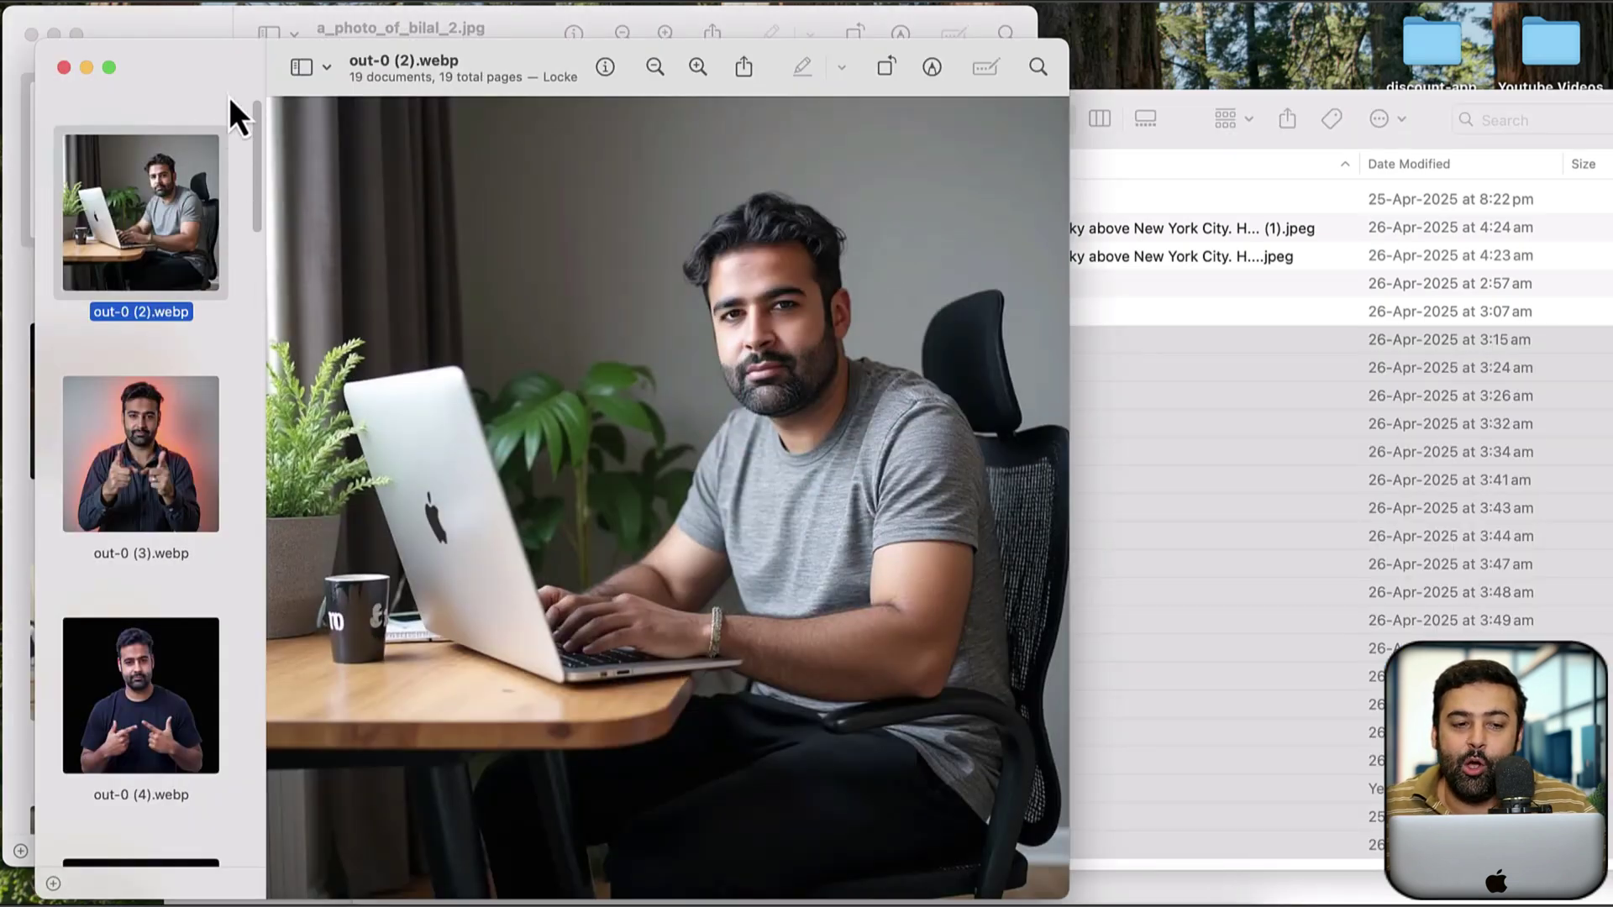
drag(229, 105, 498, 94)
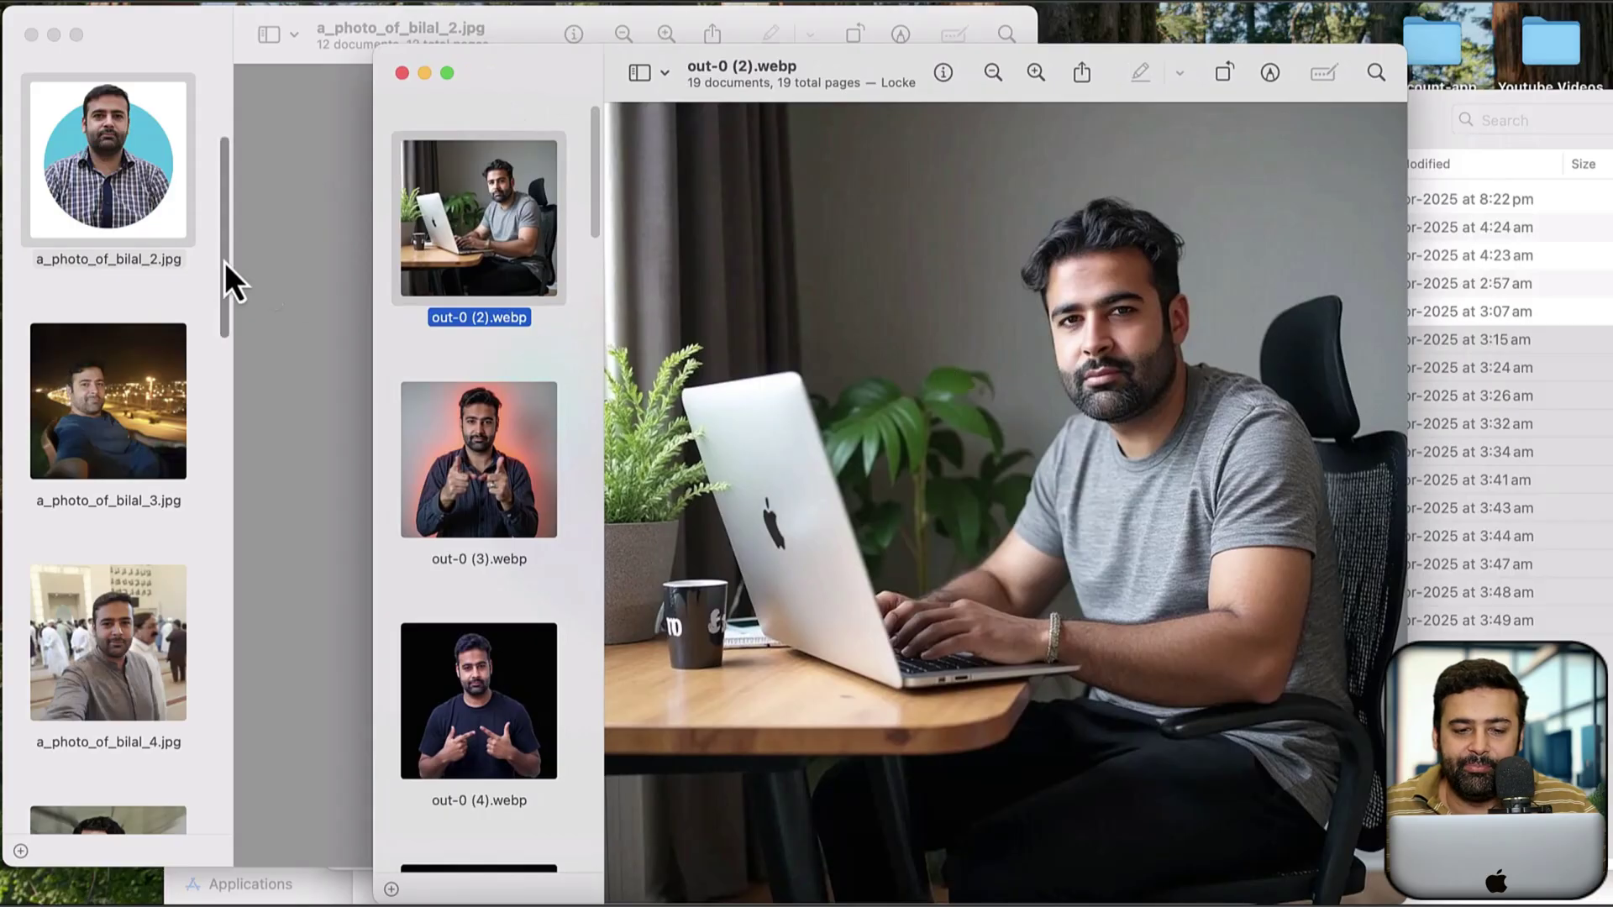
Look through the generated portraits from out-0 (3).webp to out-0 (15).webp, examining faces, outfits and poses.
key(Down)
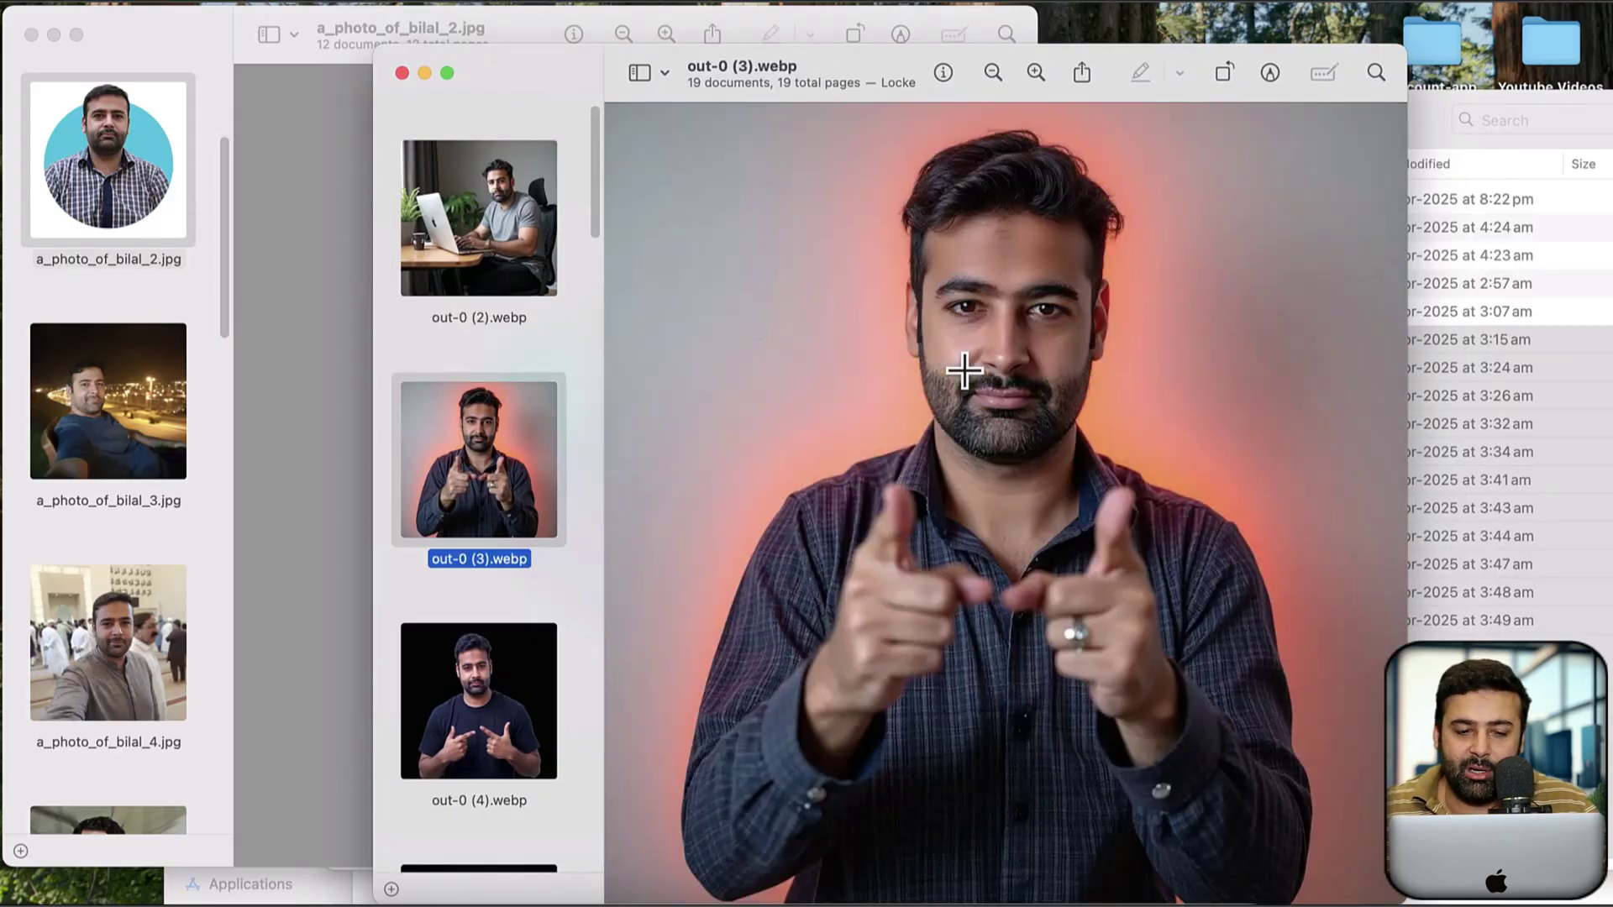
key(Down)
key(Down)
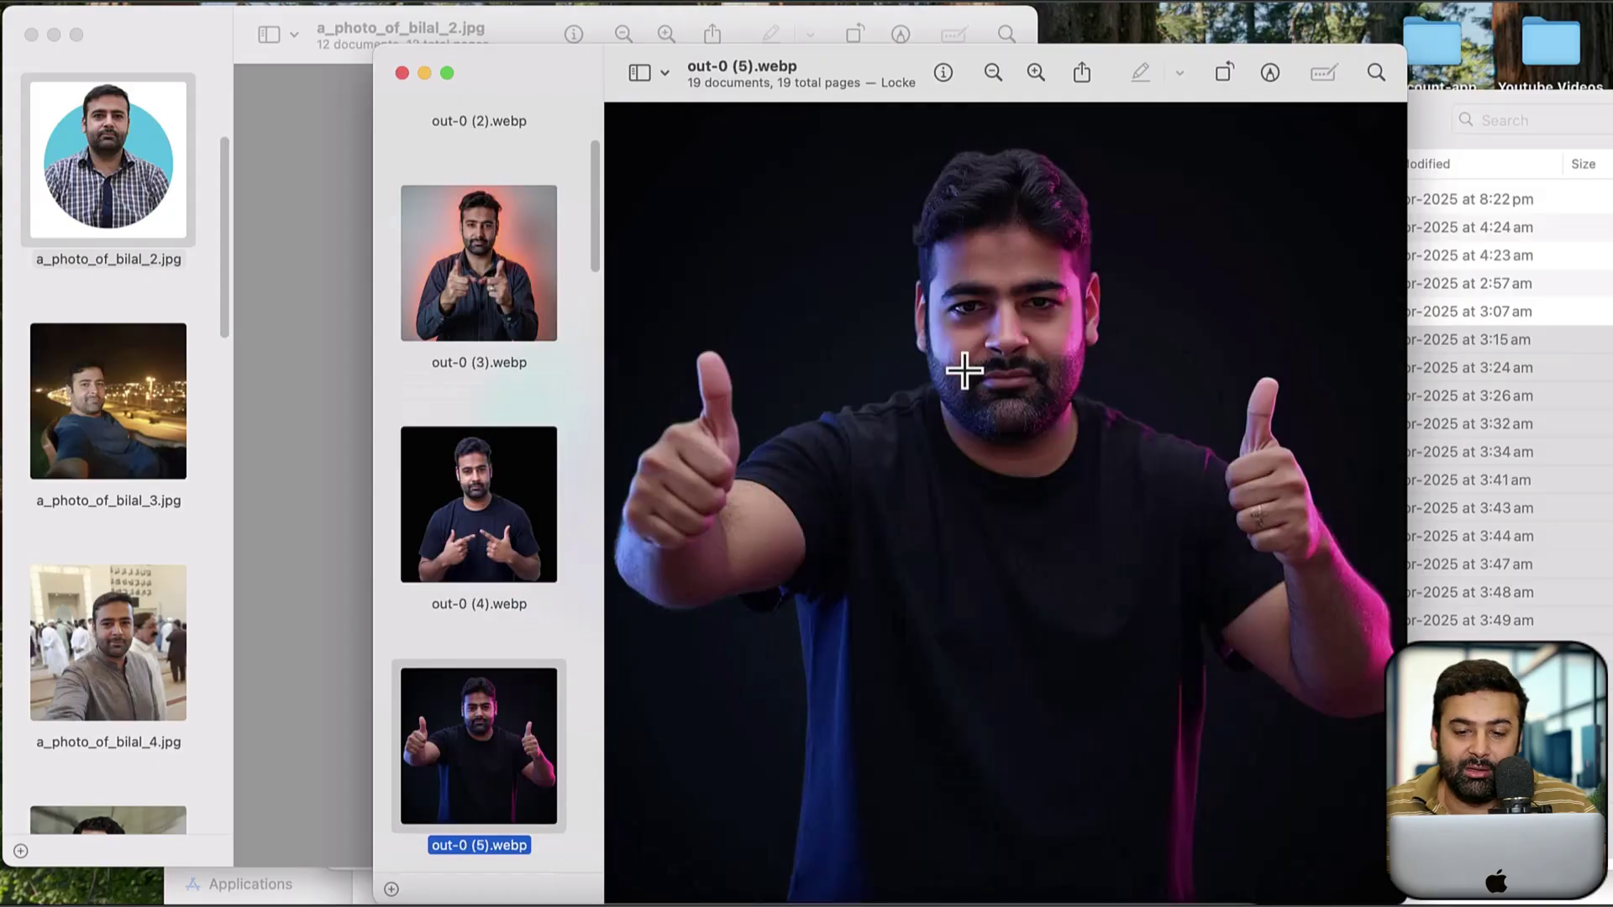
key(Down)
key(Down)
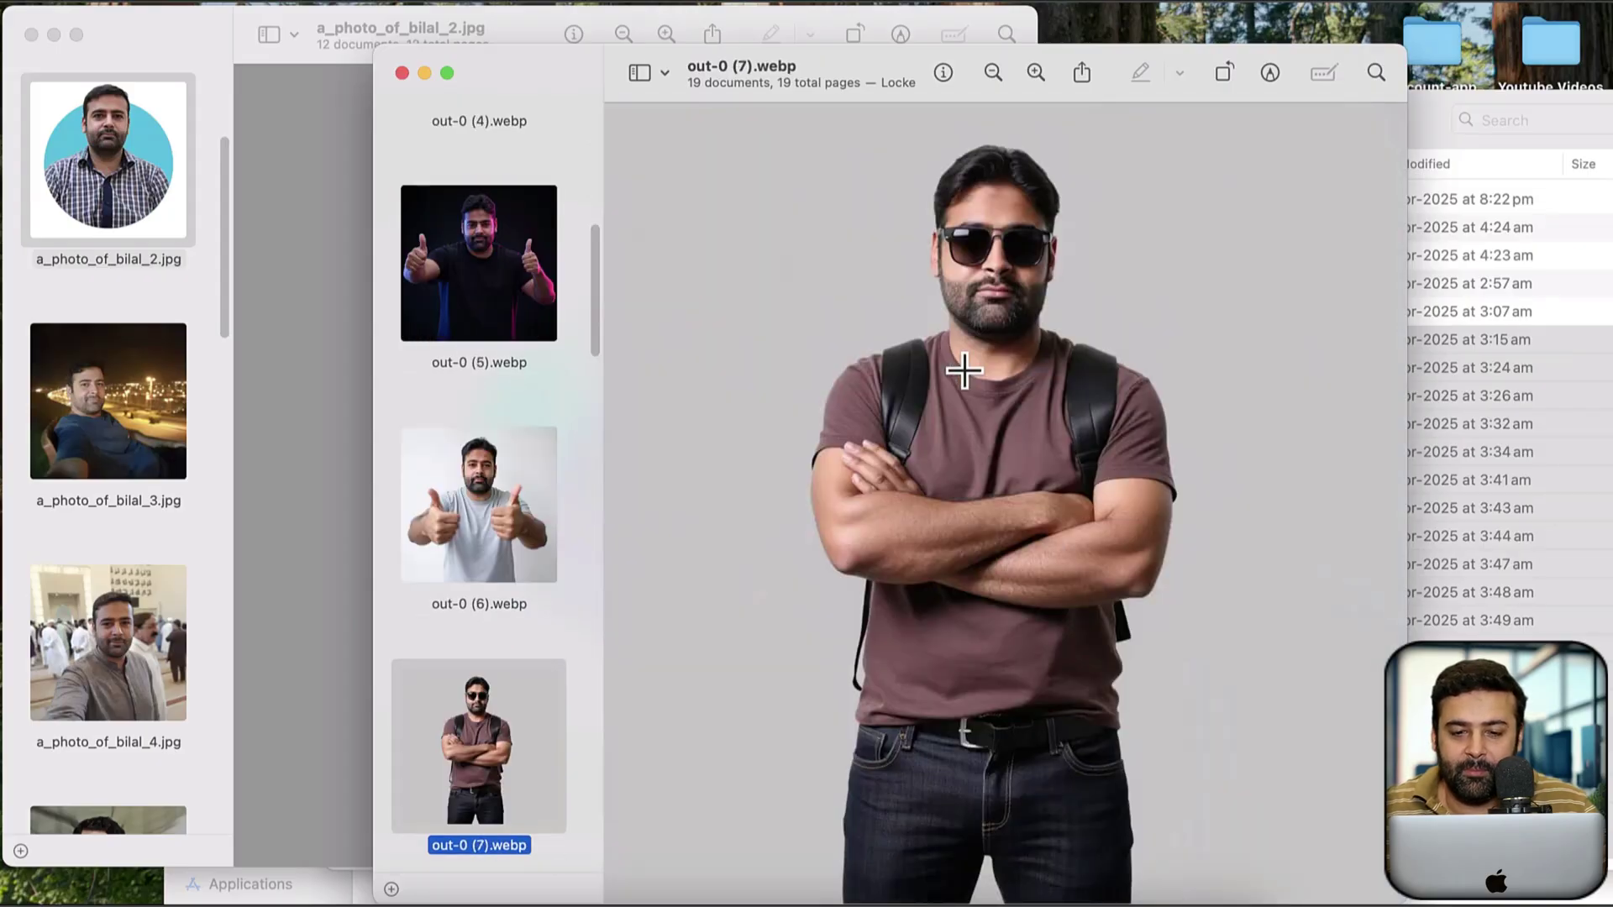
key(Down)
key(Down)
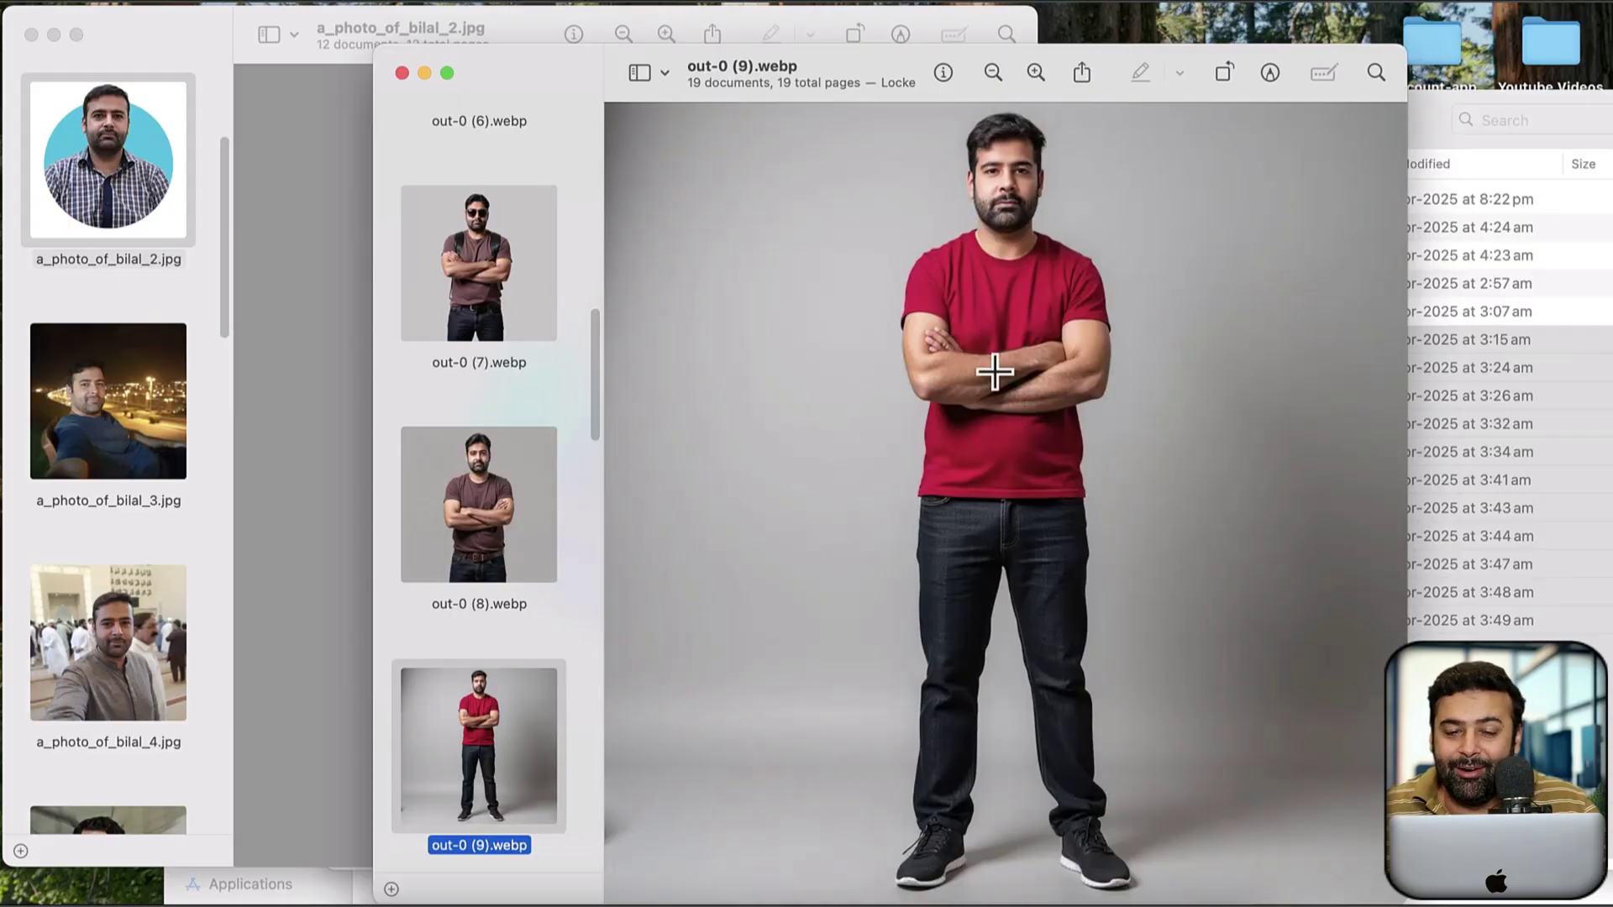
key(Down)
key(Down)
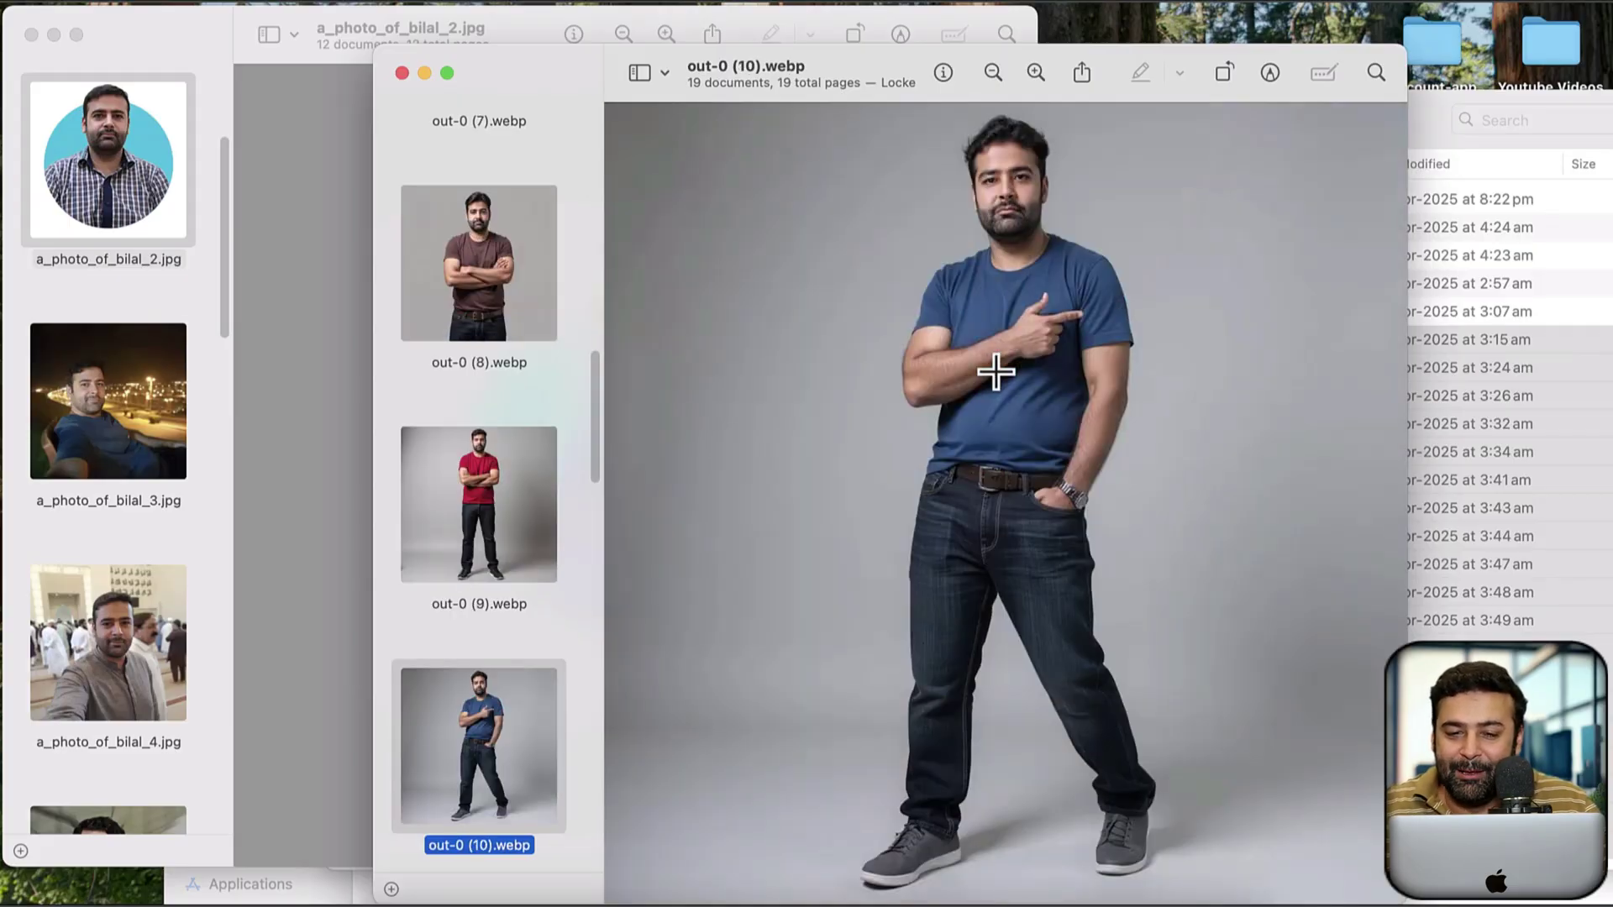
key(Down)
key(Down)
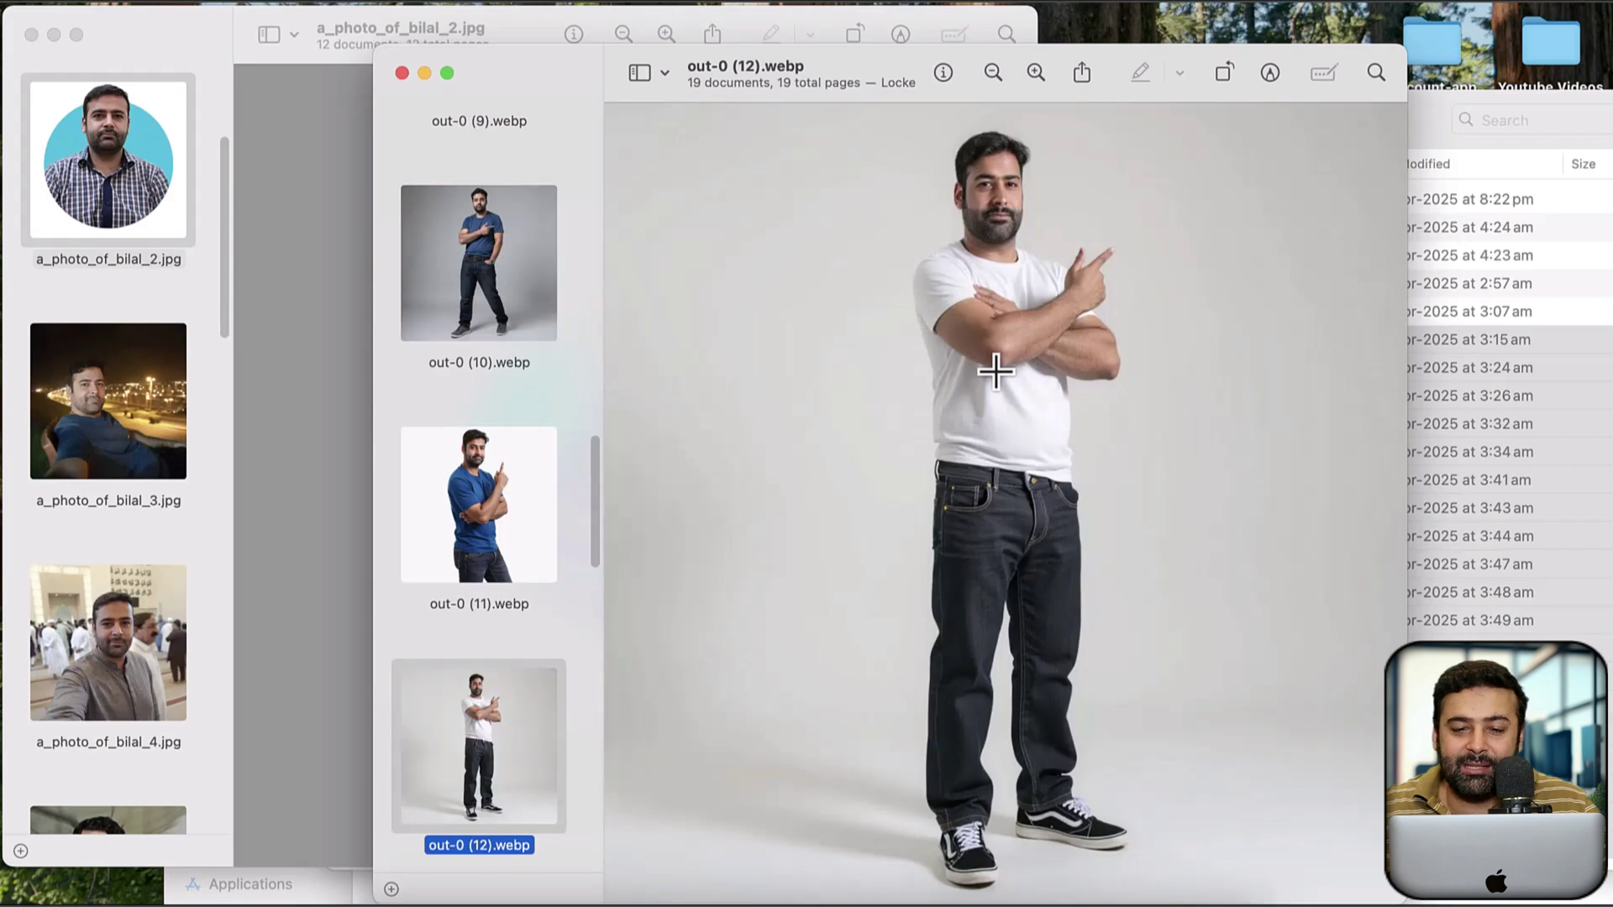
key(Down)
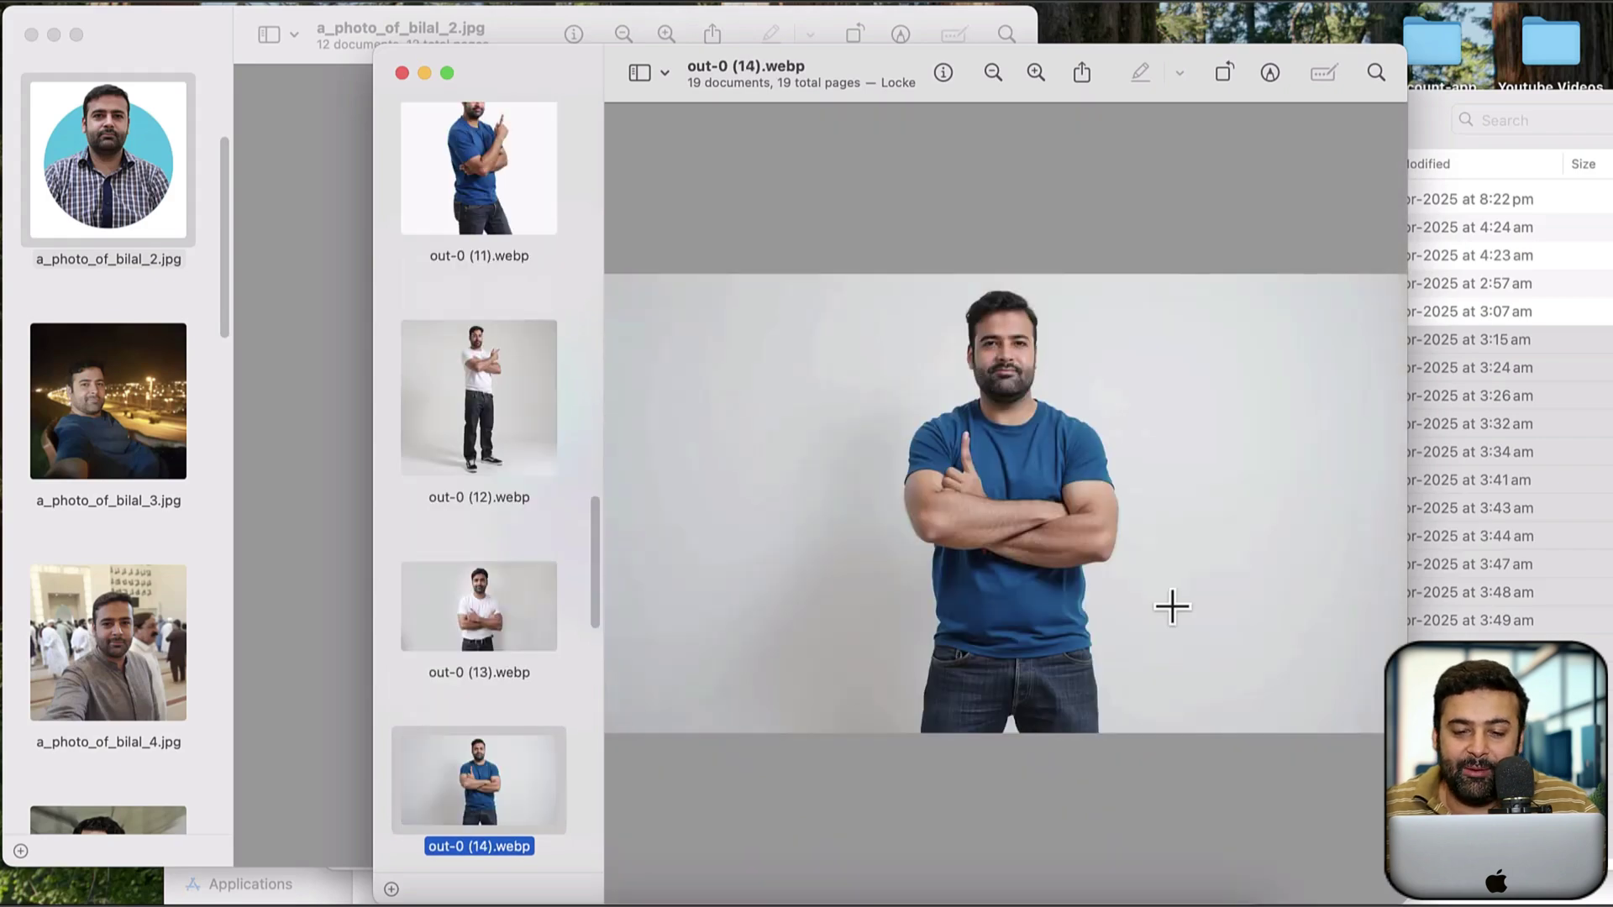
key(Down)
key(Down)
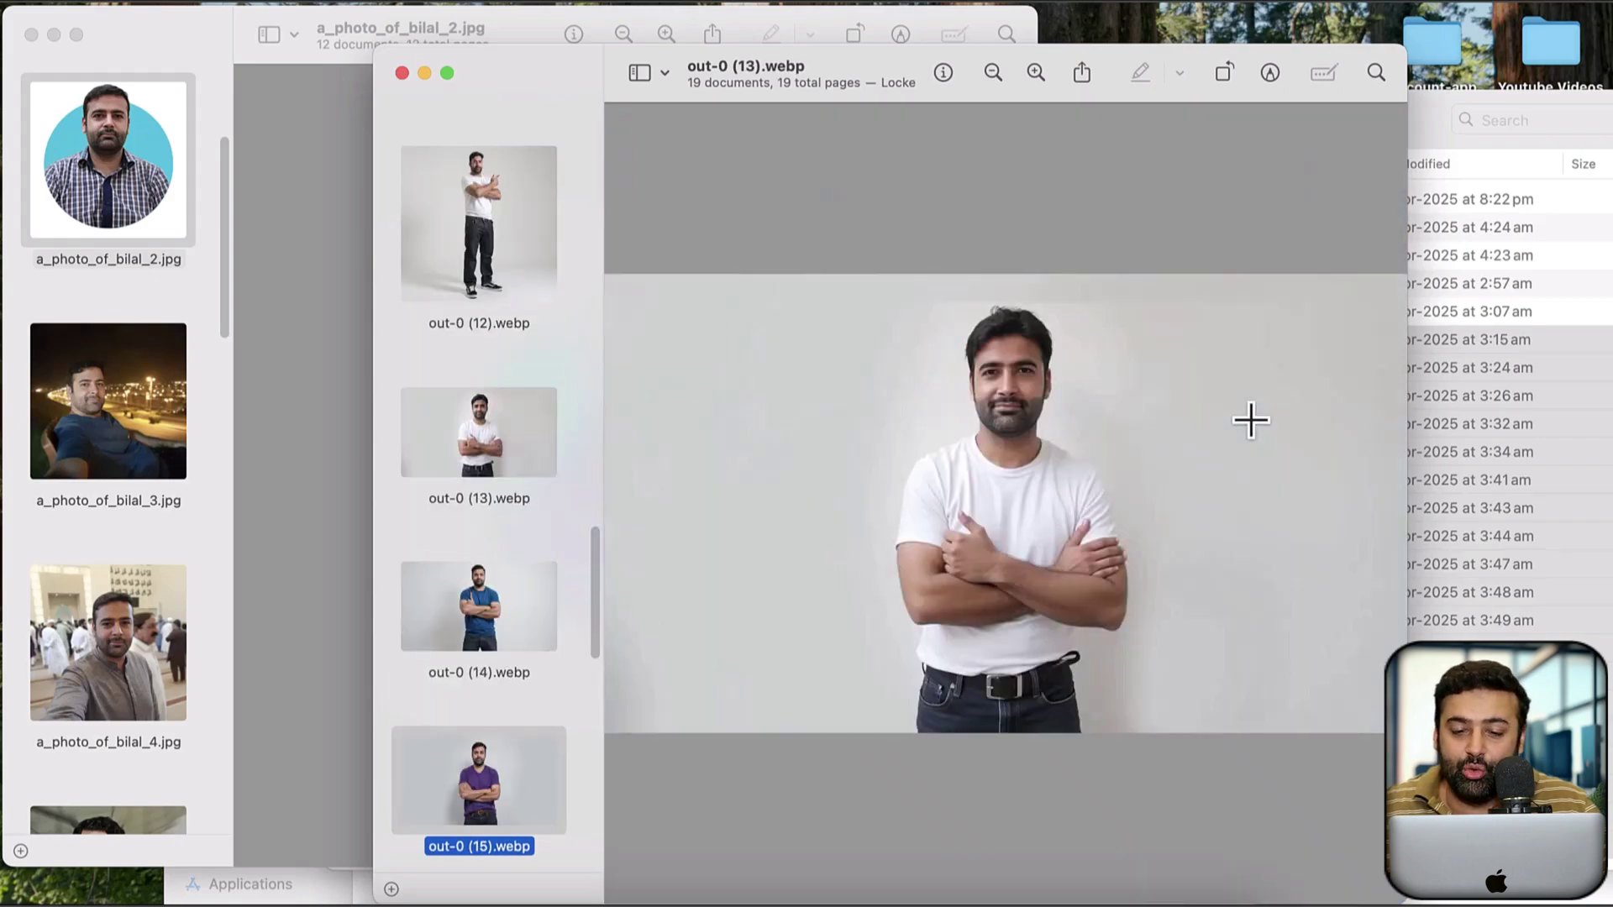
key(Up)
View the generated Spider-Man image out-0 (16).webp, the Thor image out-0 (17).webp and the gym image out-0 copy.webp.
key(Down)
key(Down)
key(Down)
key(Down)
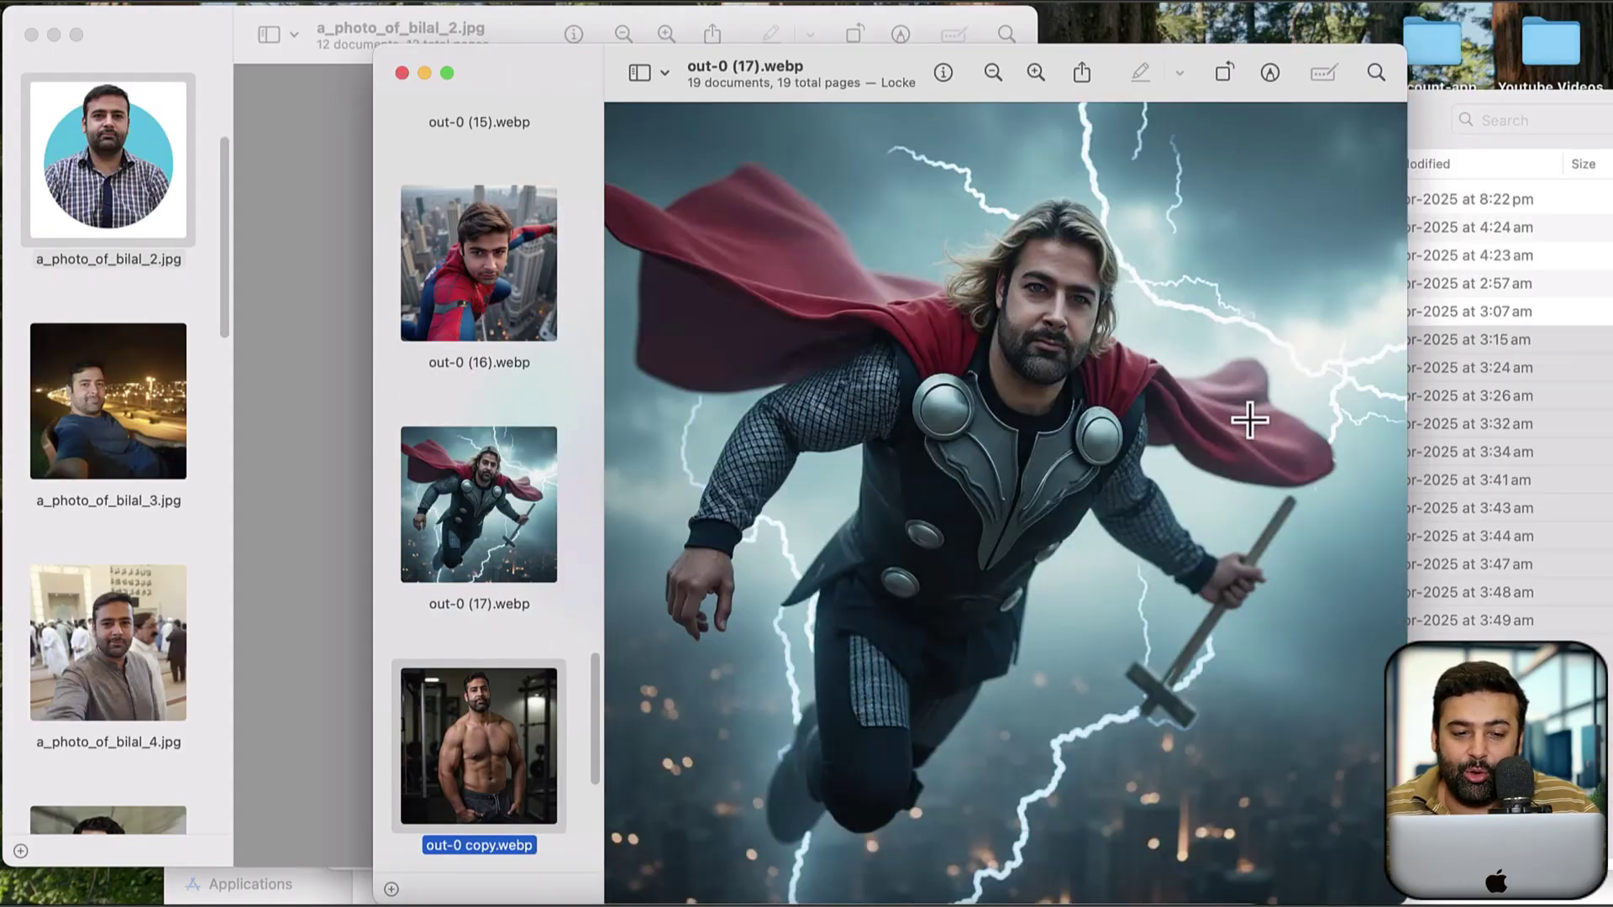
click(467, 267)
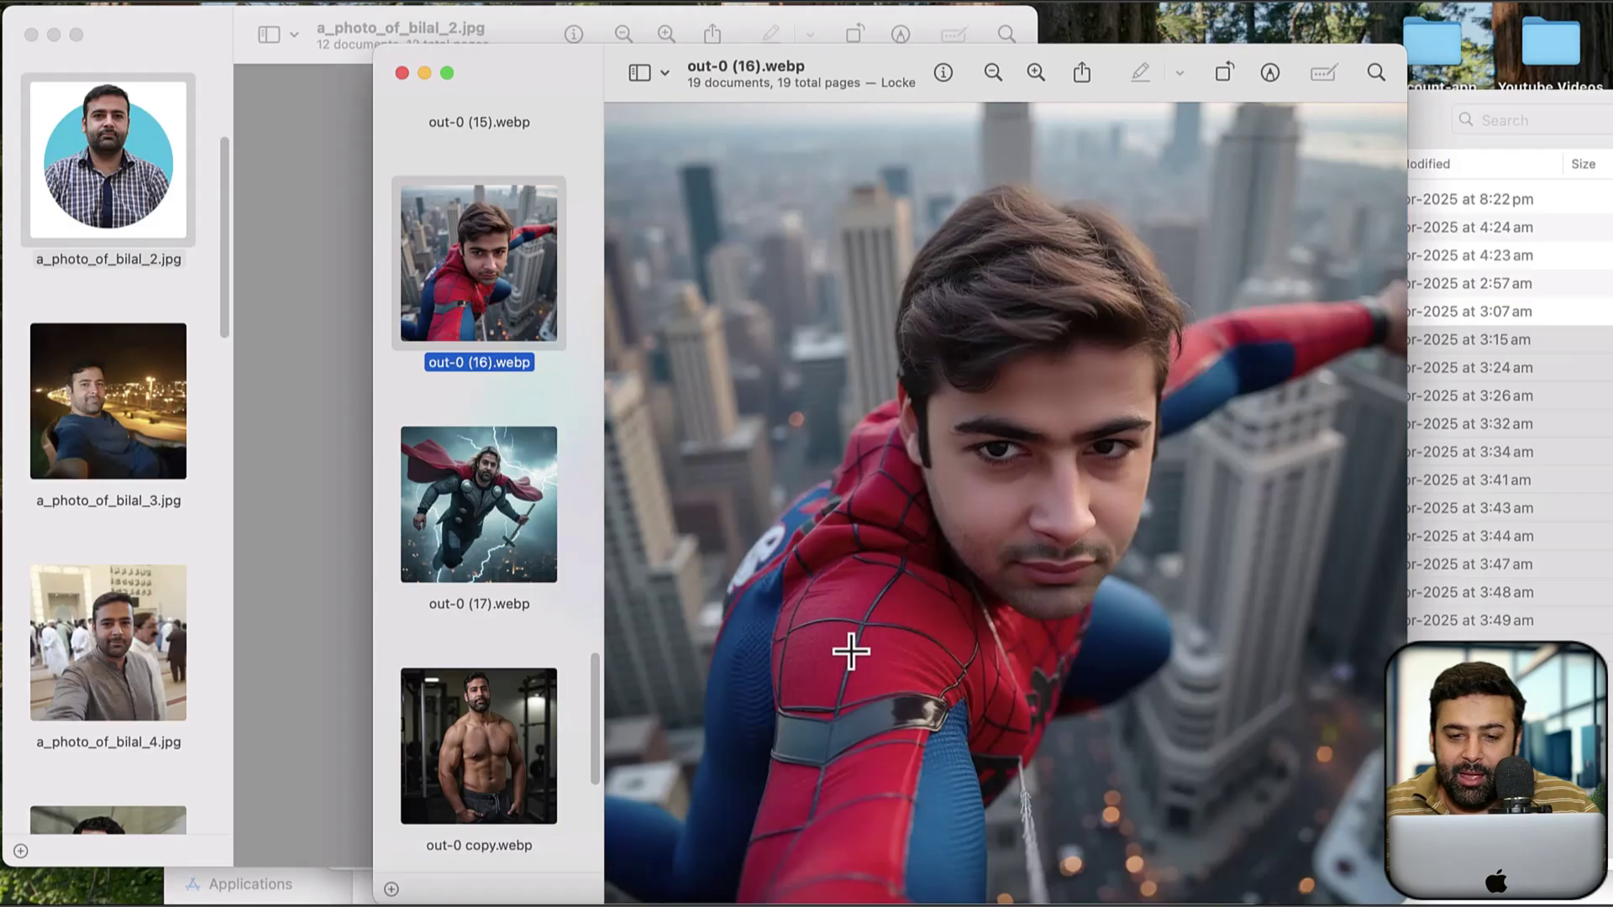
click(506, 704)
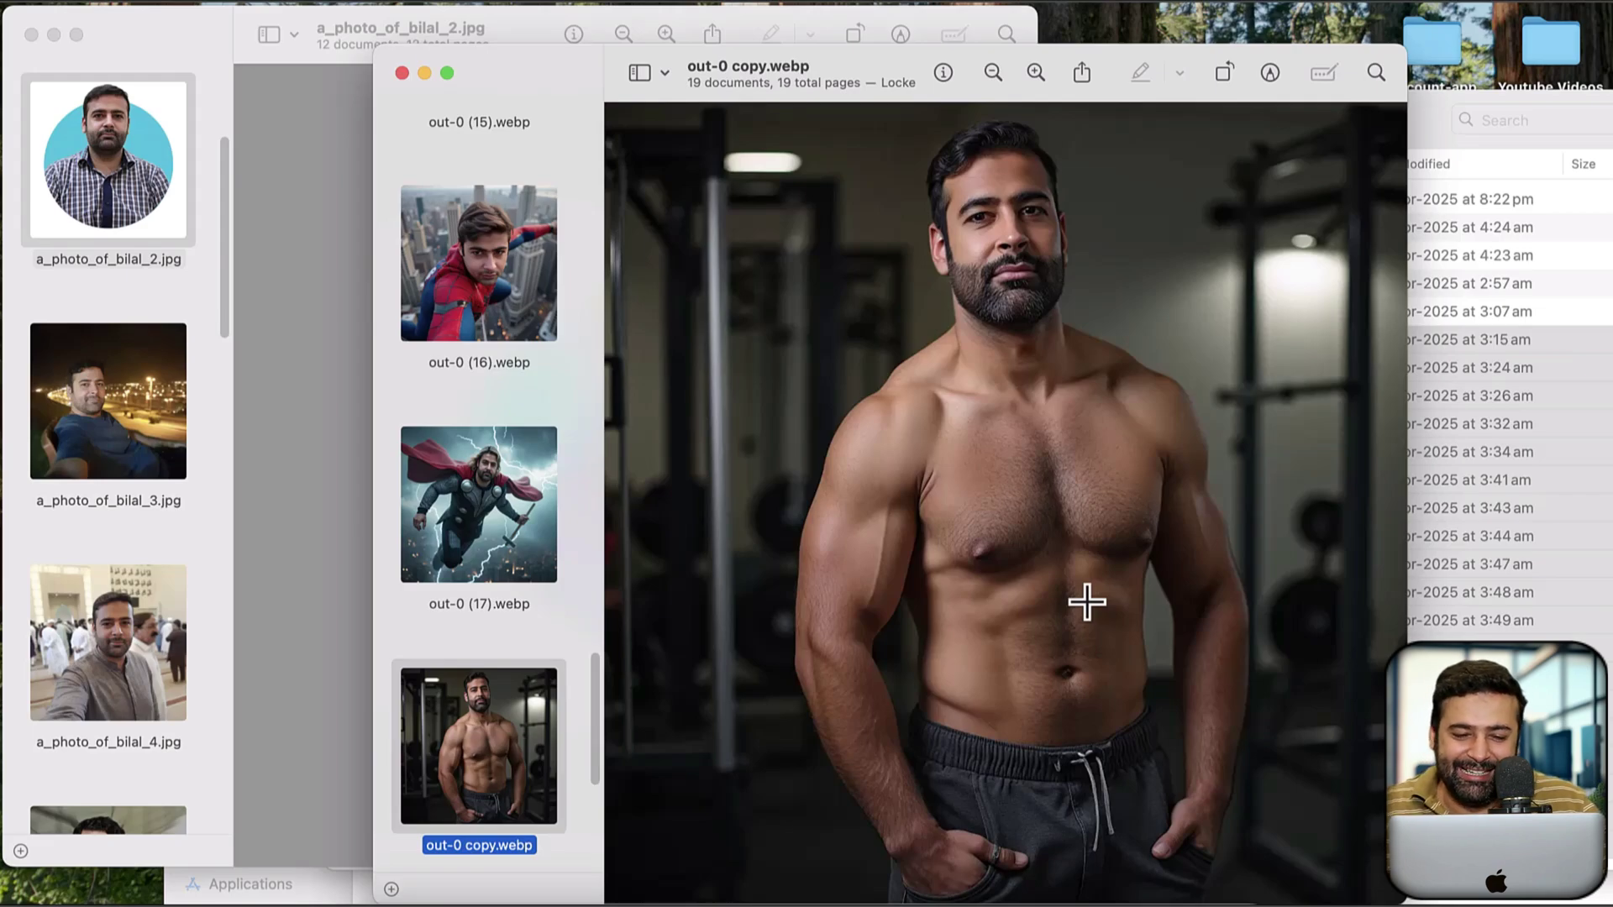
scroll(568, 434, down, 2)
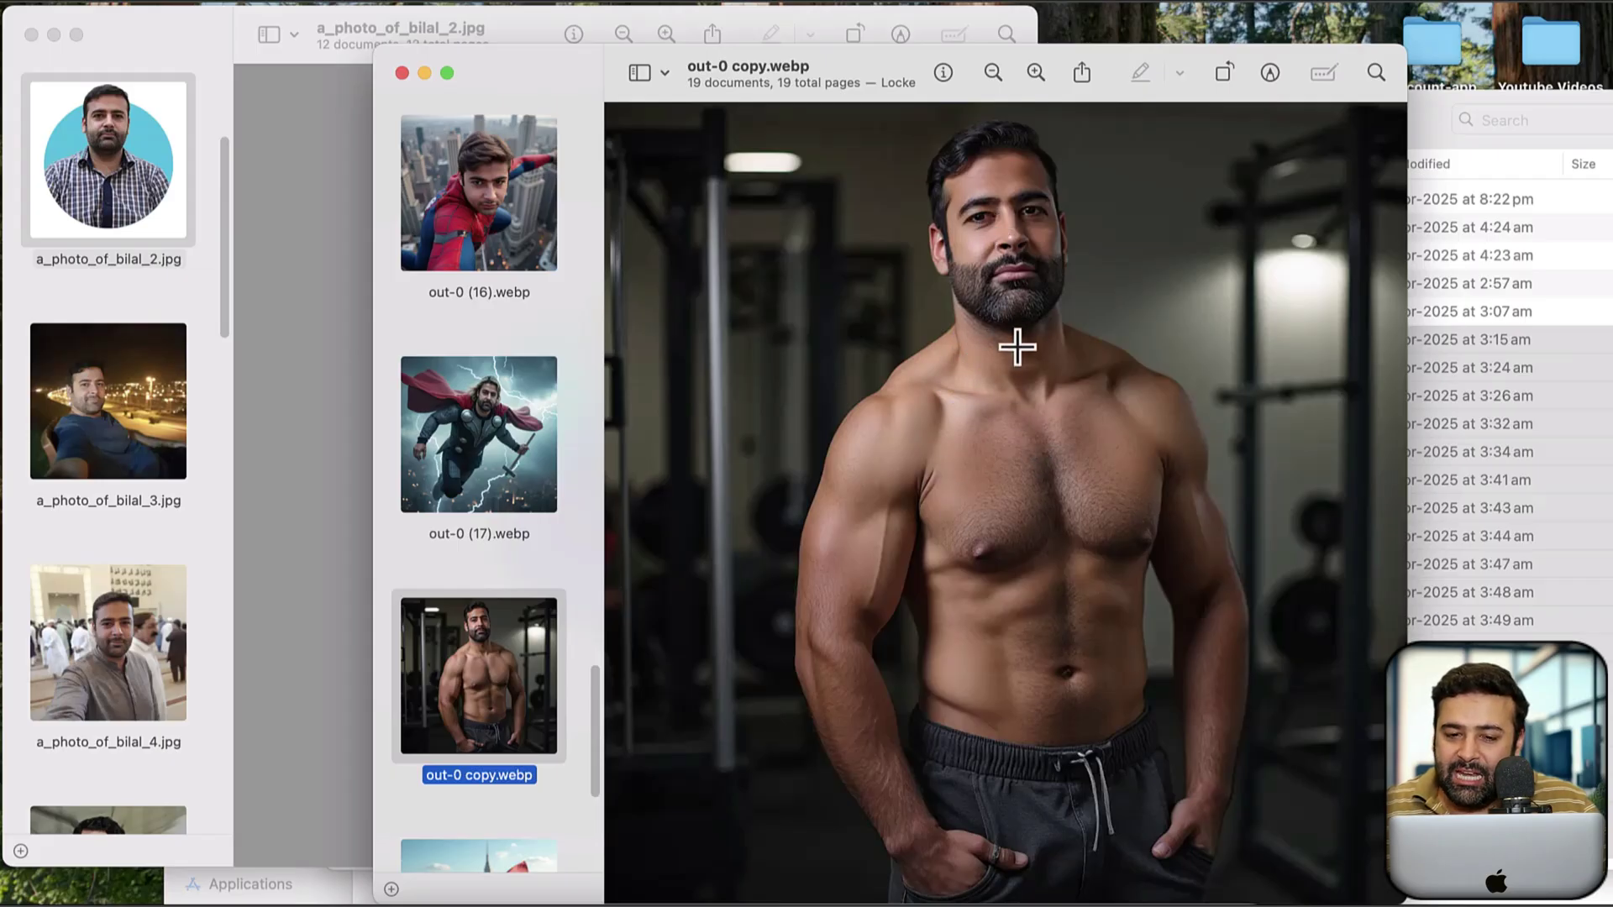
Compare the gym image with the Superman image out-0.webp, and view the Iron Man replicate-prediction image.
key(Up)
key(Up)
key(Down)
key(Down)
key(Down)
key(Down)
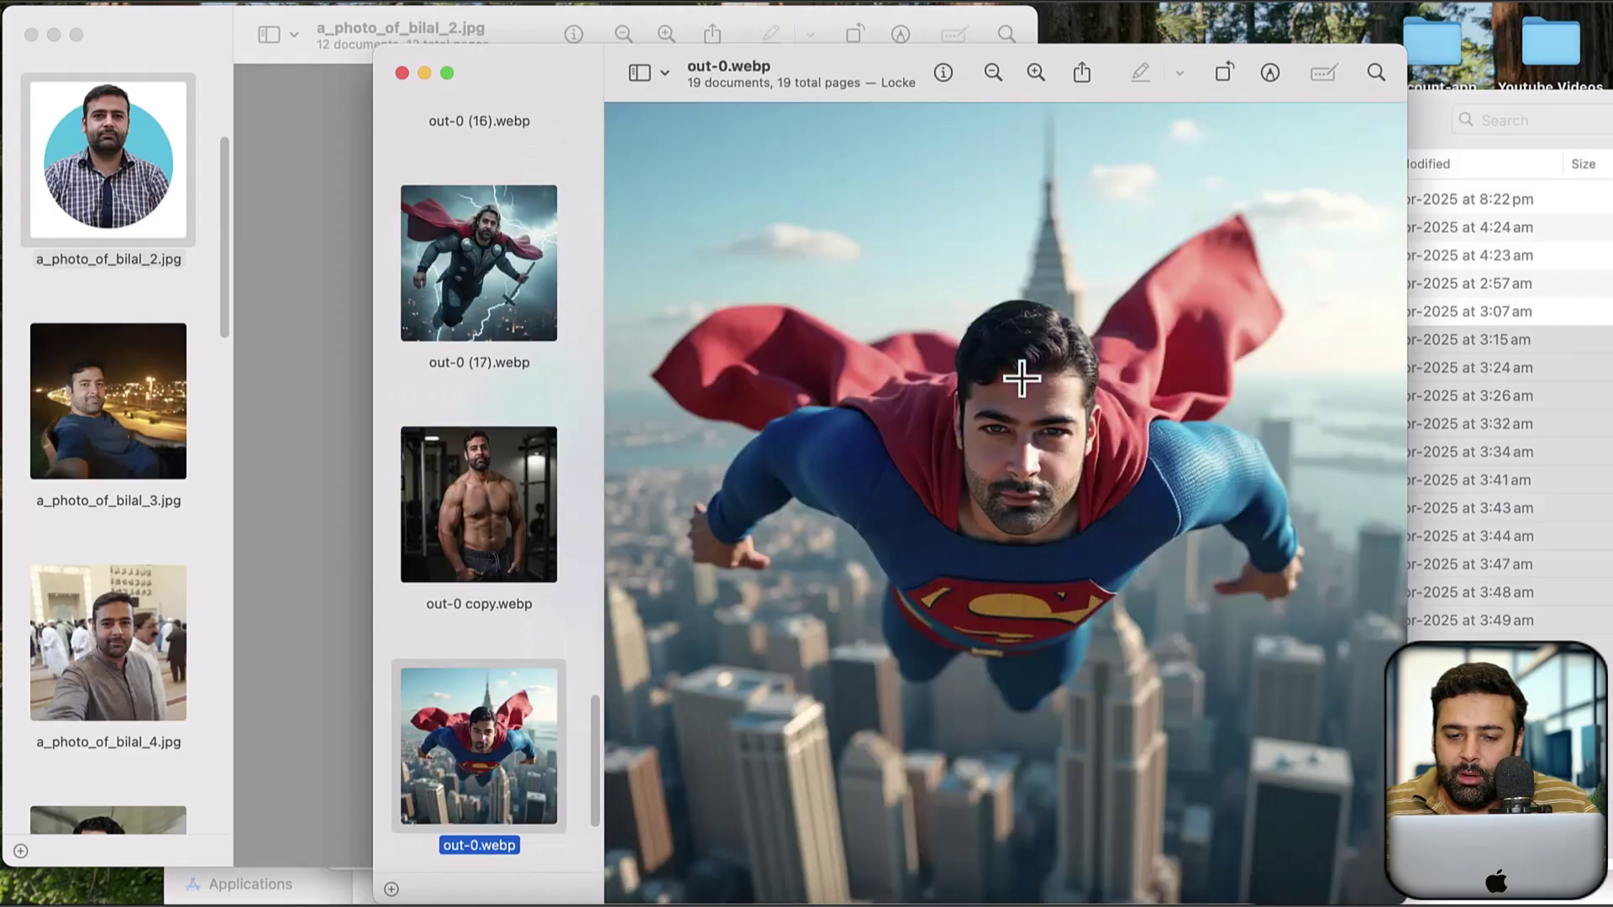
key(Up)
key(Up)
click(540, 522)
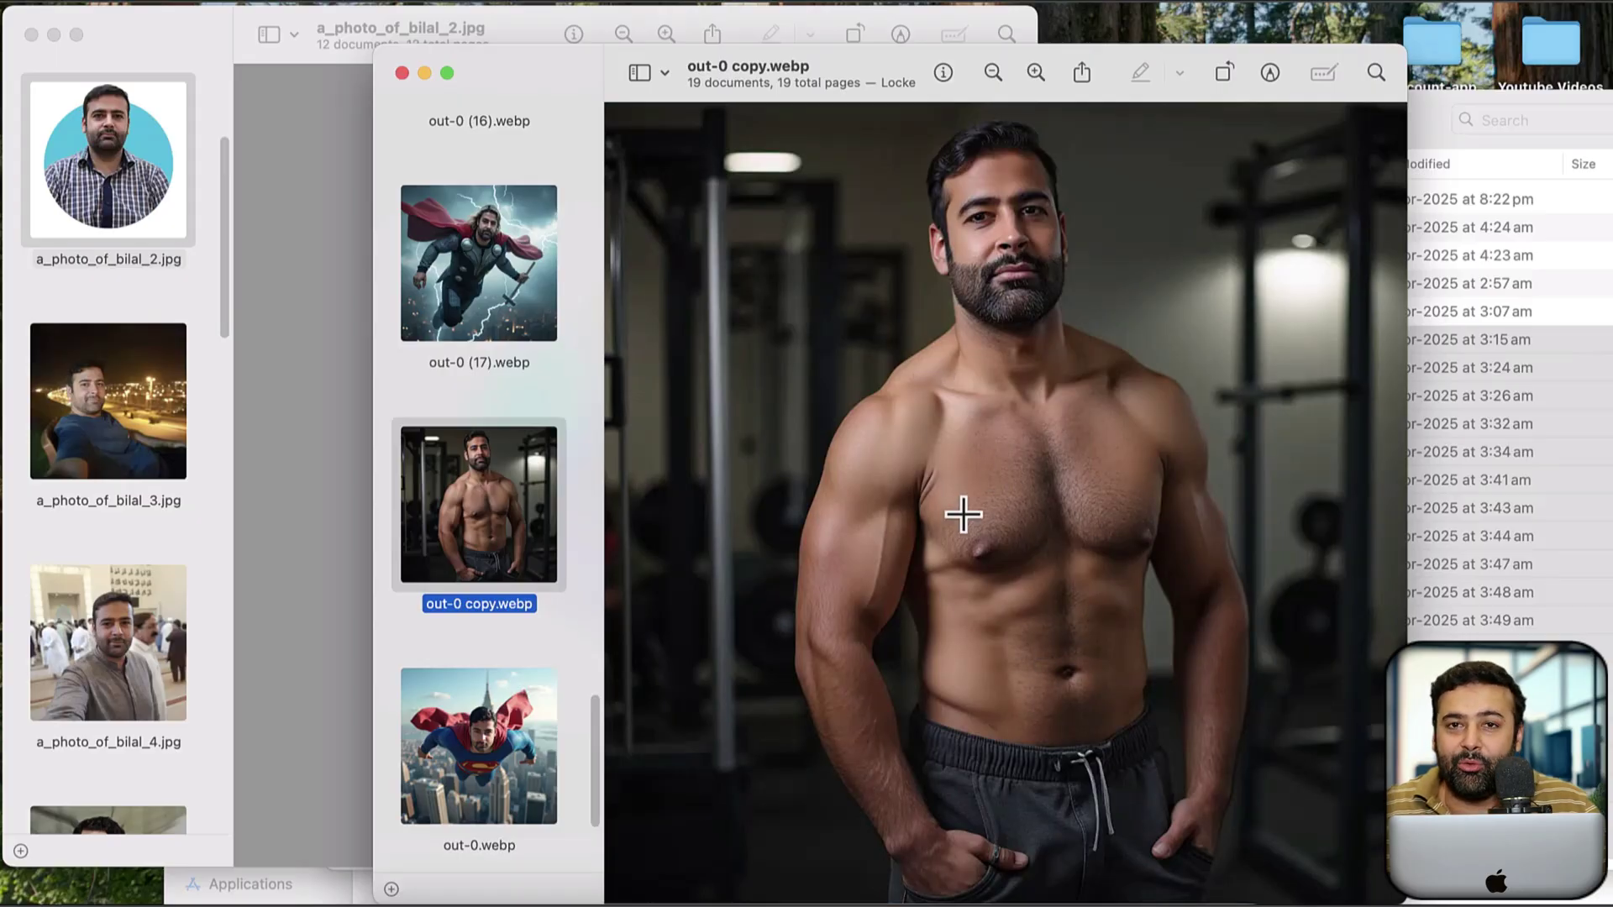
click(461, 733)
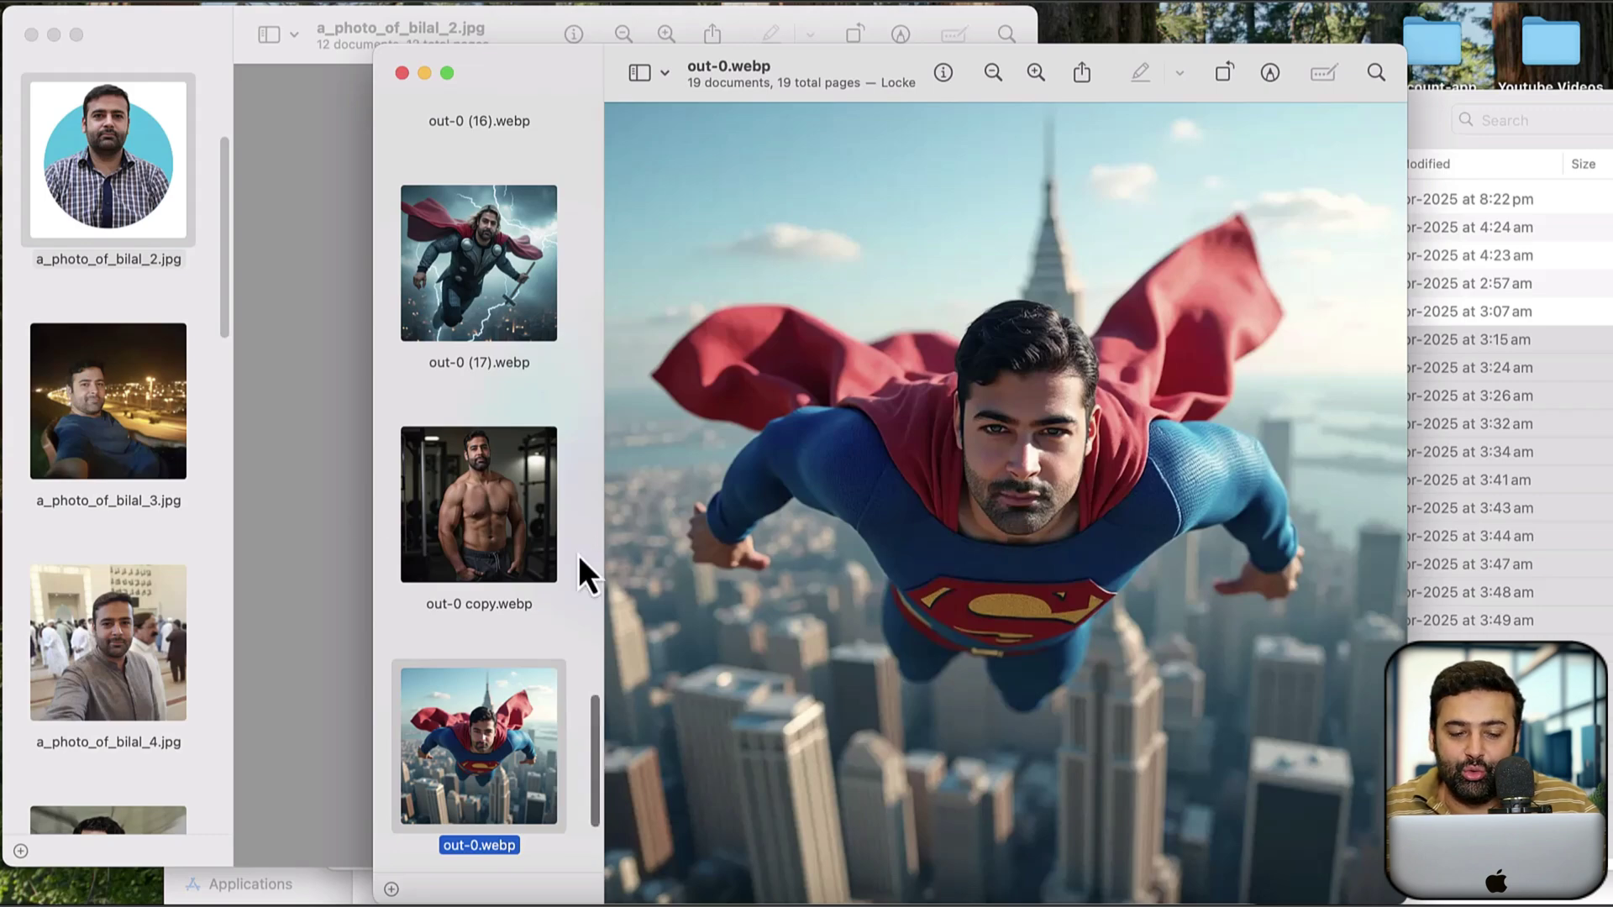
scroll(588, 806, down, 5)
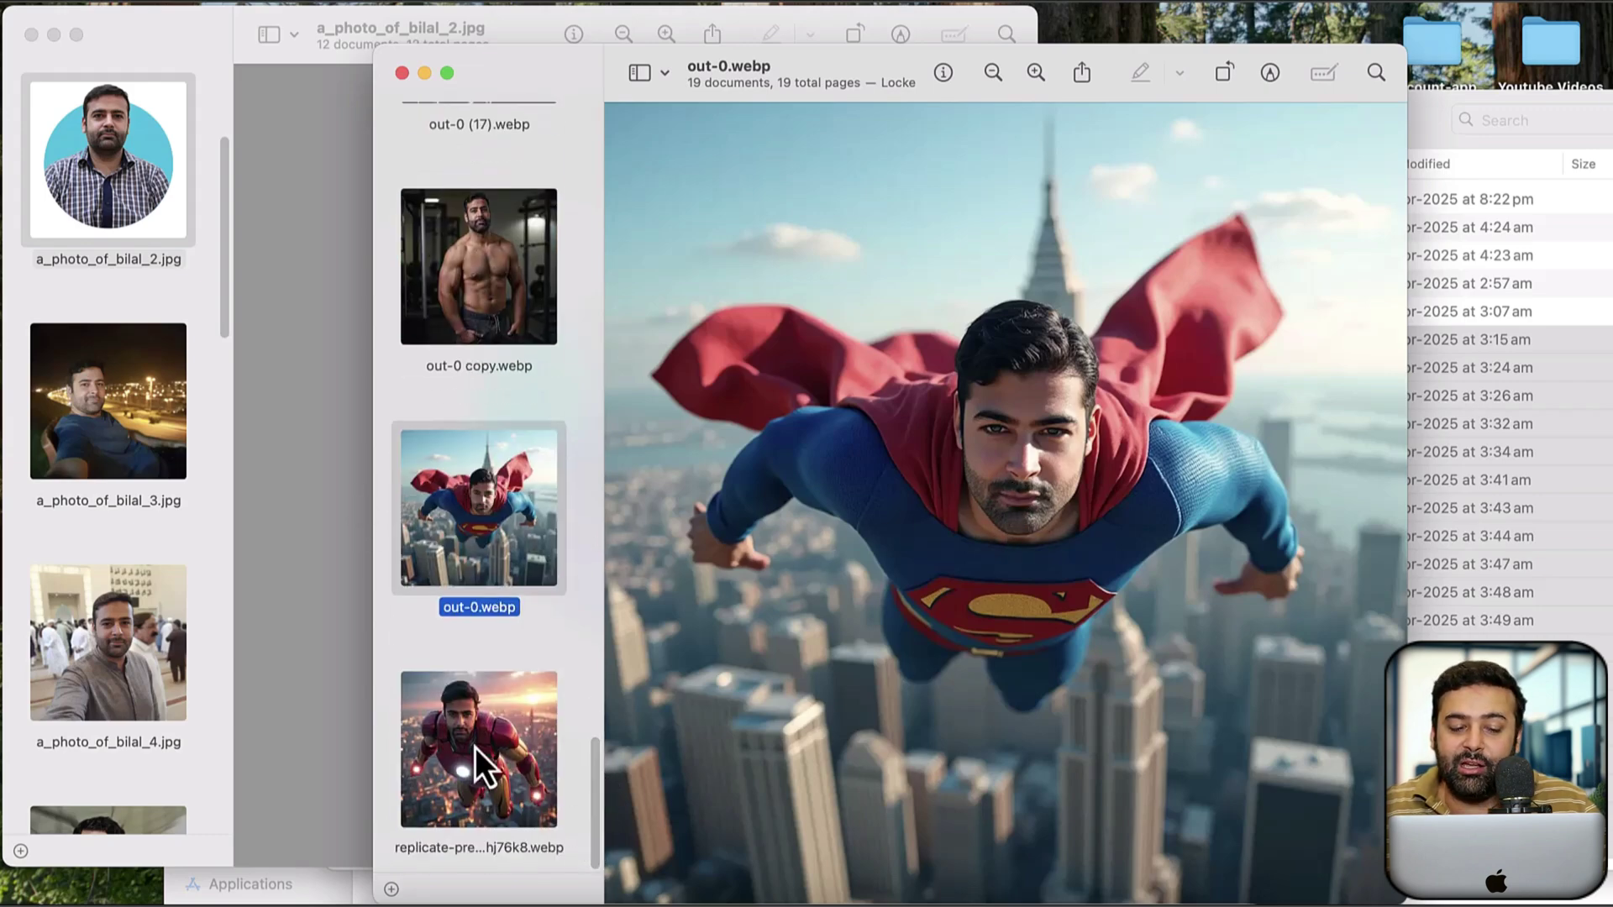
click(475, 748)
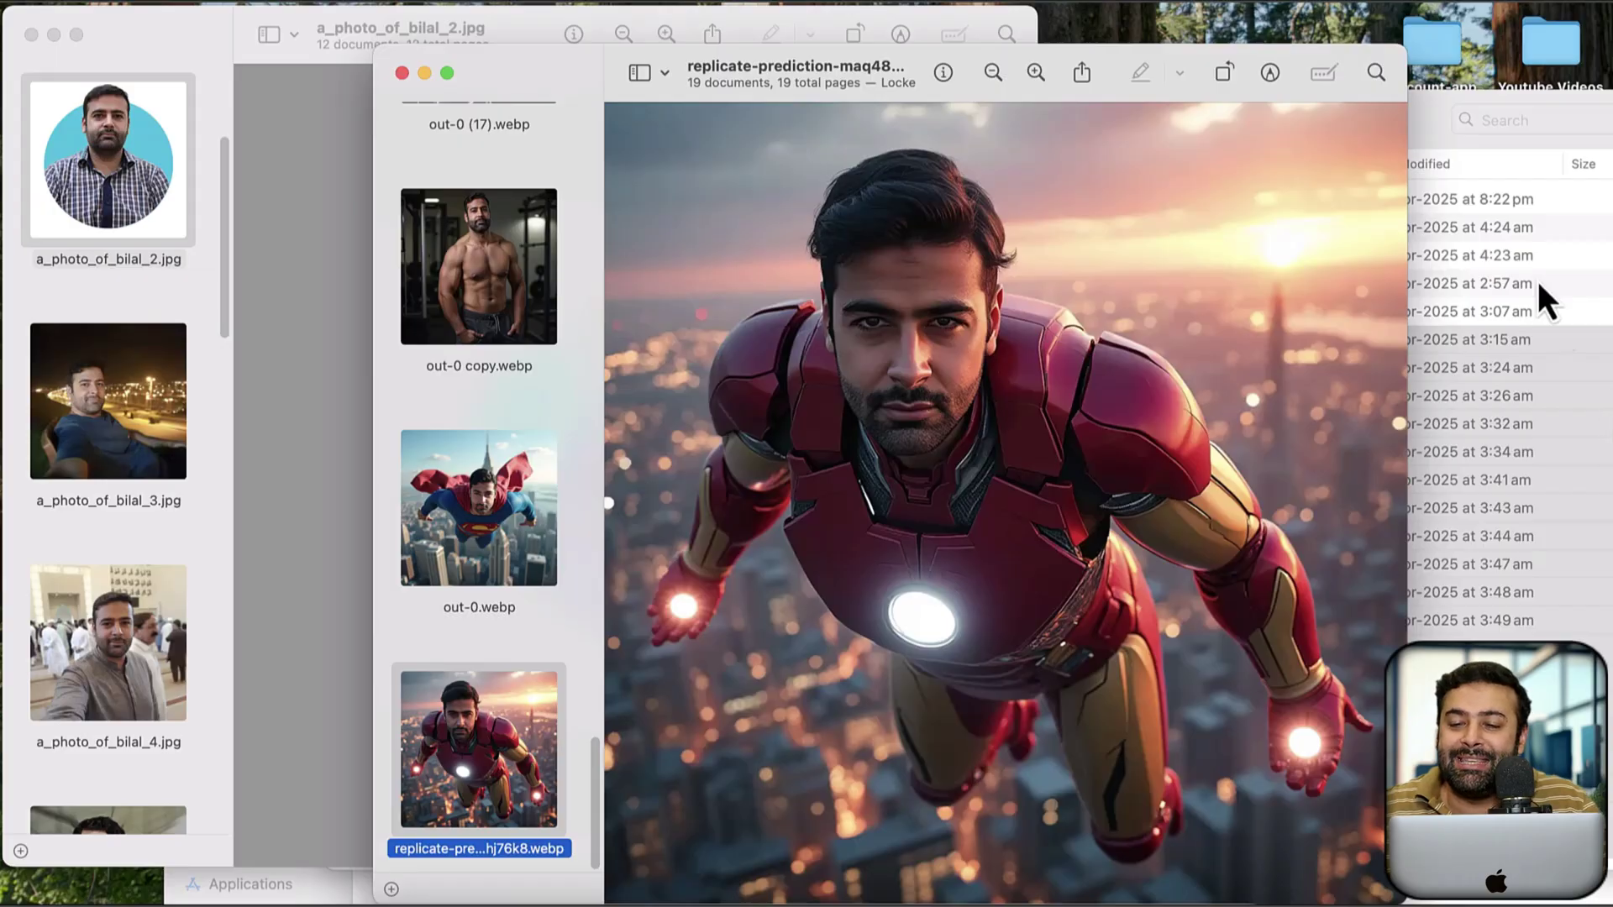
Open the "Make him fly like a superman" MP4 from the Flux Lora folder and play it.
click(1429, 144)
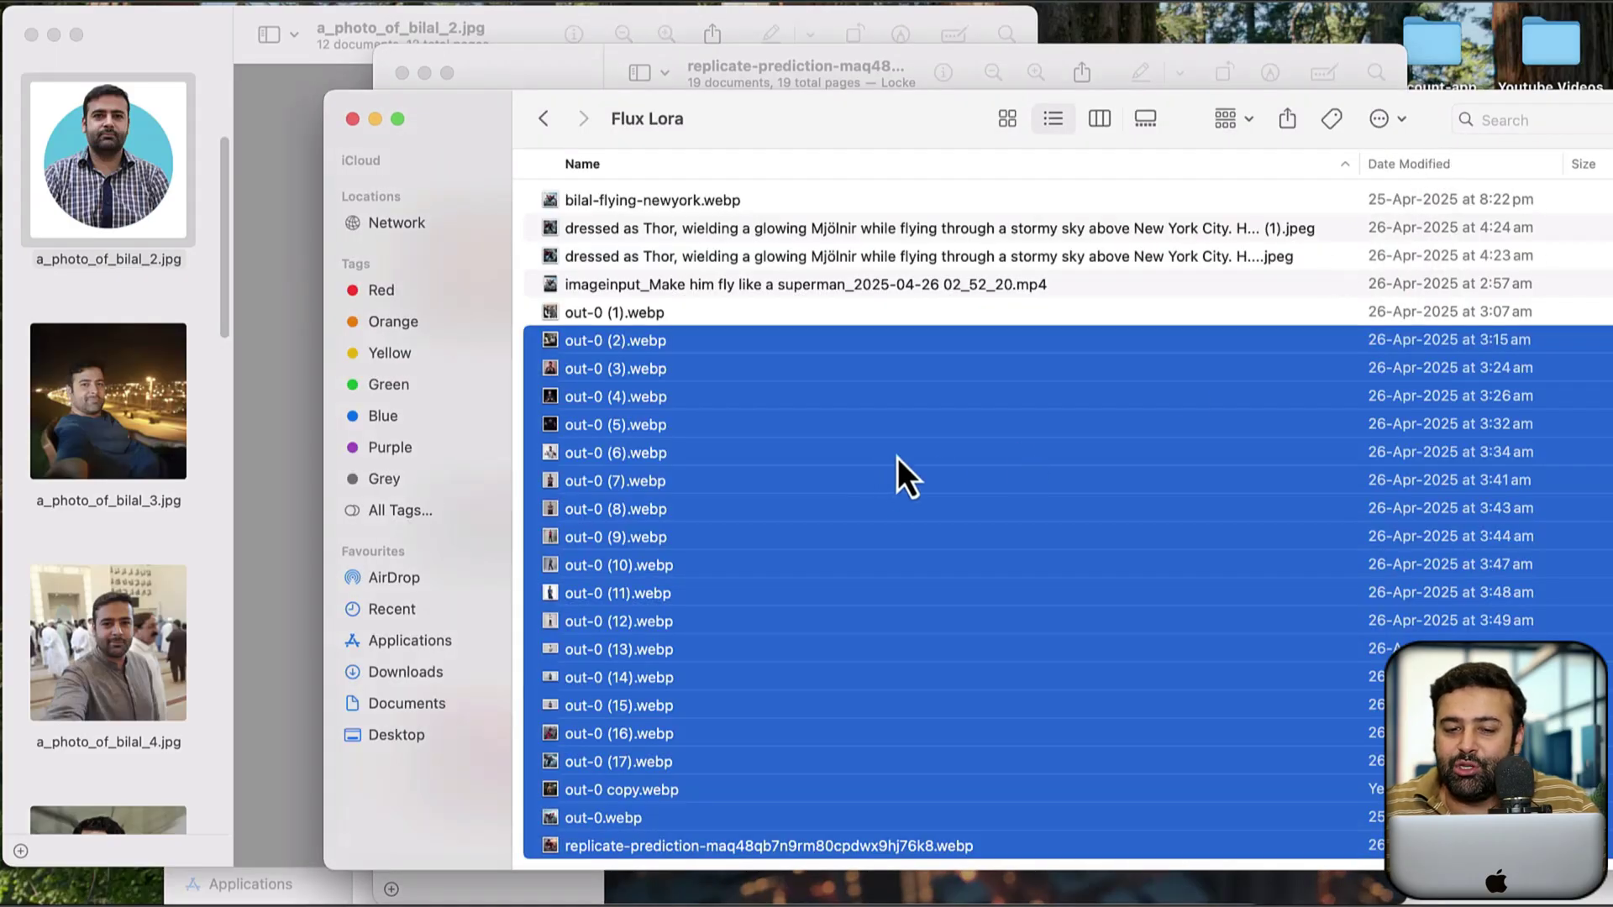
click(1052, 294)
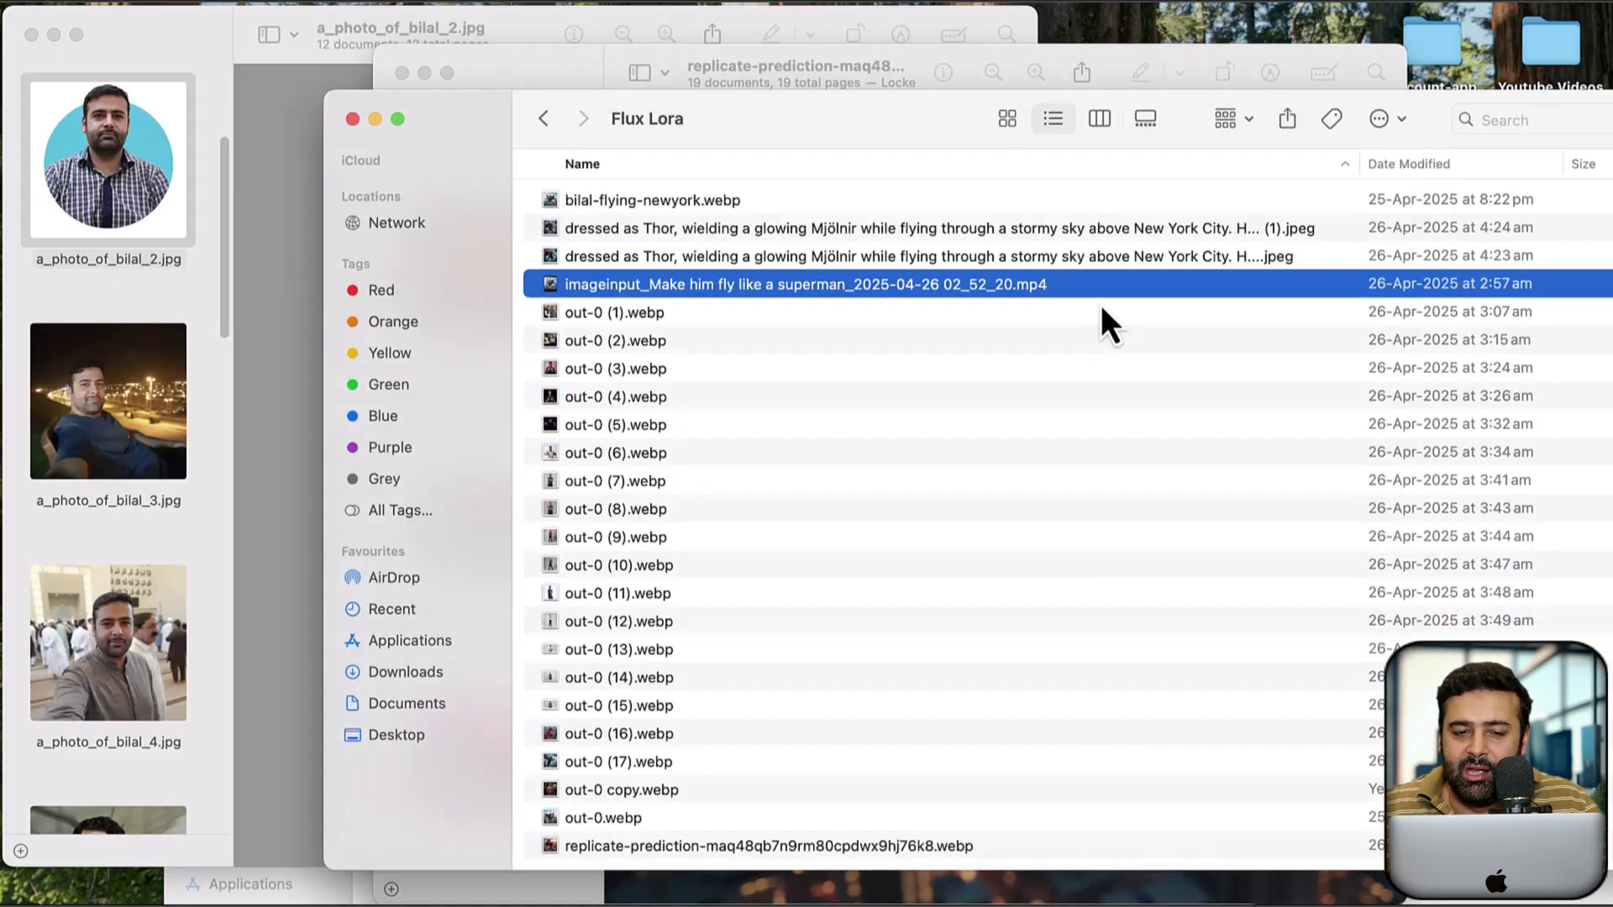
key(super+o)
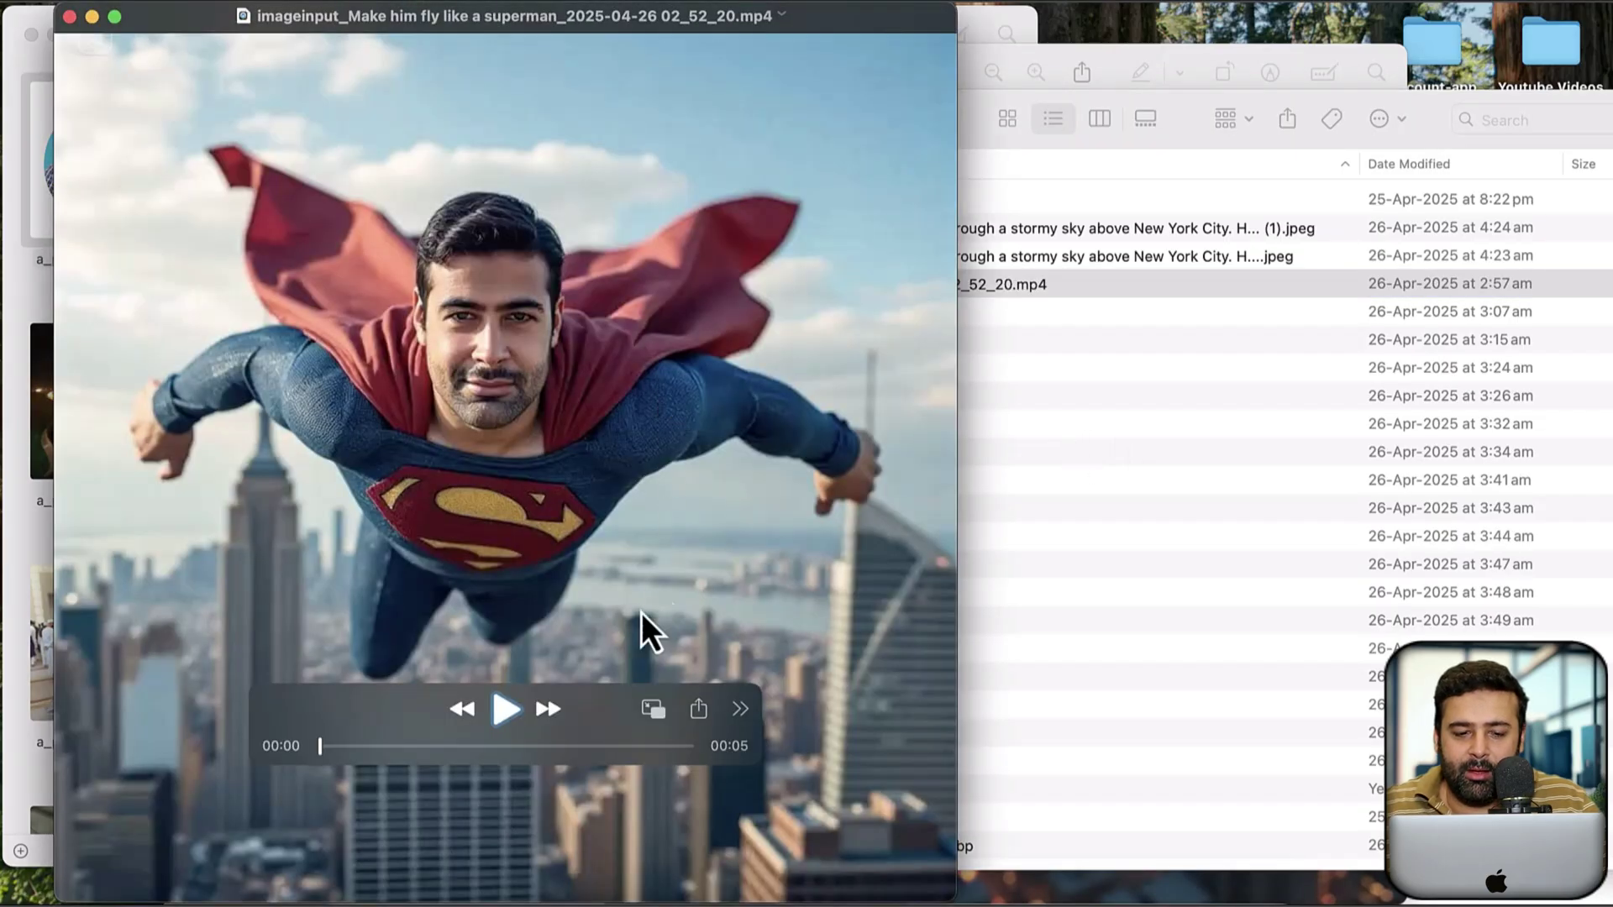
click(510, 716)
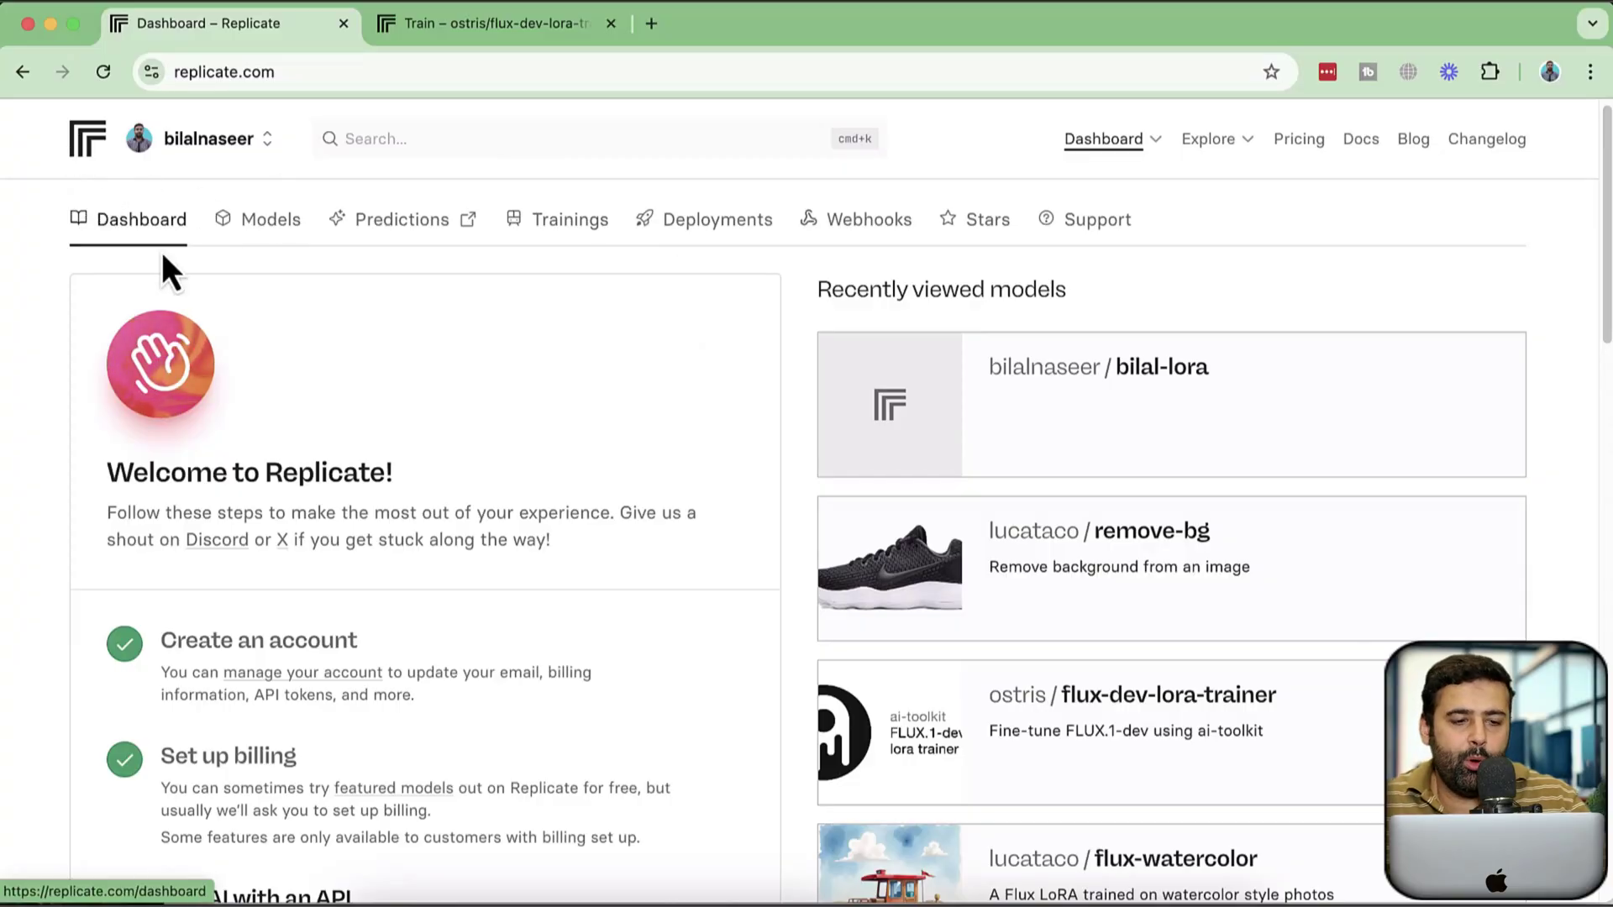
Review the Replicate dashboard at replicate.com in the browser and switch to the ostris/flux-dev-lora-trainer training page.
drag(310, 65, 117, 74)
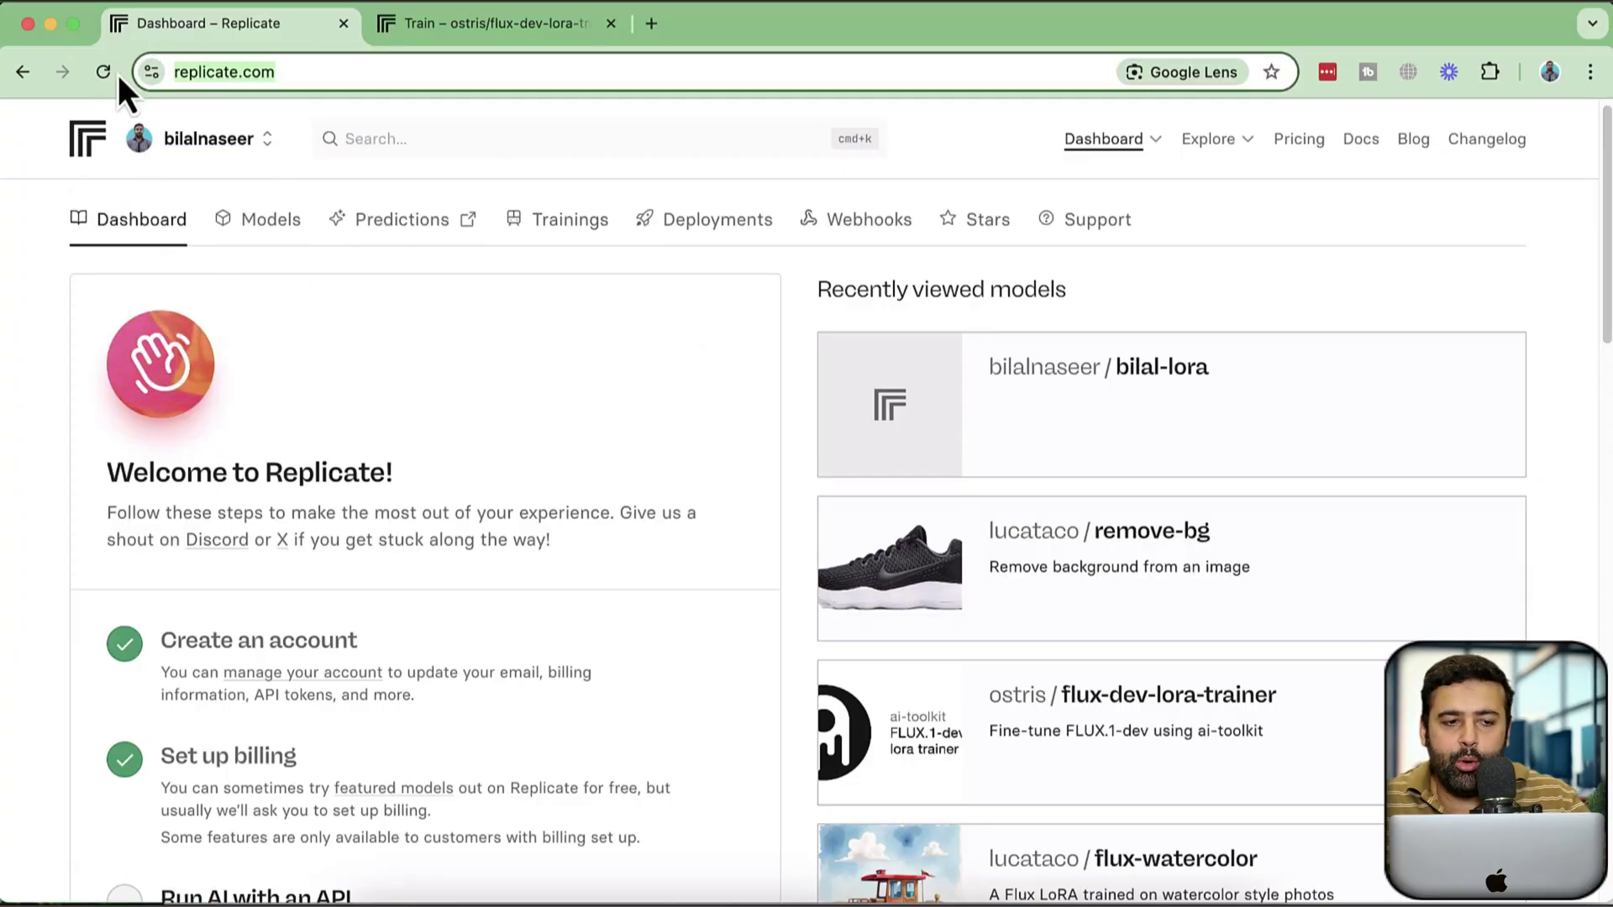
click(573, 328)
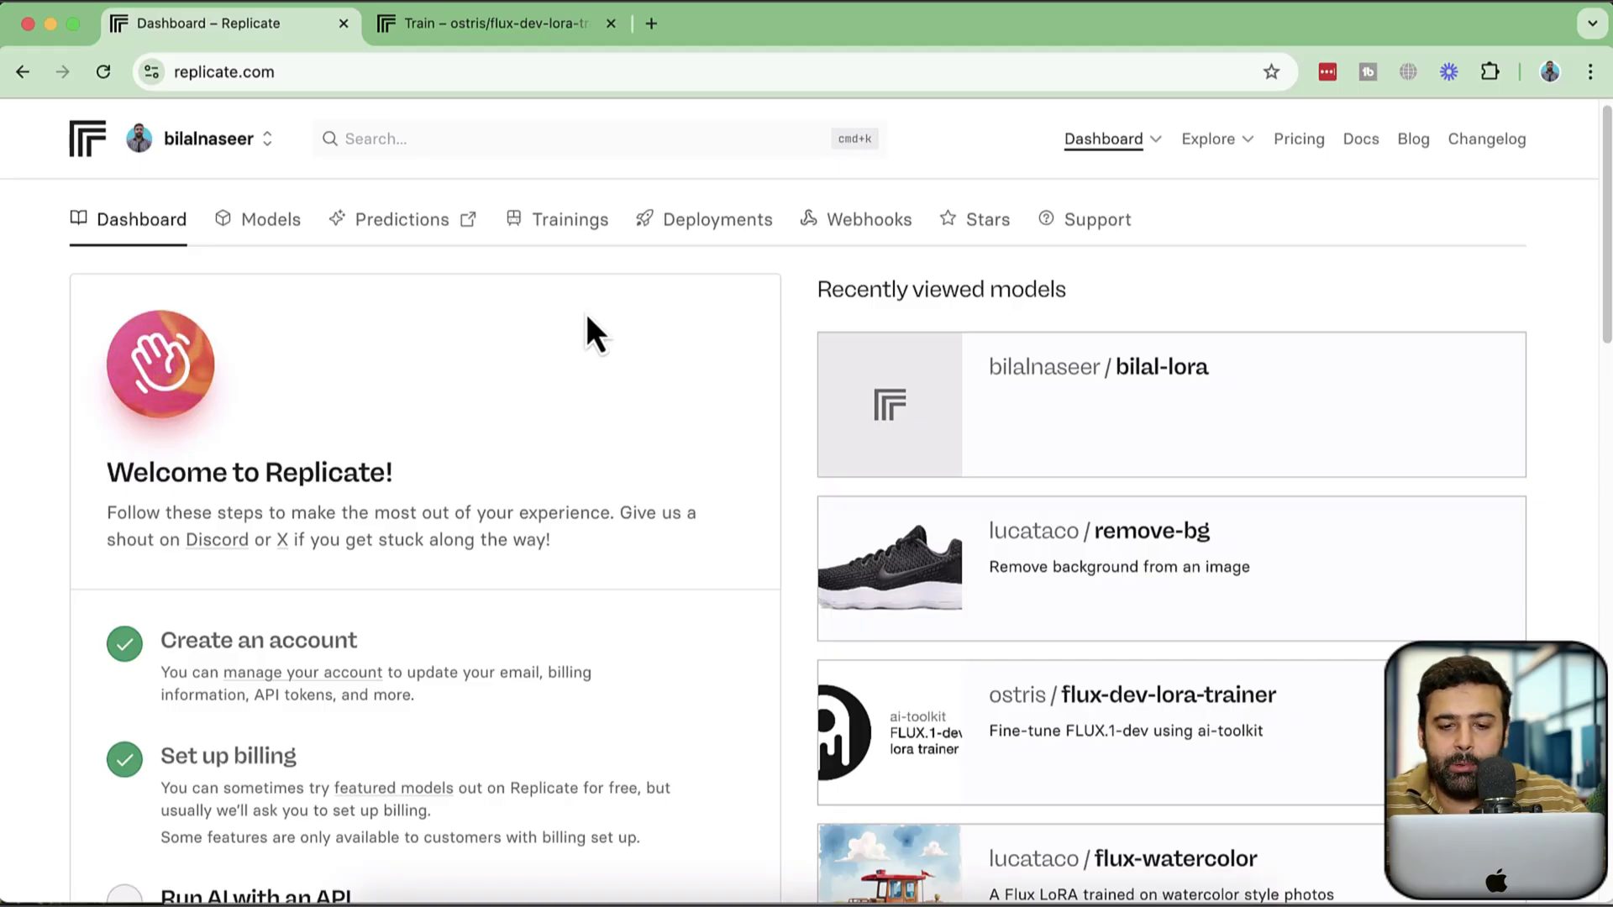
scroll(680, 359, down, 1)
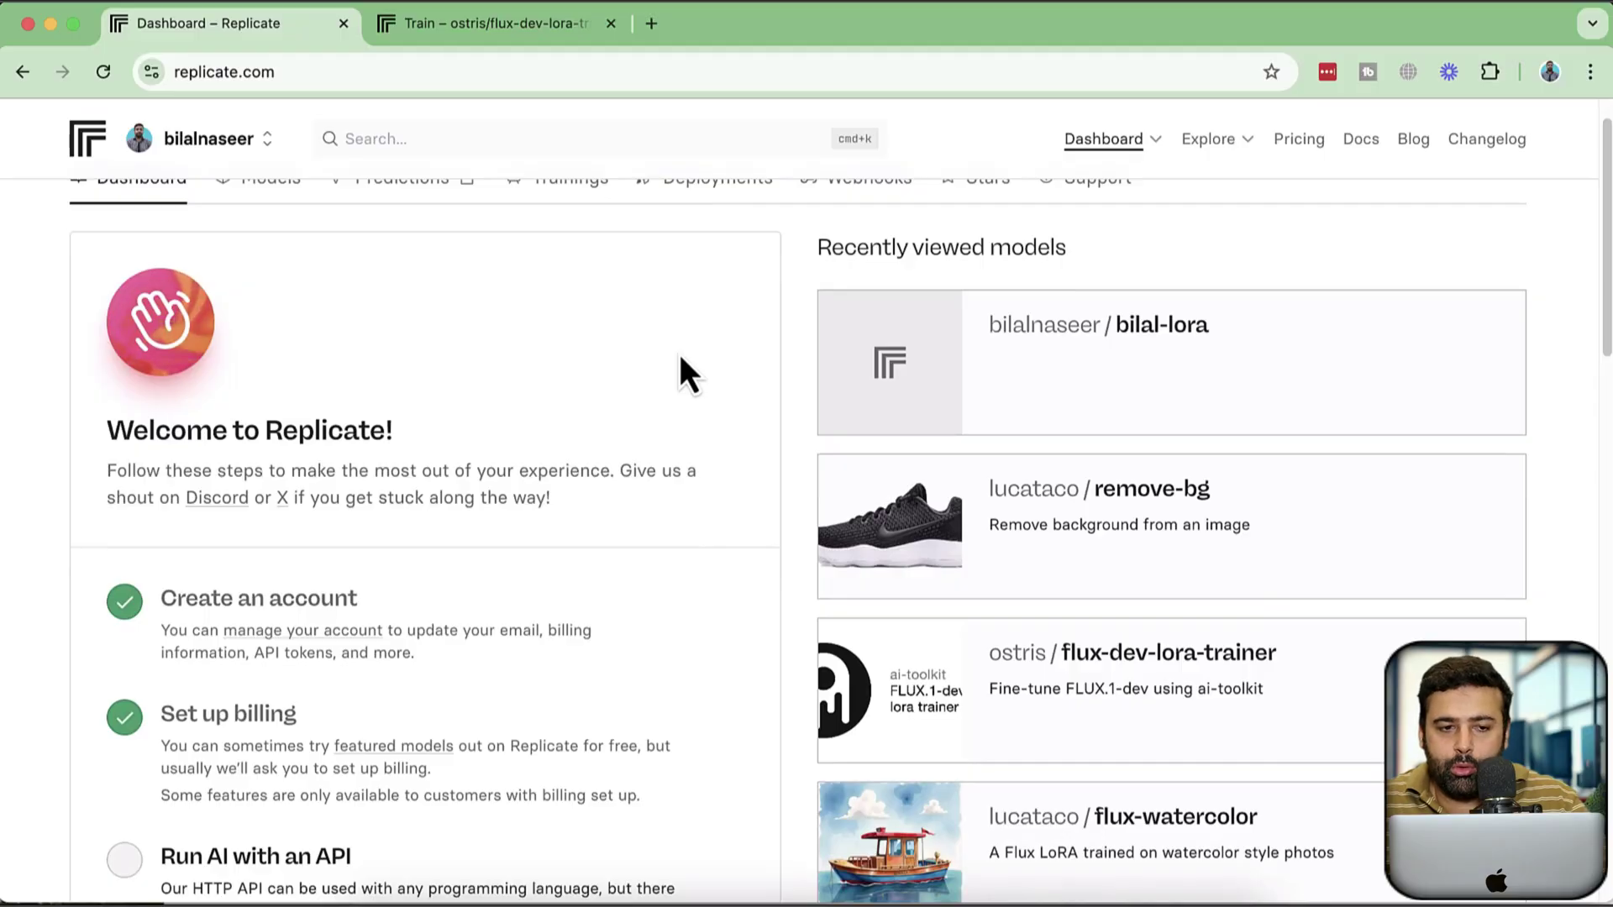
click(323, 71)
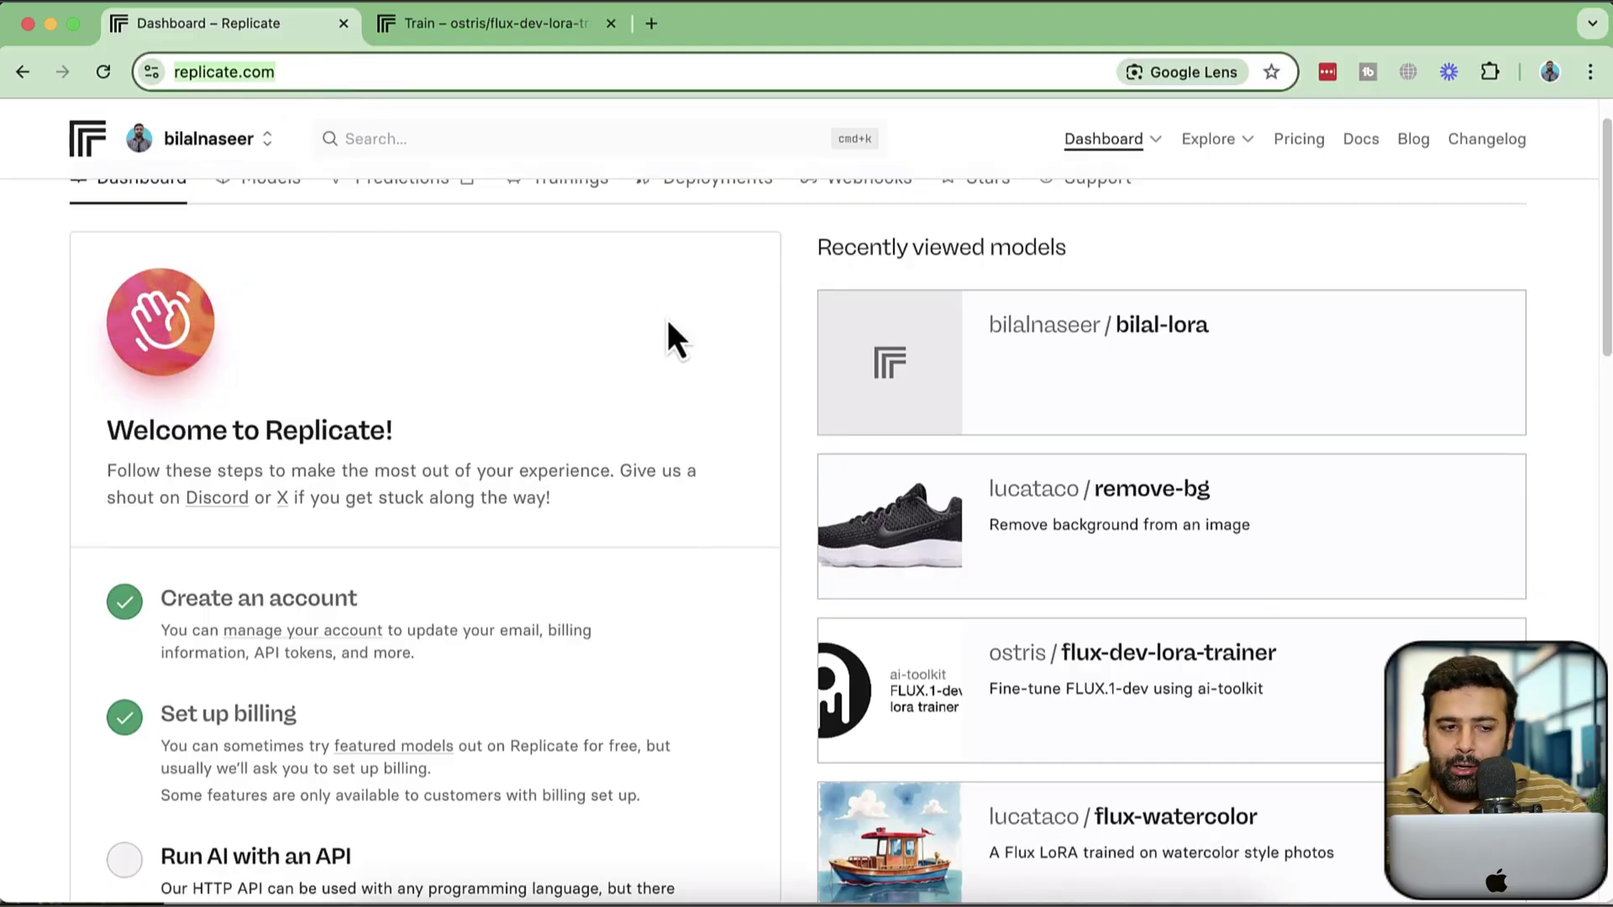
click(667, 320)
scroll(661, 296, up, 1)
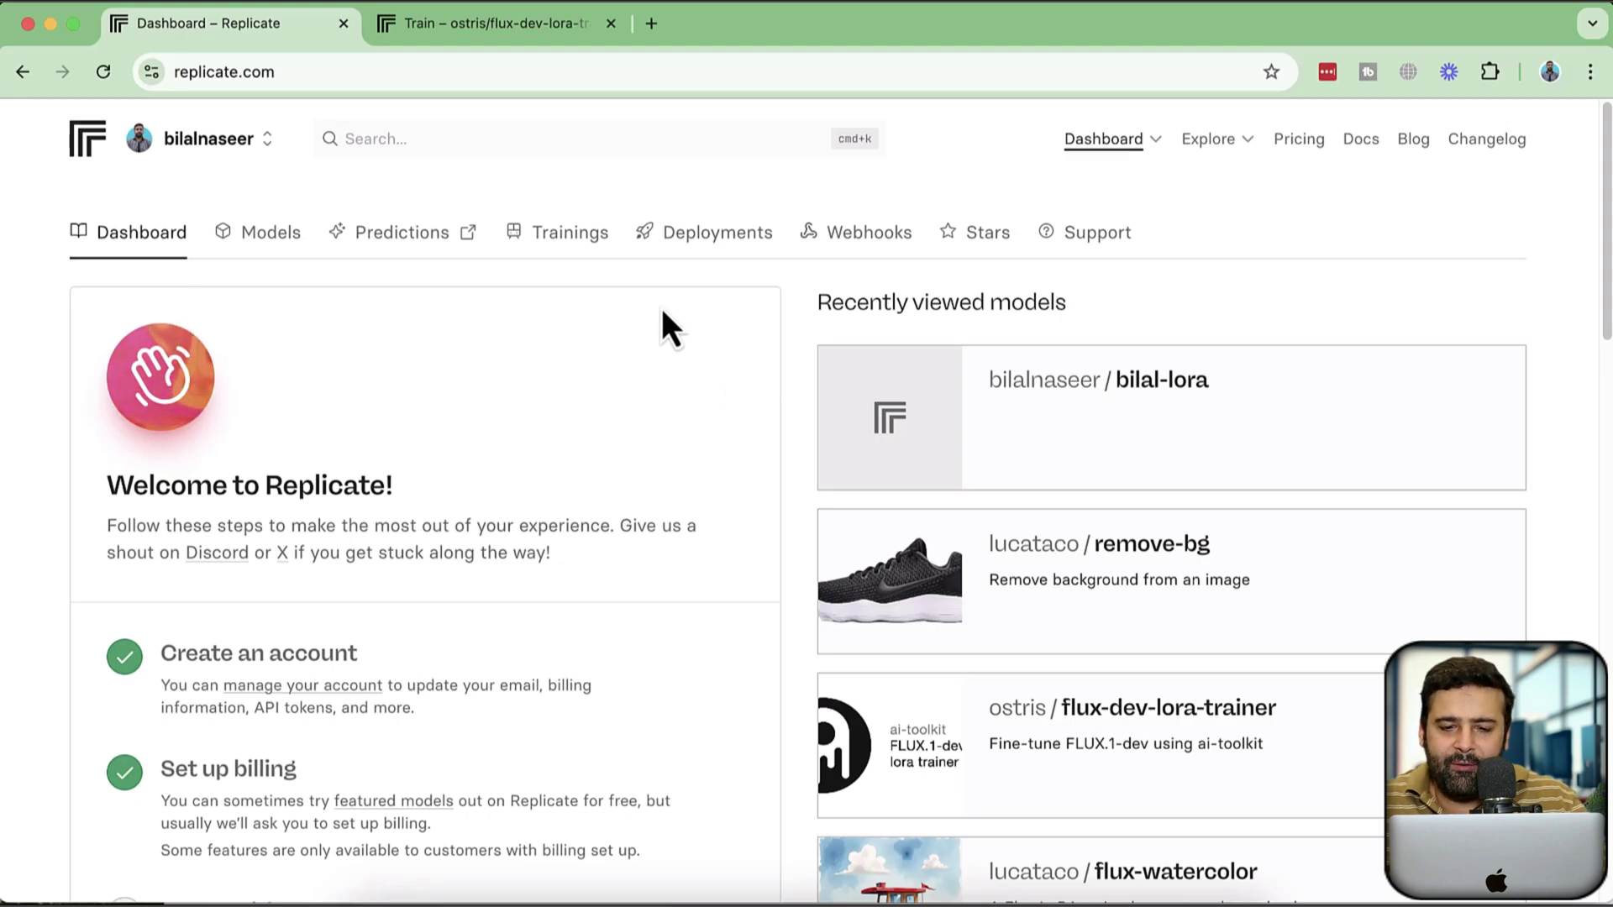
click(491, 33)
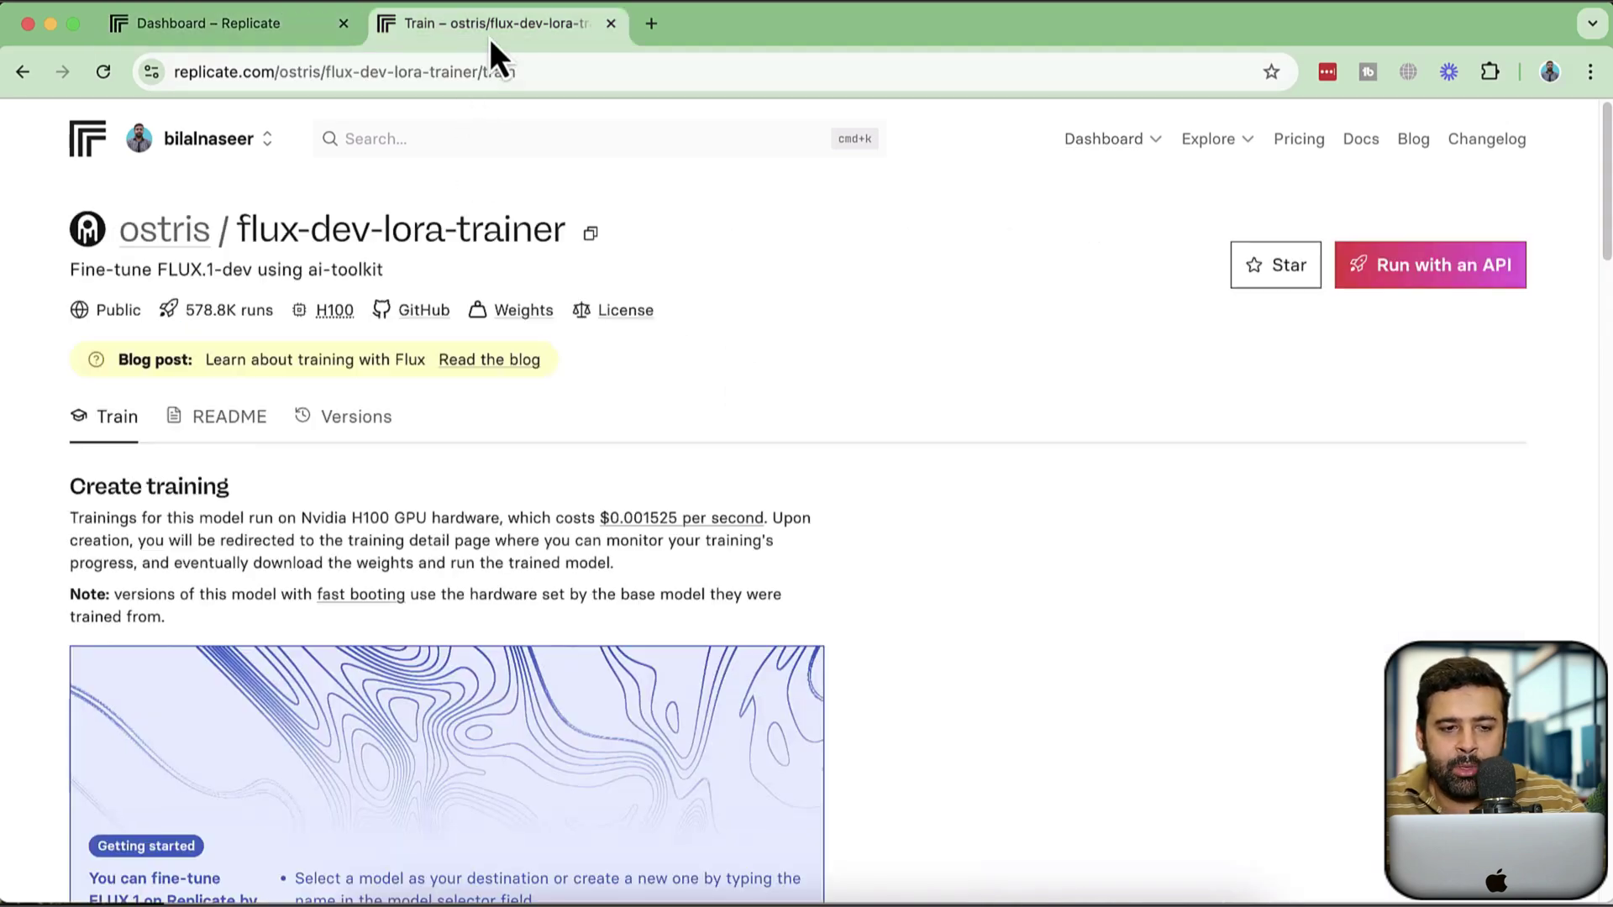
Review the suggested models, recent predictions and billing usage on the Replicate dashboard.
click(269, 25)
scroll(1490, 380, down, 12)
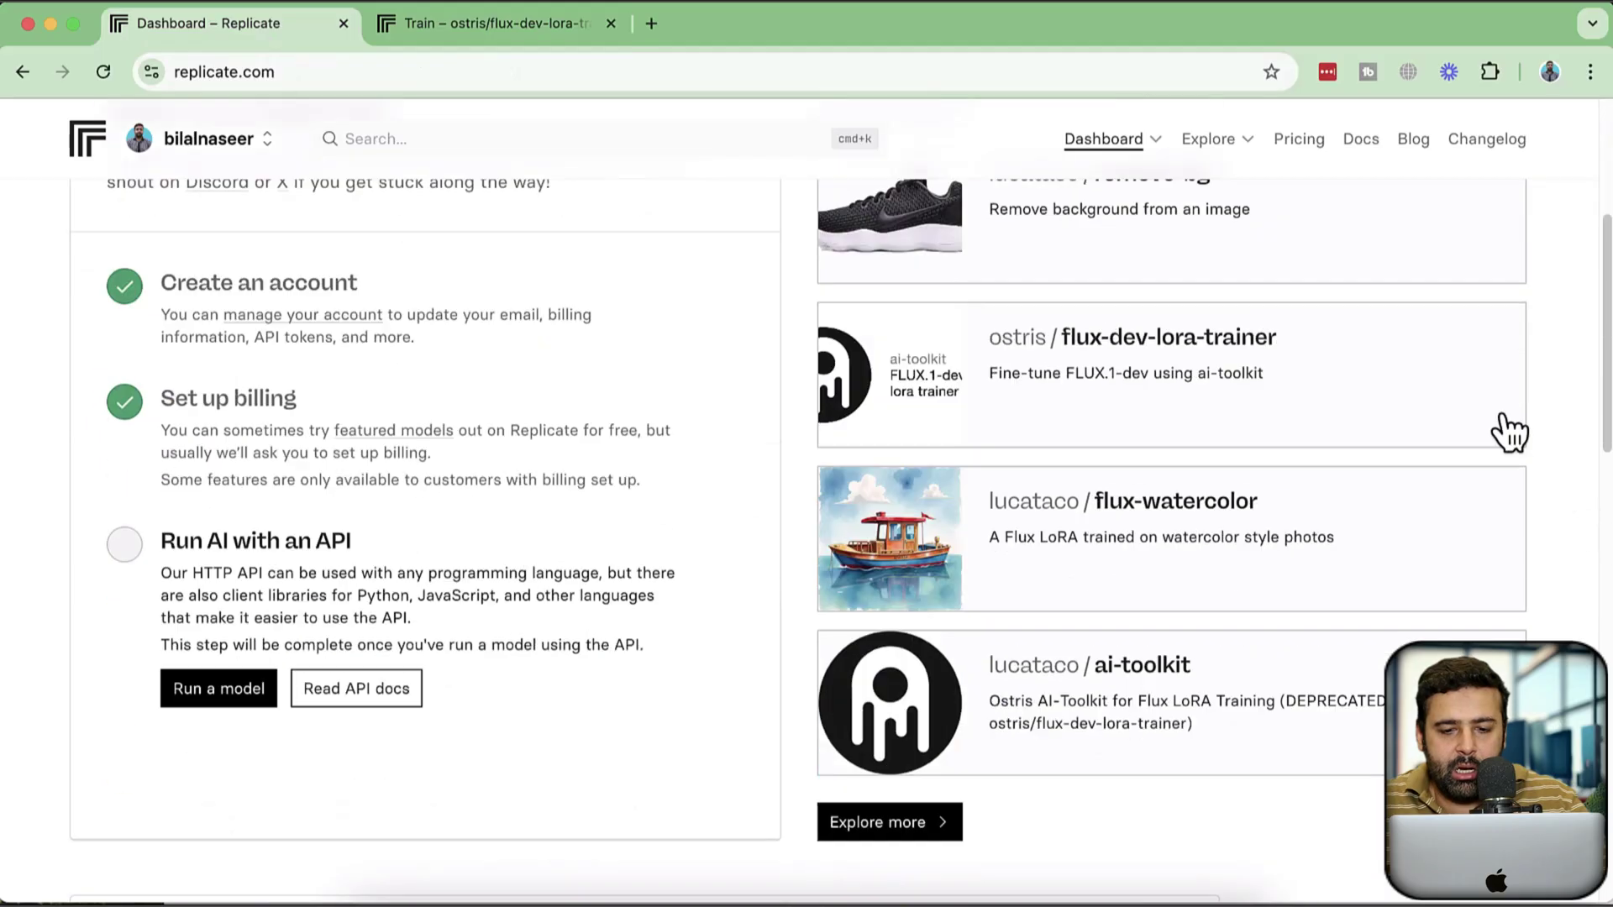
scroll(1490, 379, down, 1)
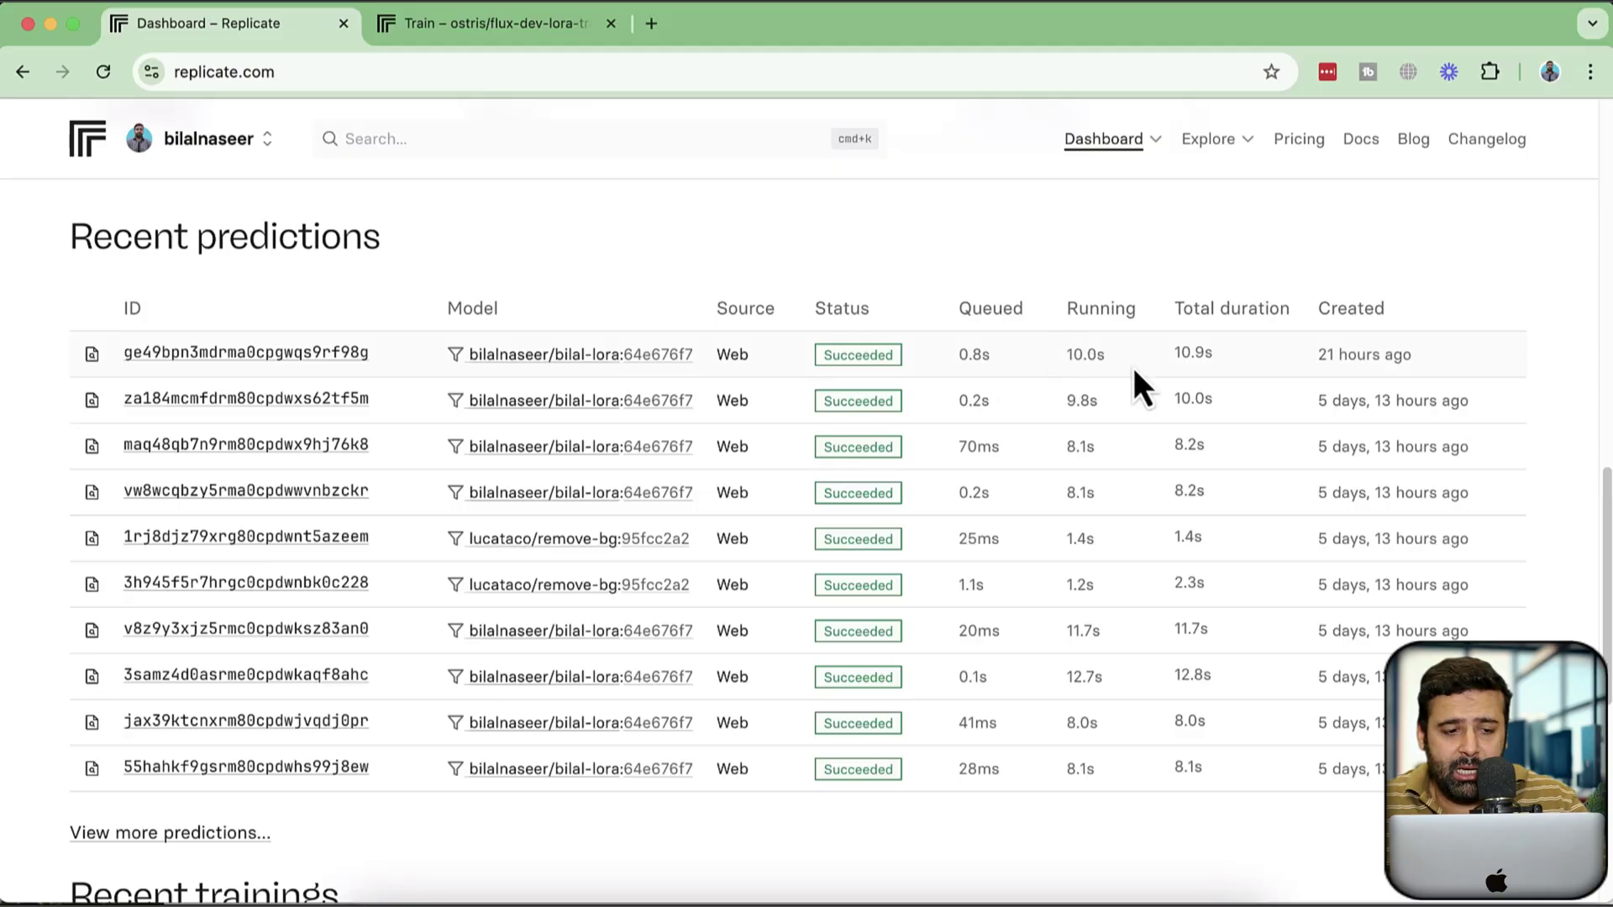
scroll(1139, 386, down, 10)
scroll(997, 473, up, 15)
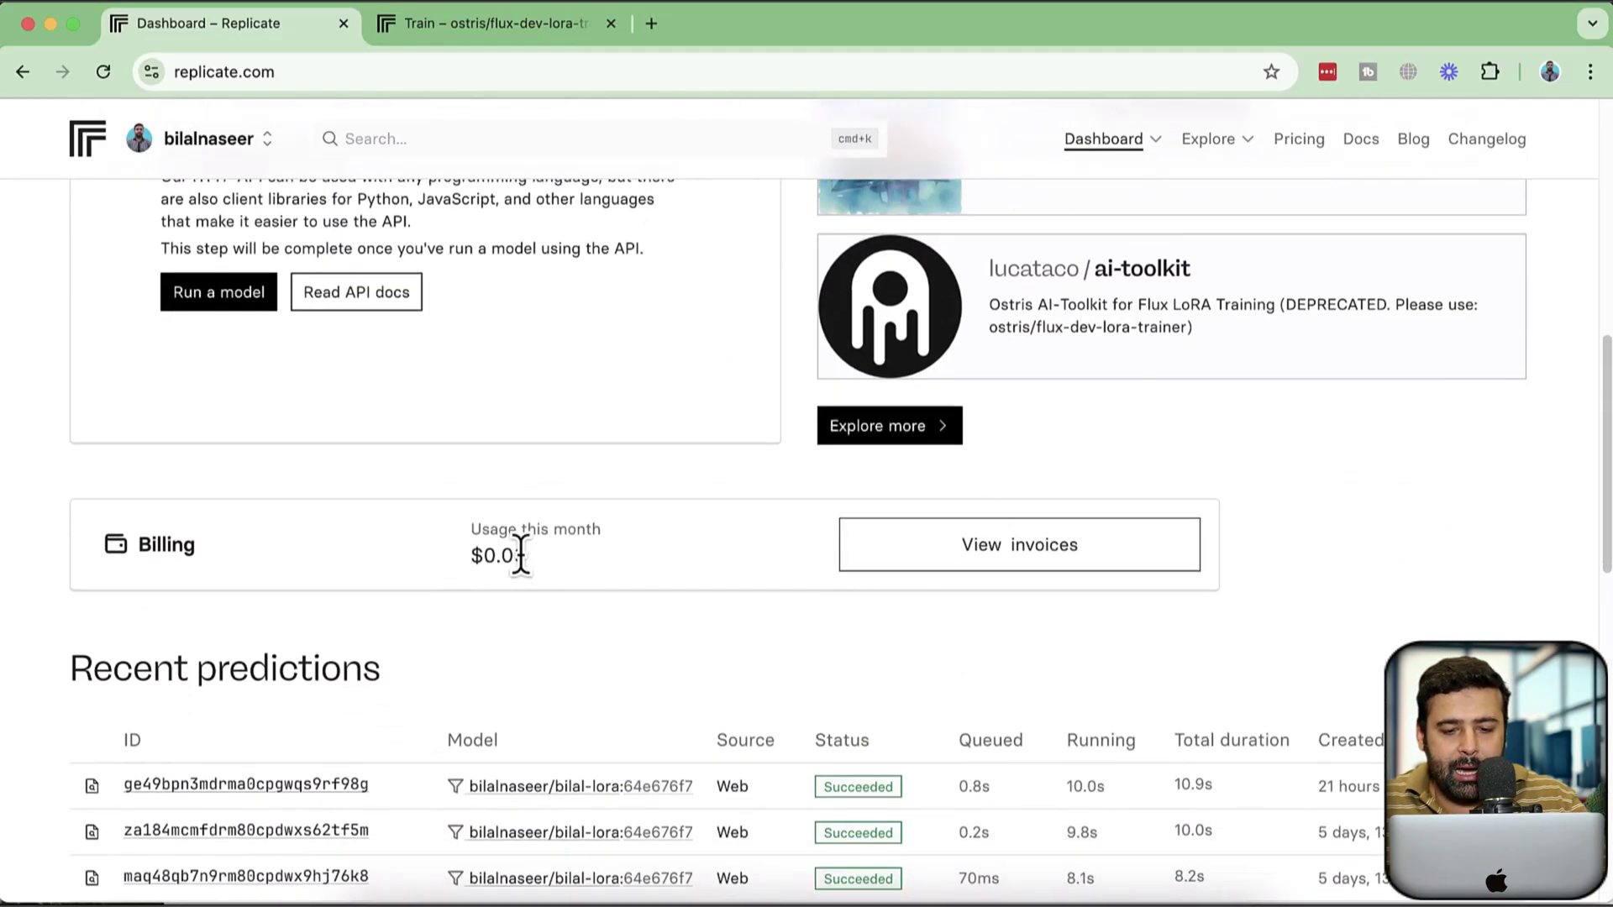
Open the invoices from the dashboard's billing section and review the invoice list and monthly spend limit.
click(981, 548)
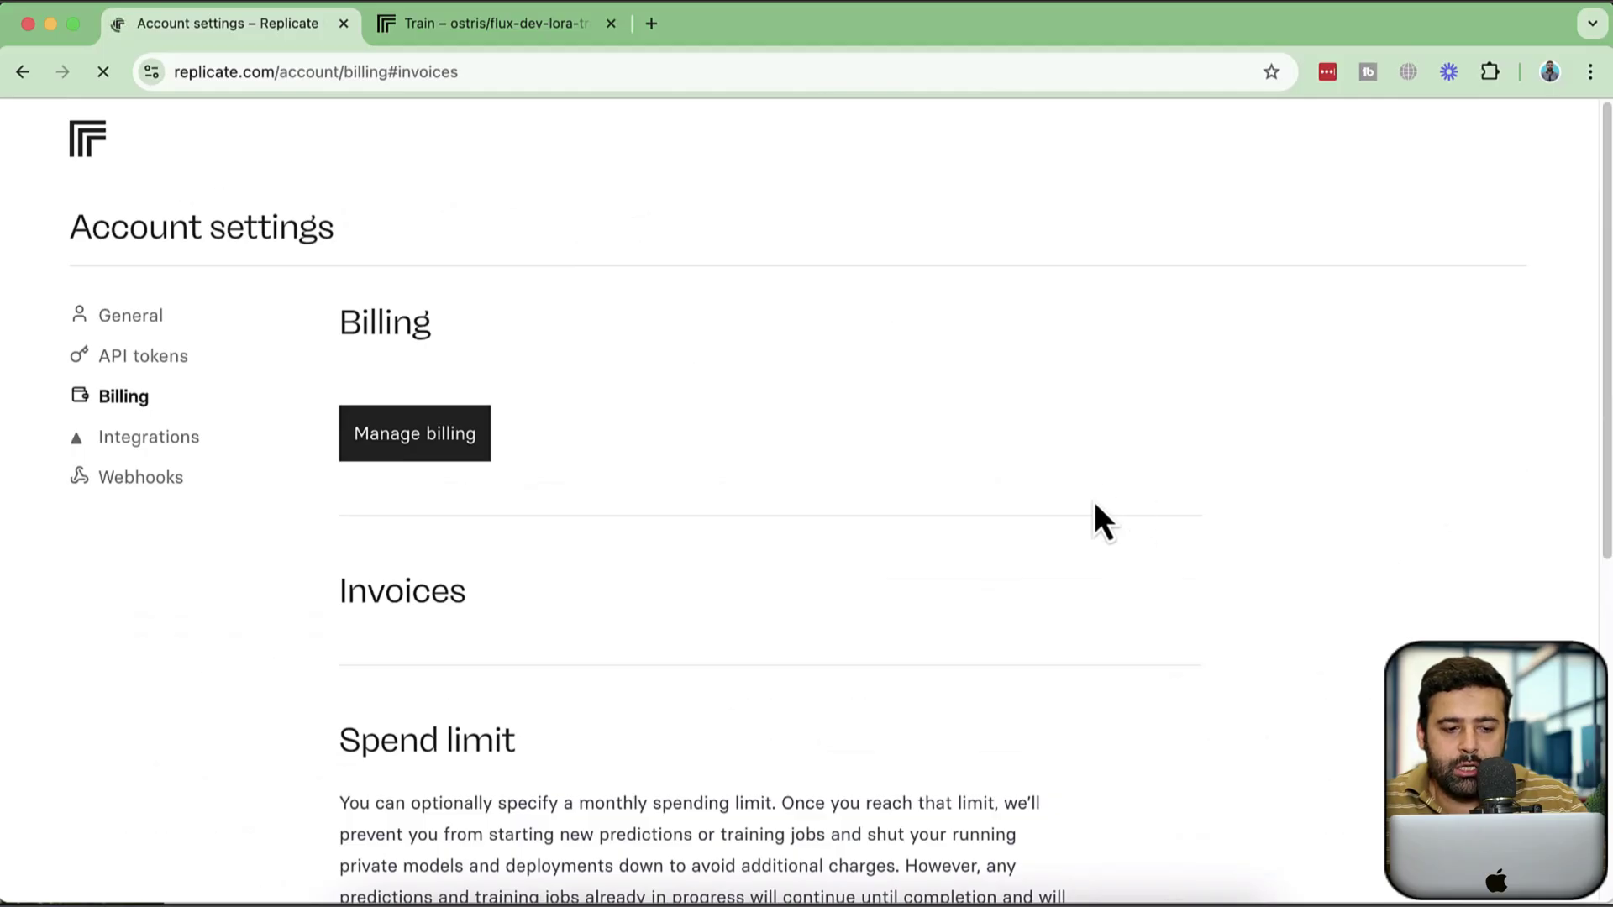
scroll(1040, 378, down, 5)
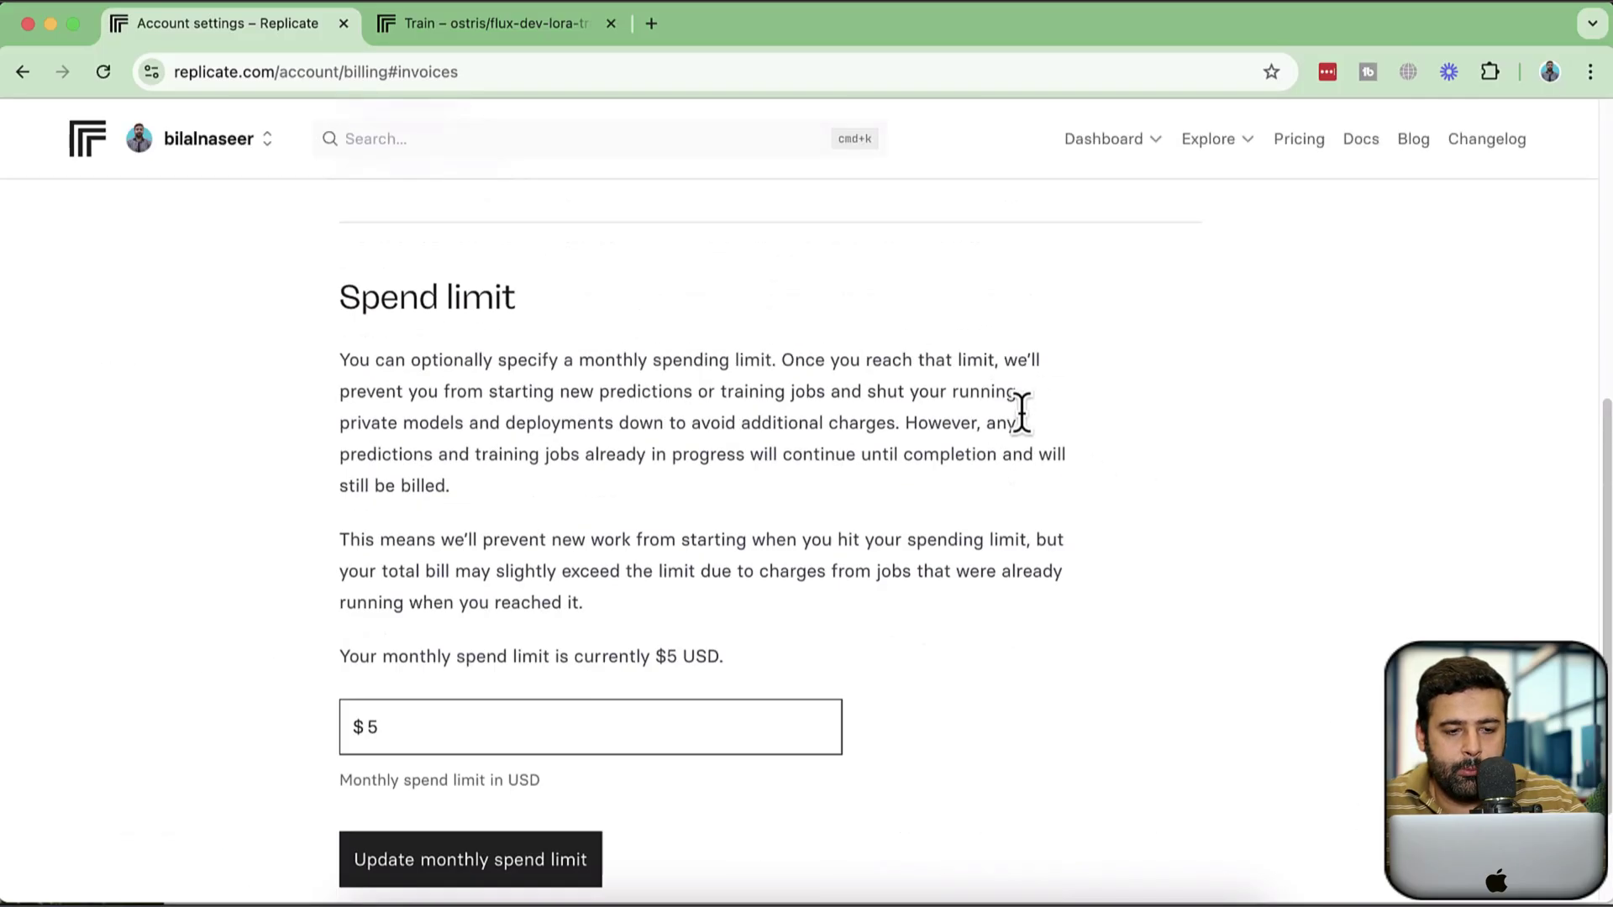
scroll(1018, 404, up, 5)
scroll(712, 430, down, 2)
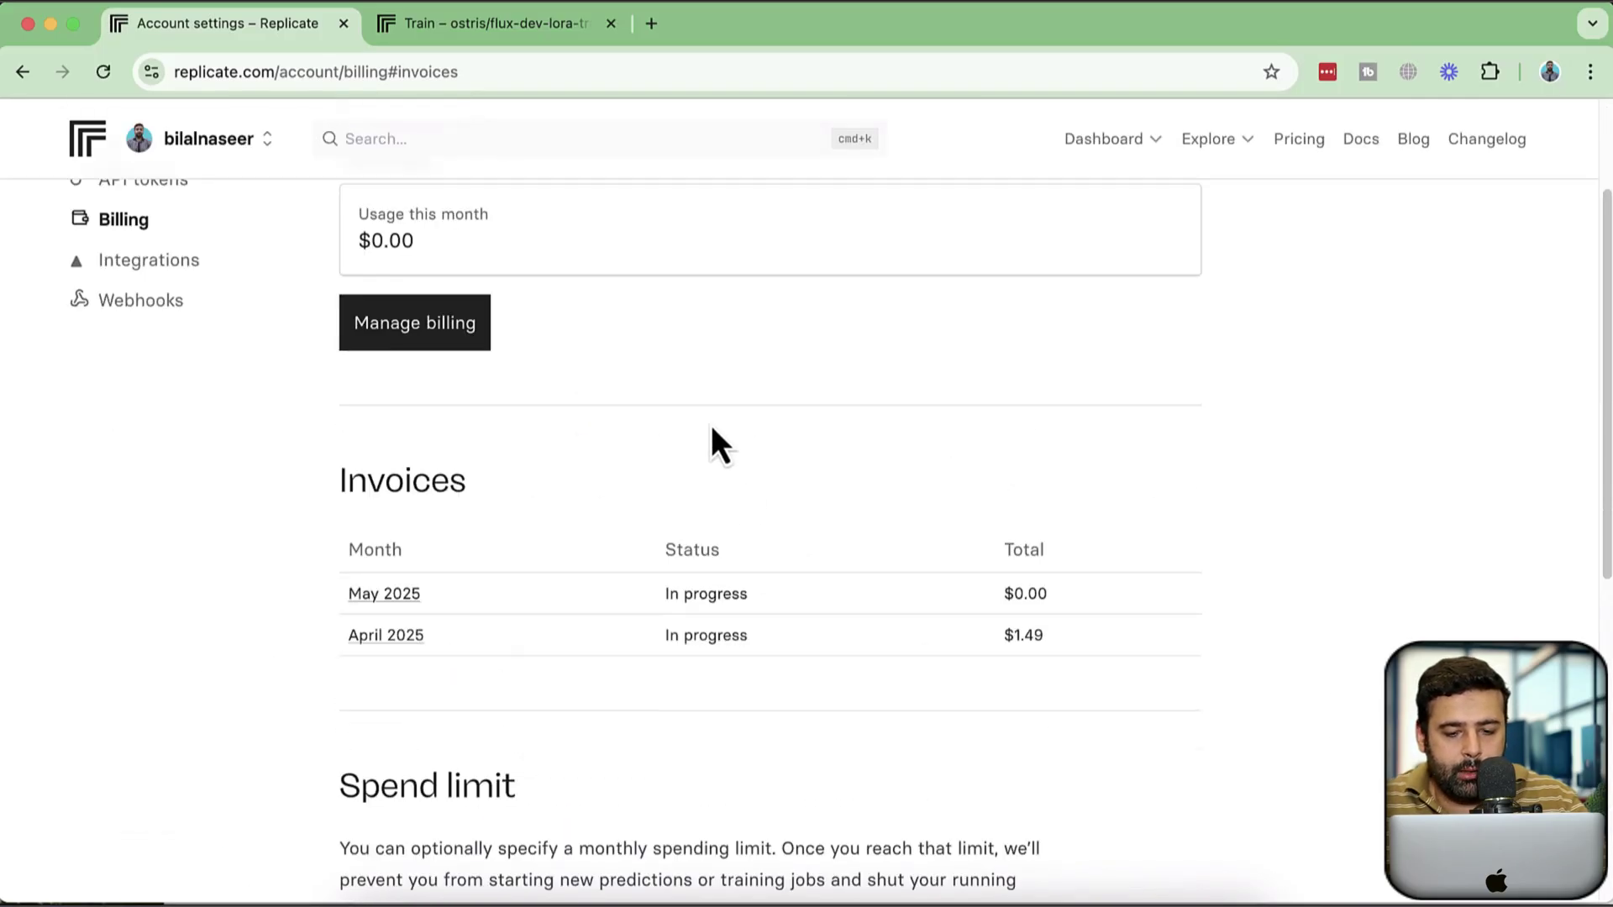
Open the April 2025 invoice and examine the custom LoRA model's cost breakdown, including its Nvidia H100 GPU active time.
click(410, 640)
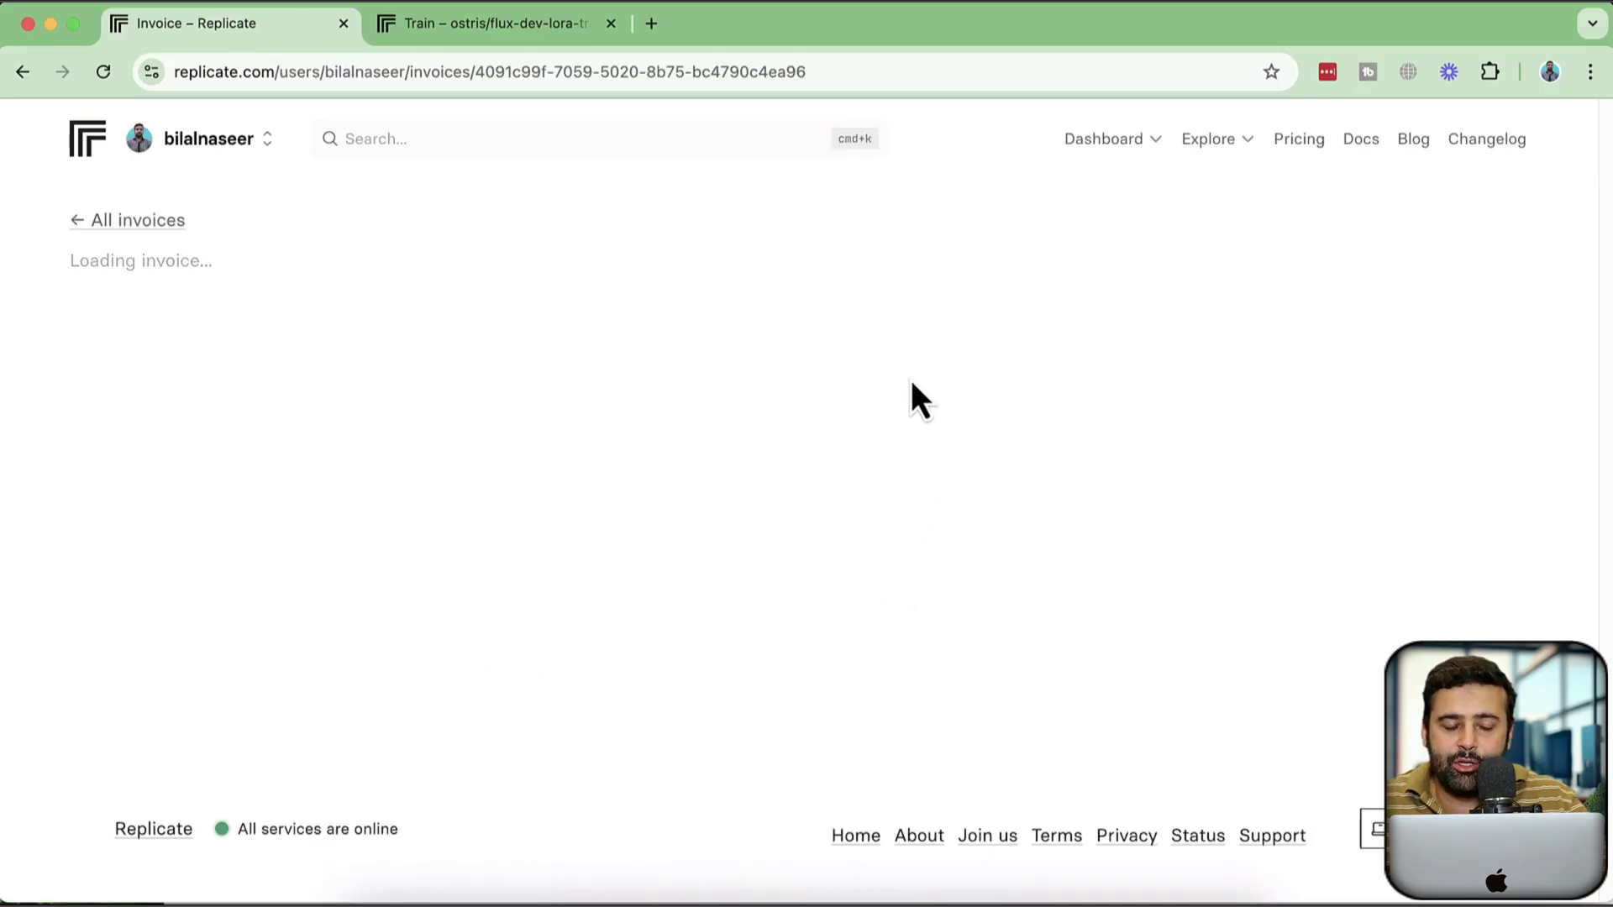
scroll(972, 252, down, 2)
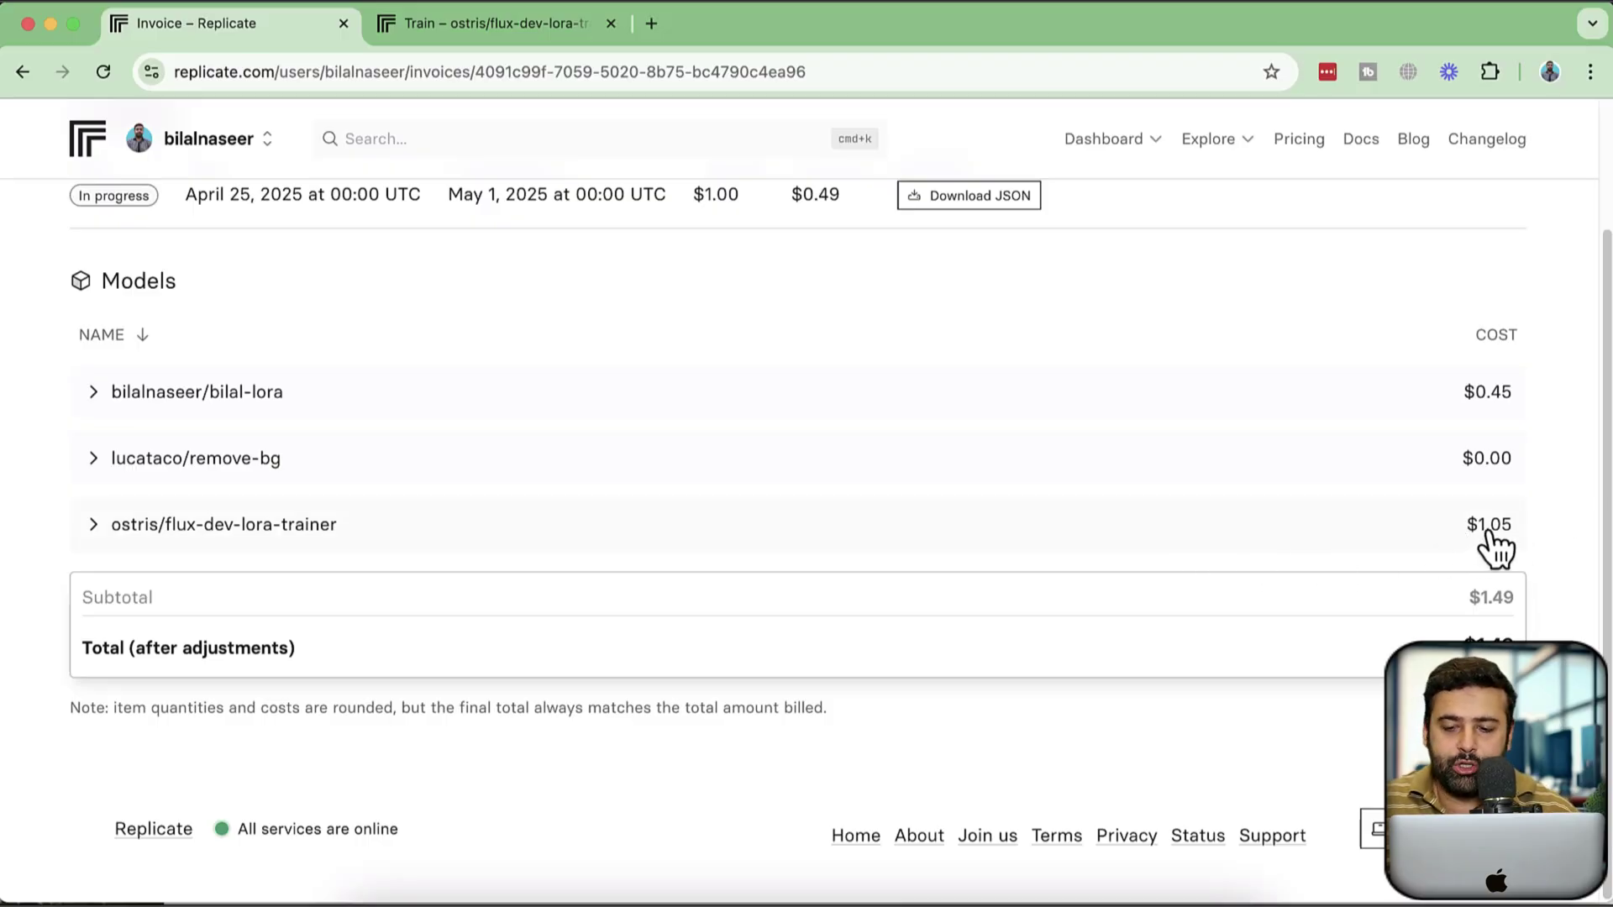
click(93, 394)
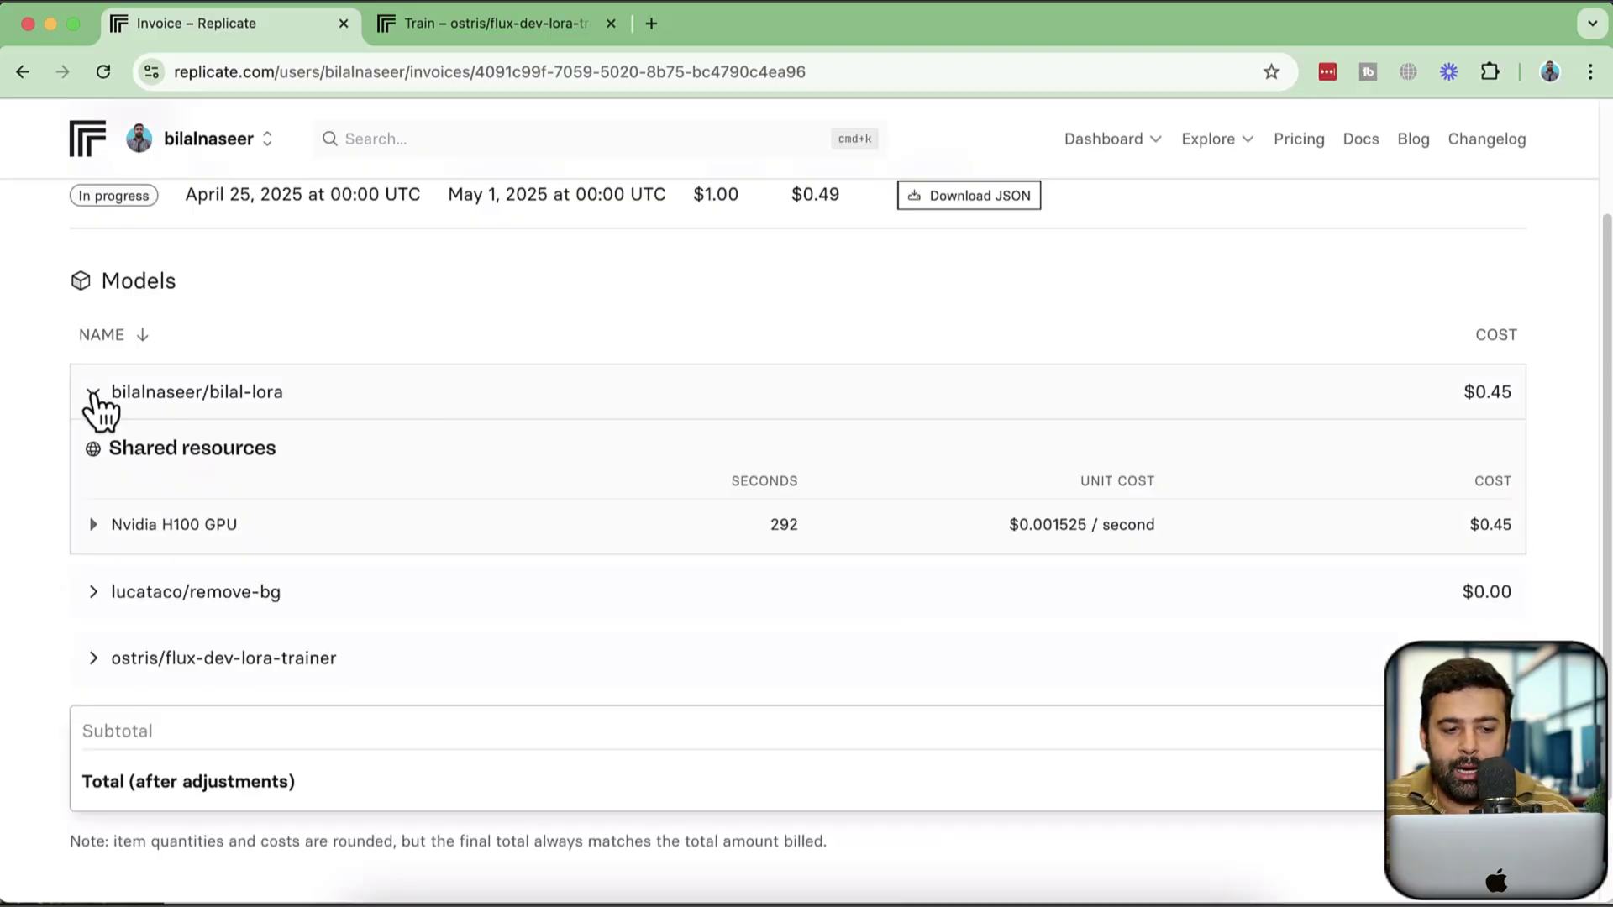
click(94, 529)
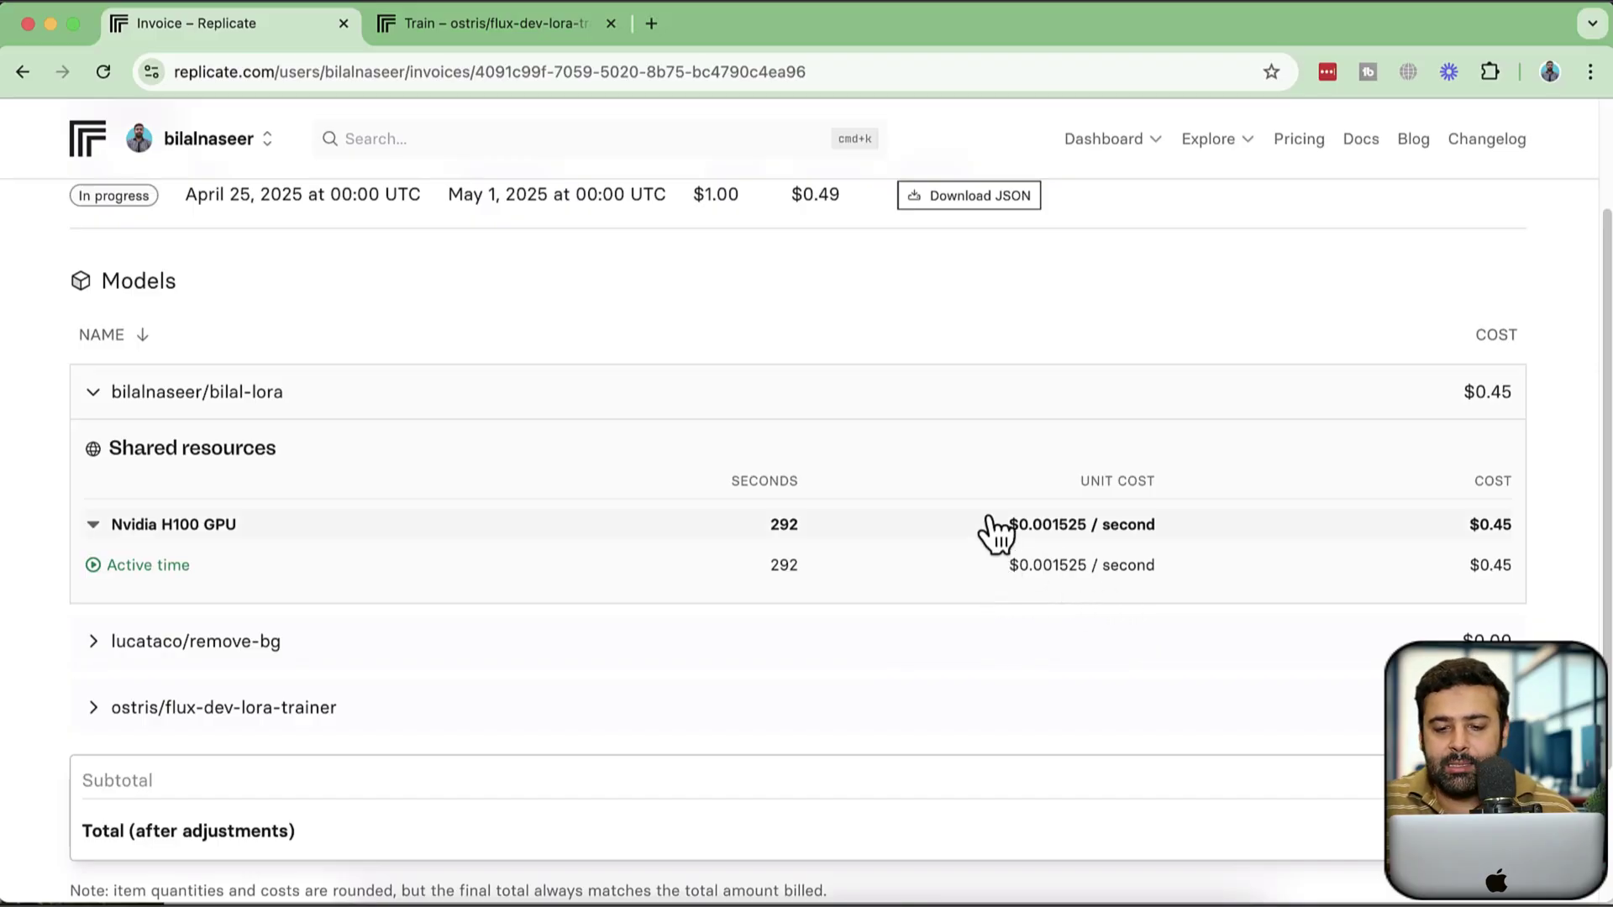
scroll(832, 429, up, 3)
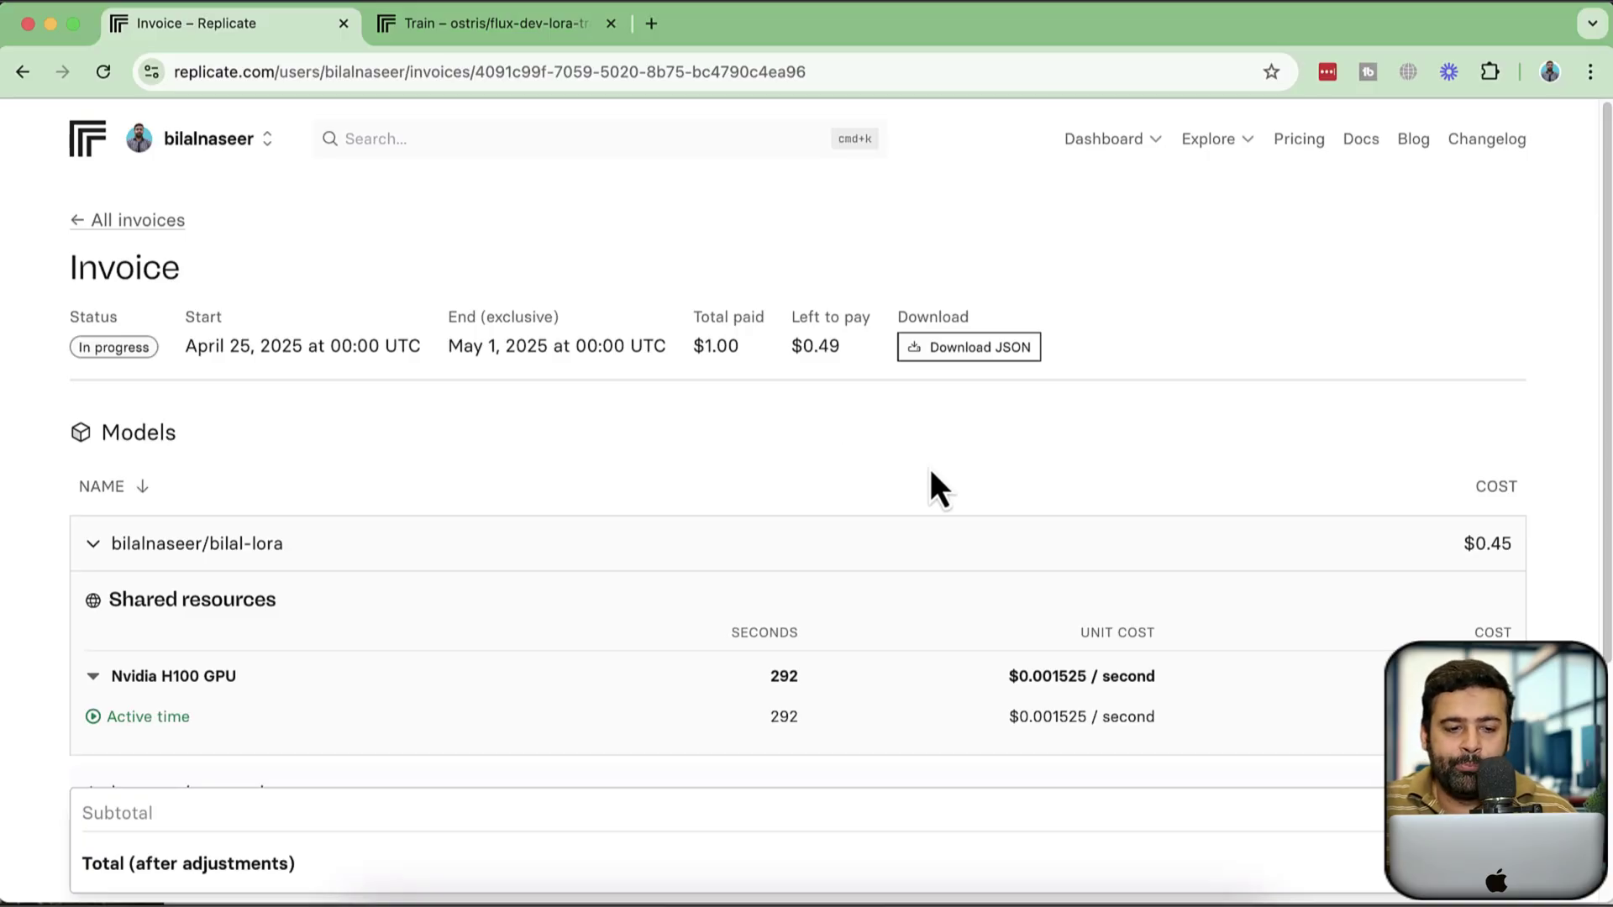
scroll(840, 447, down, 5)
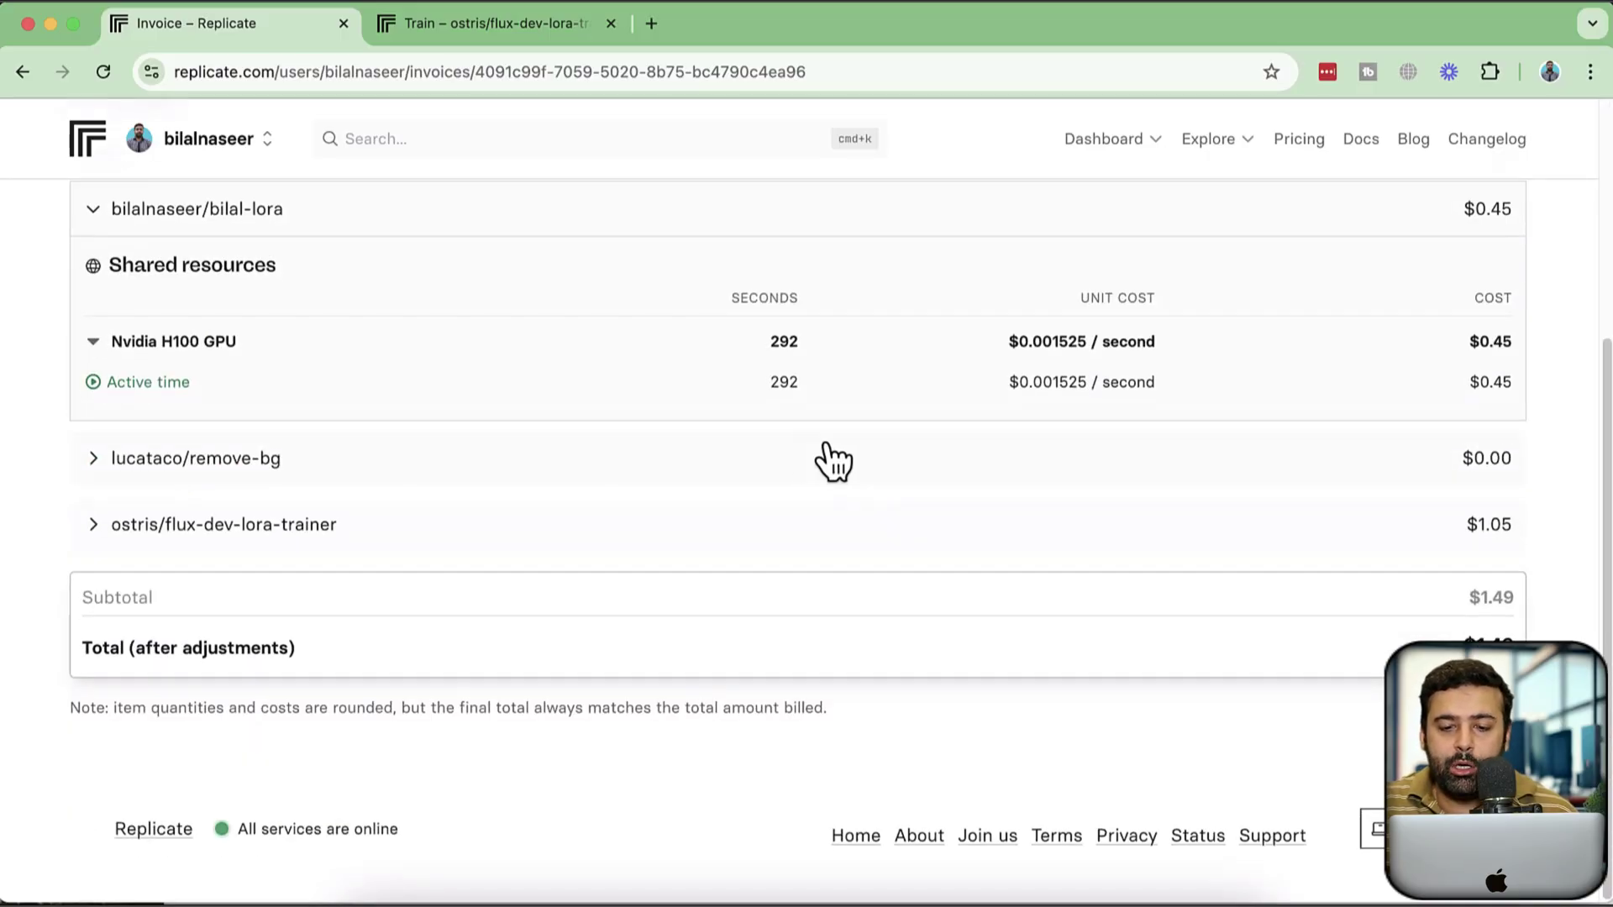
scroll(828, 461, up, 5)
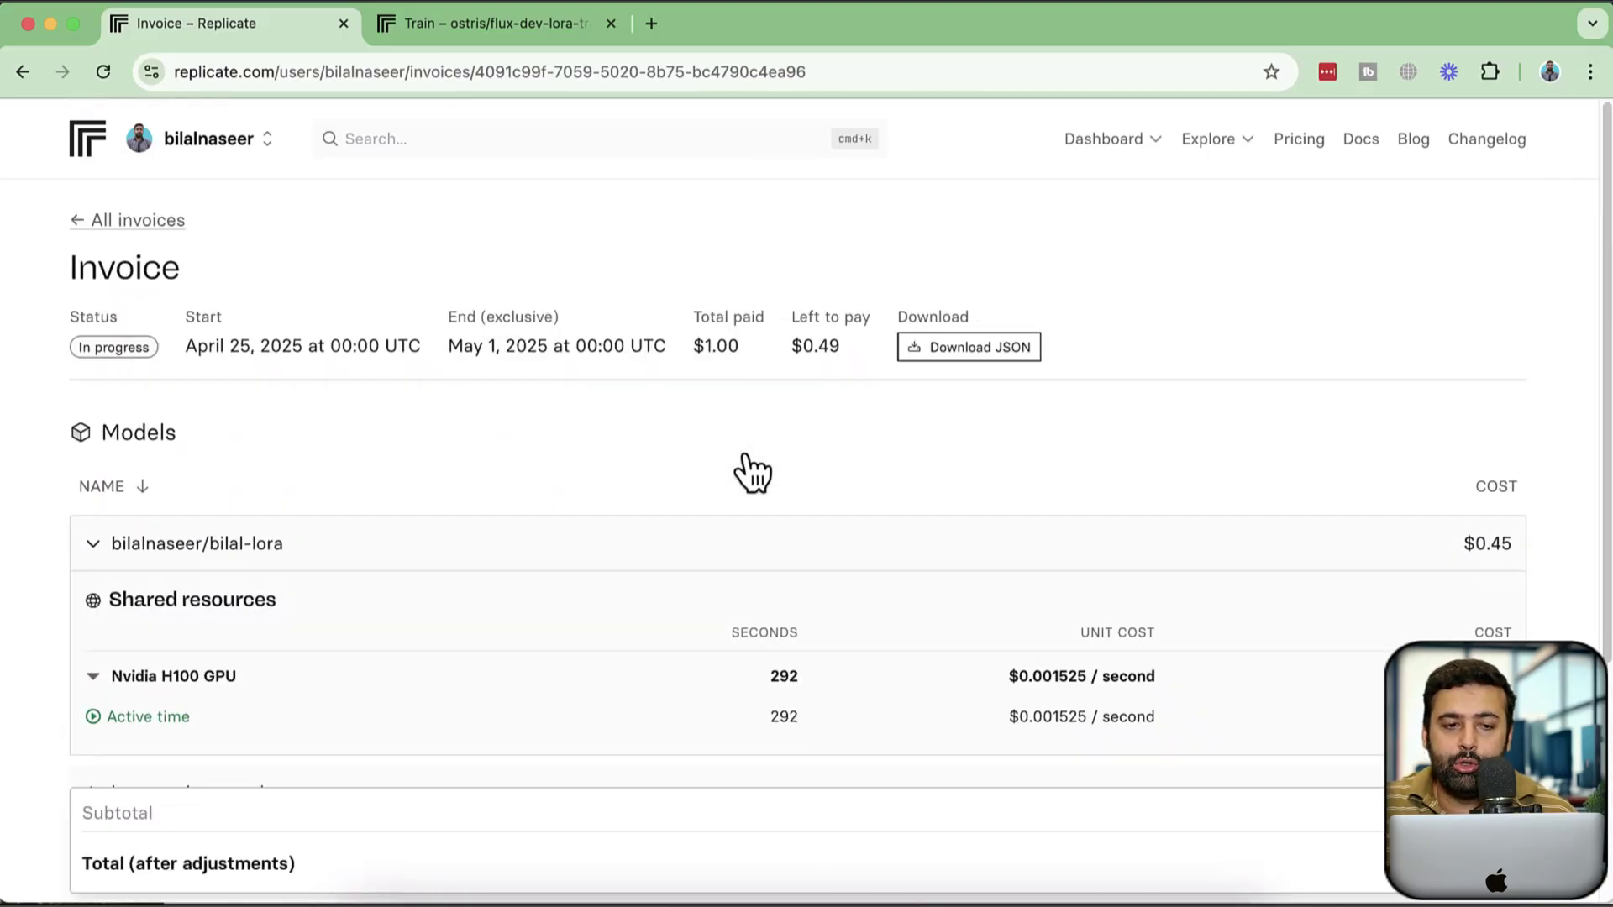
Return to the flux-dev-lora-trainer training page and set the destination to the account's existing LoRA model.
click(450, 37)
drag(497, 72, 173, 73)
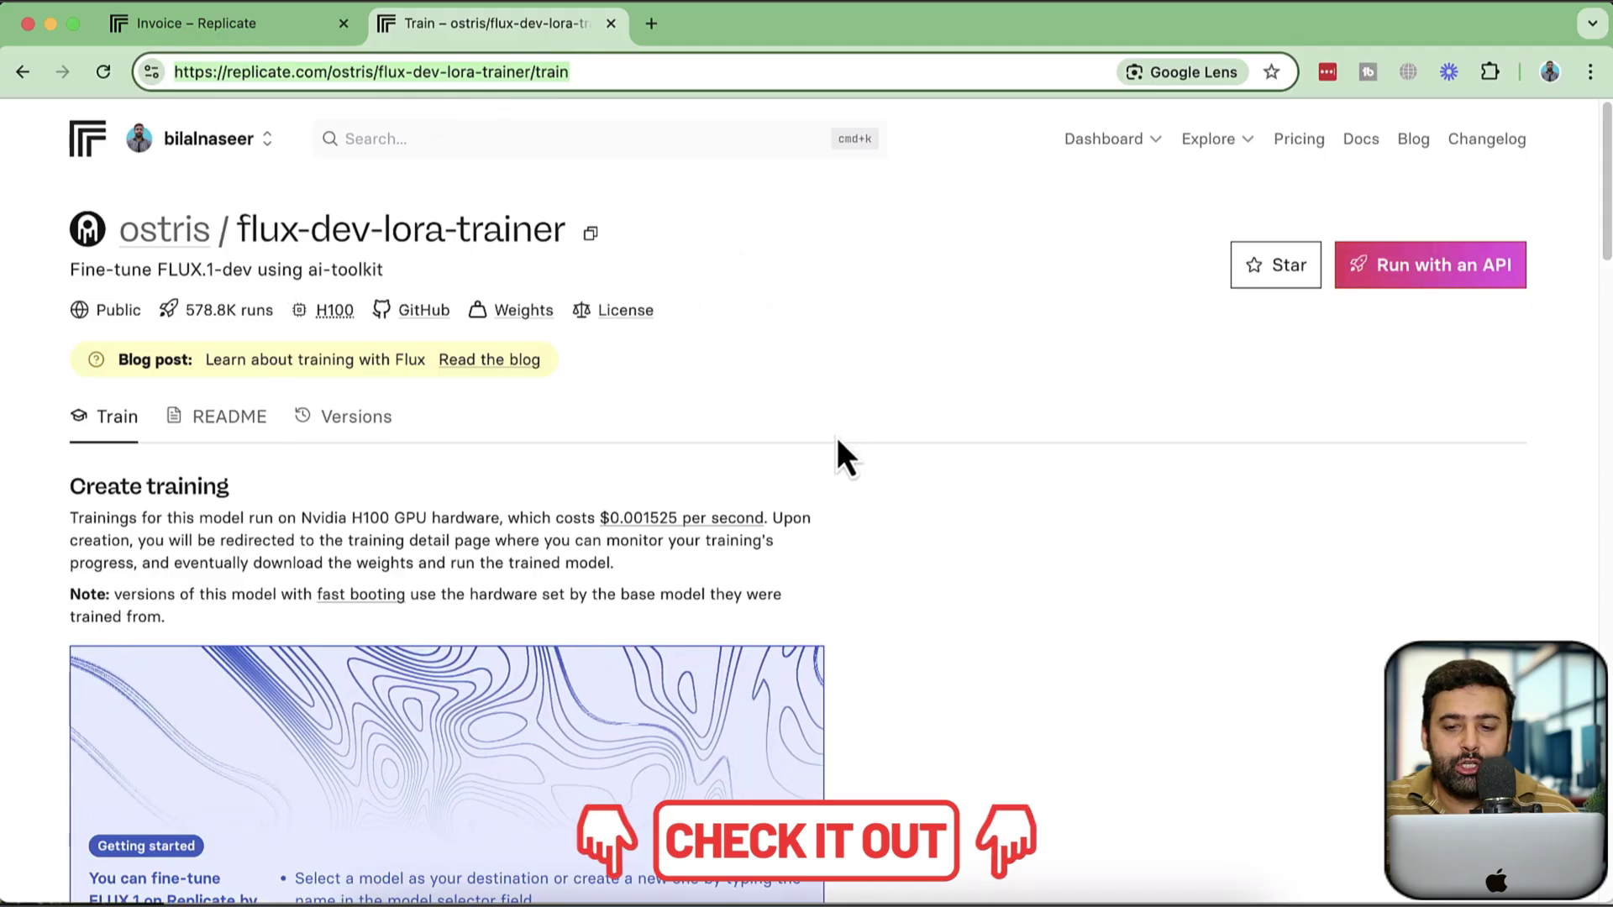
scroll(807, 311, down, 10)
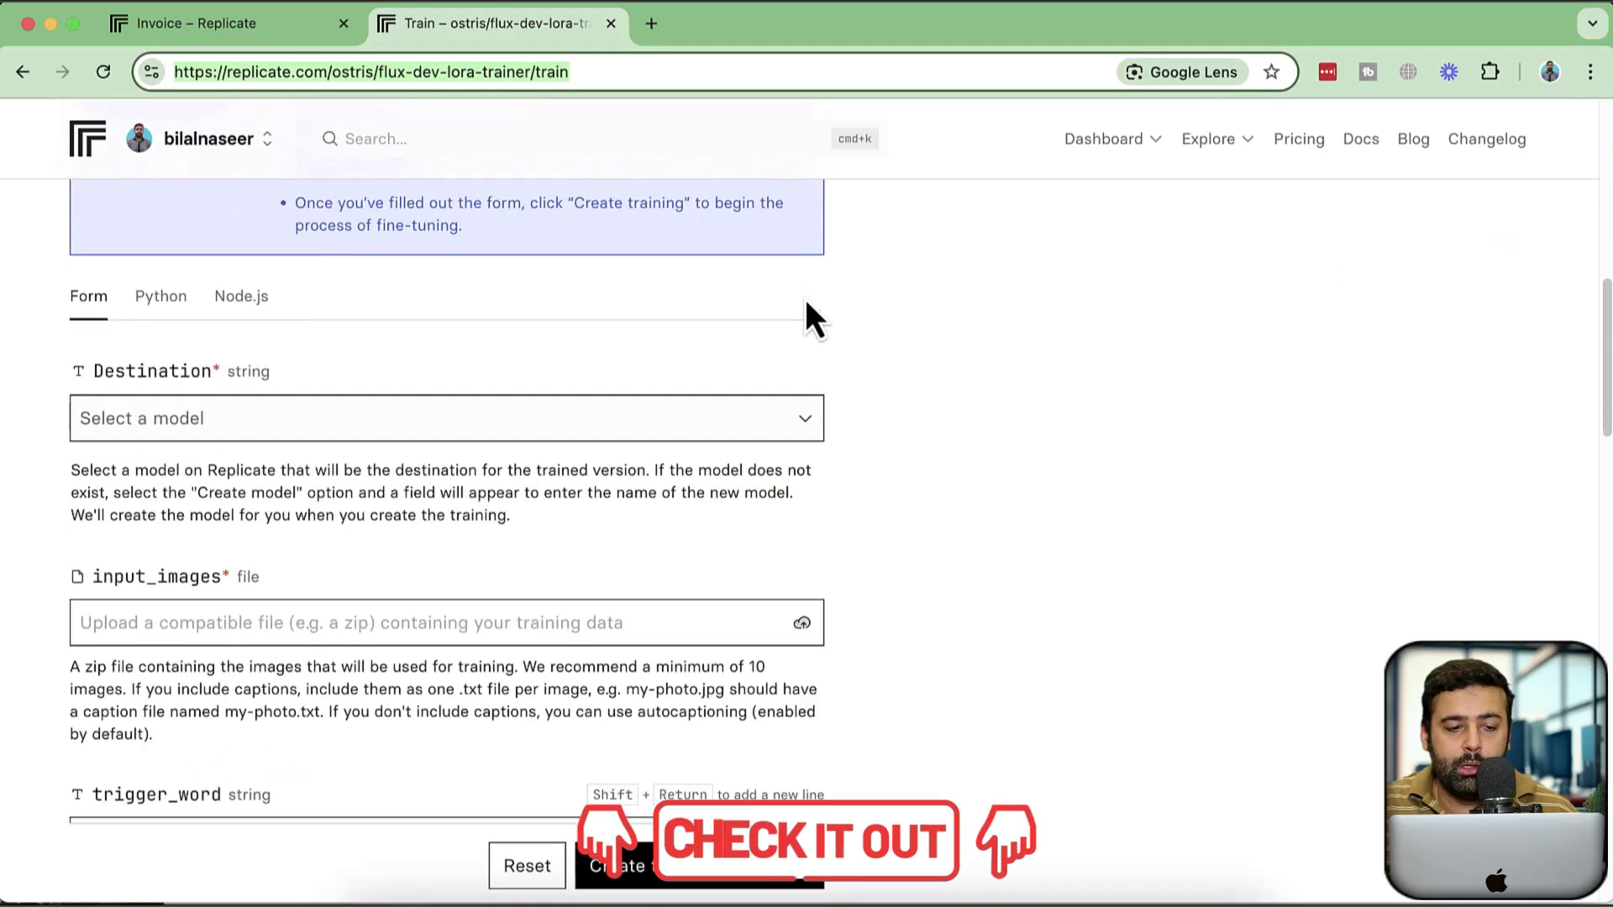
scroll(805, 304, down, 1)
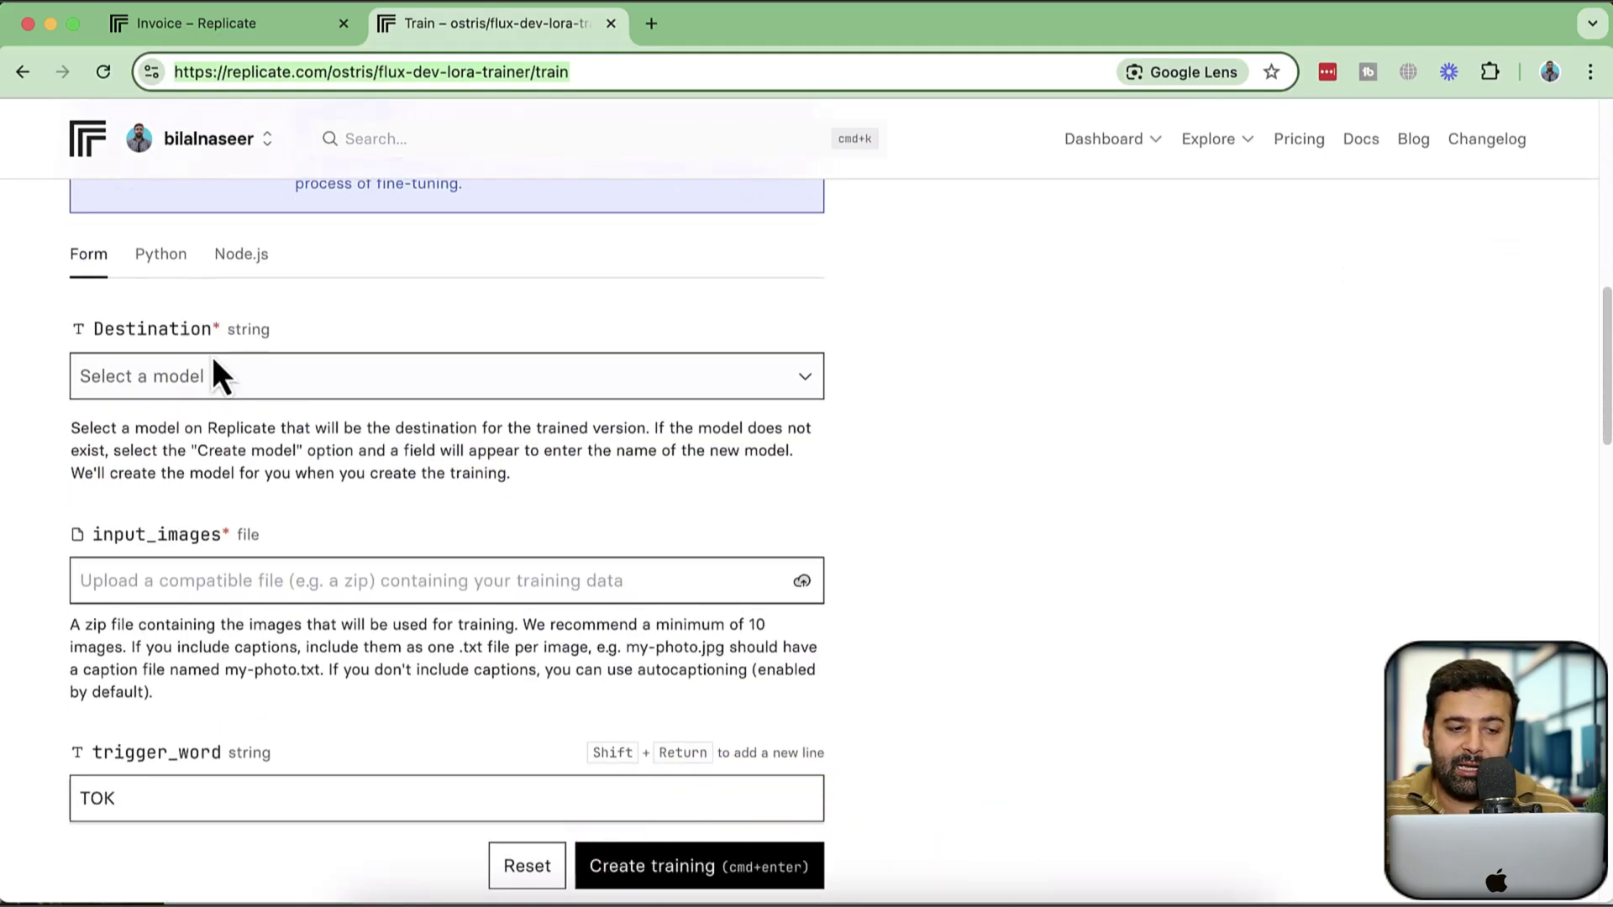
click(208, 386)
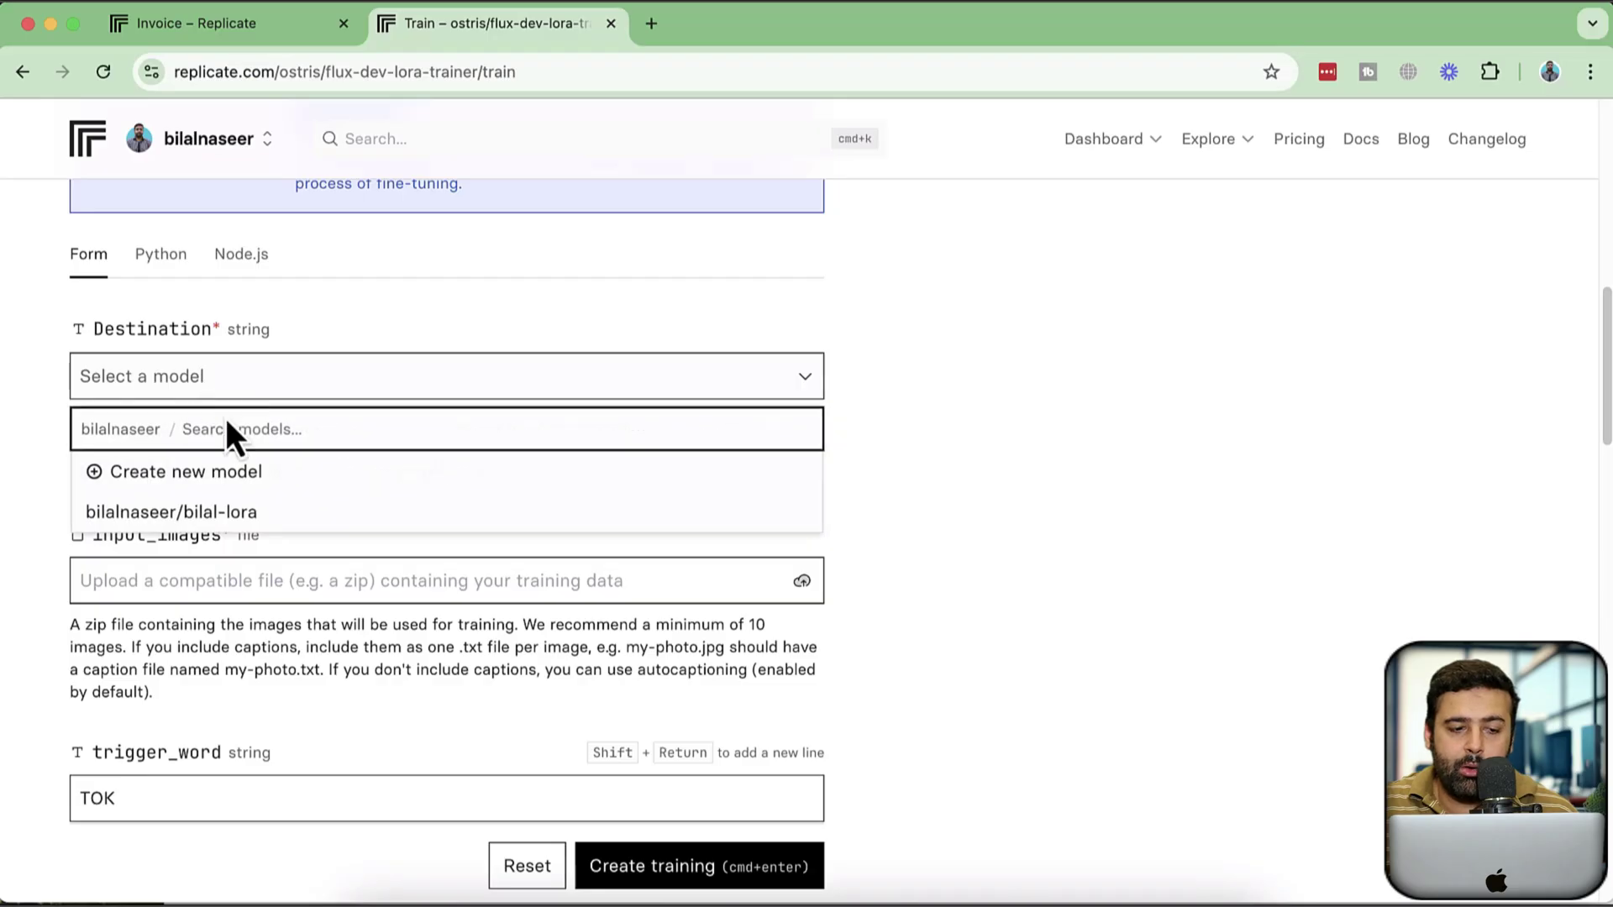
click(238, 517)
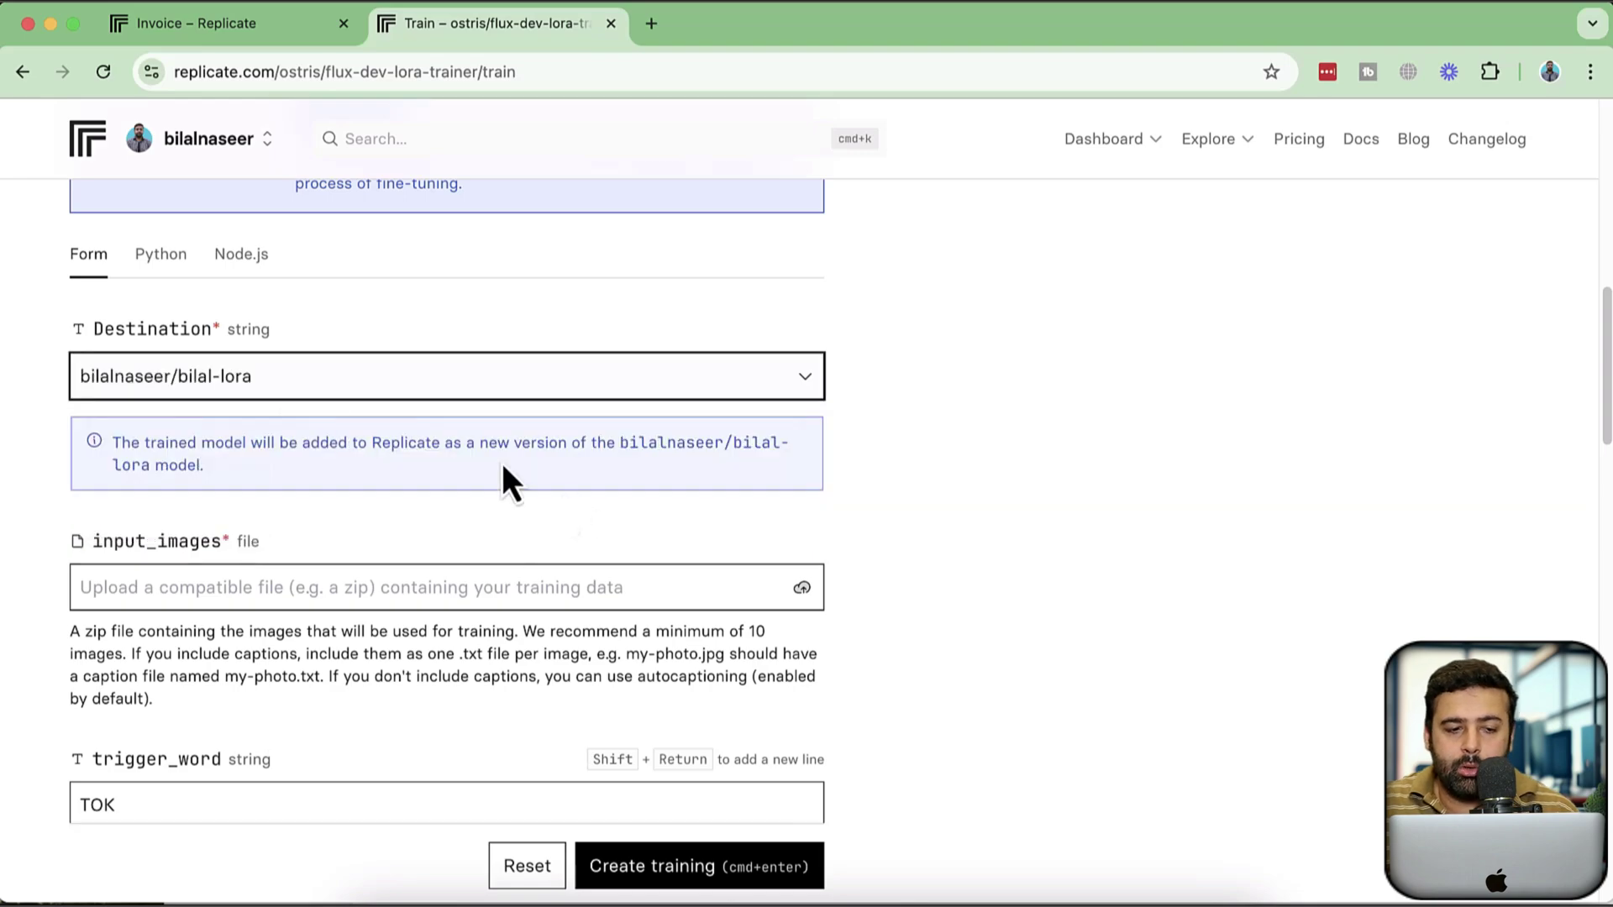
click(267, 393)
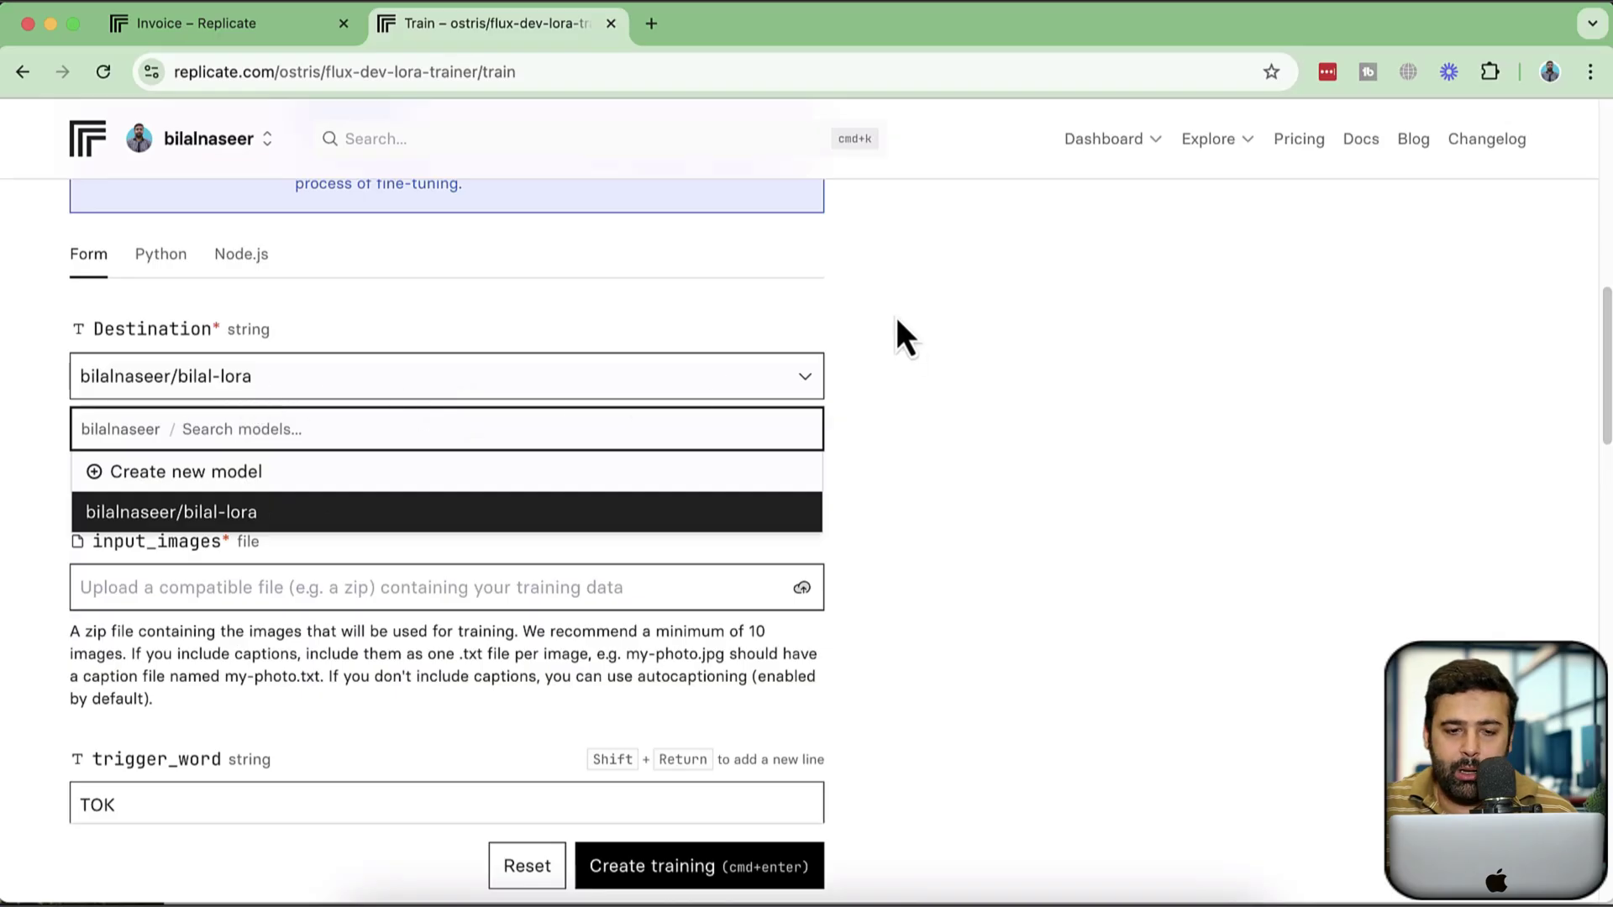
click(831, 262)
Read the input_images requirements and check the zip of training photos in the Flux Lora Training Images folder.
scroll(830, 264, down, 3)
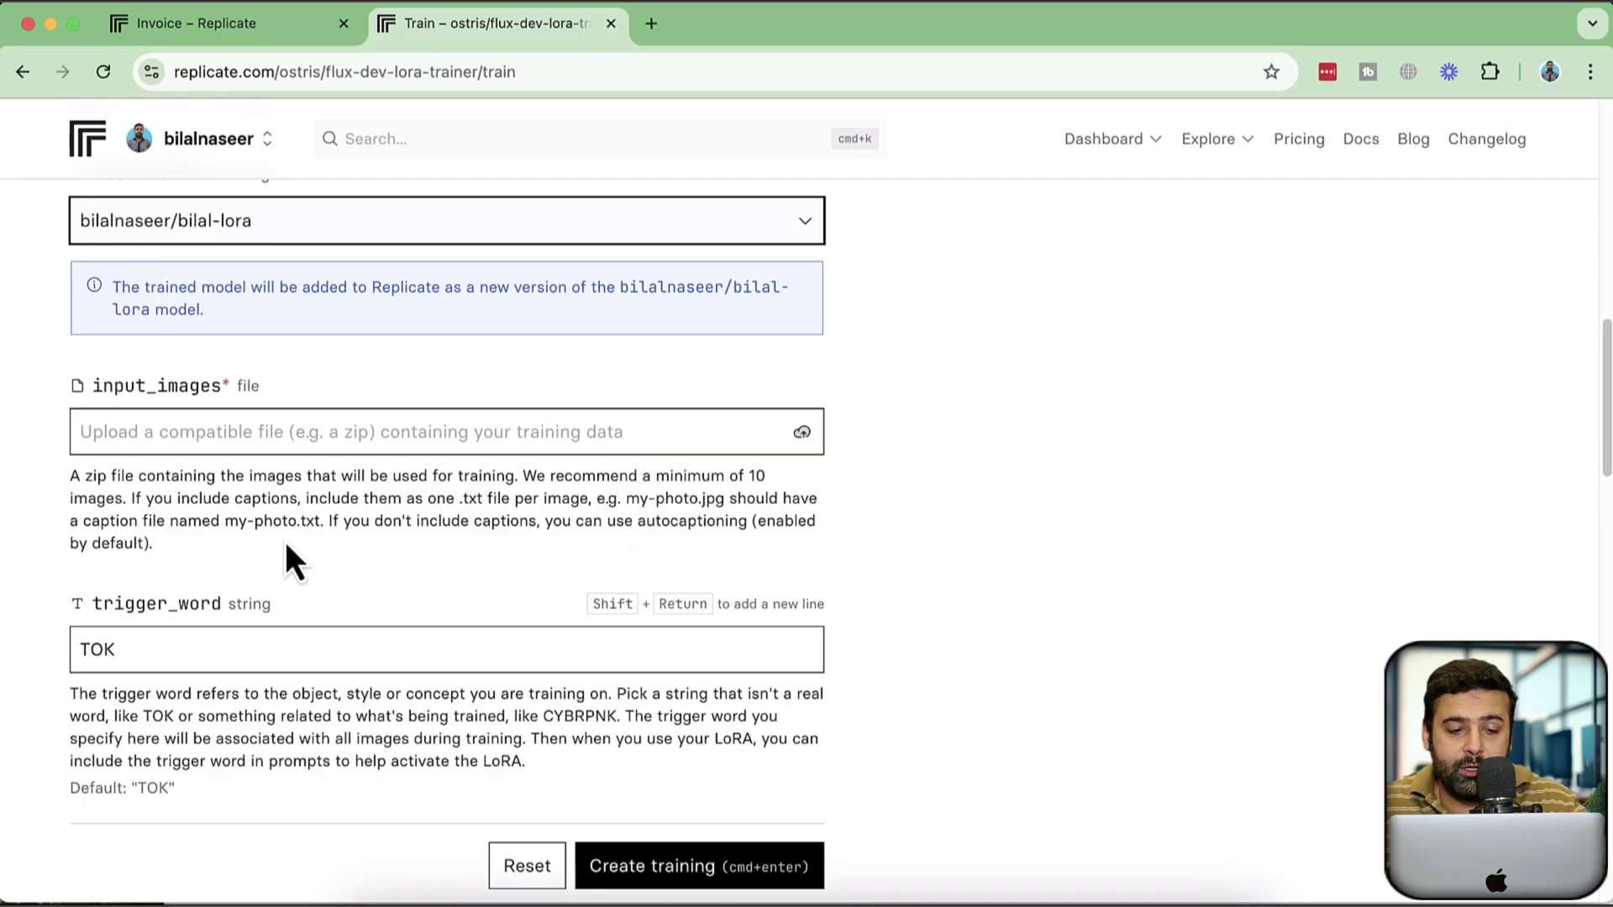
drag(70, 477, 208, 542)
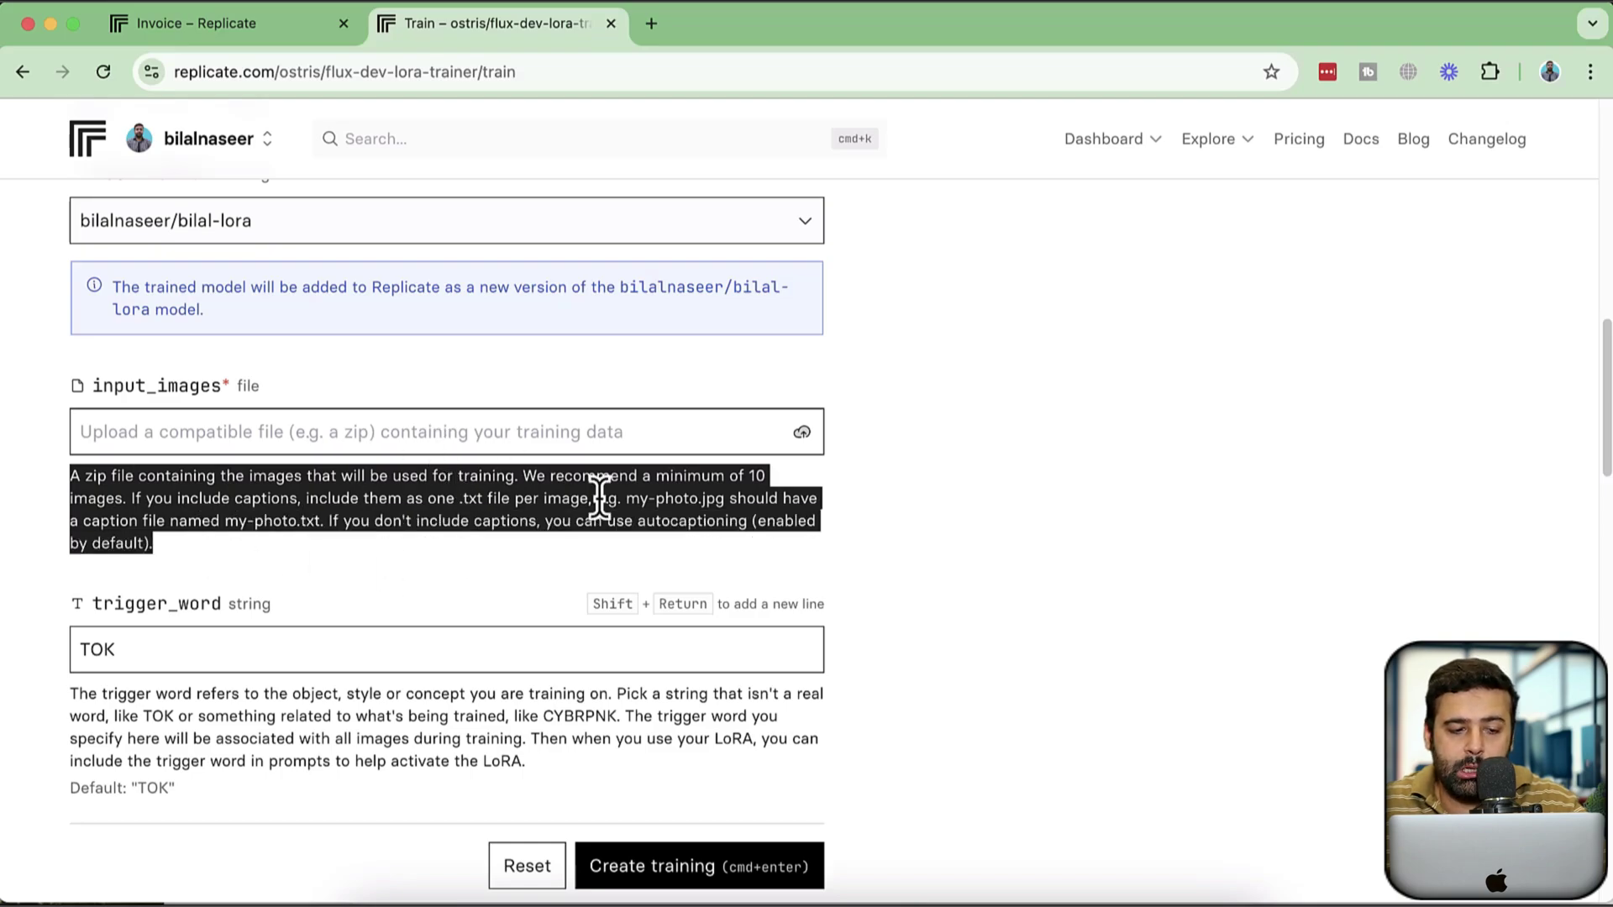
key(ctrl+Up)
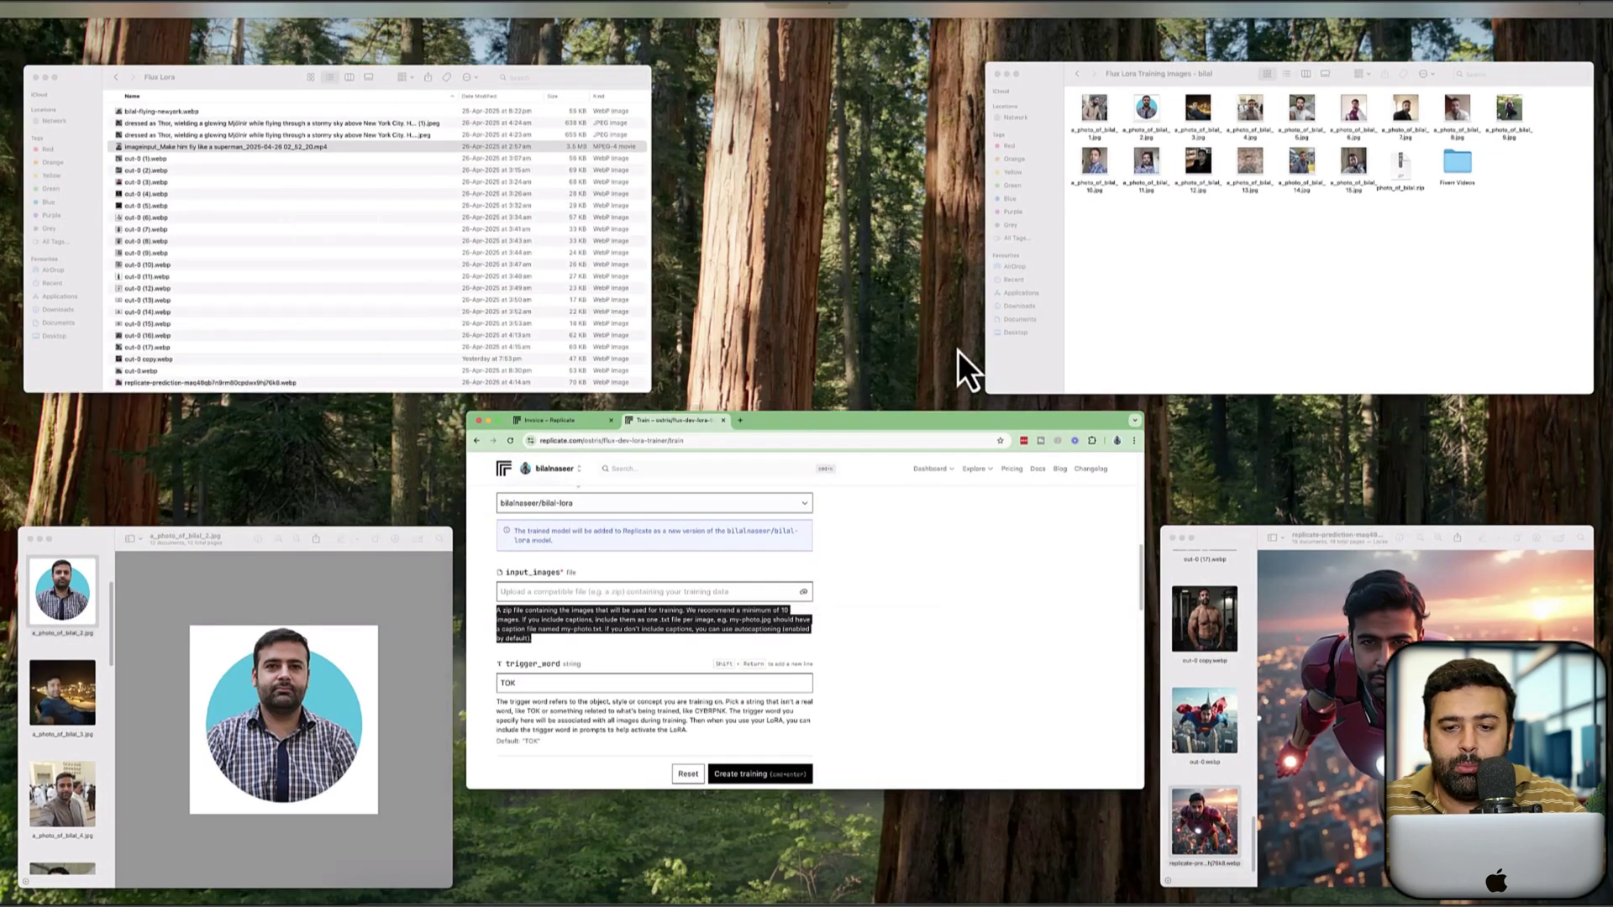
click(1178, 307)
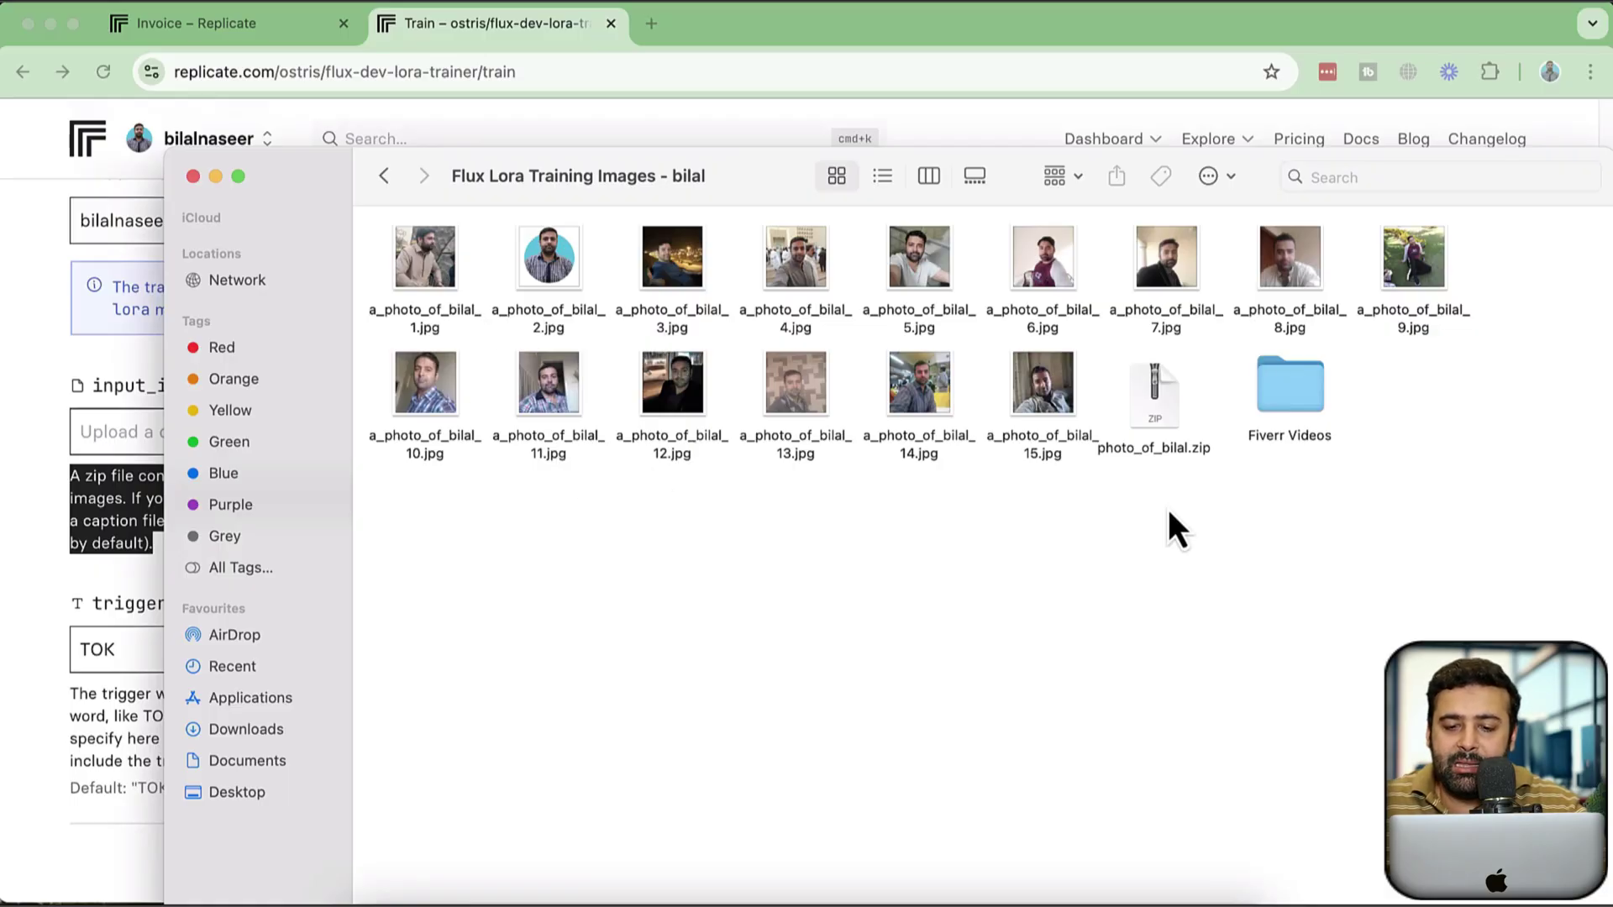
click(1159, 394)
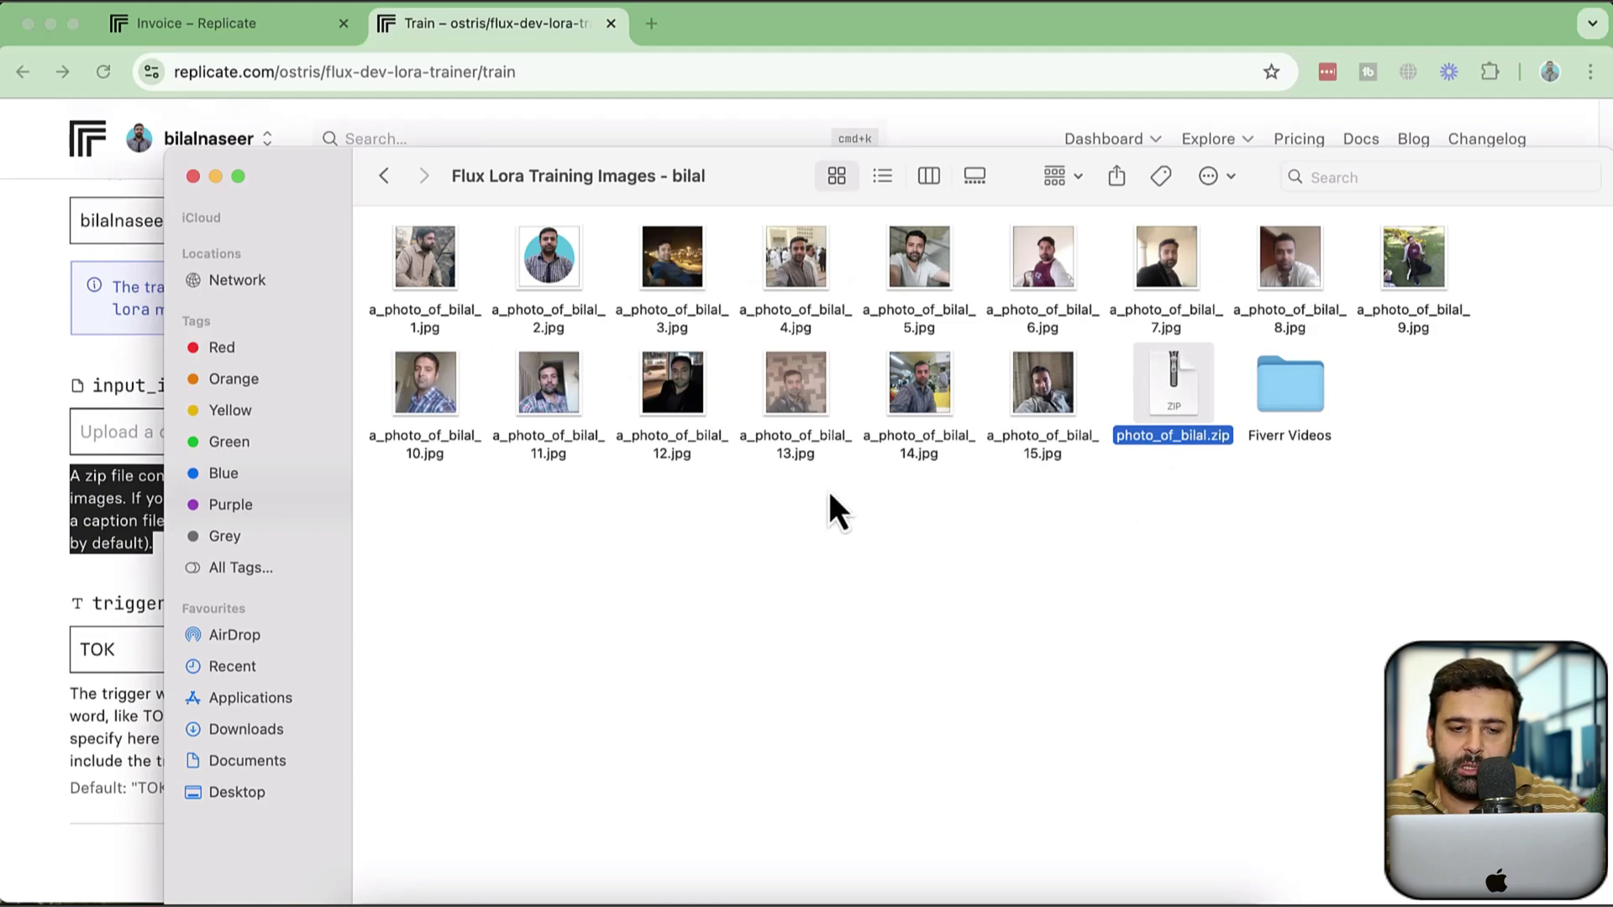
click(42, 462)
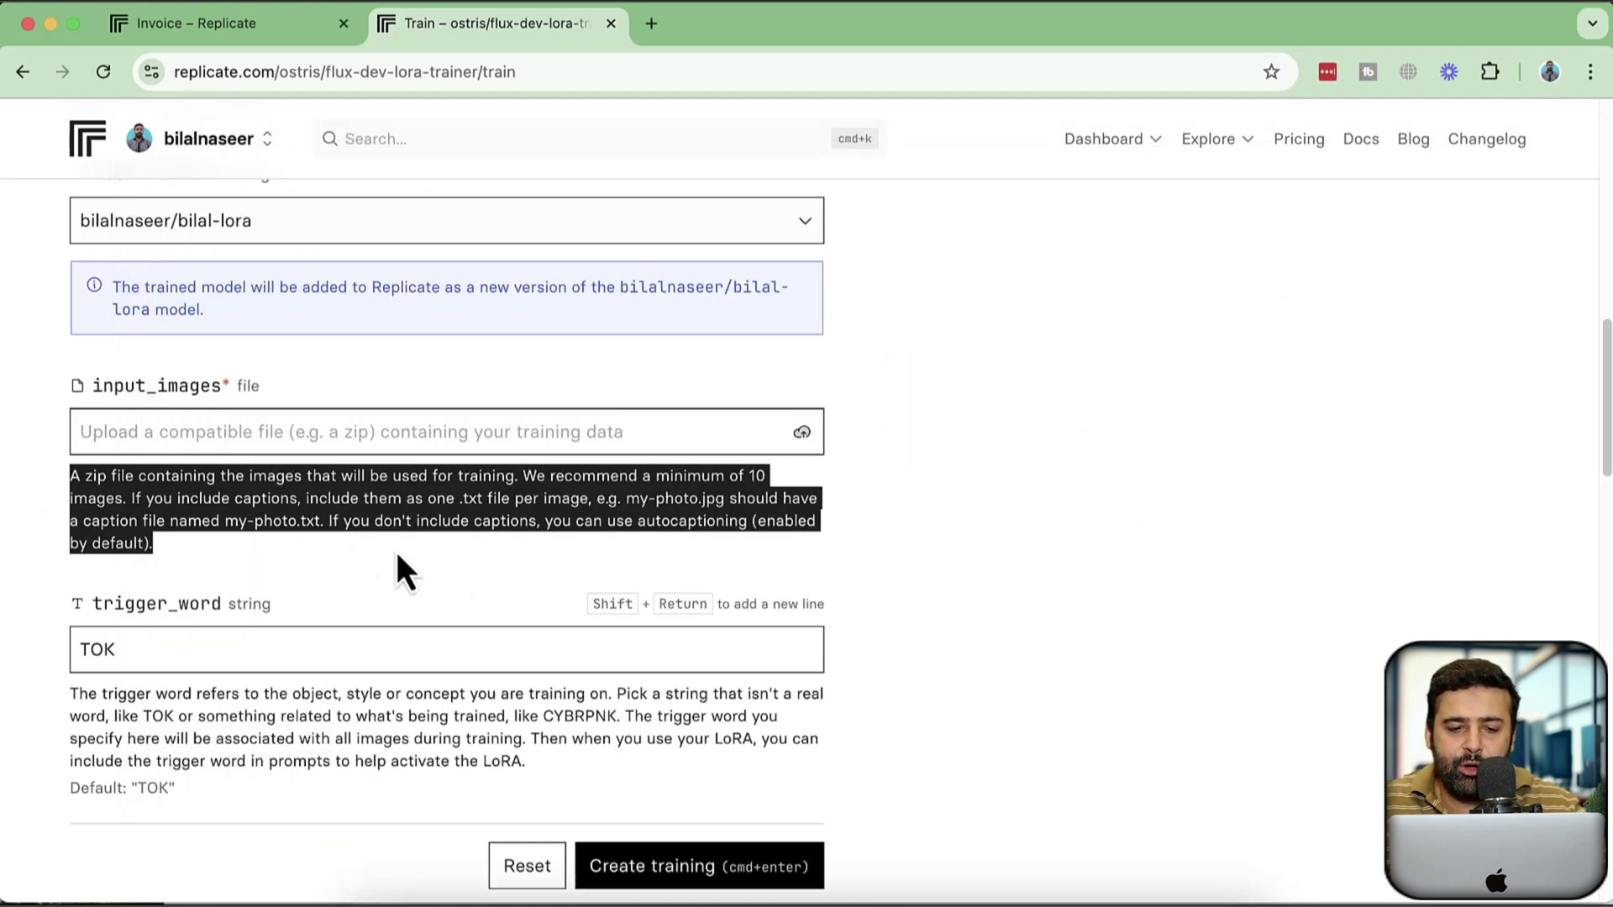
Highlight the recommended minimum number of images in the input_images description.
click(618, 556)
scroll(494, 483, down, 1)
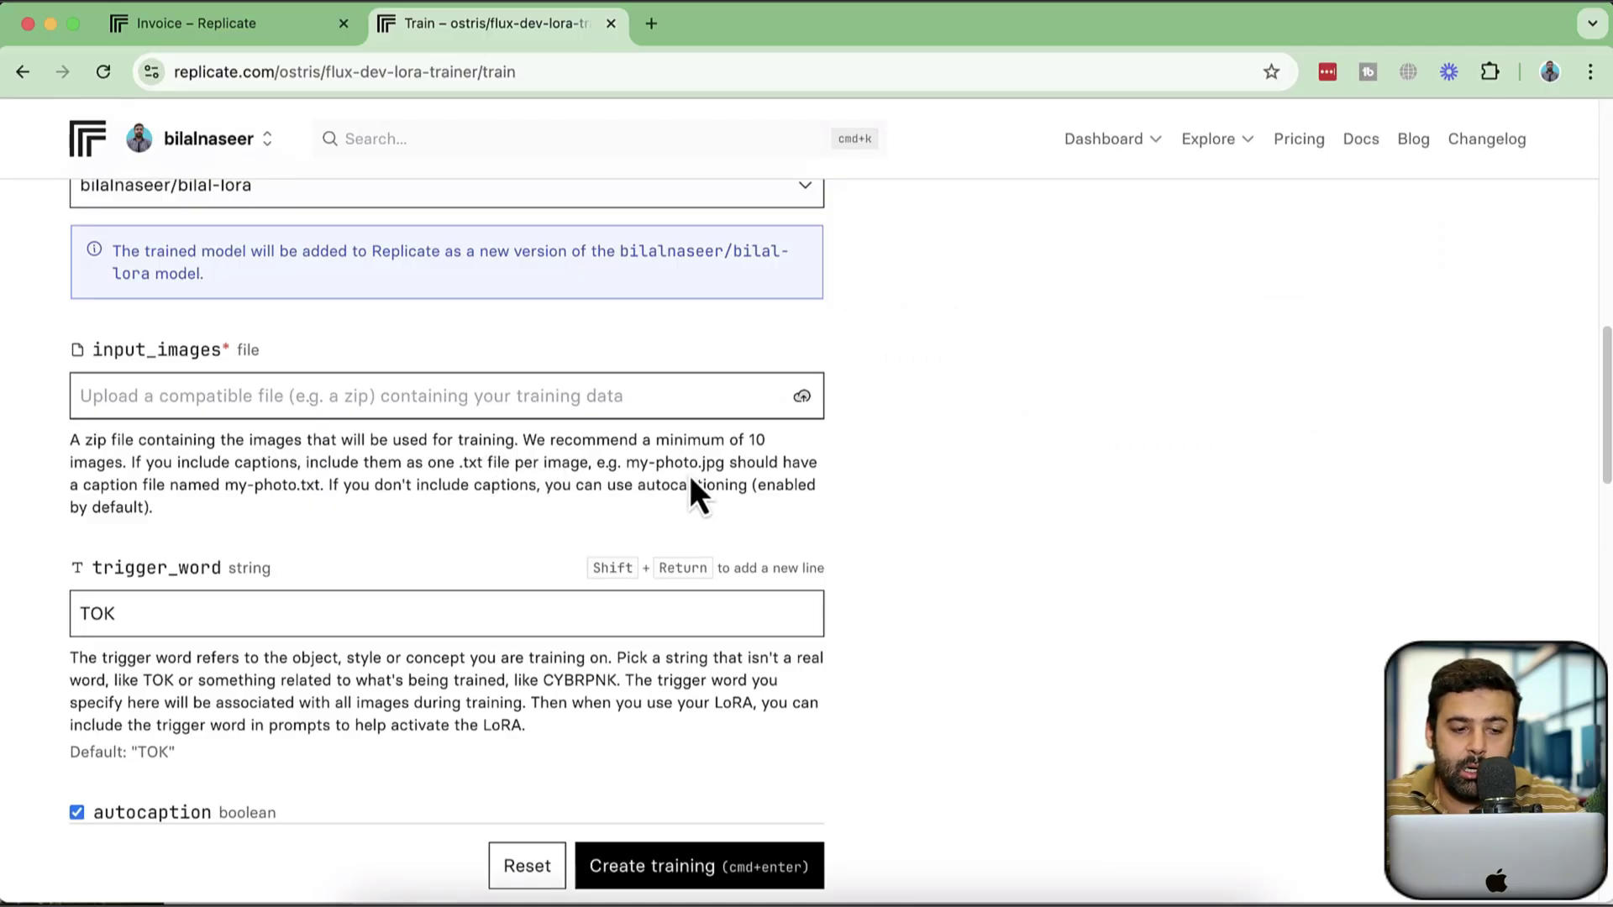
drag(748, 440, 125, 458)
click(421, 541)
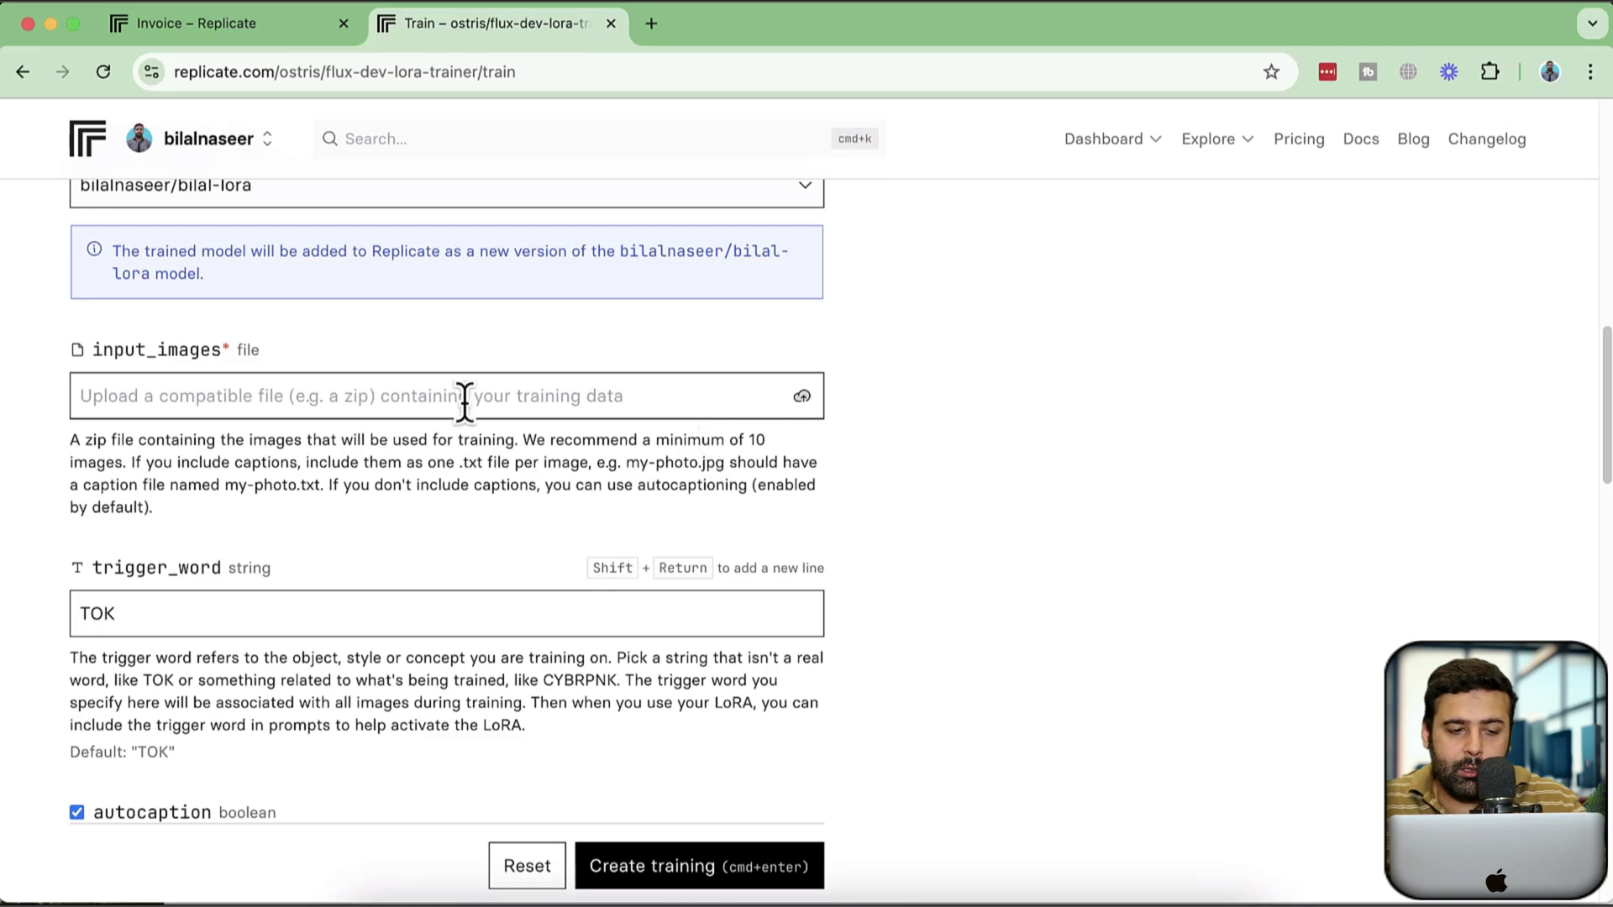
Replace the default TOK trigger word with the first name of the person in the training photos.
scroll(461, 404, down, 3)
drag(144, 465, 73, 465)
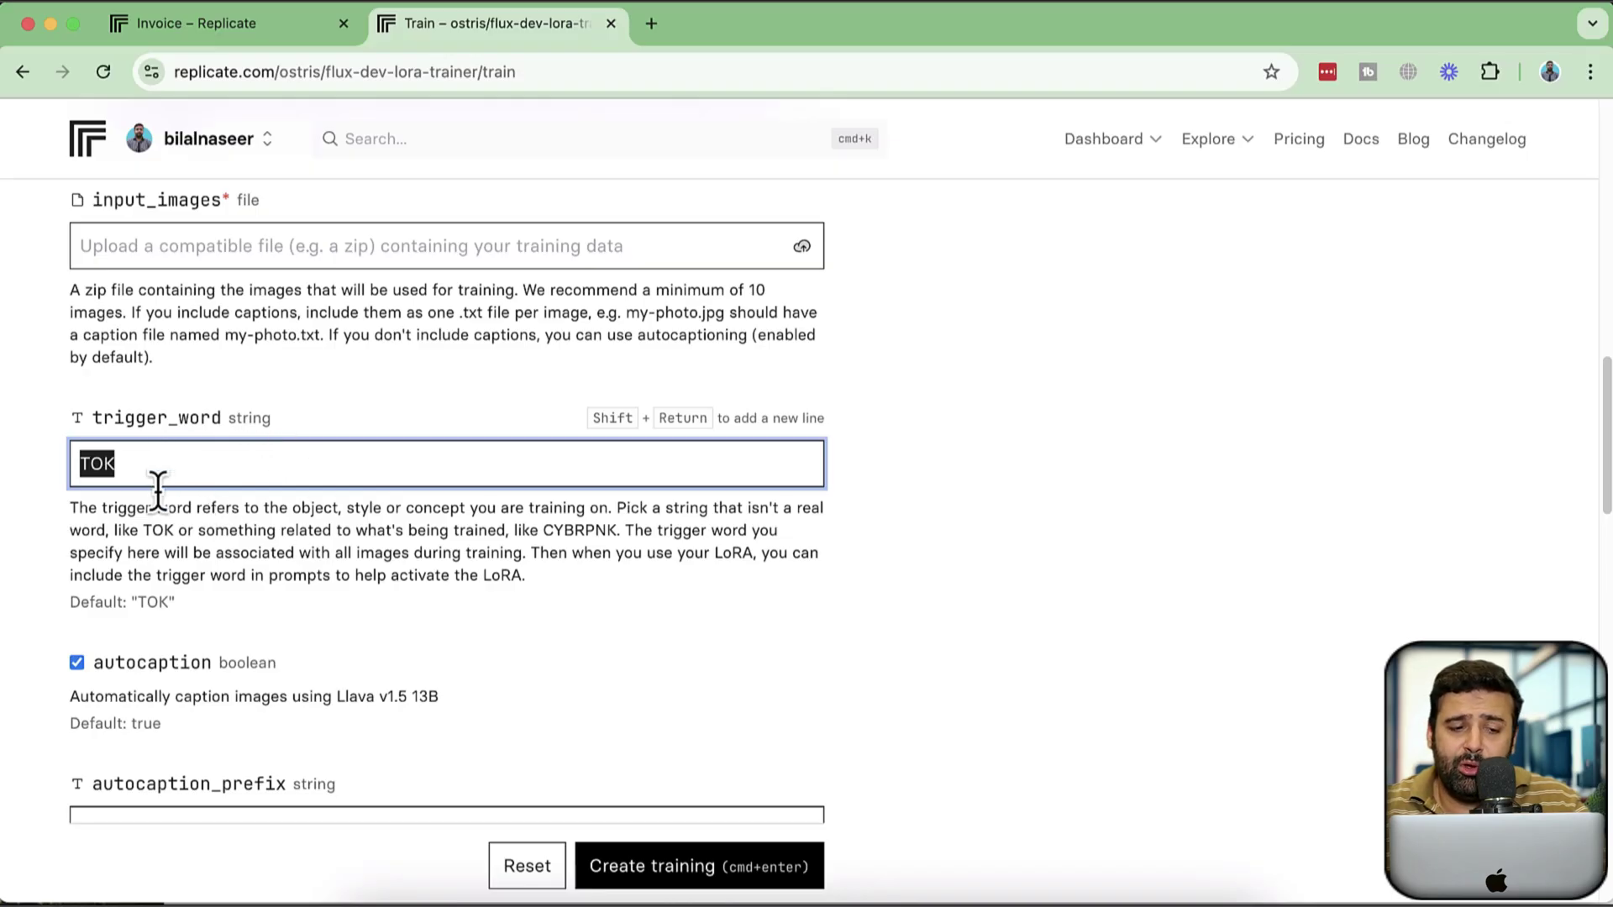
scroll(210, 567, up, 3)
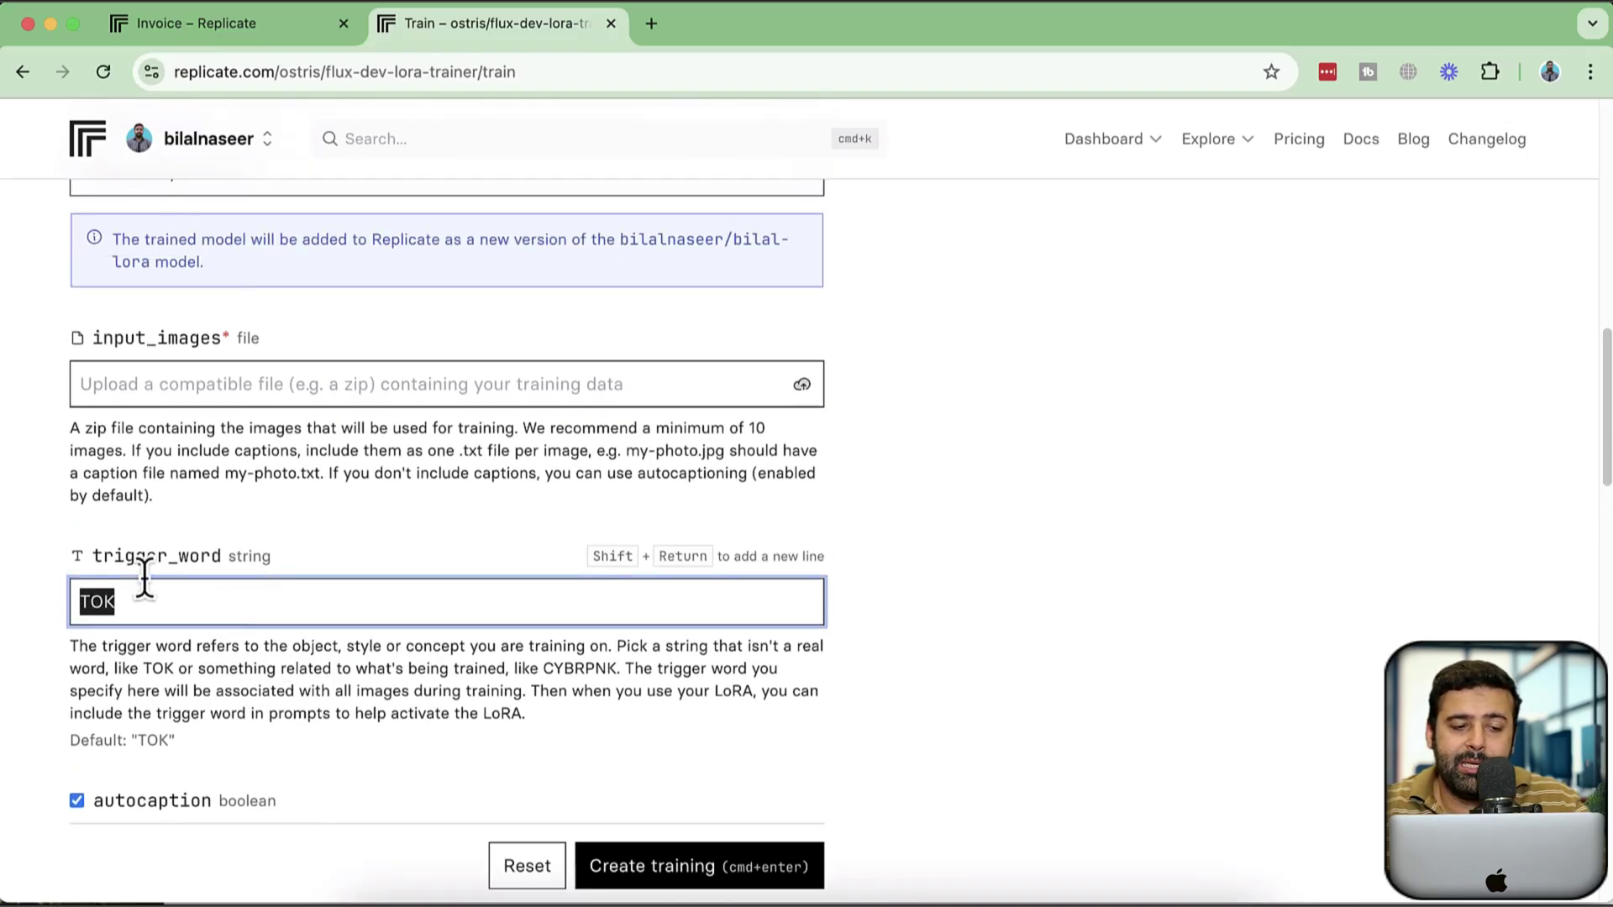
key(Left)
double_click(145, 588)
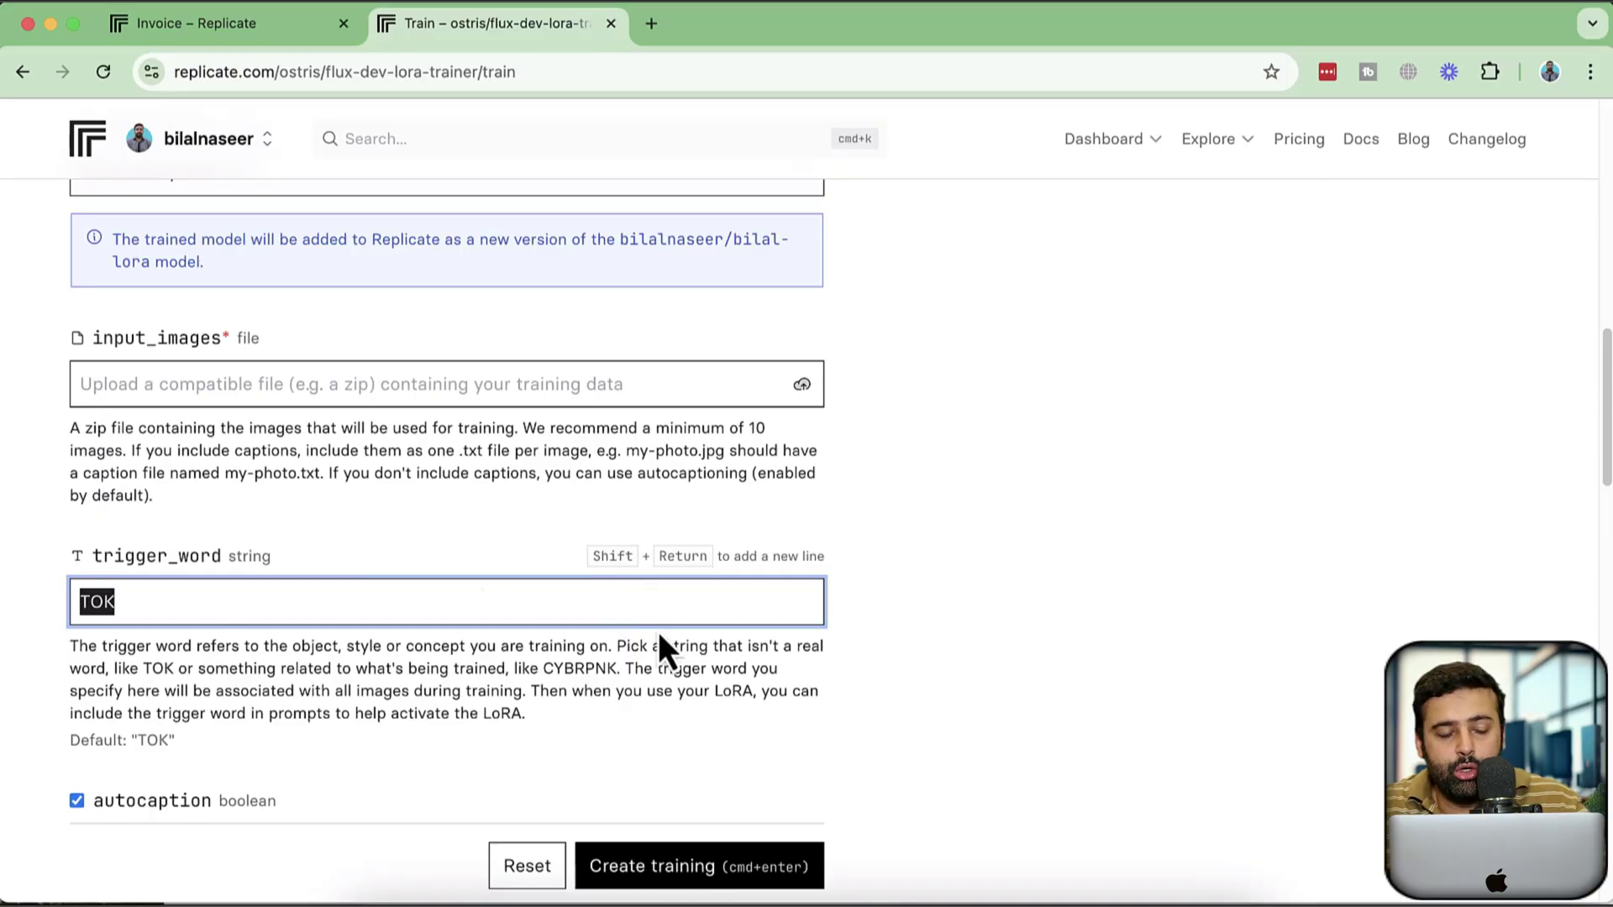
text(bilal)
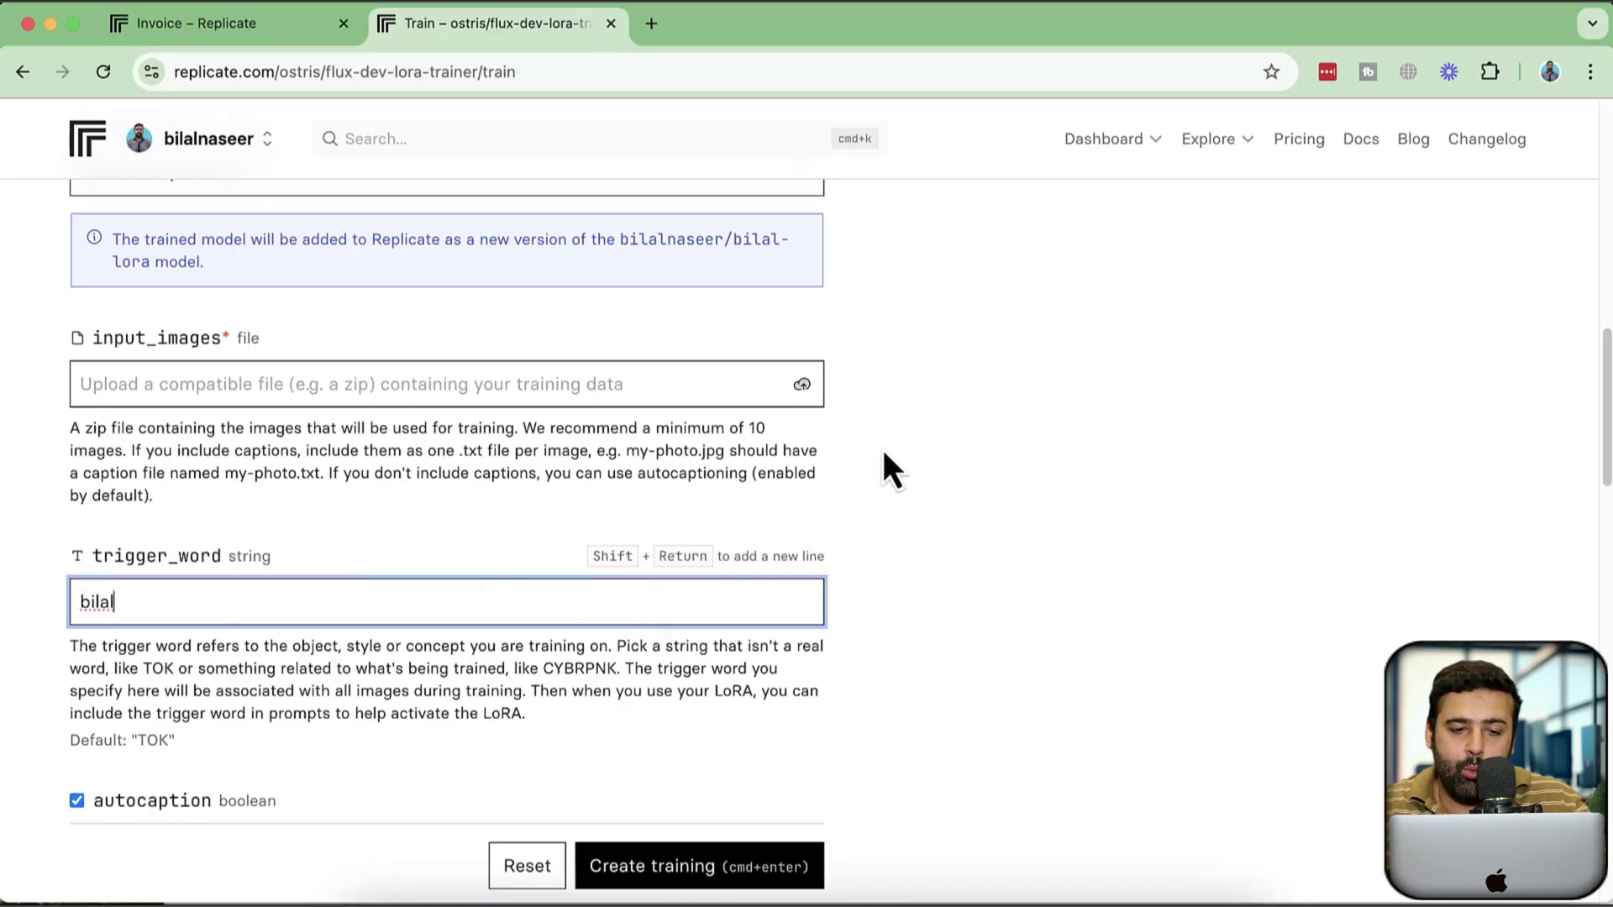
Upload the zip of training photos from the Flux Lora Training Images folder in Desktop's AI Images folder as input_images.
scroll(881, 446, down, 2)
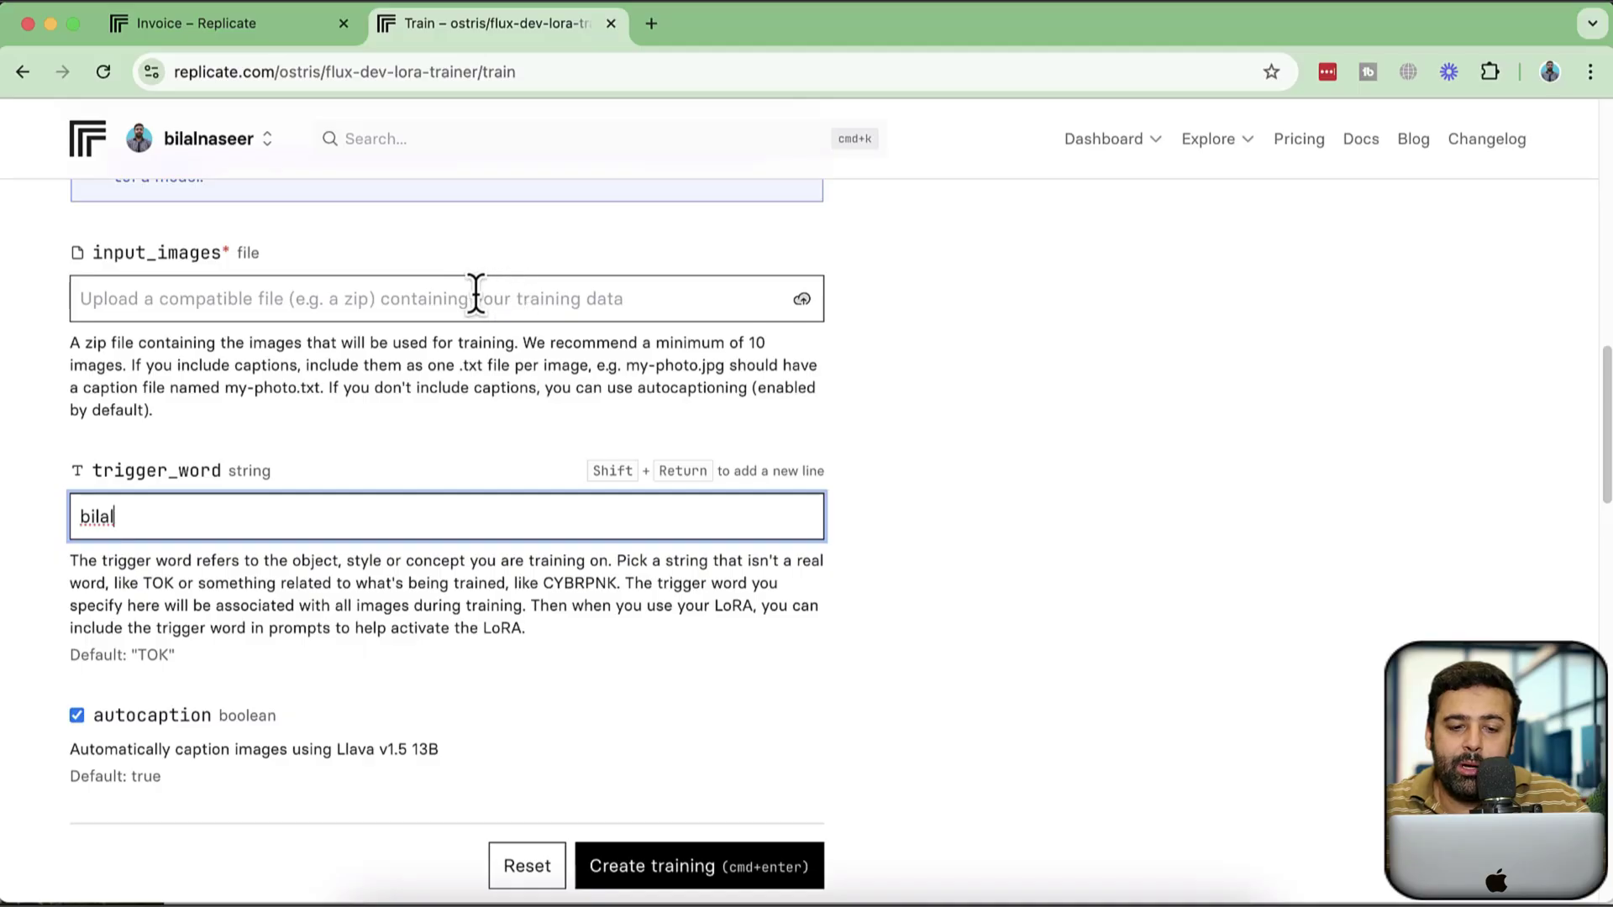
scroll(992, 471, down, 5)
scroll(727, 479, up, 7)
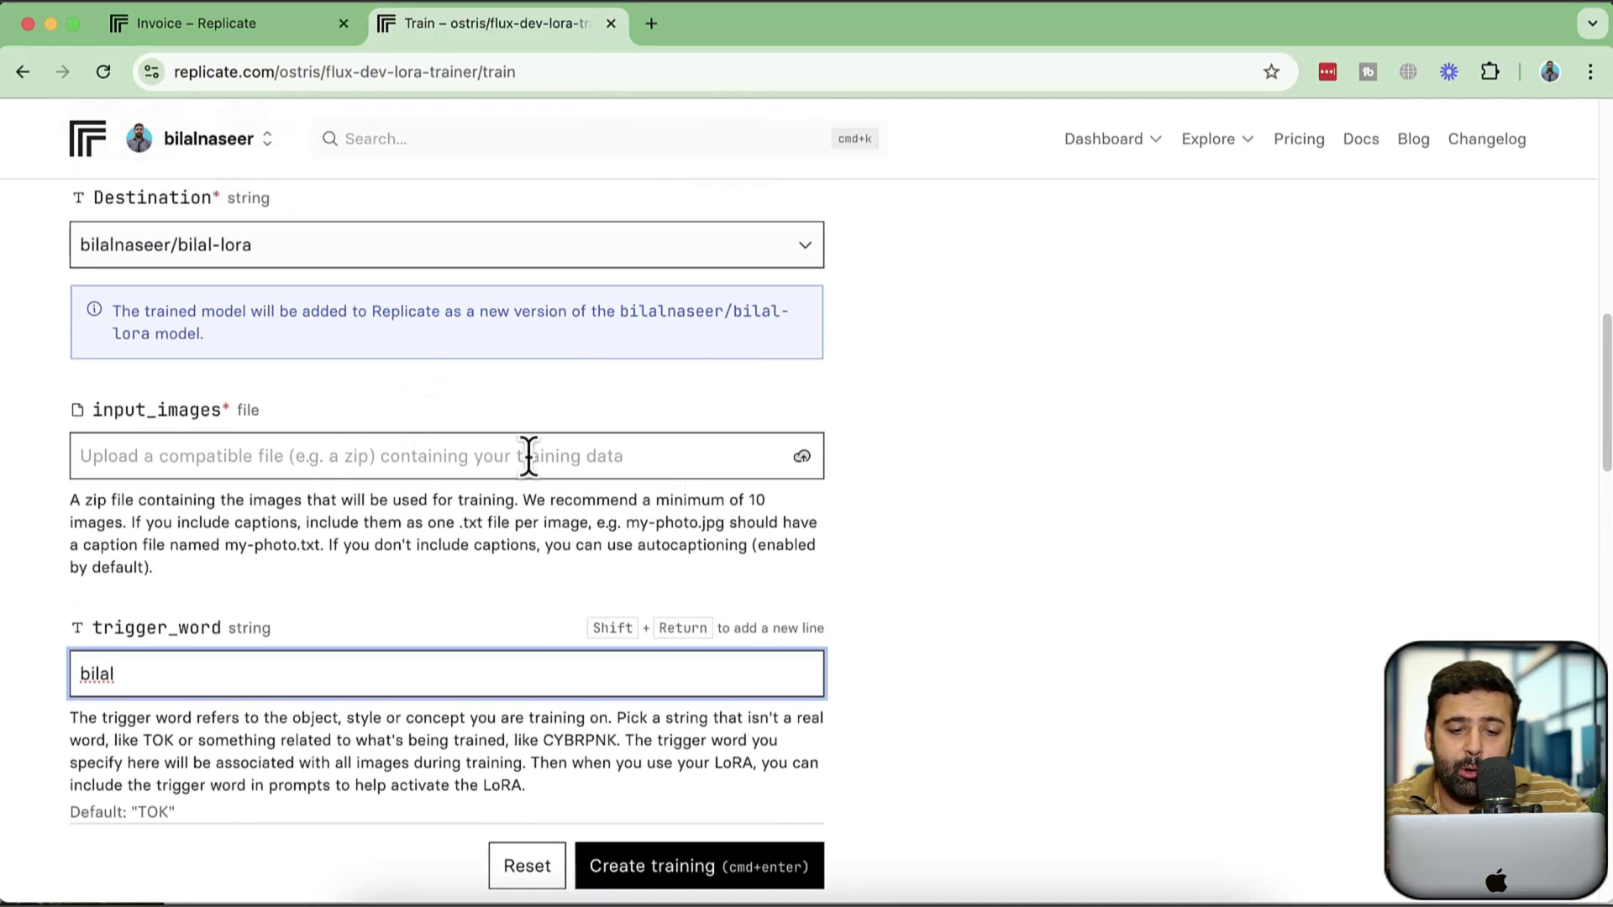
click(801, 456)
click(200, 469)
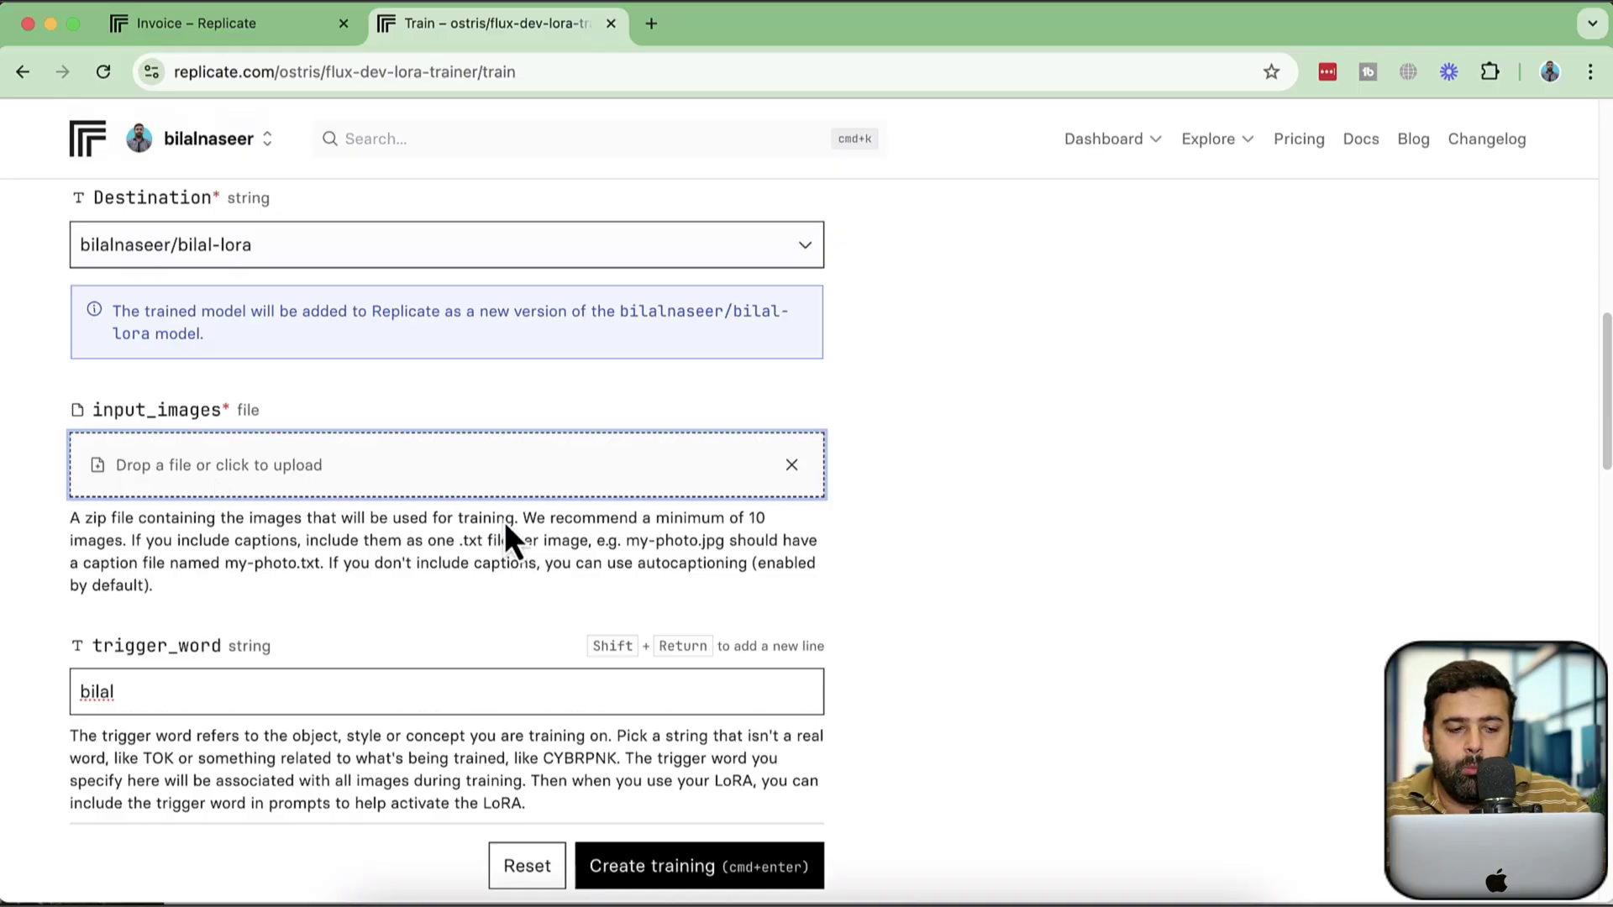
click(350, 497)
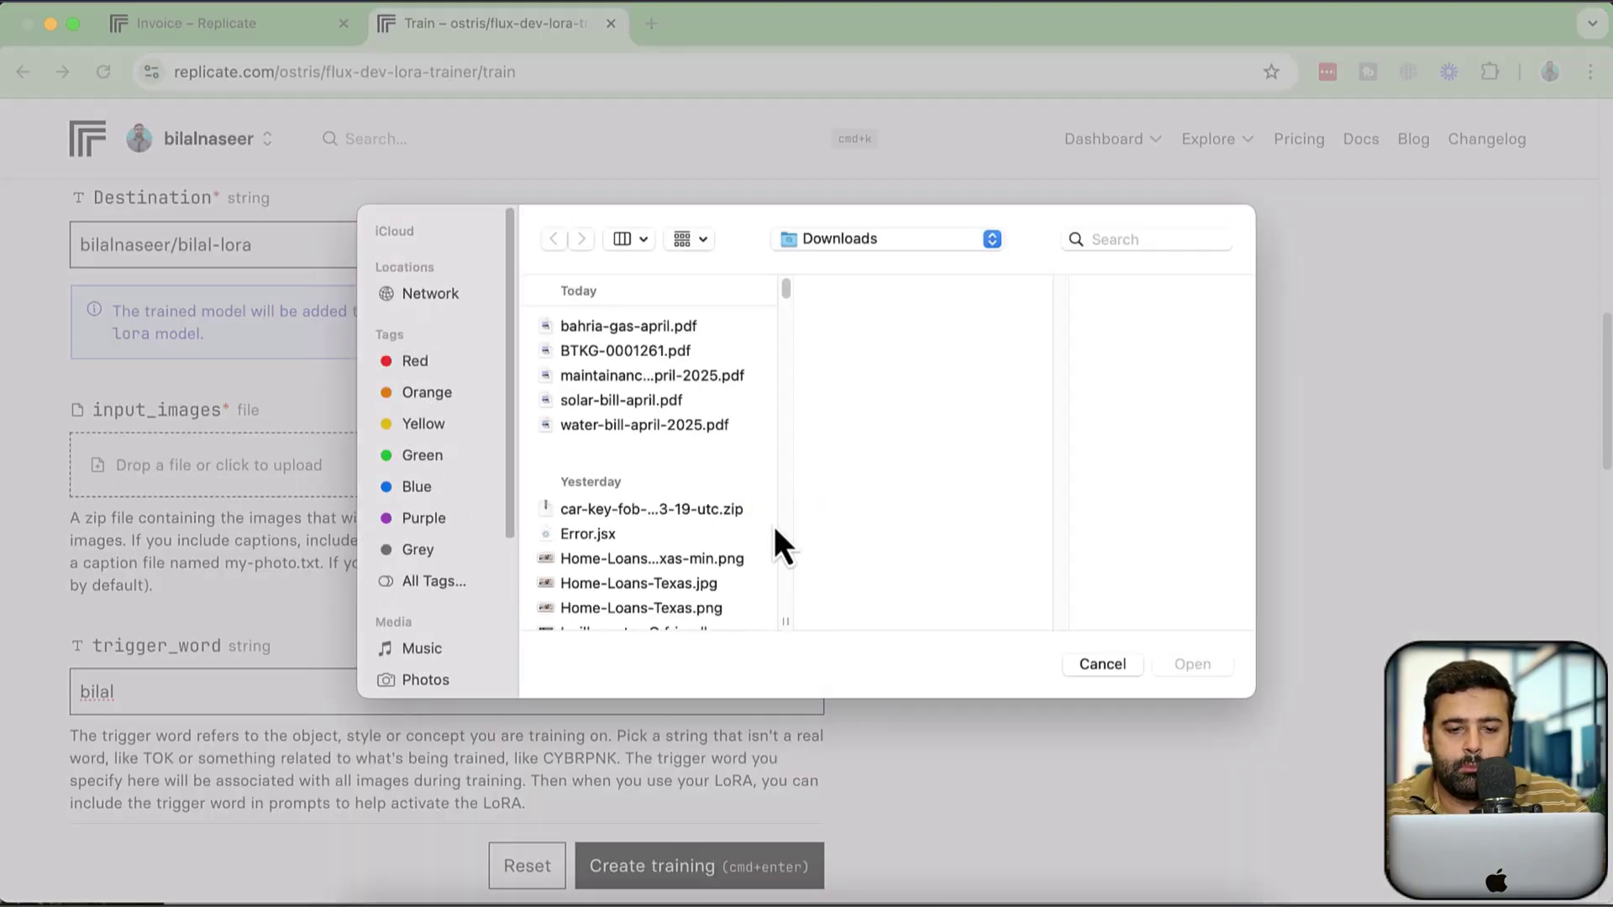
scroll(418, 380, down, 5)
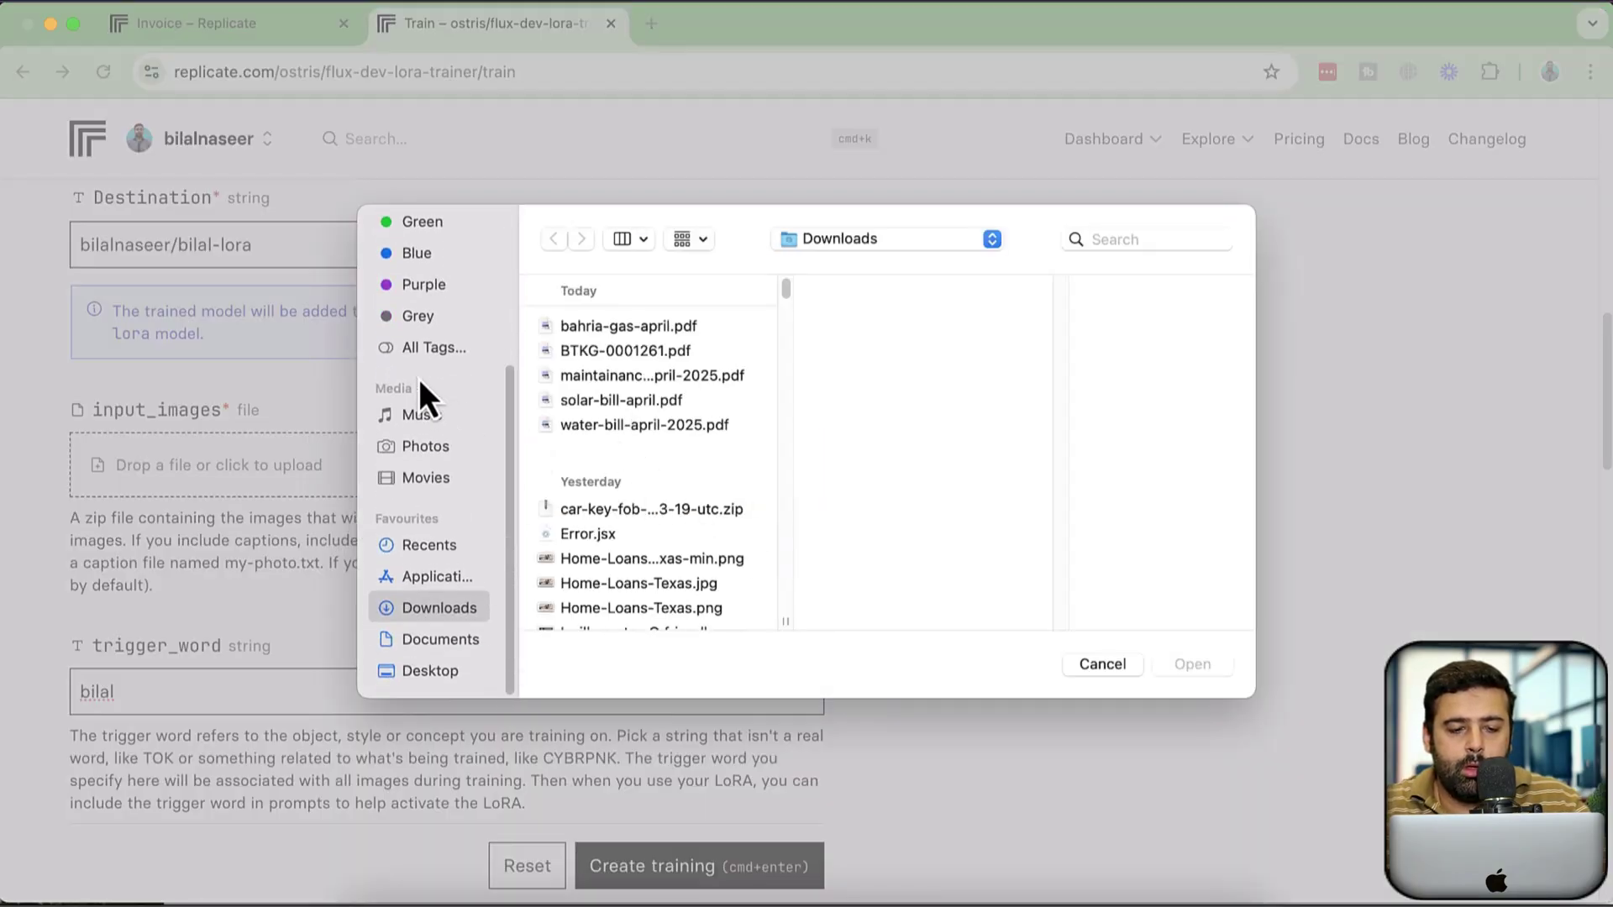
click(426, 675)
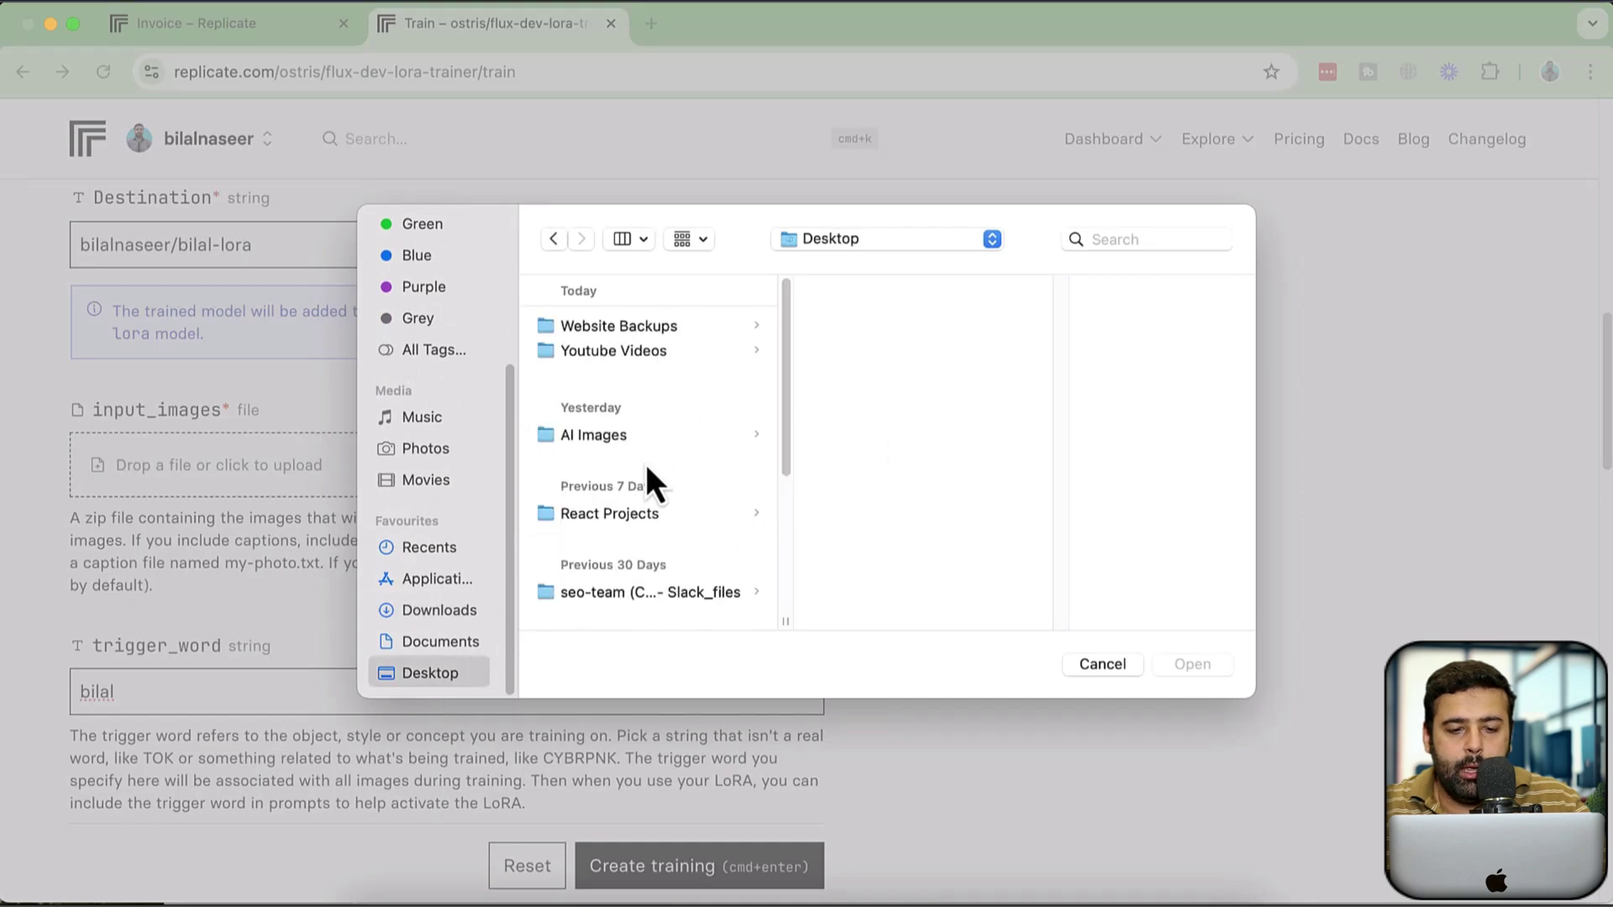
click(682, 436)
click(933, 349)
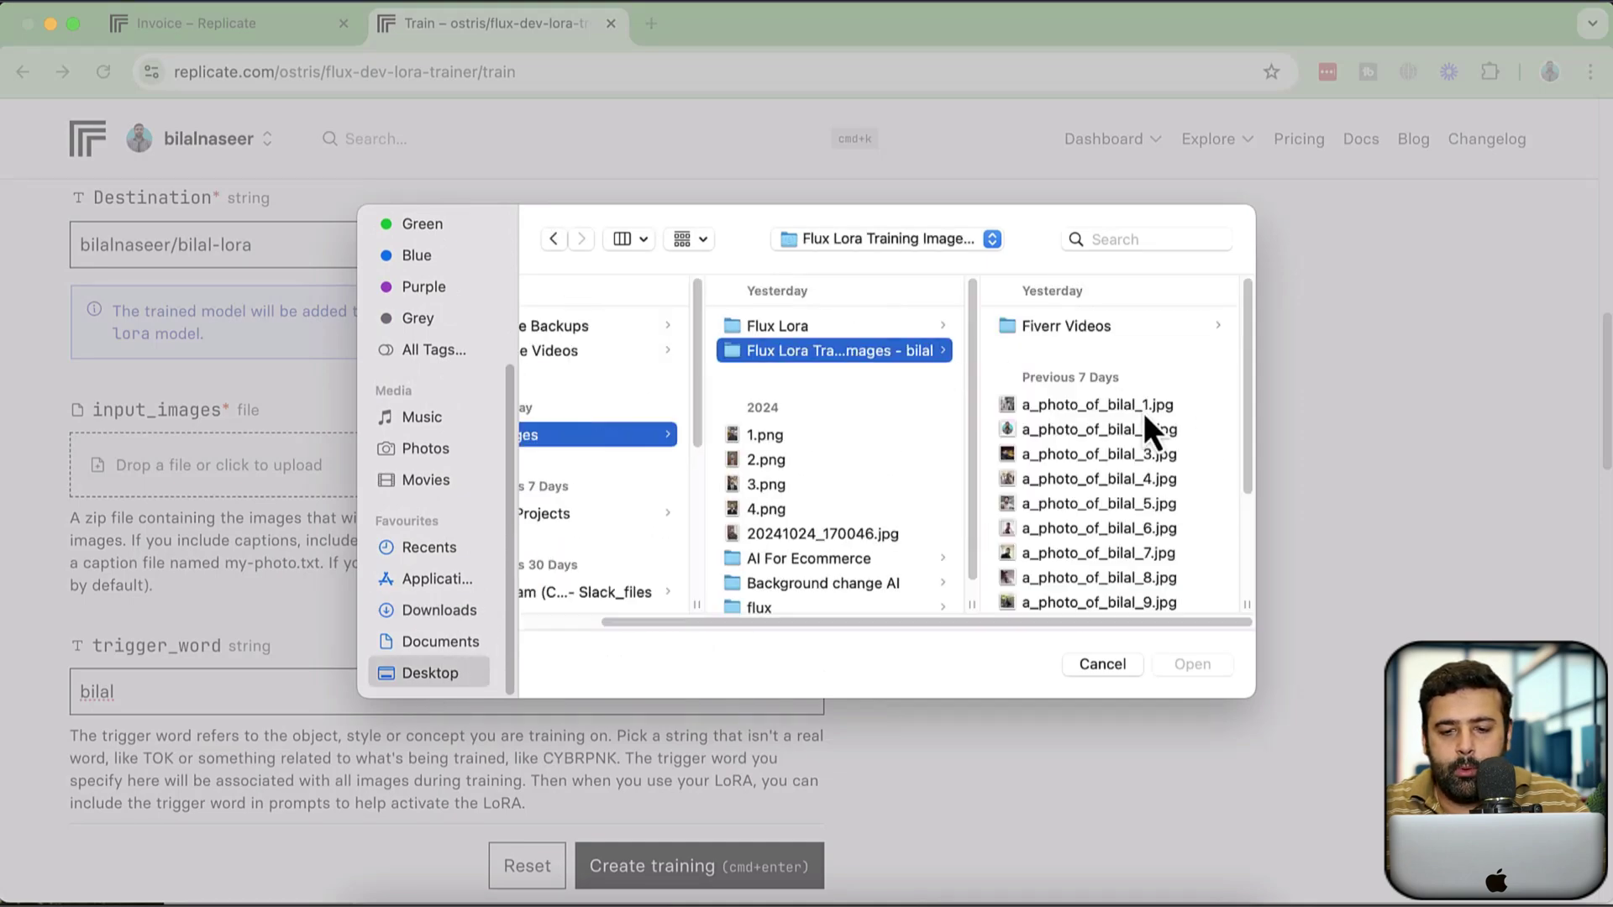
scroll(1176, 479, down, 5)
click(1141, 600)
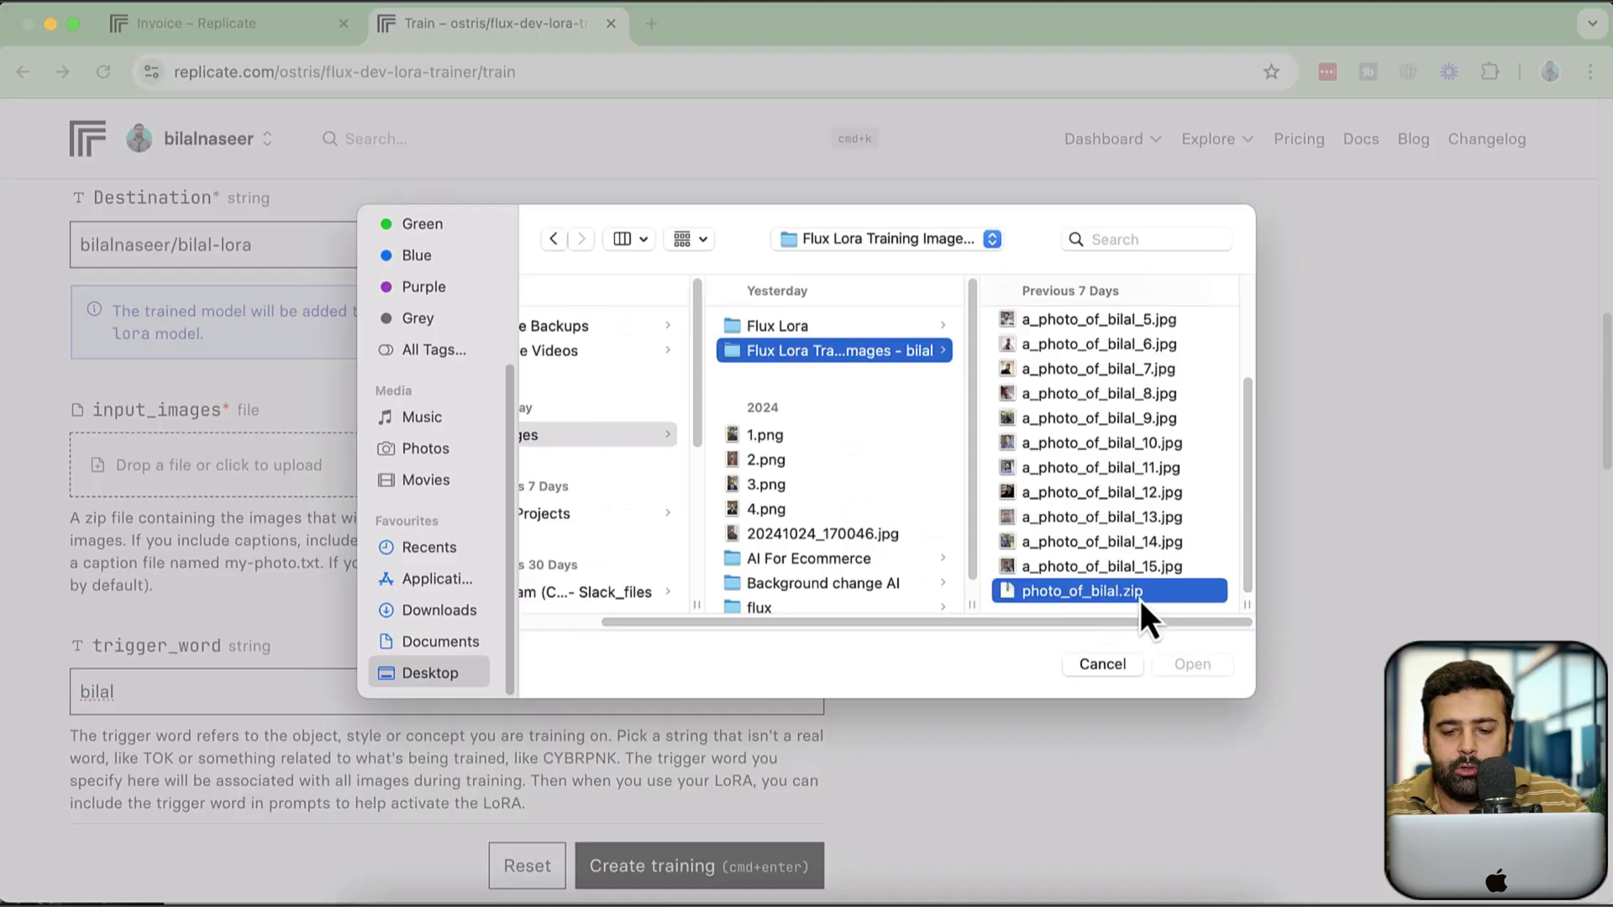
click(1180, 664)
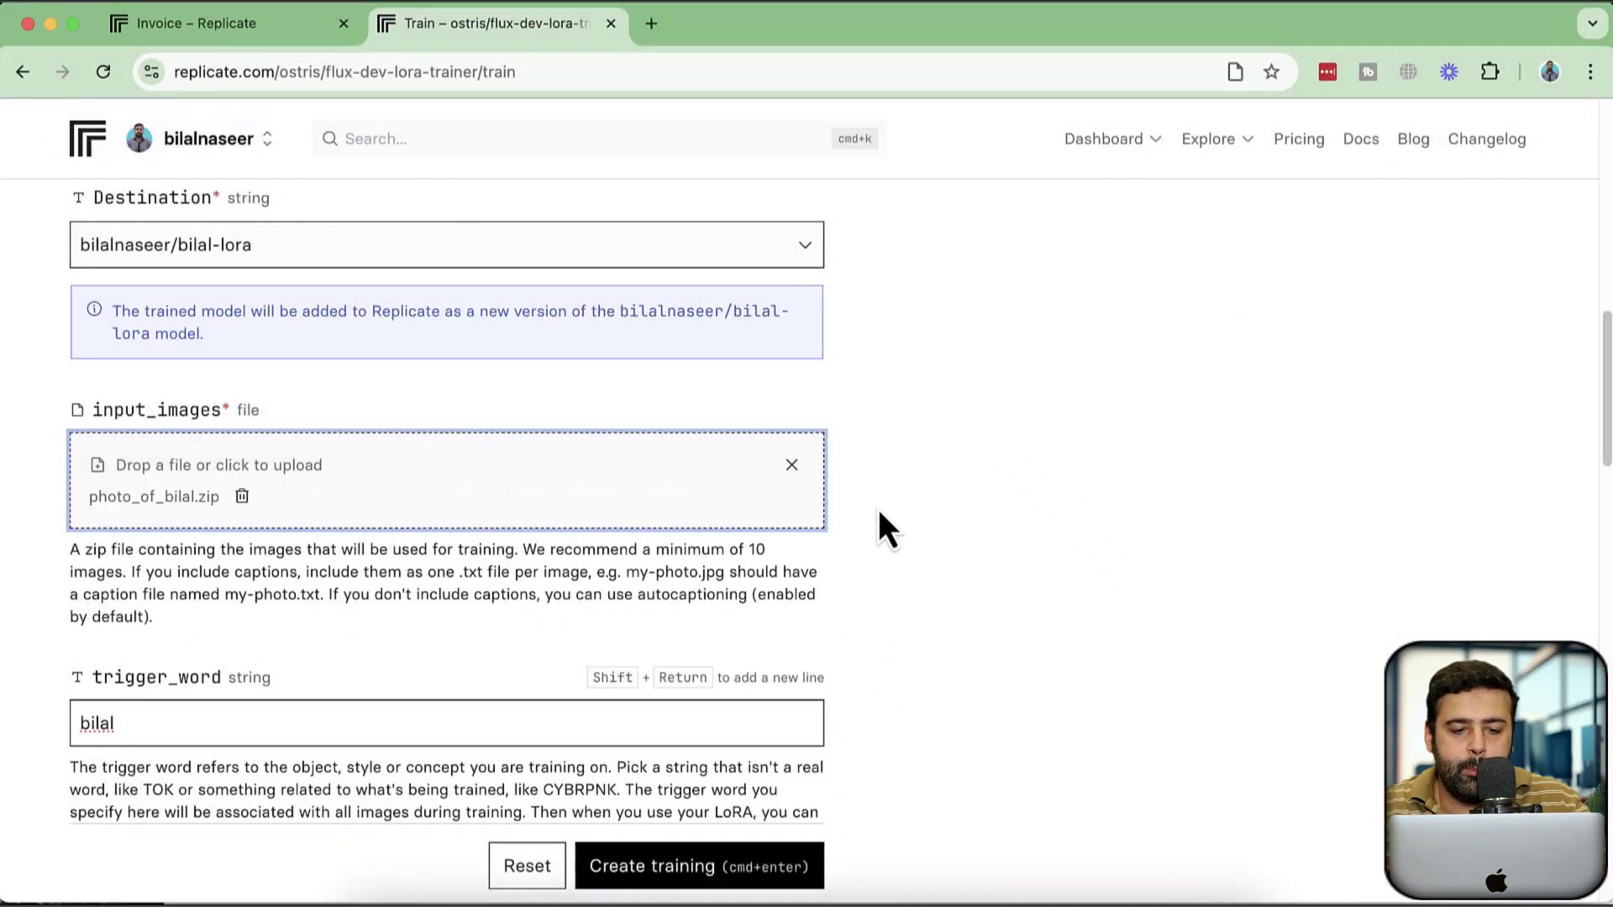
Review the trigger word, autocaption, Hugging Face and Weights and Biases inputs through to the end of the training form.
scroll(879, 509, down, 5)
triple_click(270, 464)
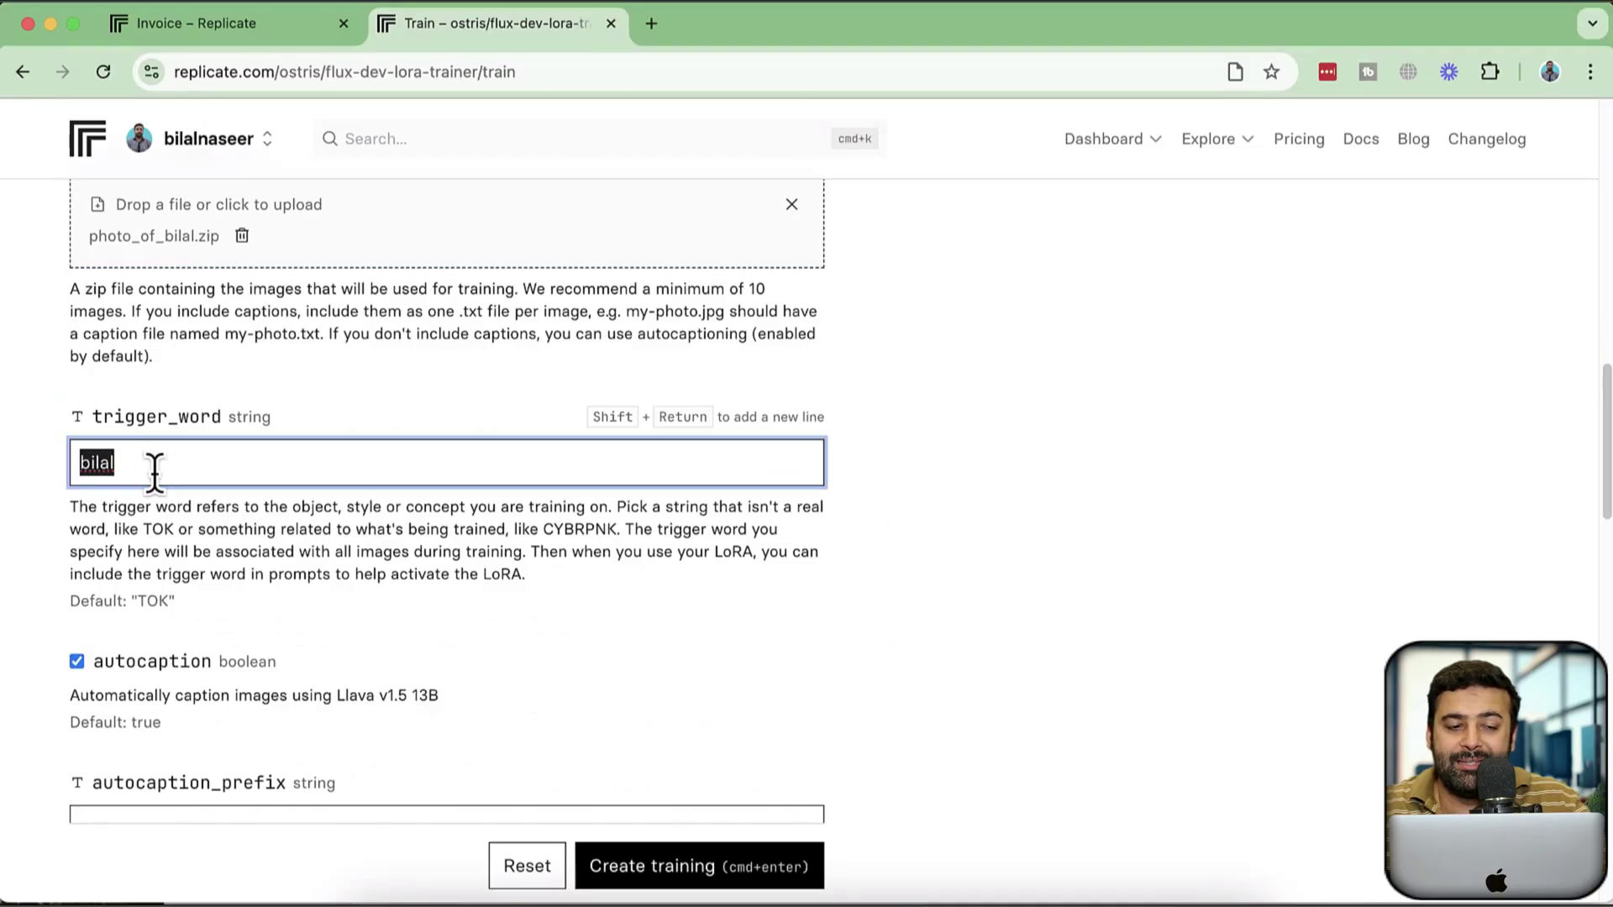
scroll(851, 386, down, 2)
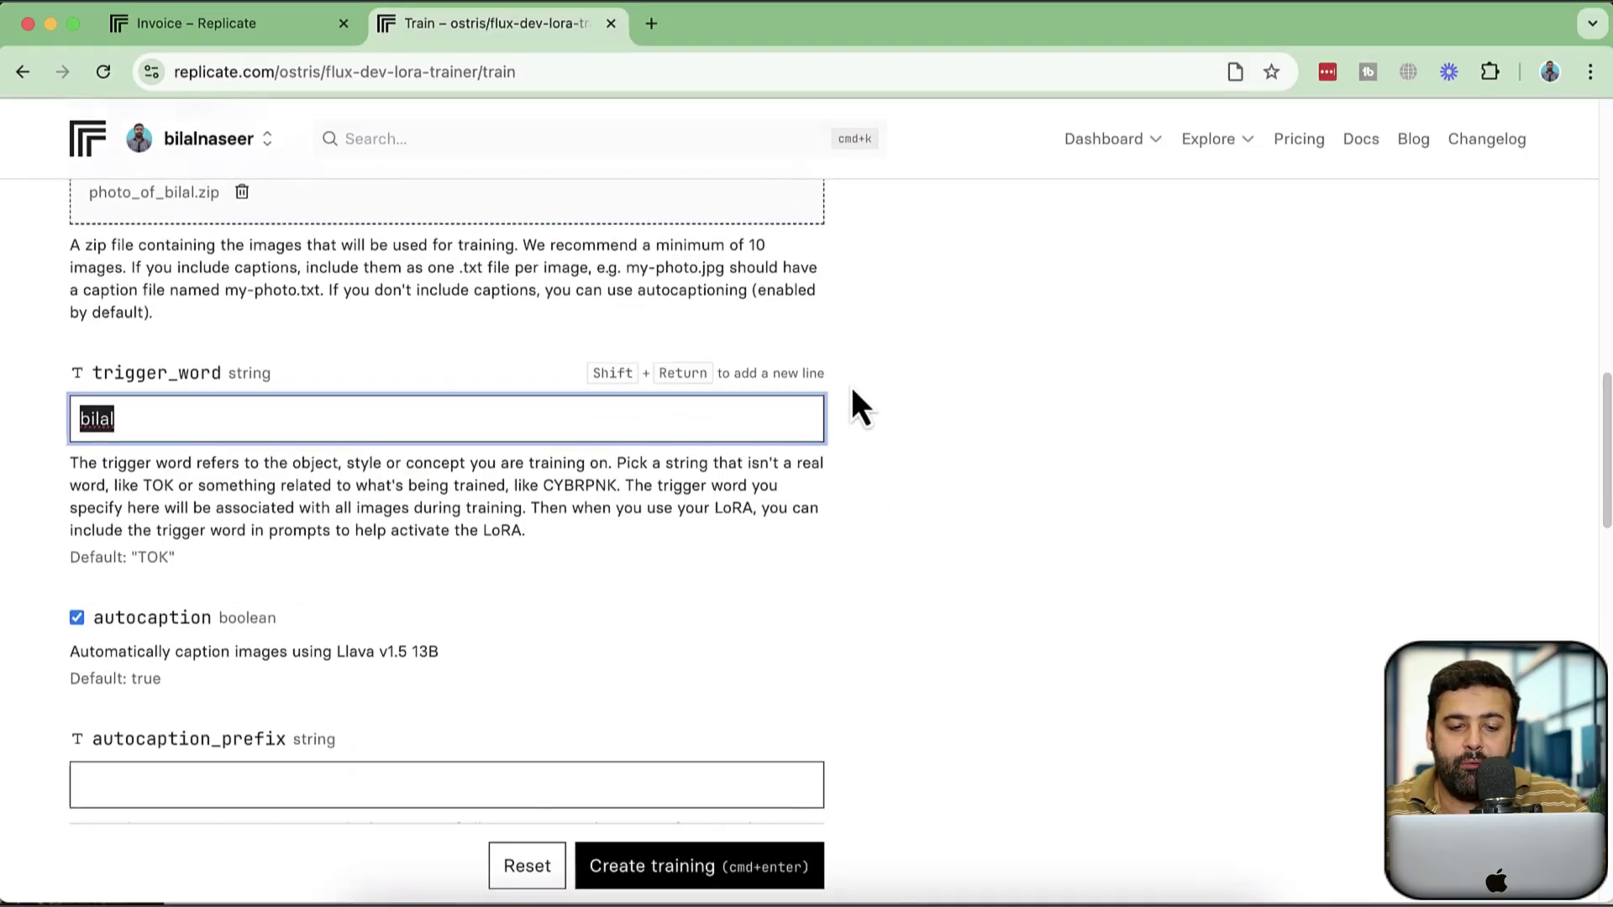
scroll(850, 387, down, 4)
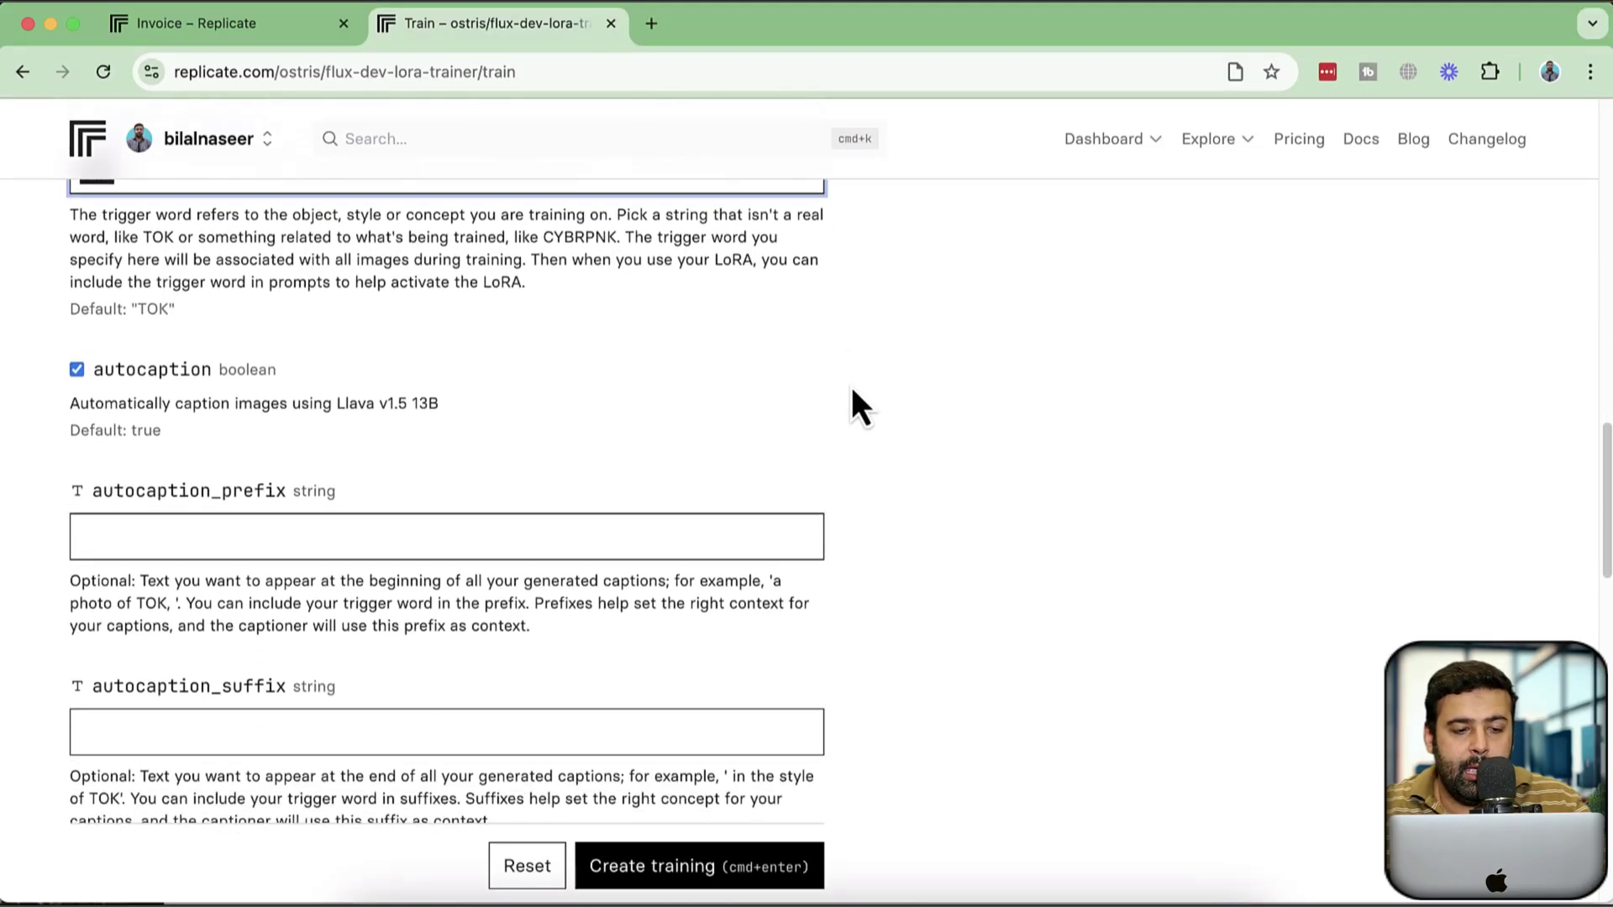
scroll(603, 446, down, 20)
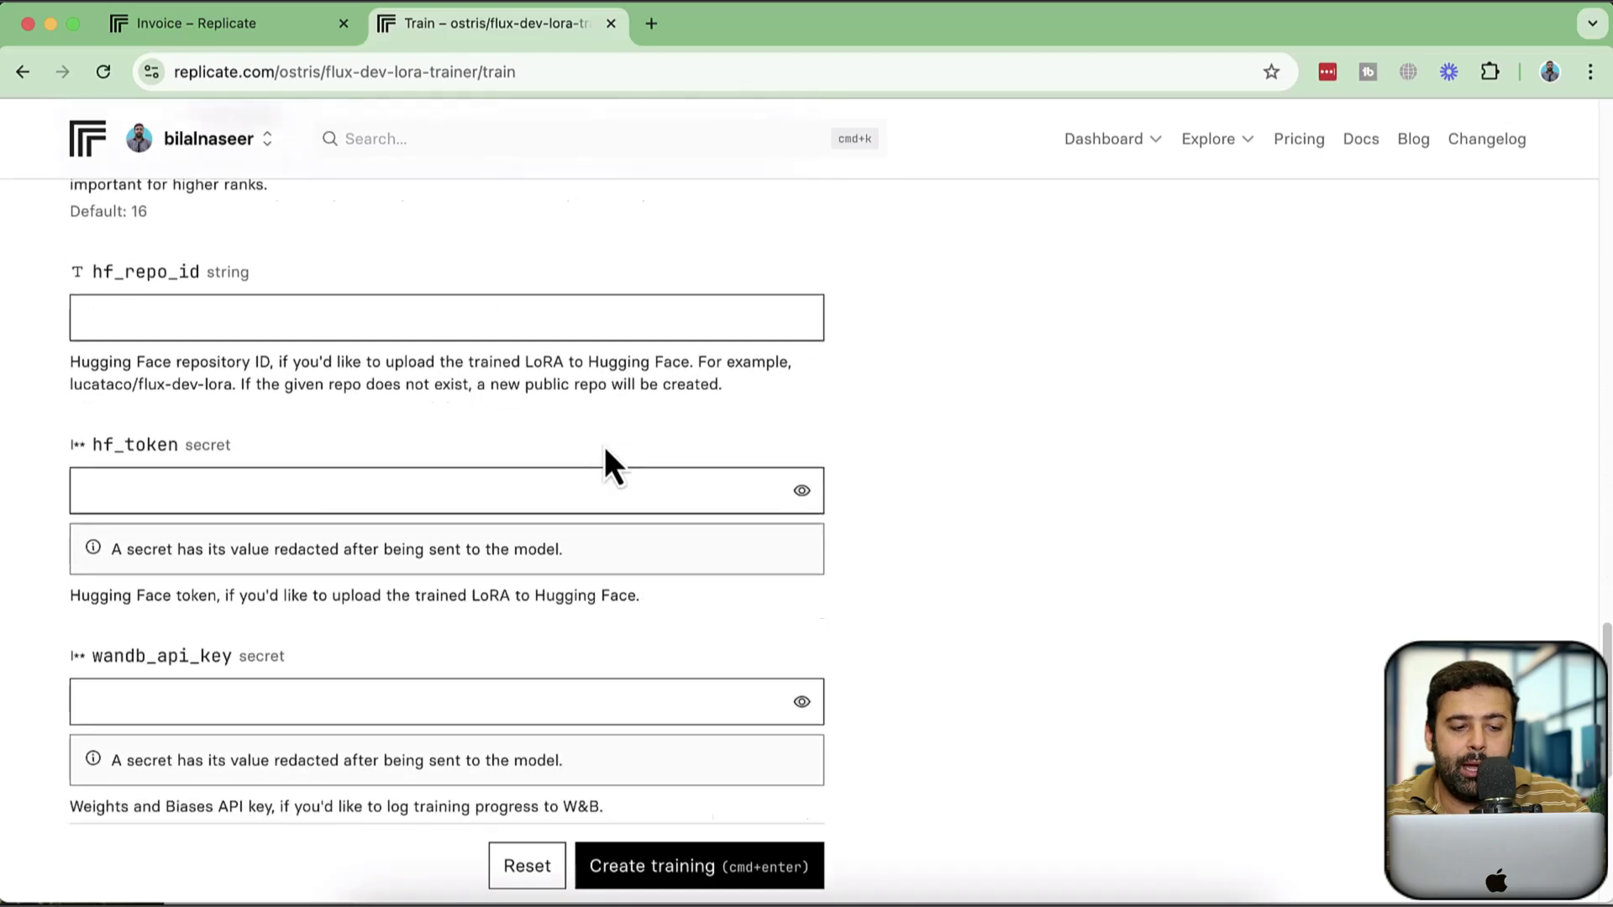
scroll(603, 446, down, 5)
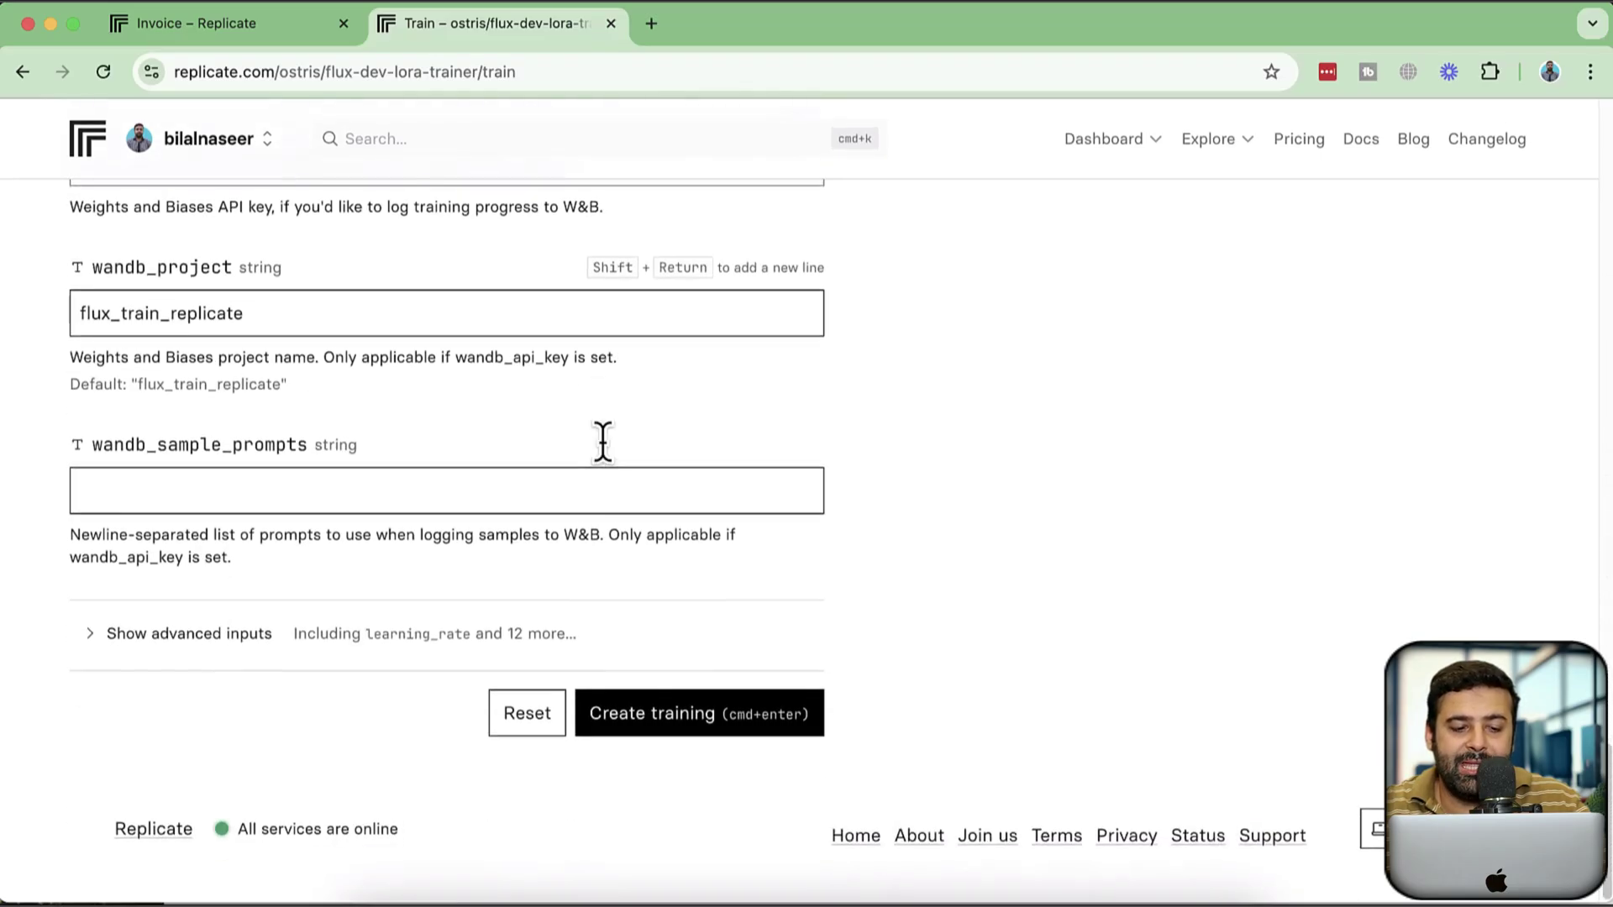
scroll(632, 501, up, 1)
scroll(632, 504, down, 1)
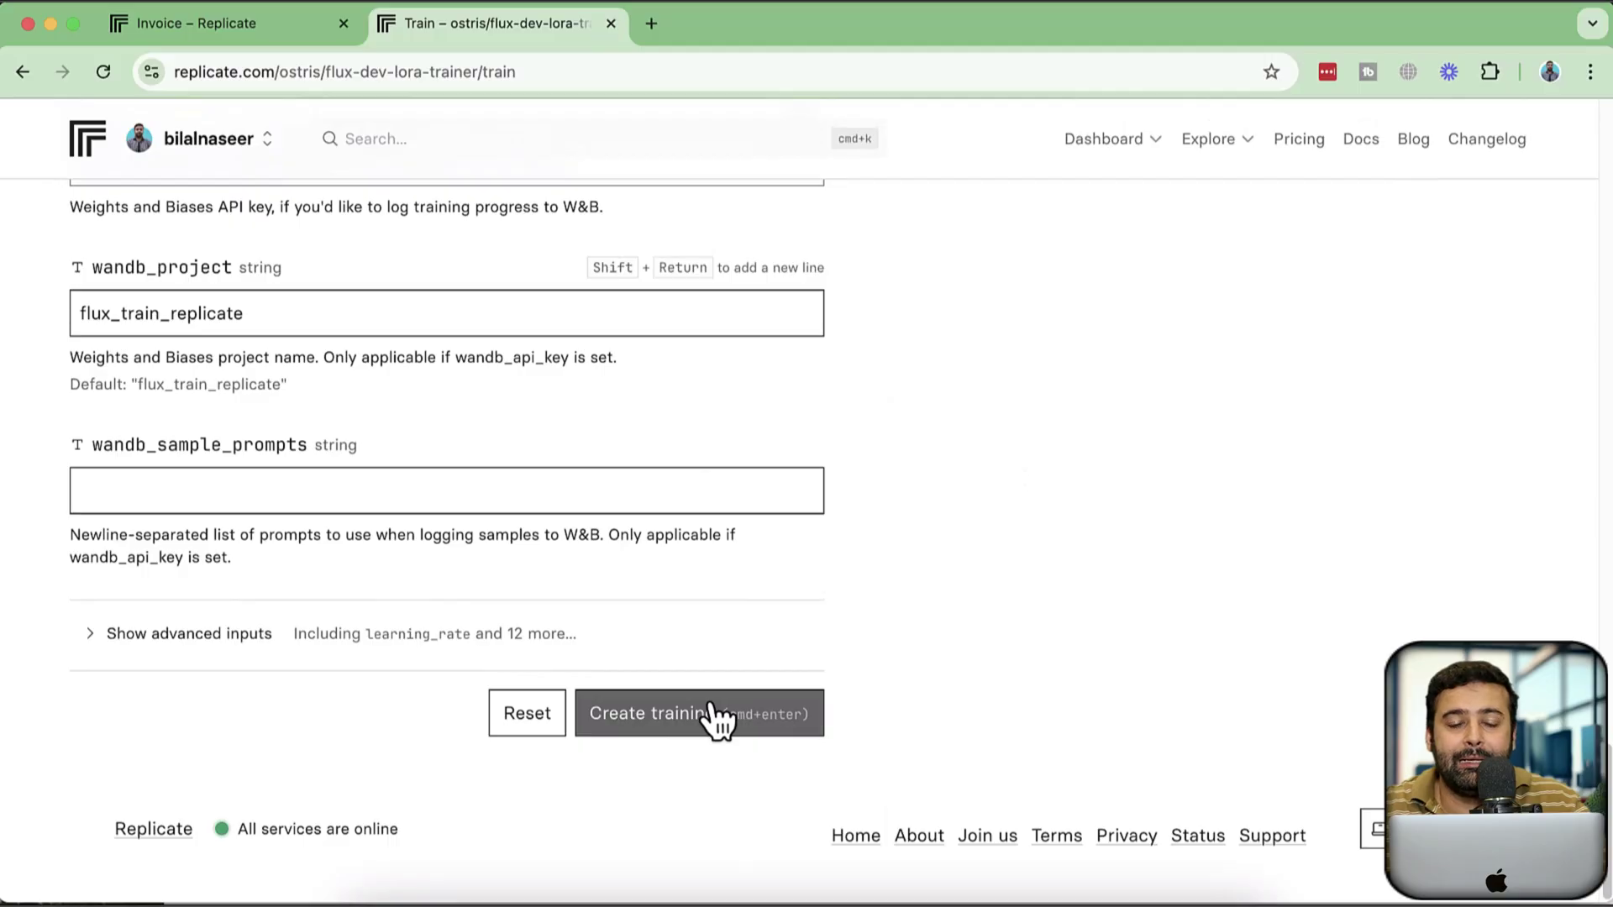
click(798, 723)
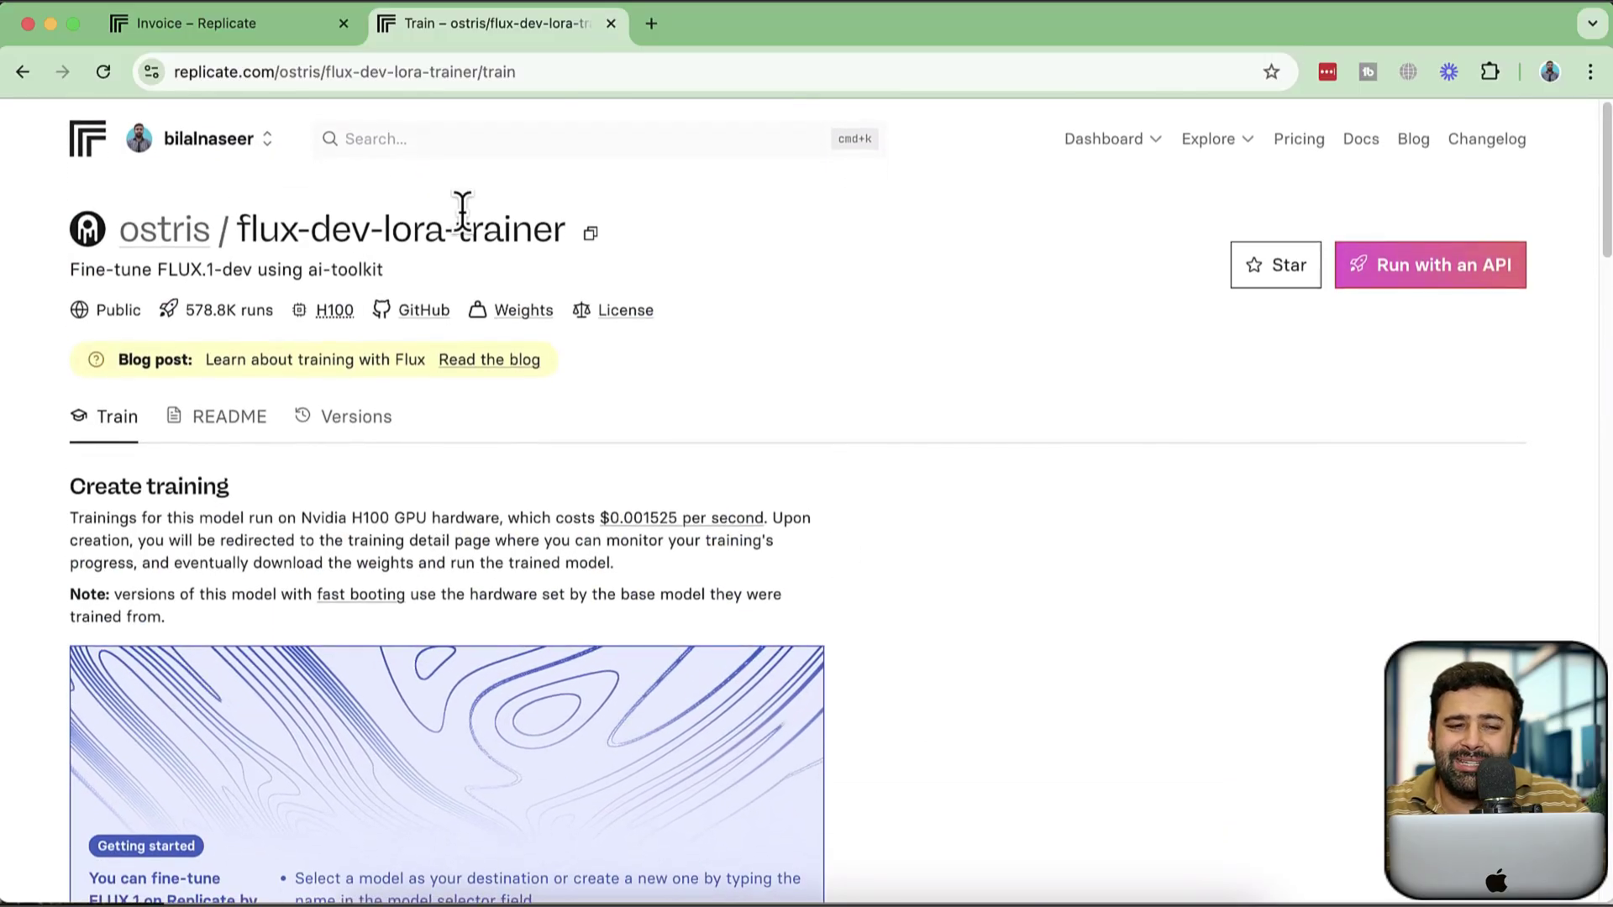
Leave the invoice for the Replicate dashboard and find the Recent trainings list.
click(278, 41)
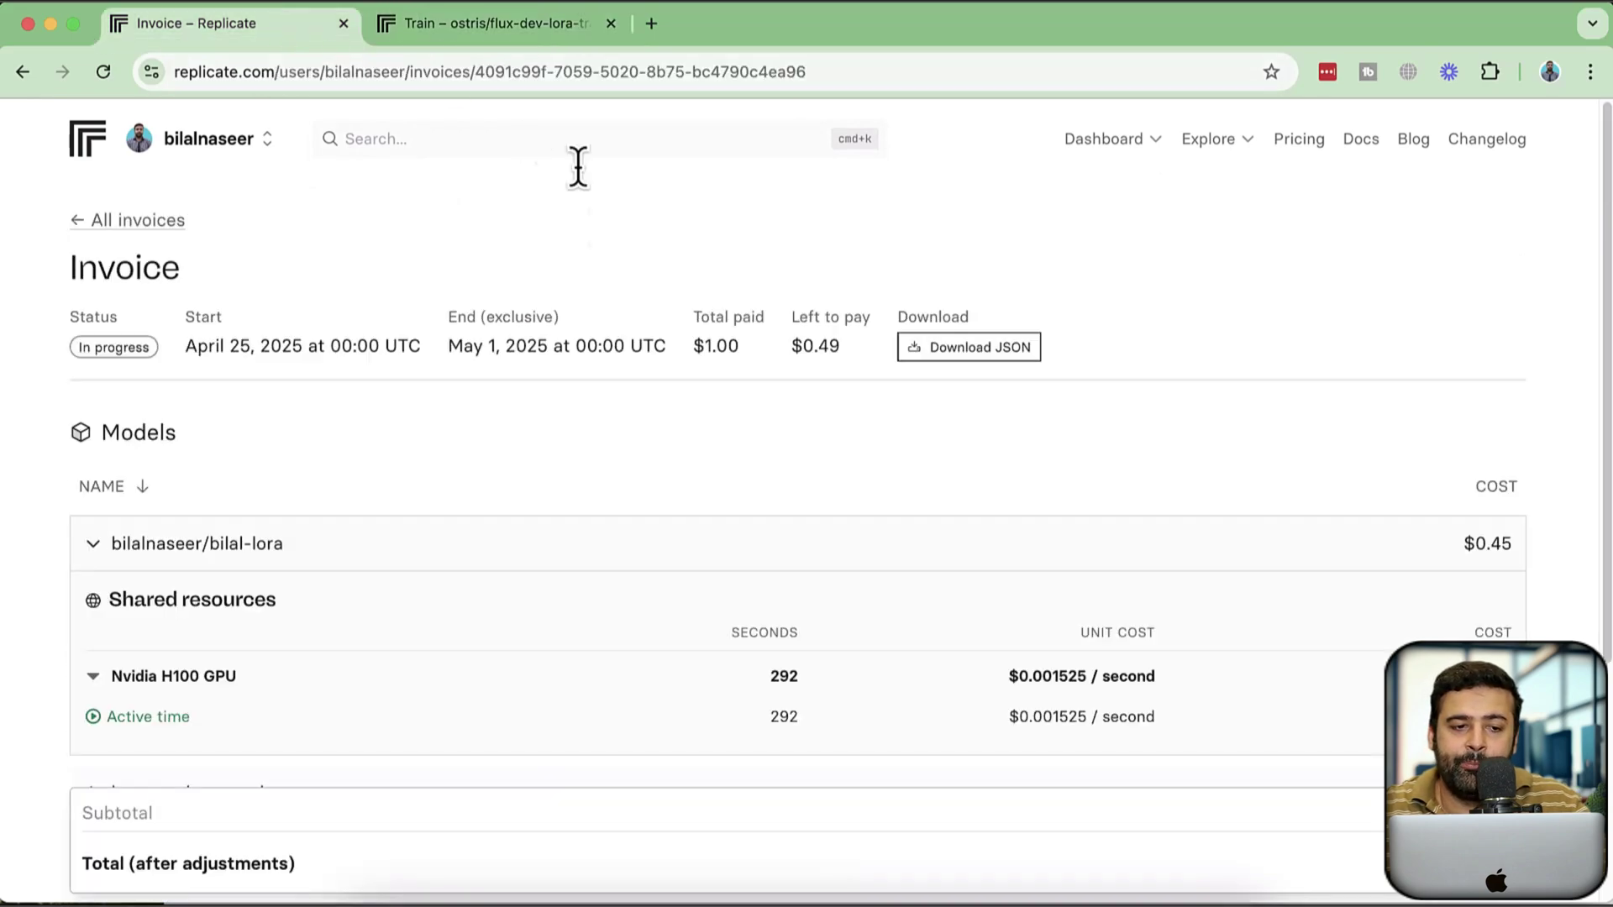
click(206, 151)
click(523, 222)
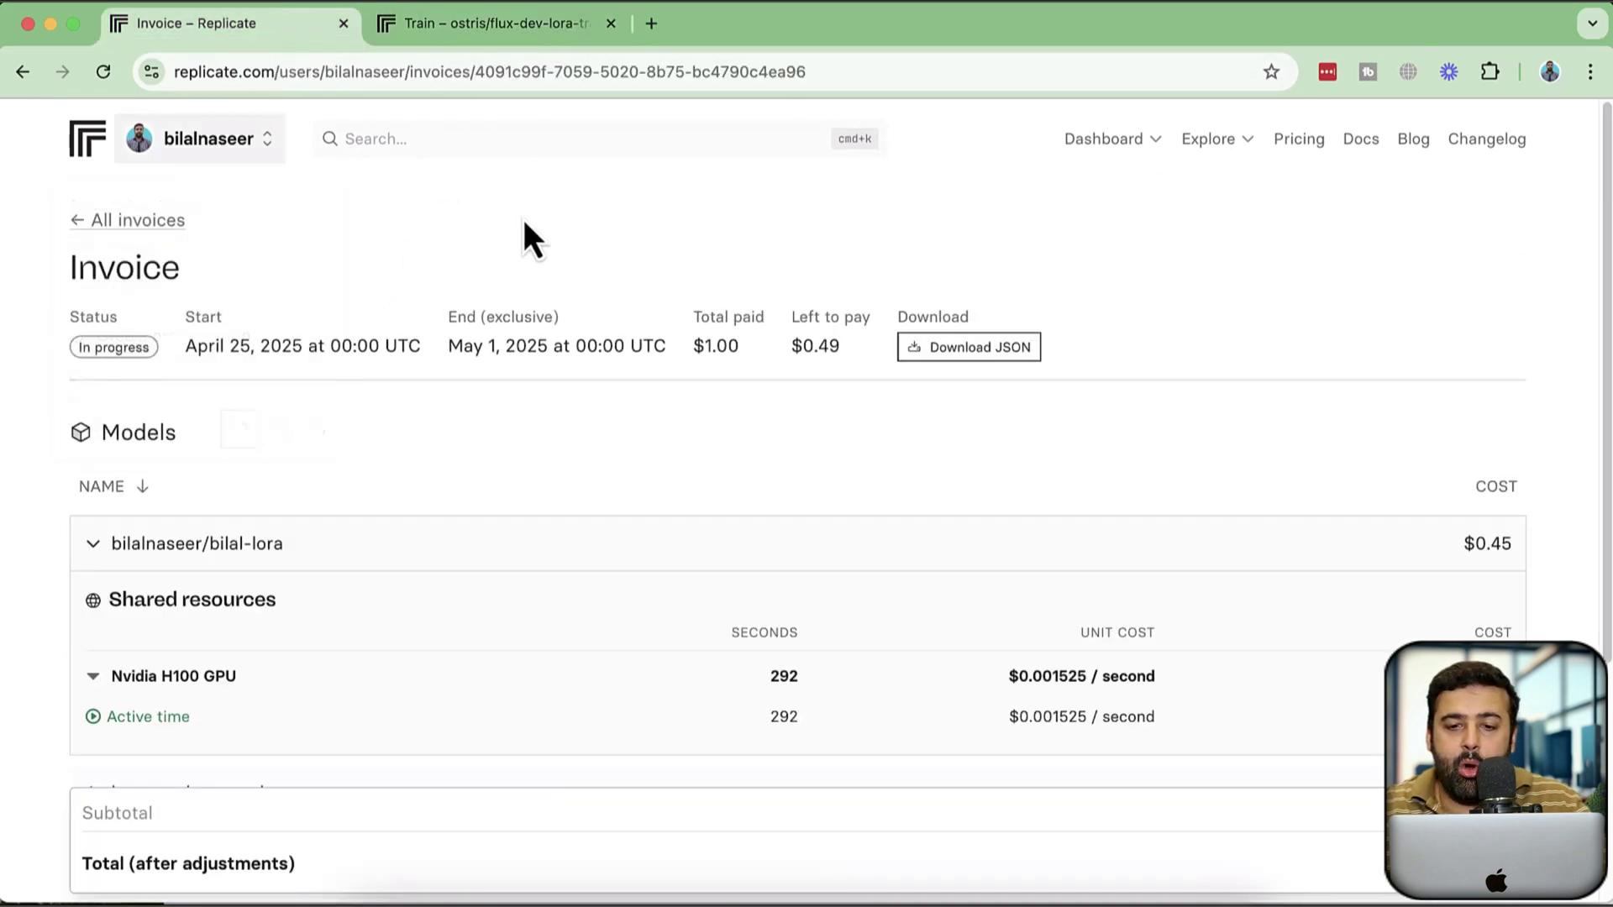
click(1090, 159)
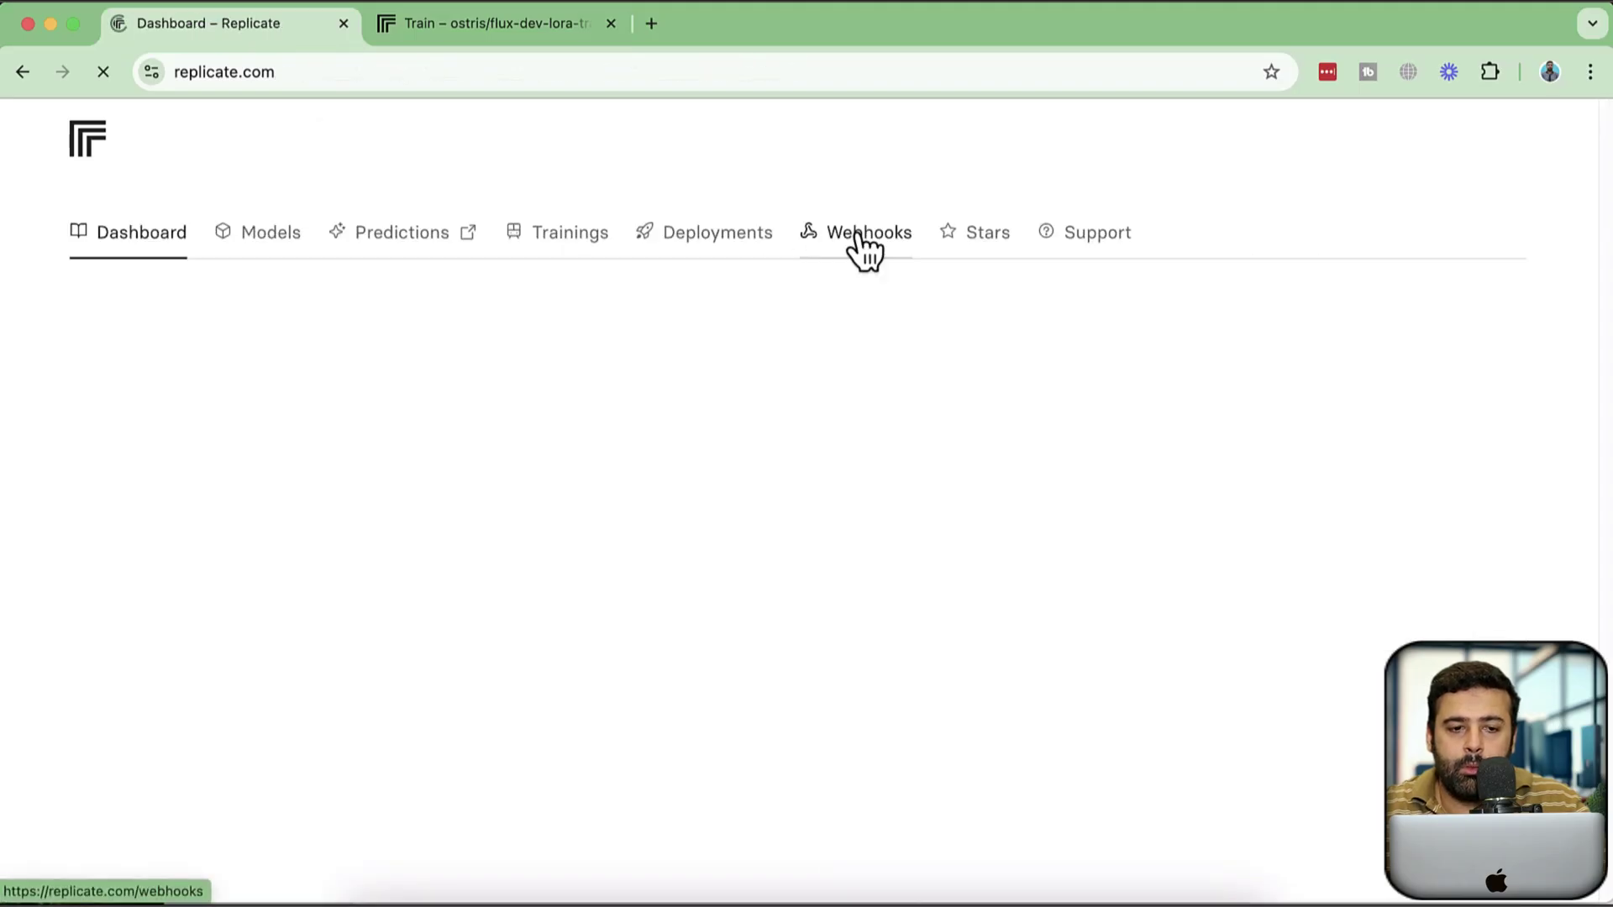
scroll(1420, 306, down, 5)
scroll(1420, 291, down, 4)
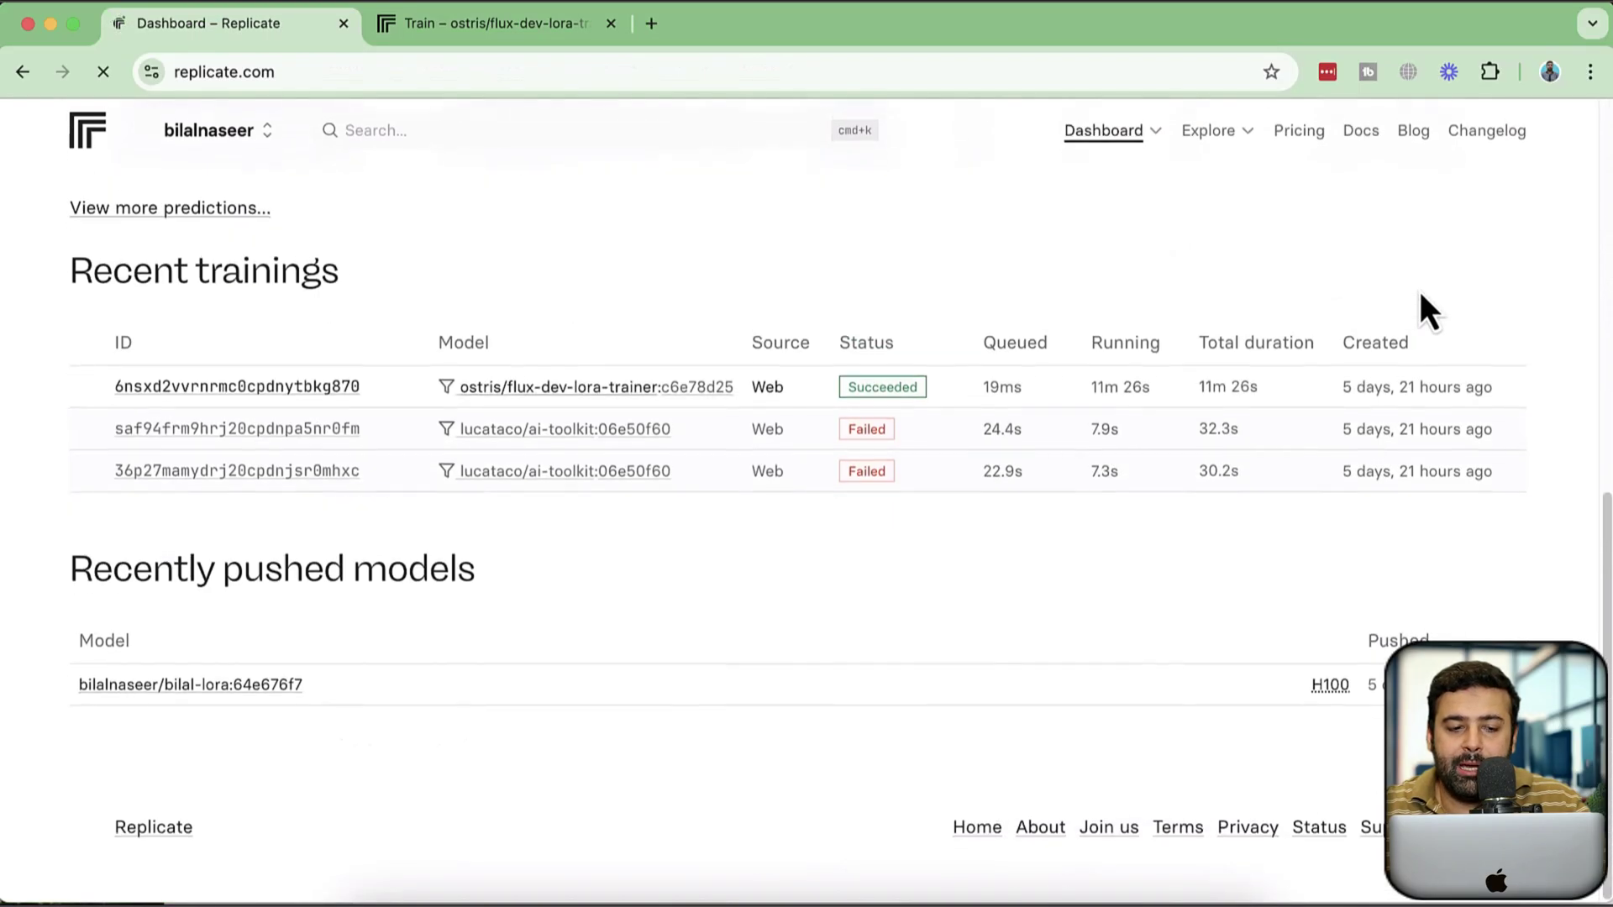
scroll(1344, 336, down, 8)
scroll(1282, 384, down, 2)
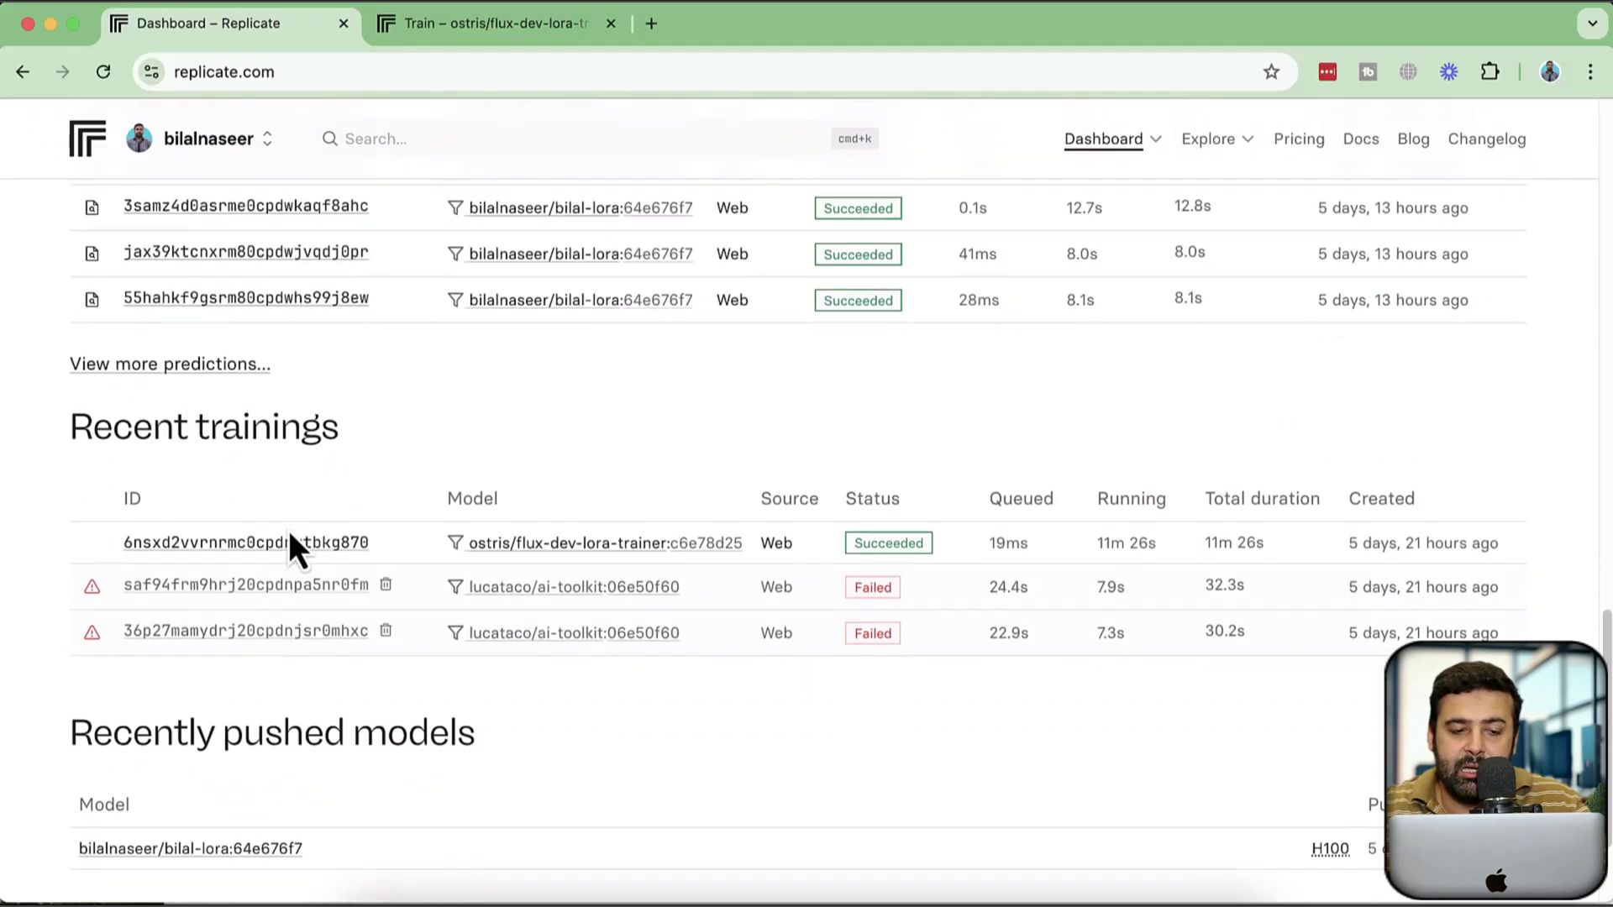
Highlight the running time of the succeeded flux-dev-lora-trainer training and the Recent trainings heading.
mouse_move(392, 588)
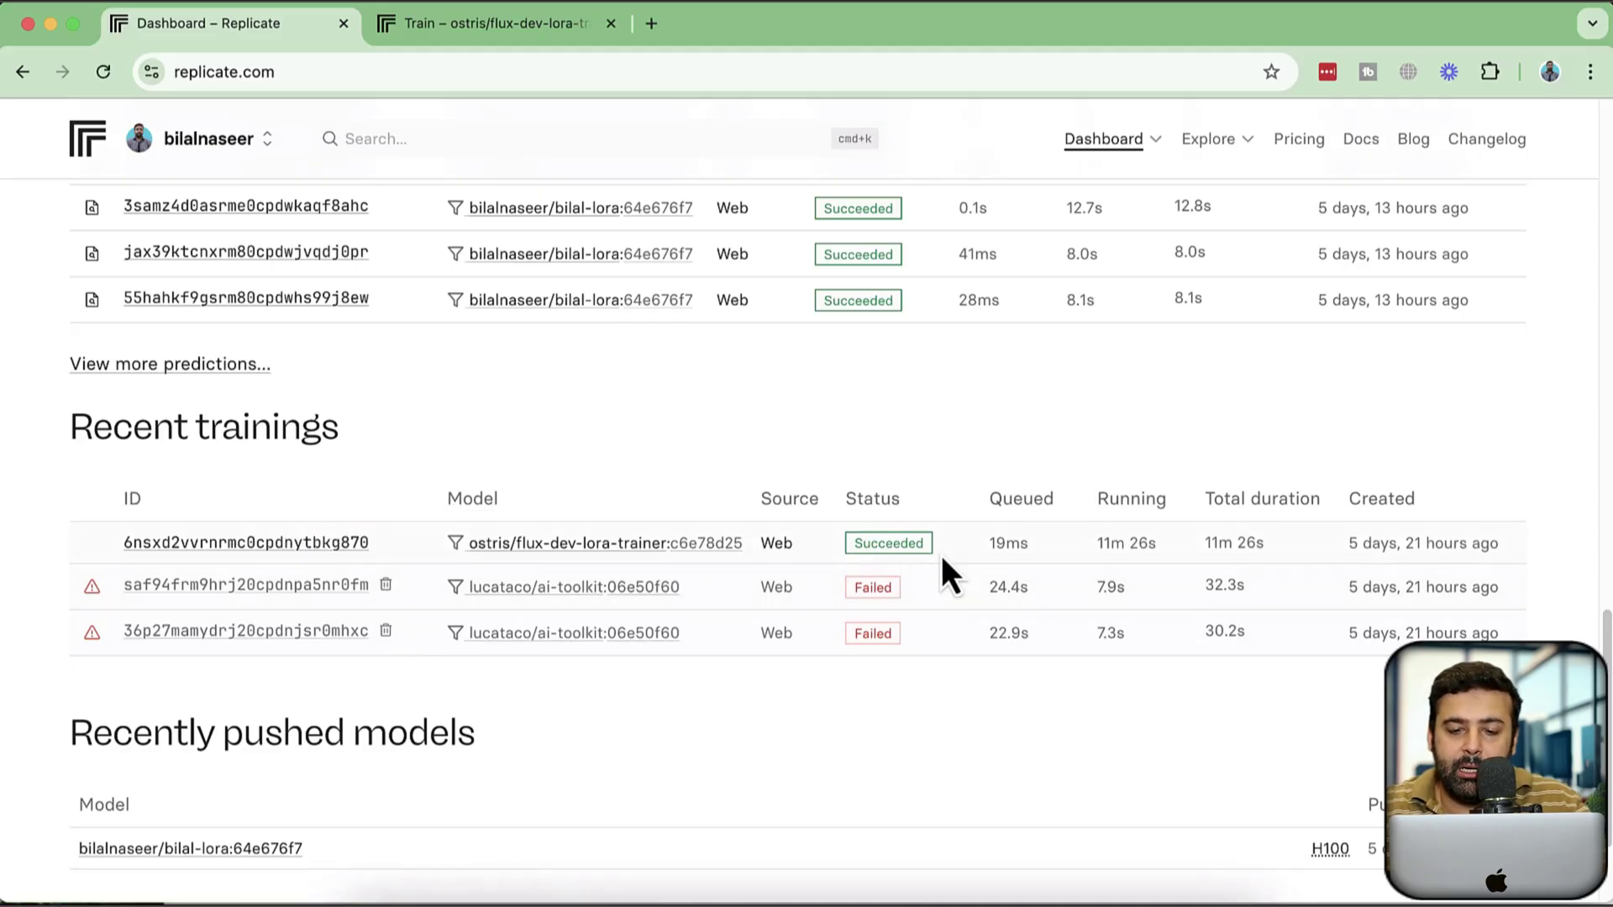
triple_click(1128, 550)
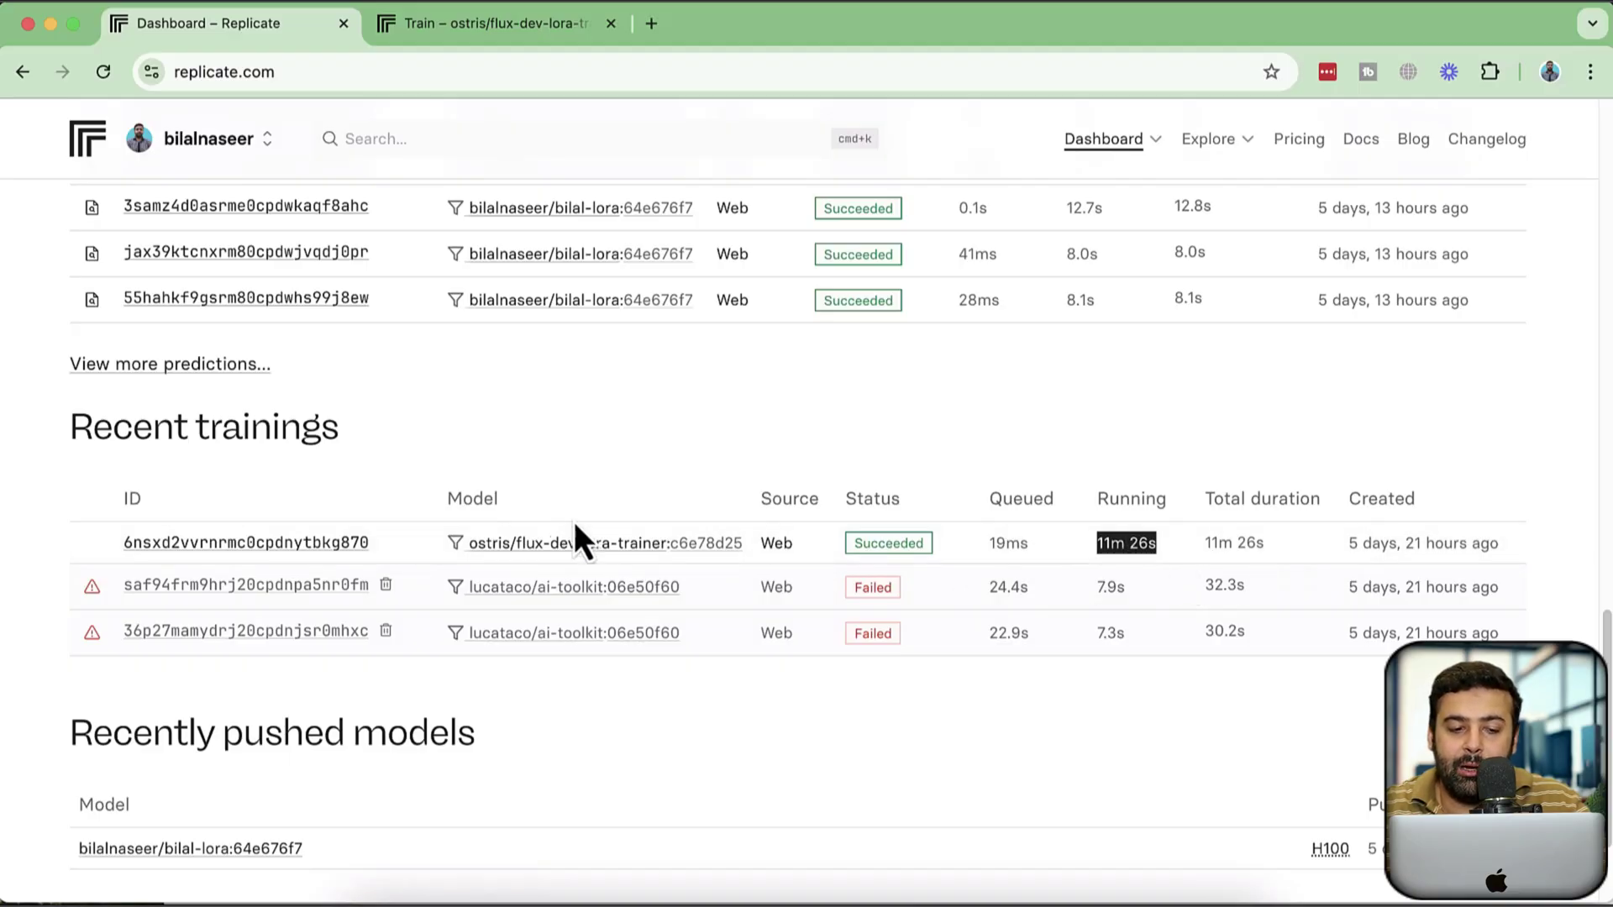
triple_click(231, 424)
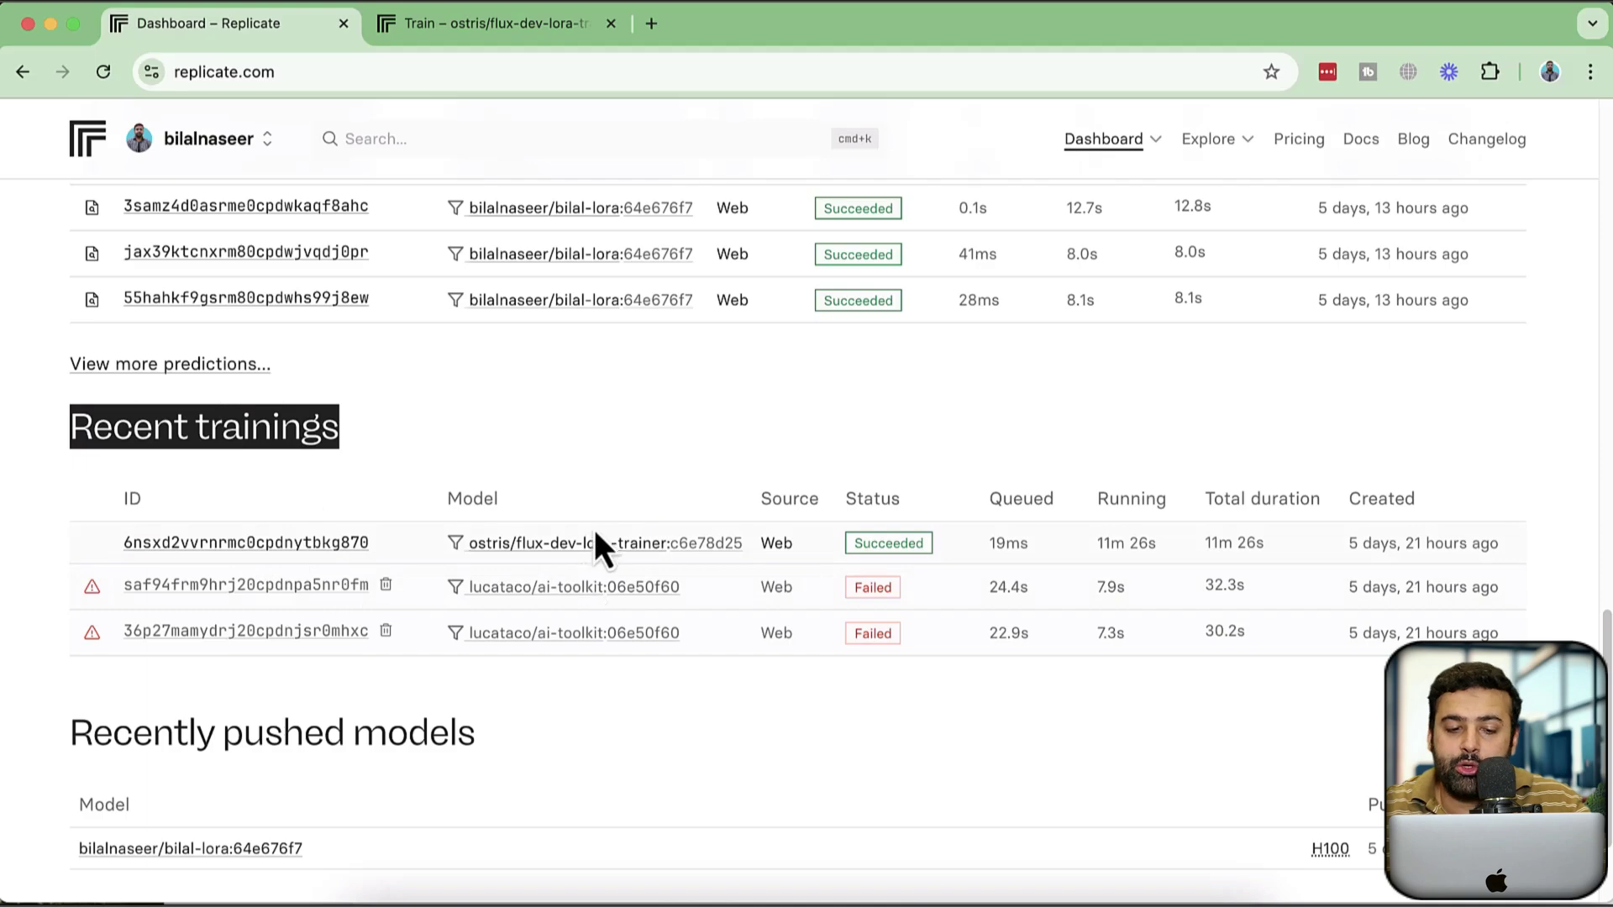
Open the succeeded flux-dev-lora-trainer training and review its input settings, output options and logs.
click(283, 546)
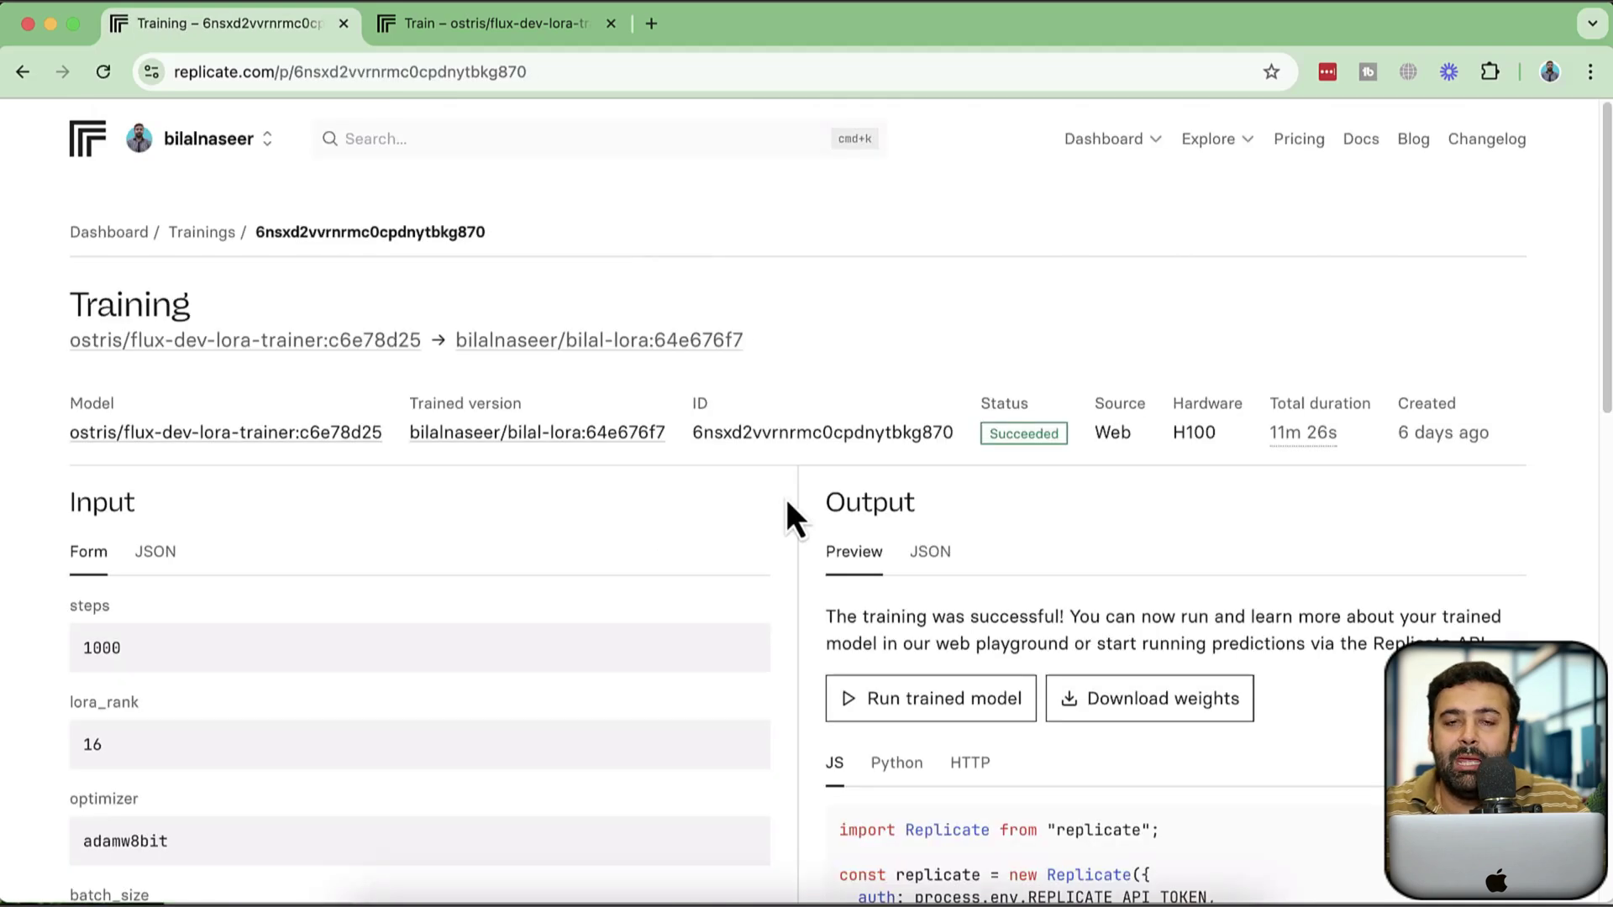
scroll(1163, 487, down, 5)
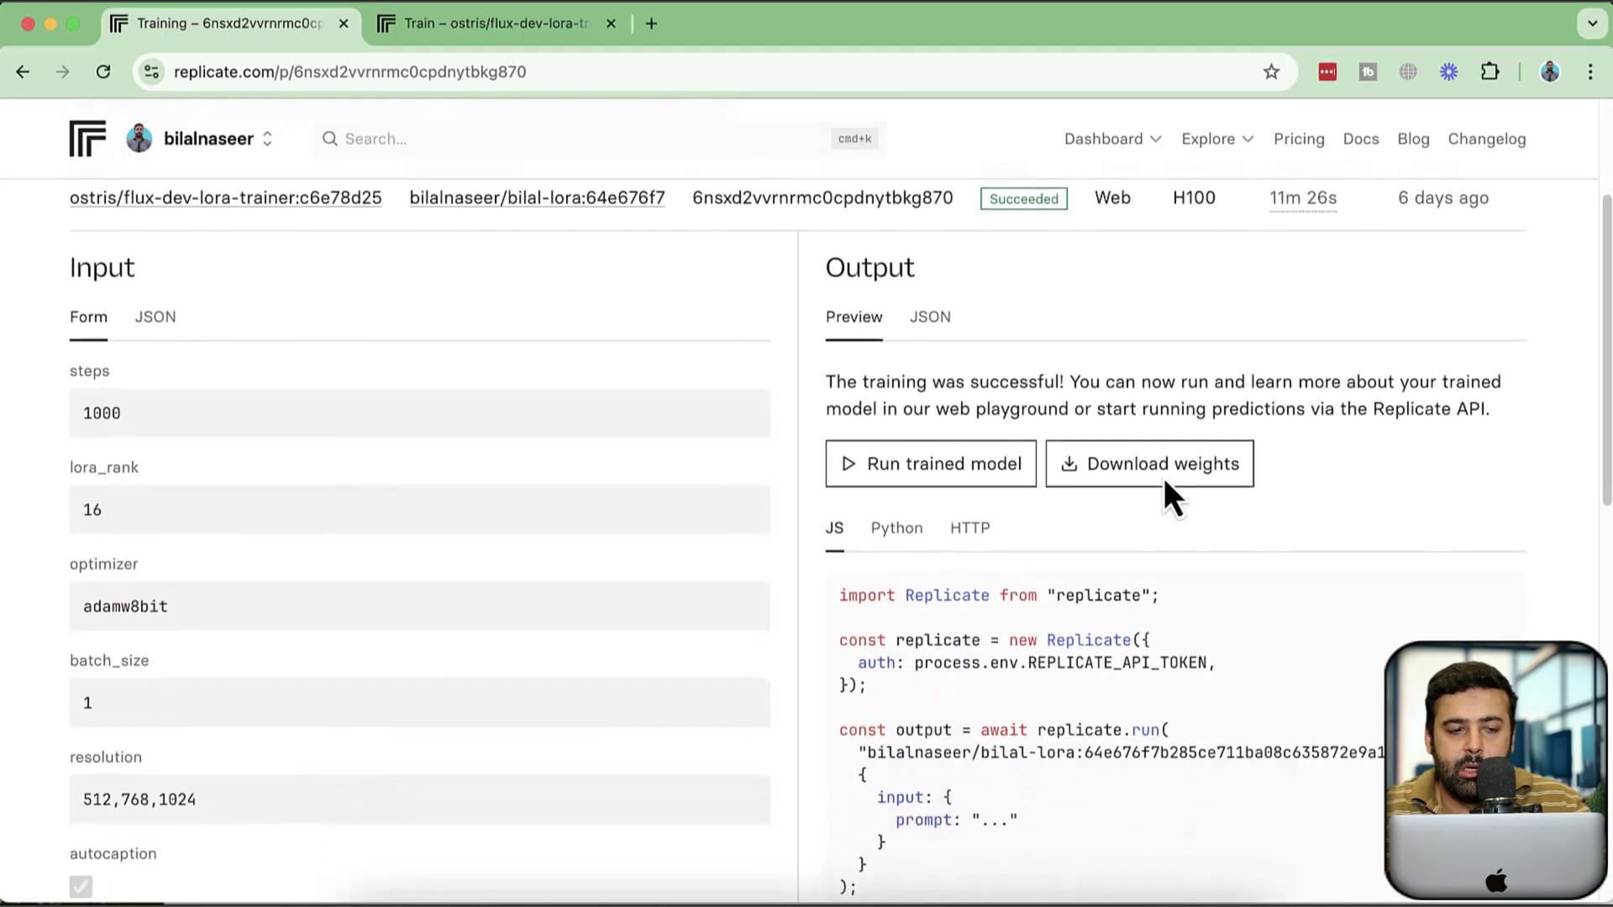
scroll(764, 482, down, 5)
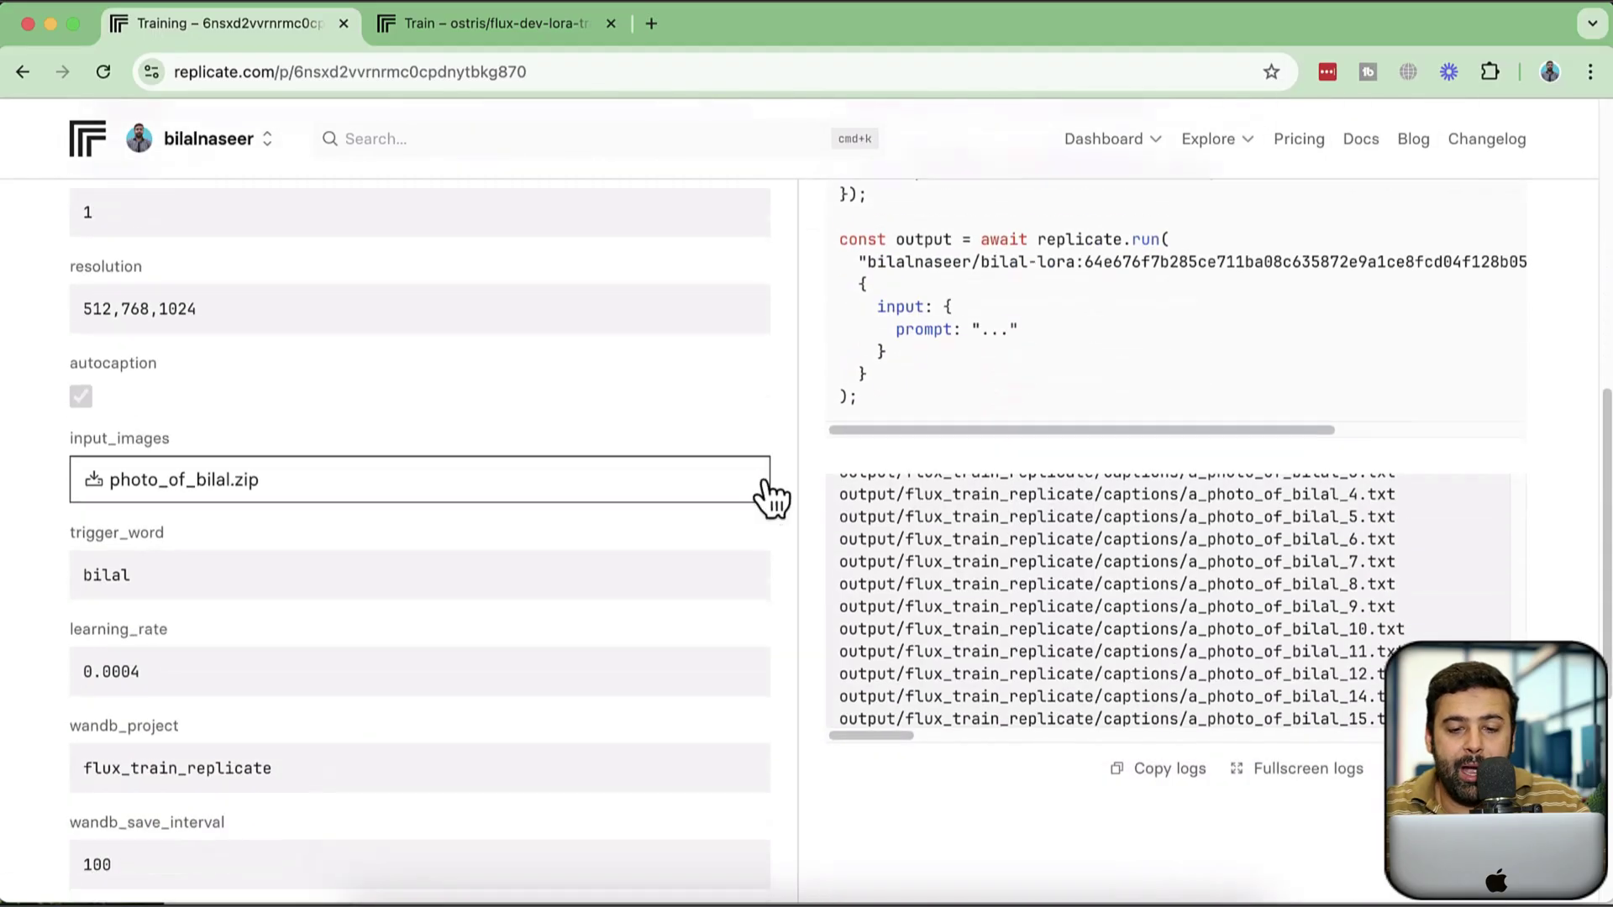
scroll(763, 482, up, 10)
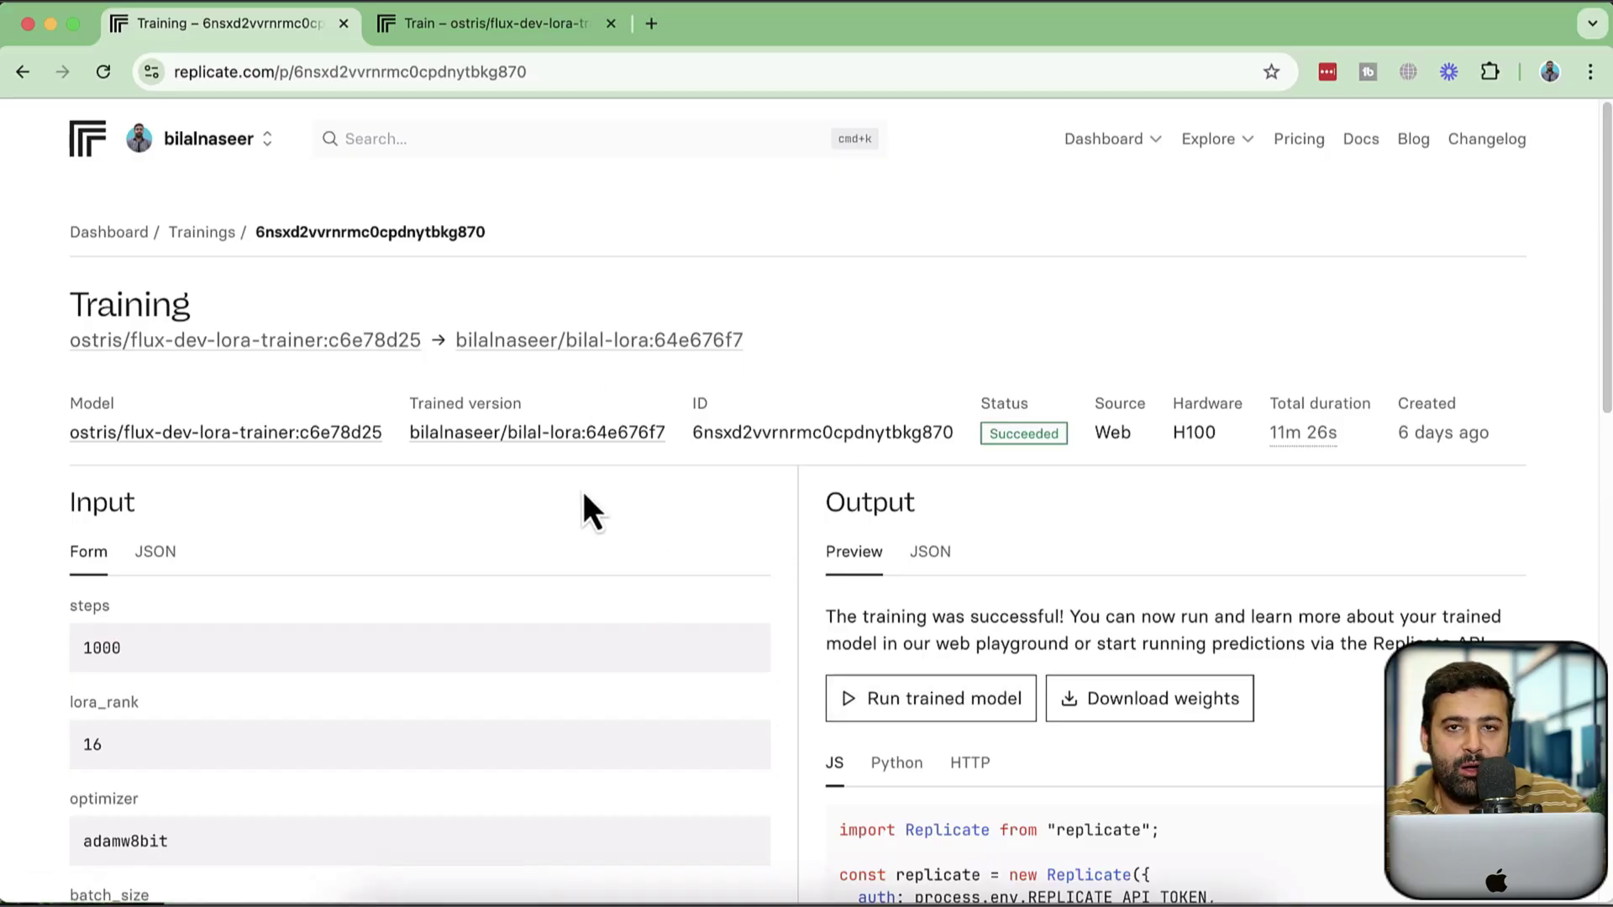
Open the trained LoRA model in its playground and make its prompt field ready for entry.
click(962, 710)
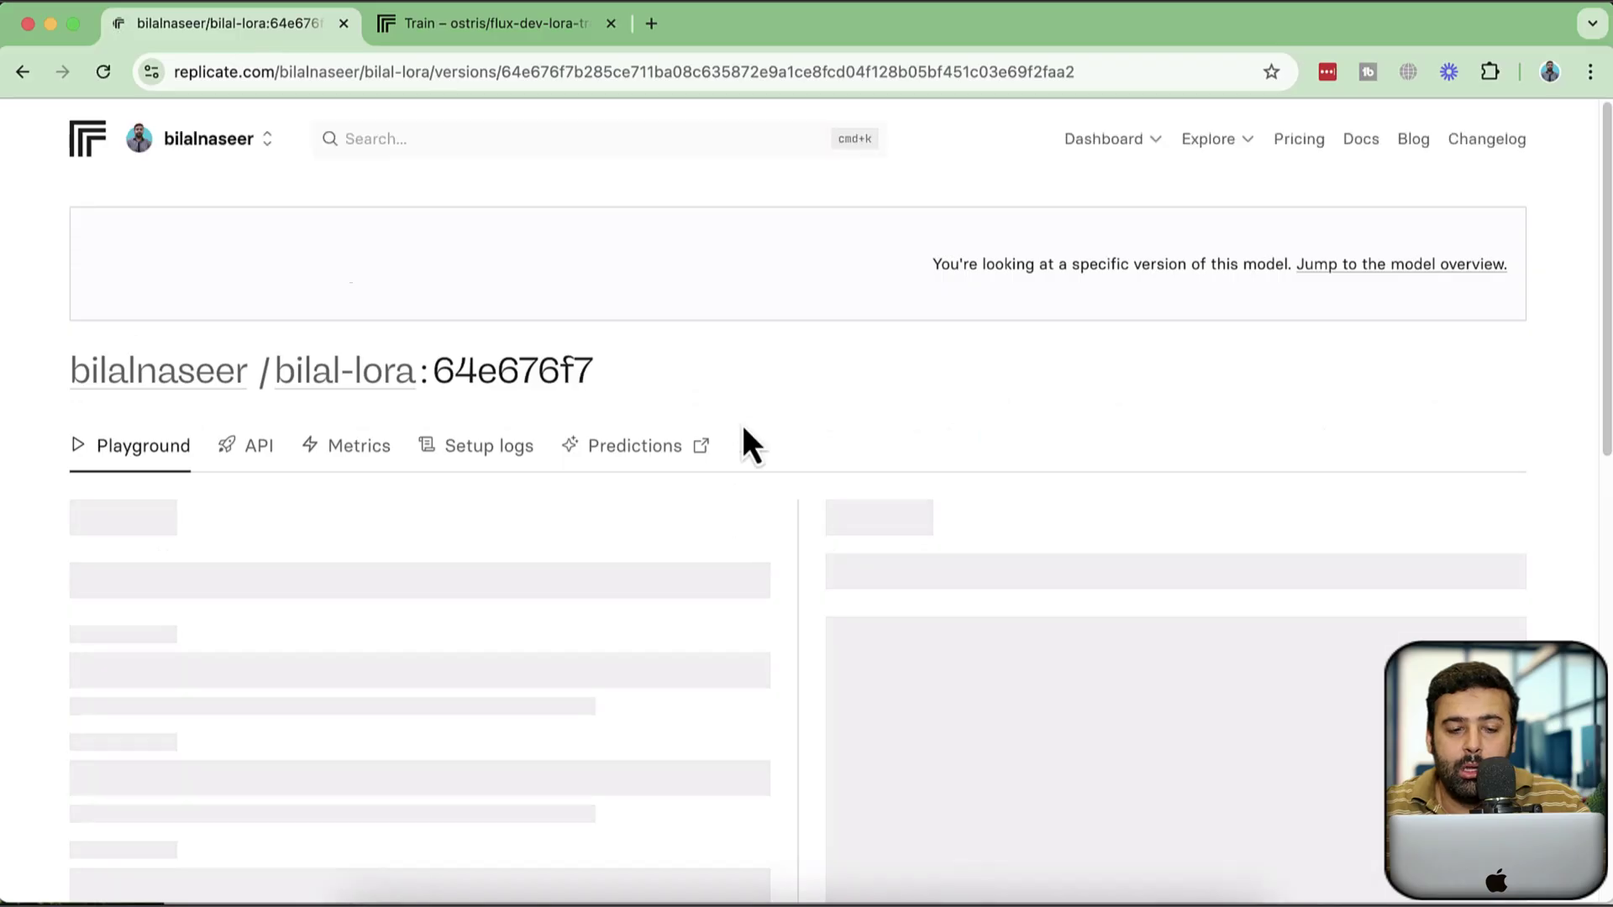
scroll(780, 364, down, 5)
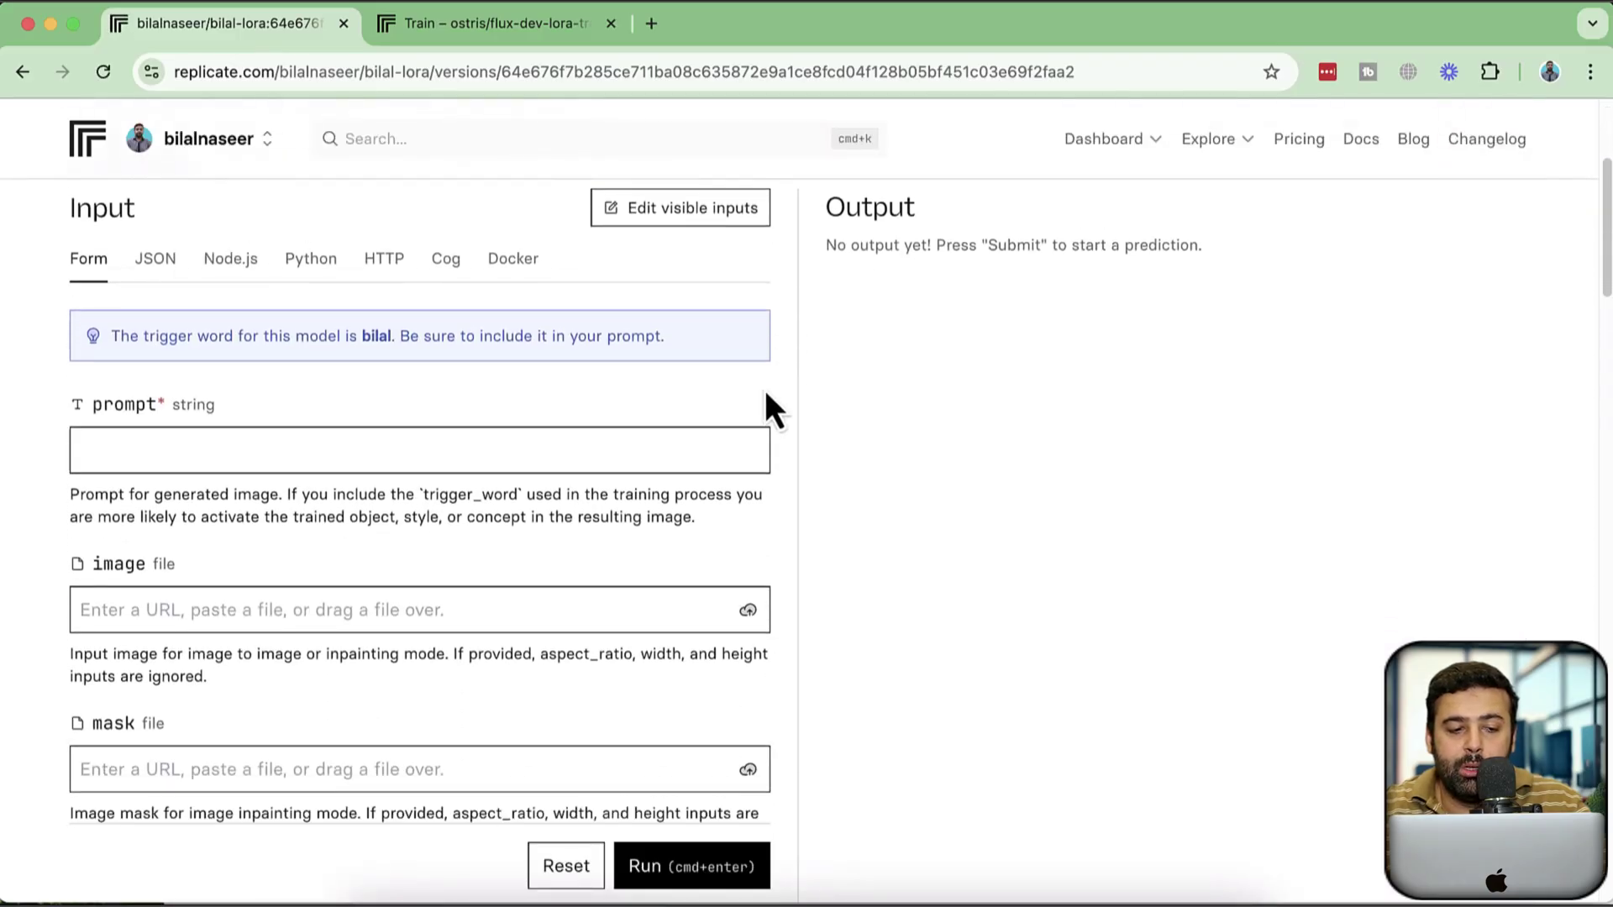
click(225, 450)
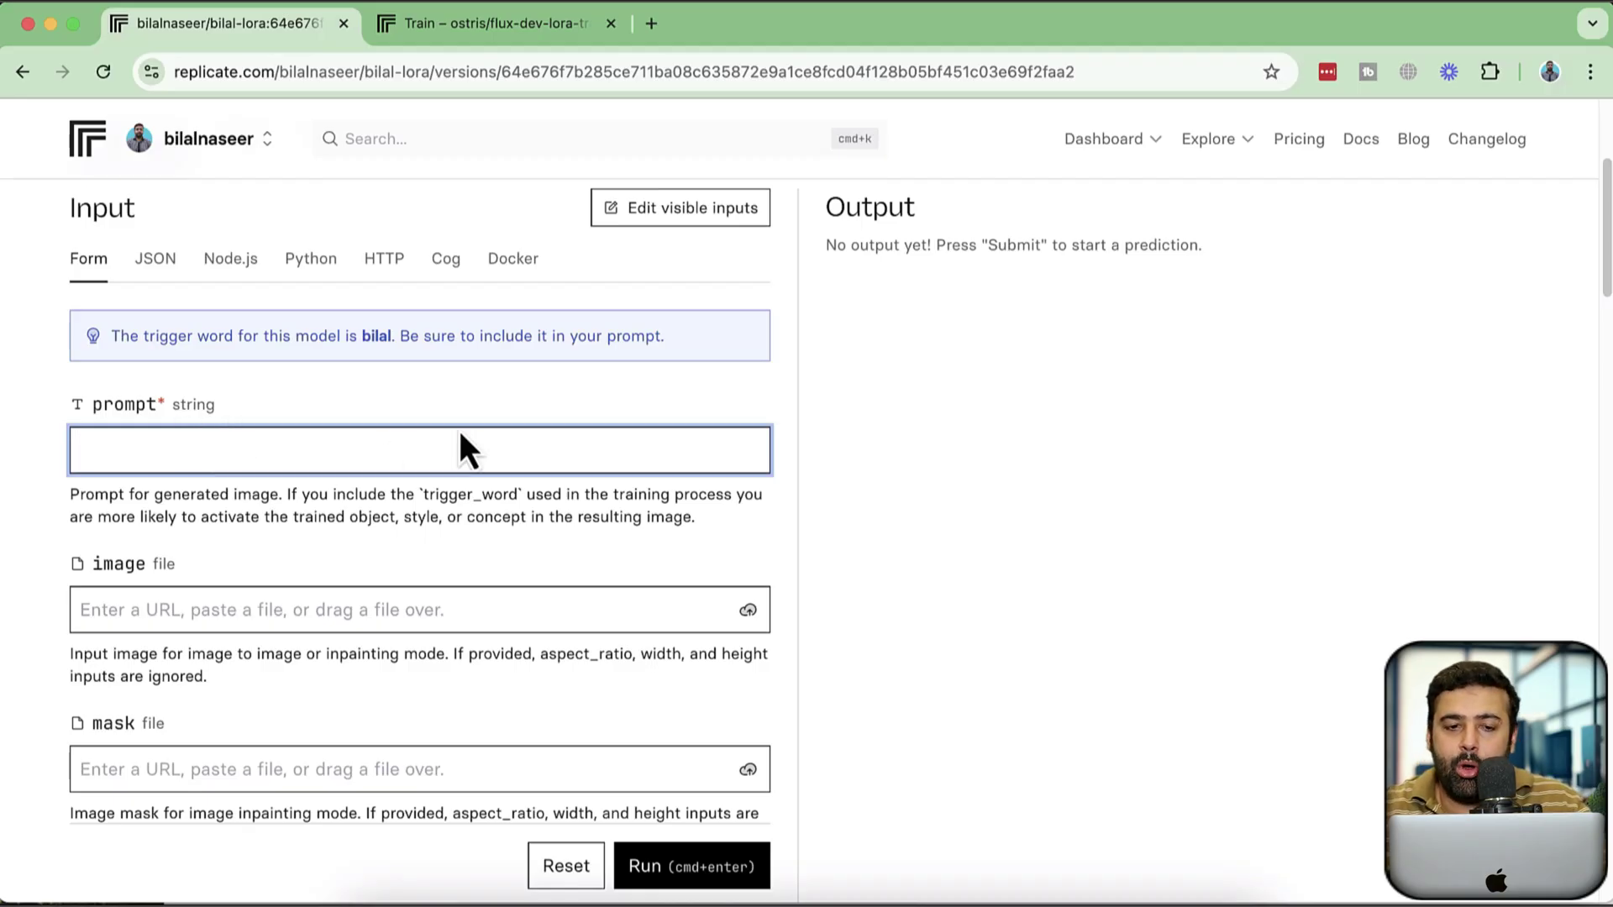
Switch to ChatGPT in a new tab and ask: "Please write me a prompt to generate image of Daredevil doing action scene".
click(652, 26)
text(chat.openai.com)
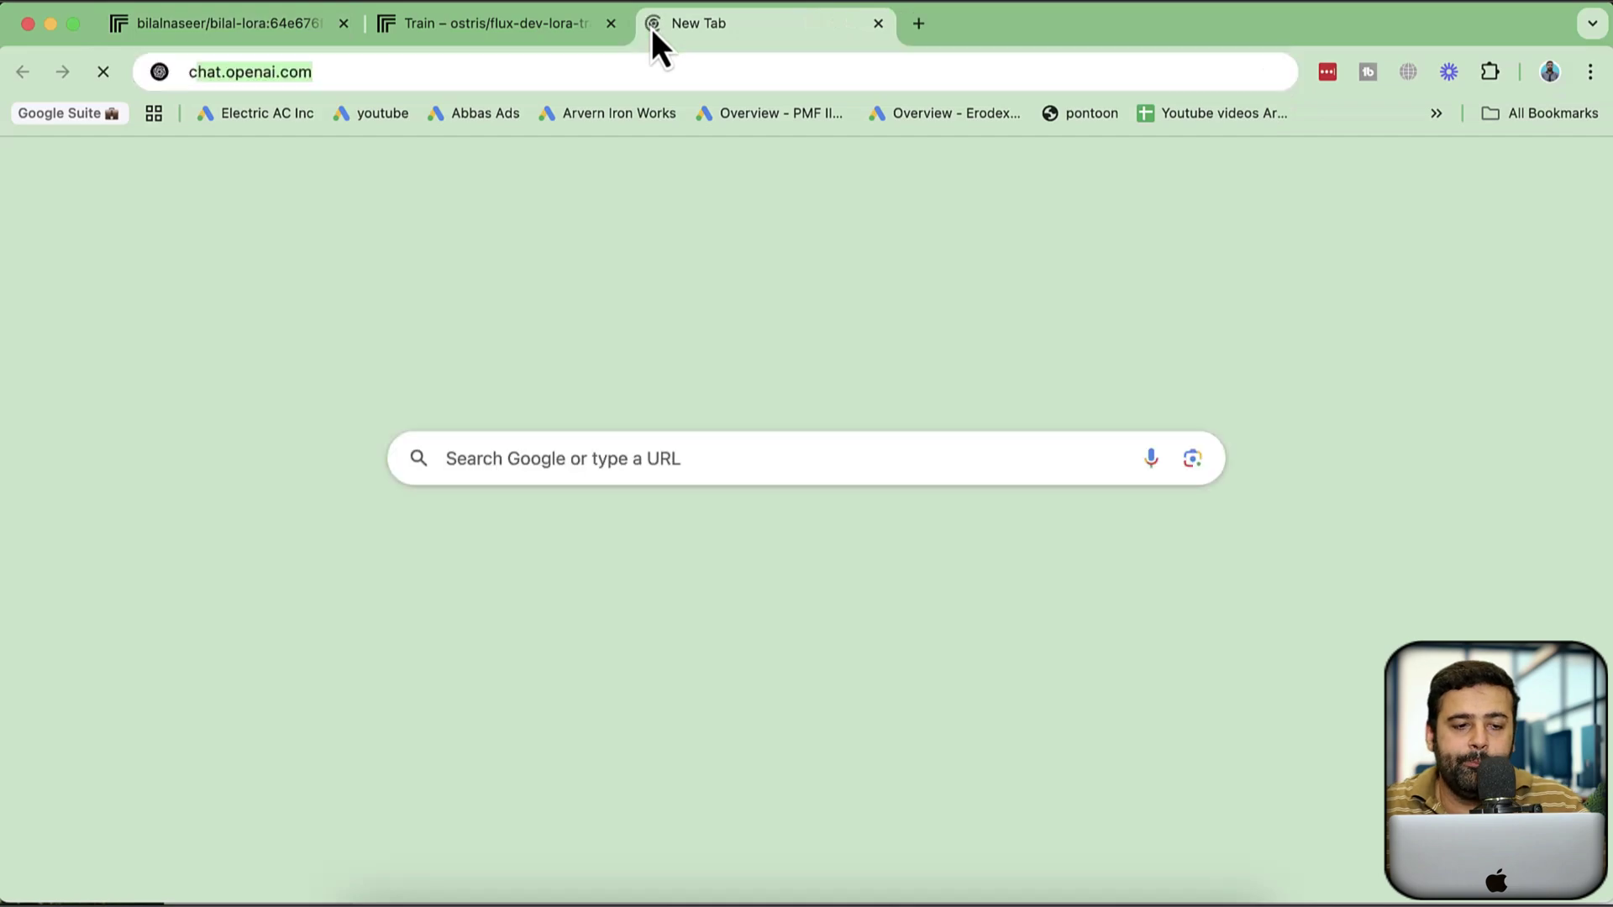
key(Return)
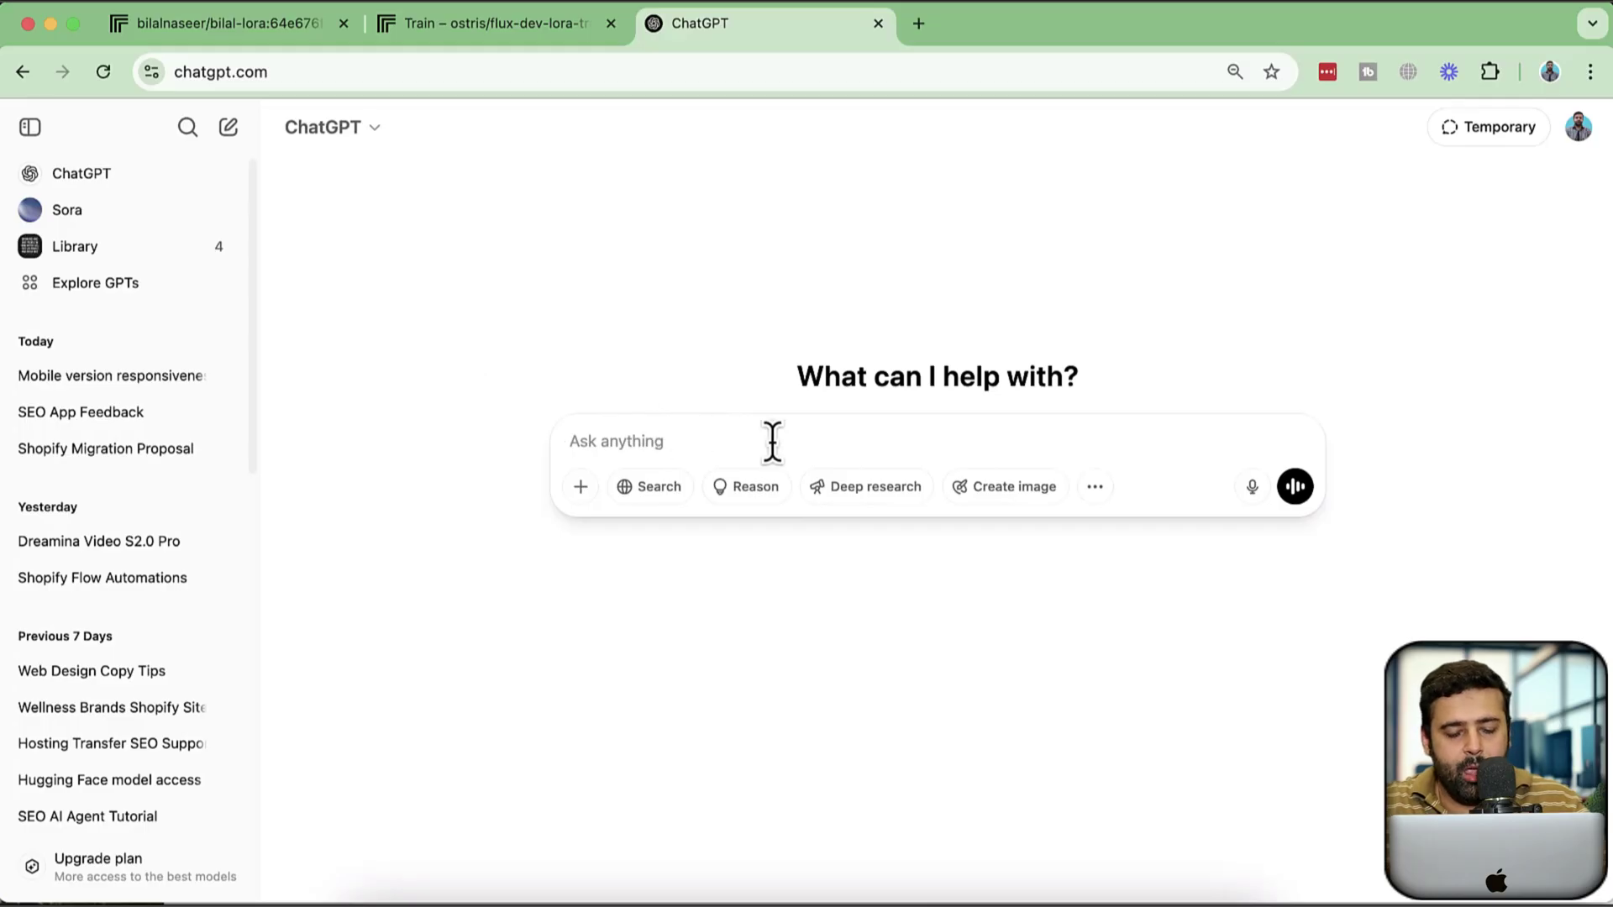
text(Please write me a prompt to generate image o)
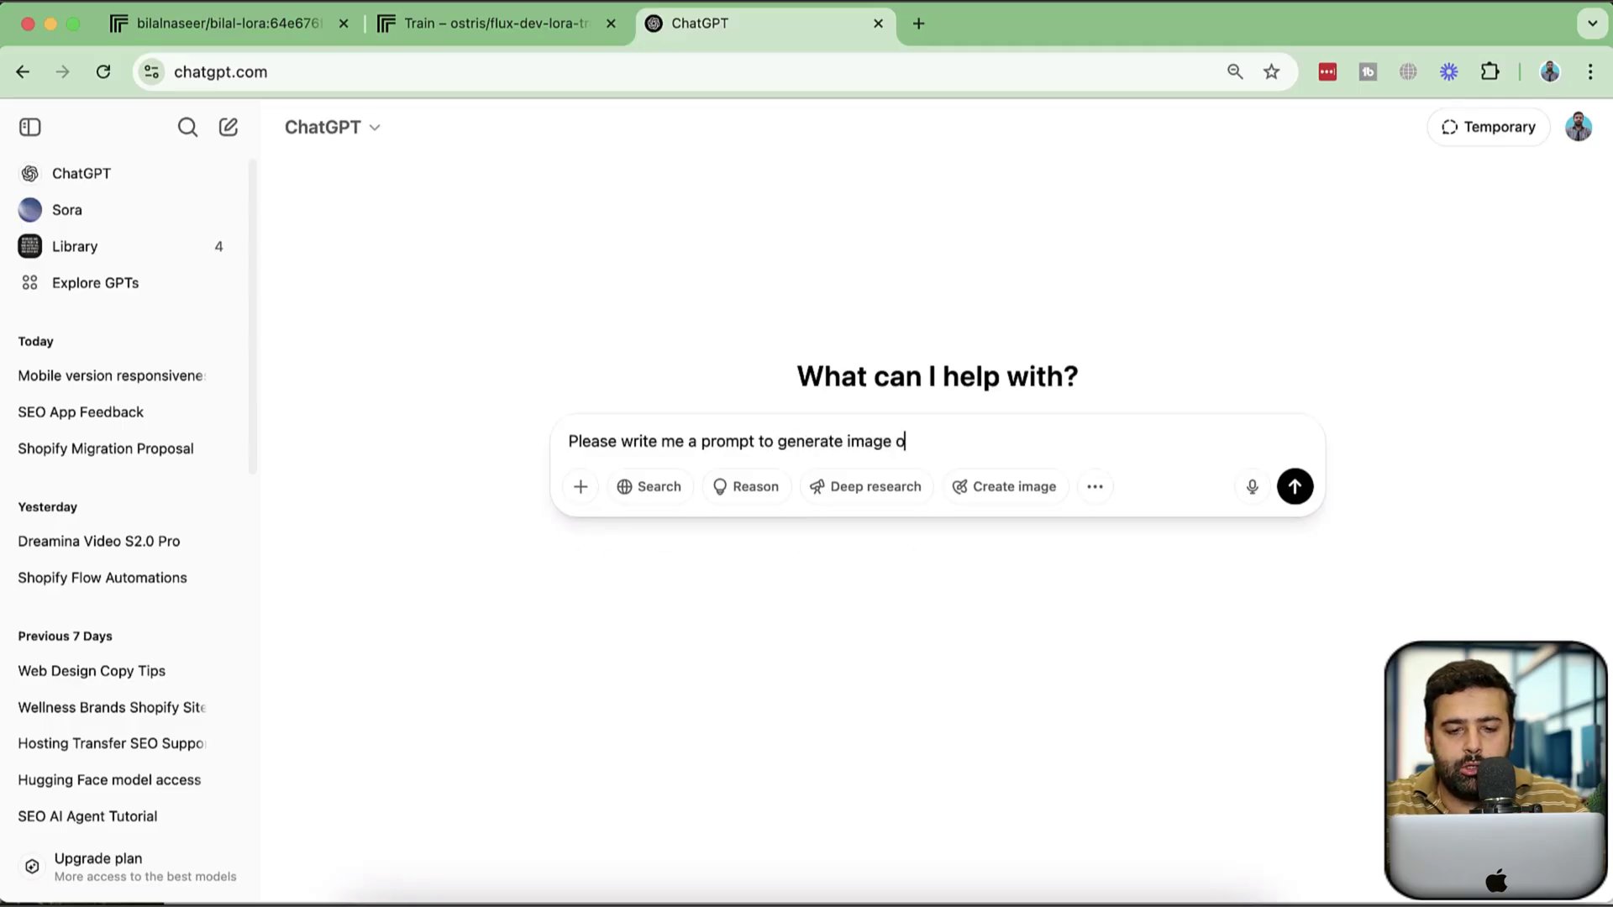
text(Daredevil)
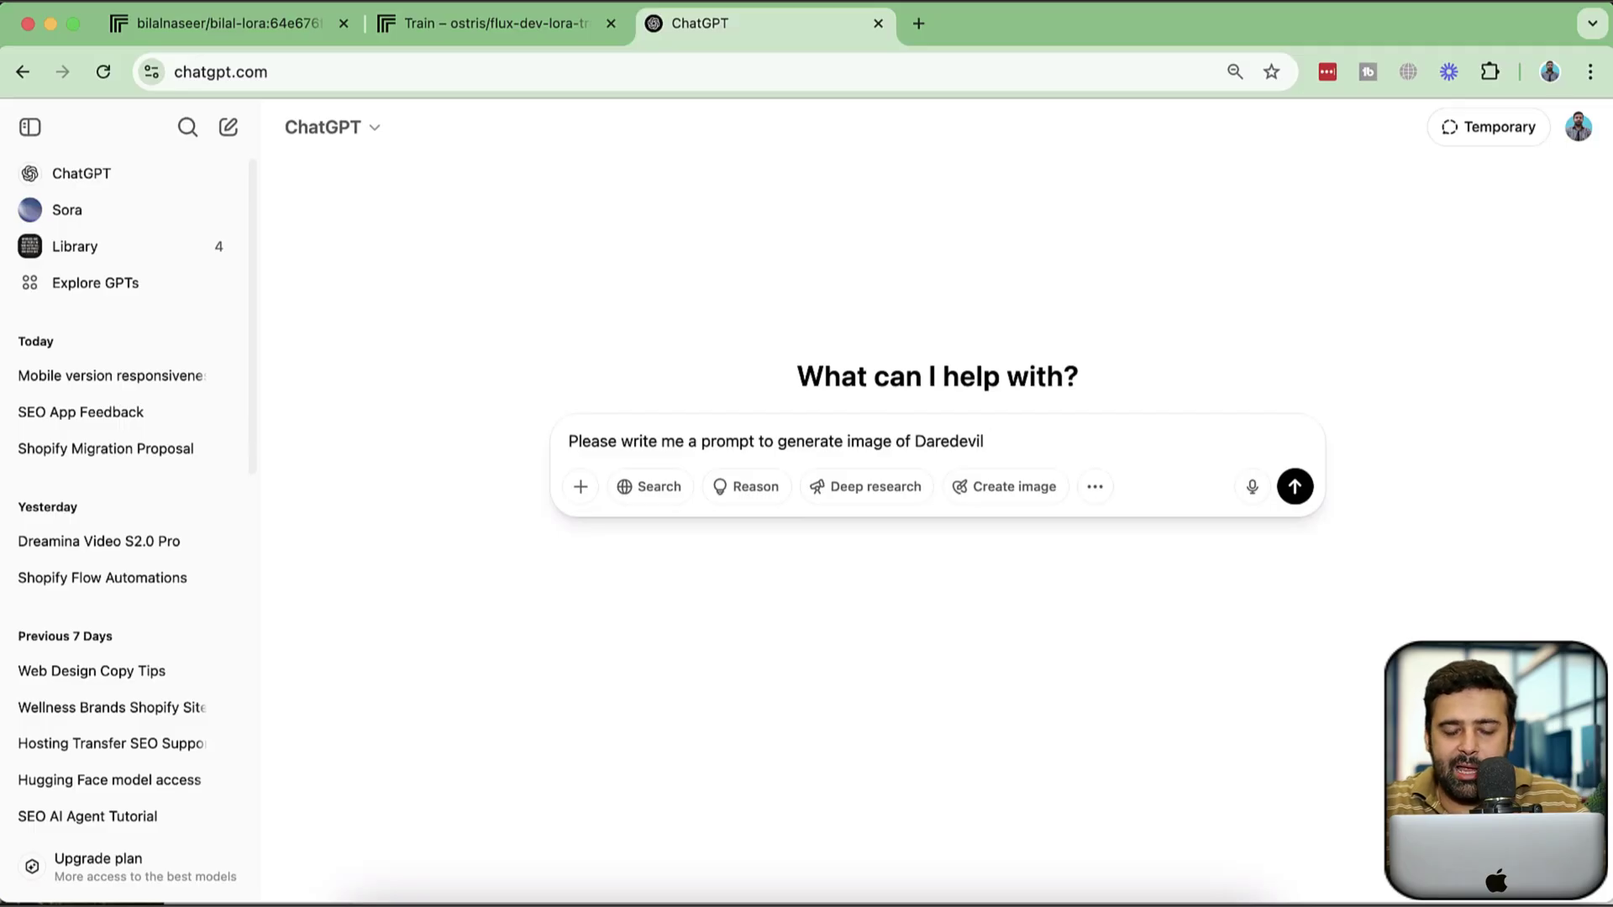
click(1031, 446)
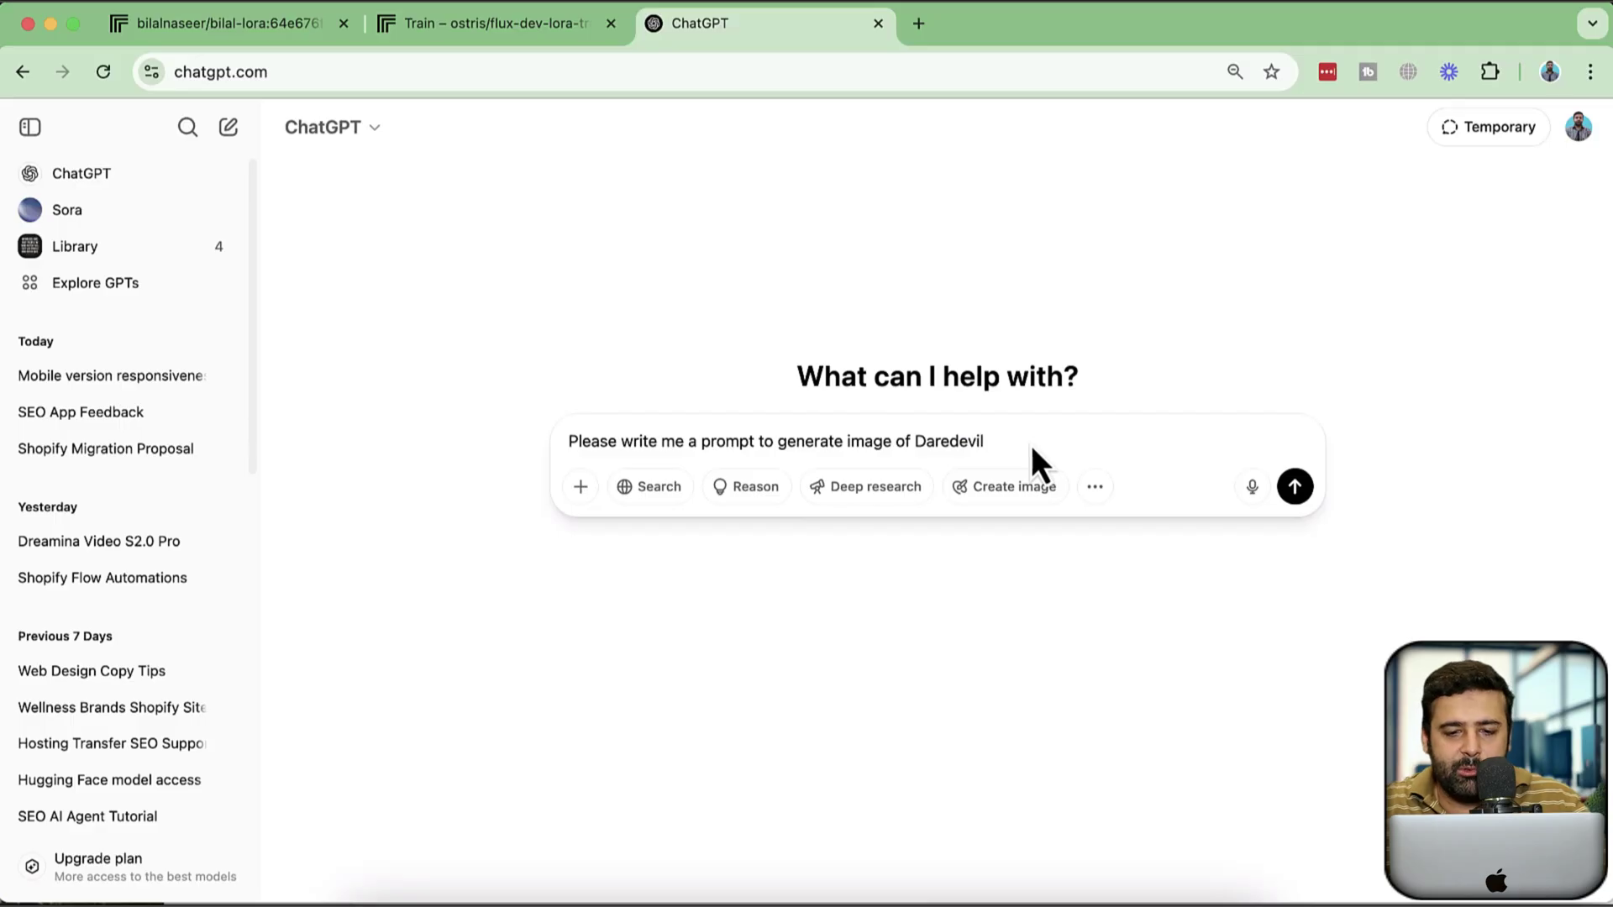
text(doing a)
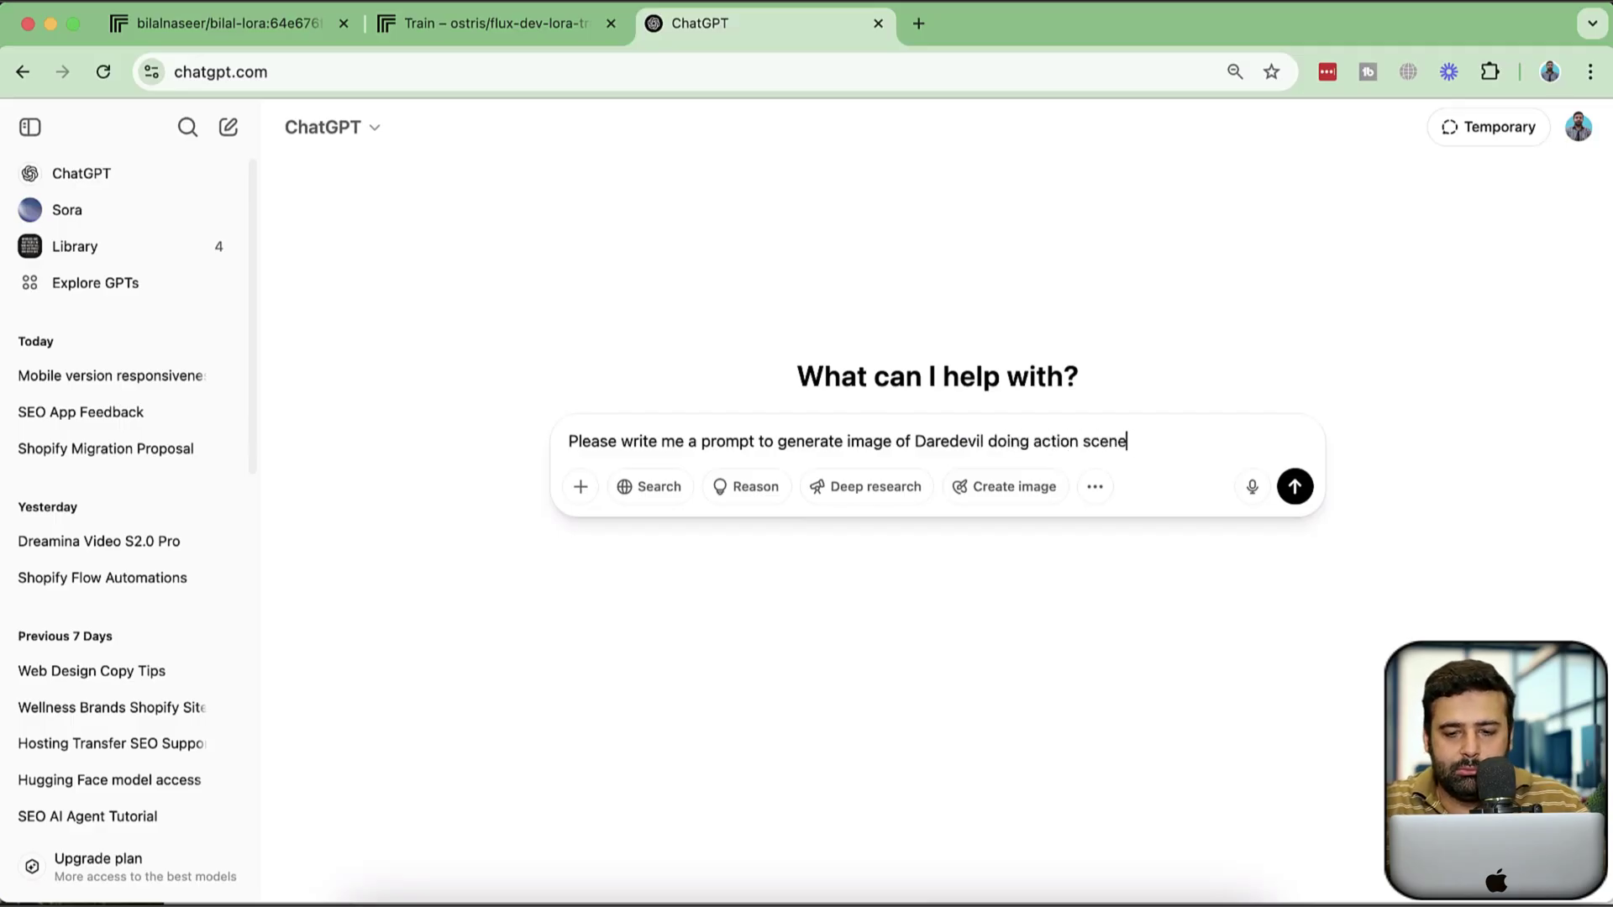
text(ction scene)
key(Return)
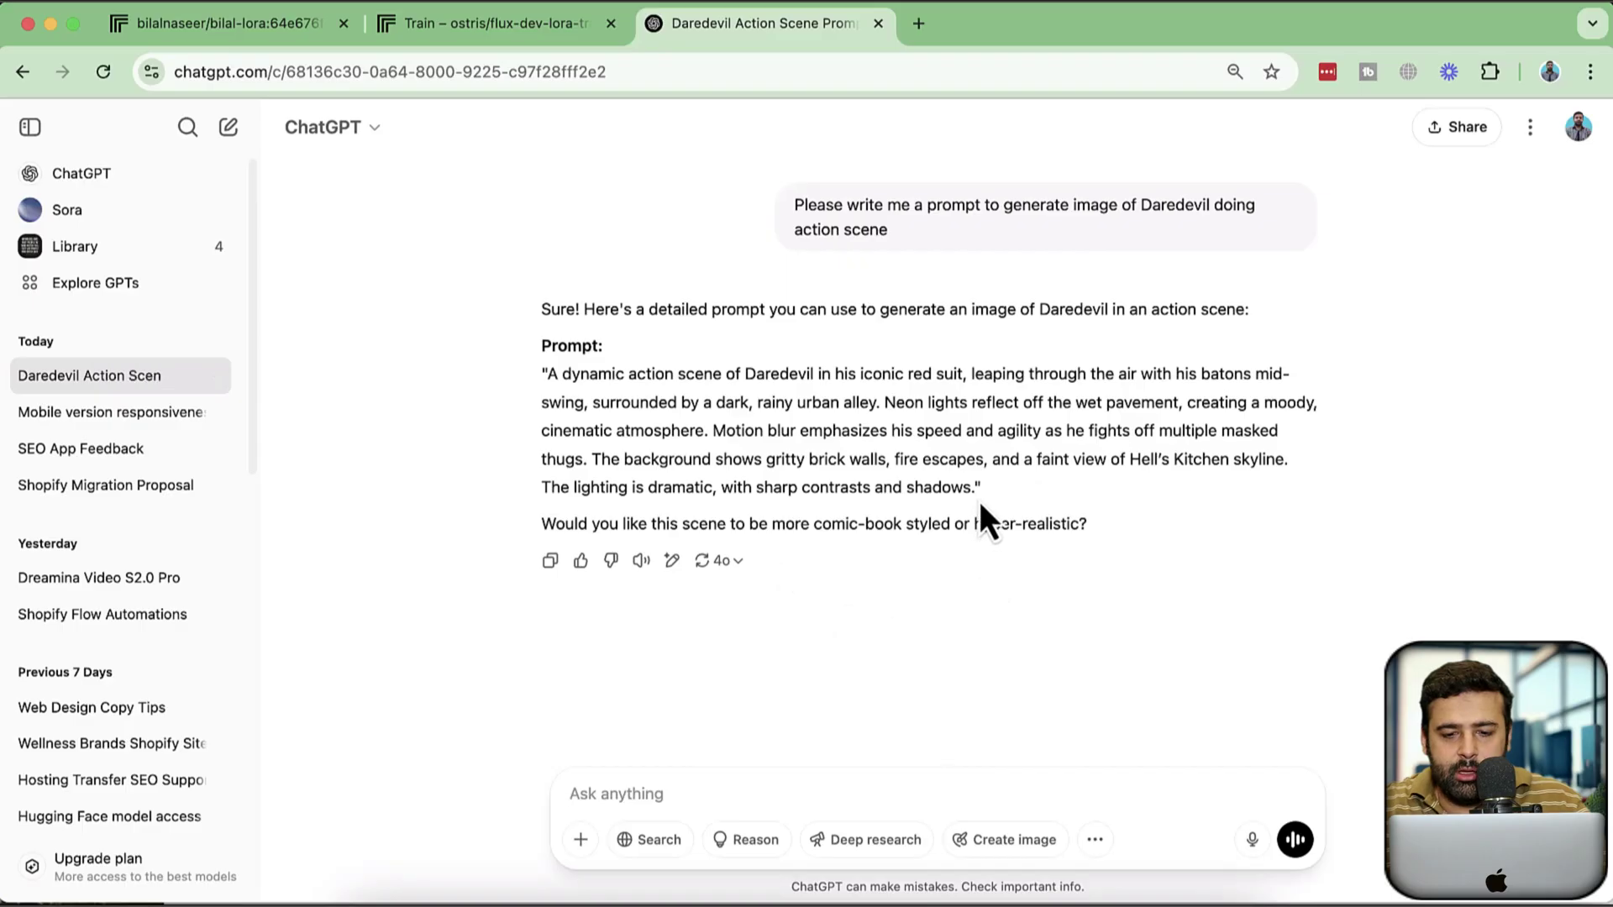
Copy the Daredevil action-scene prompt from ChatGPT's answer into the prompt field of the trained LoRA model on Replicate.
drag(980, 497, 547, 372)
key(super+c)
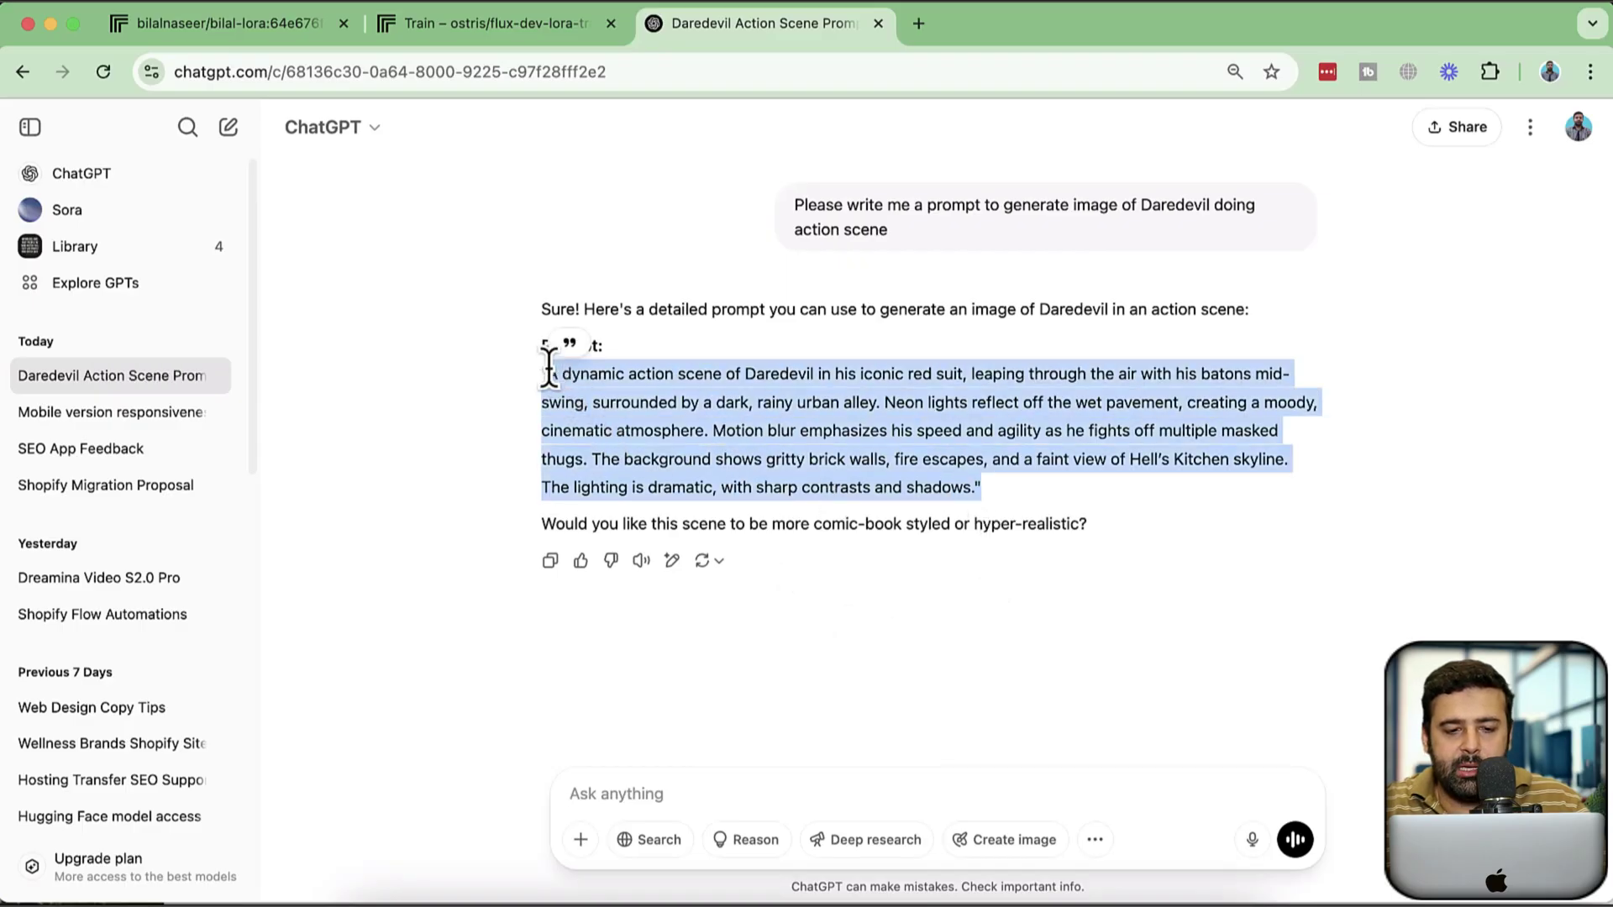
click(260, 27)
click(420, 25)
click(243, 30)
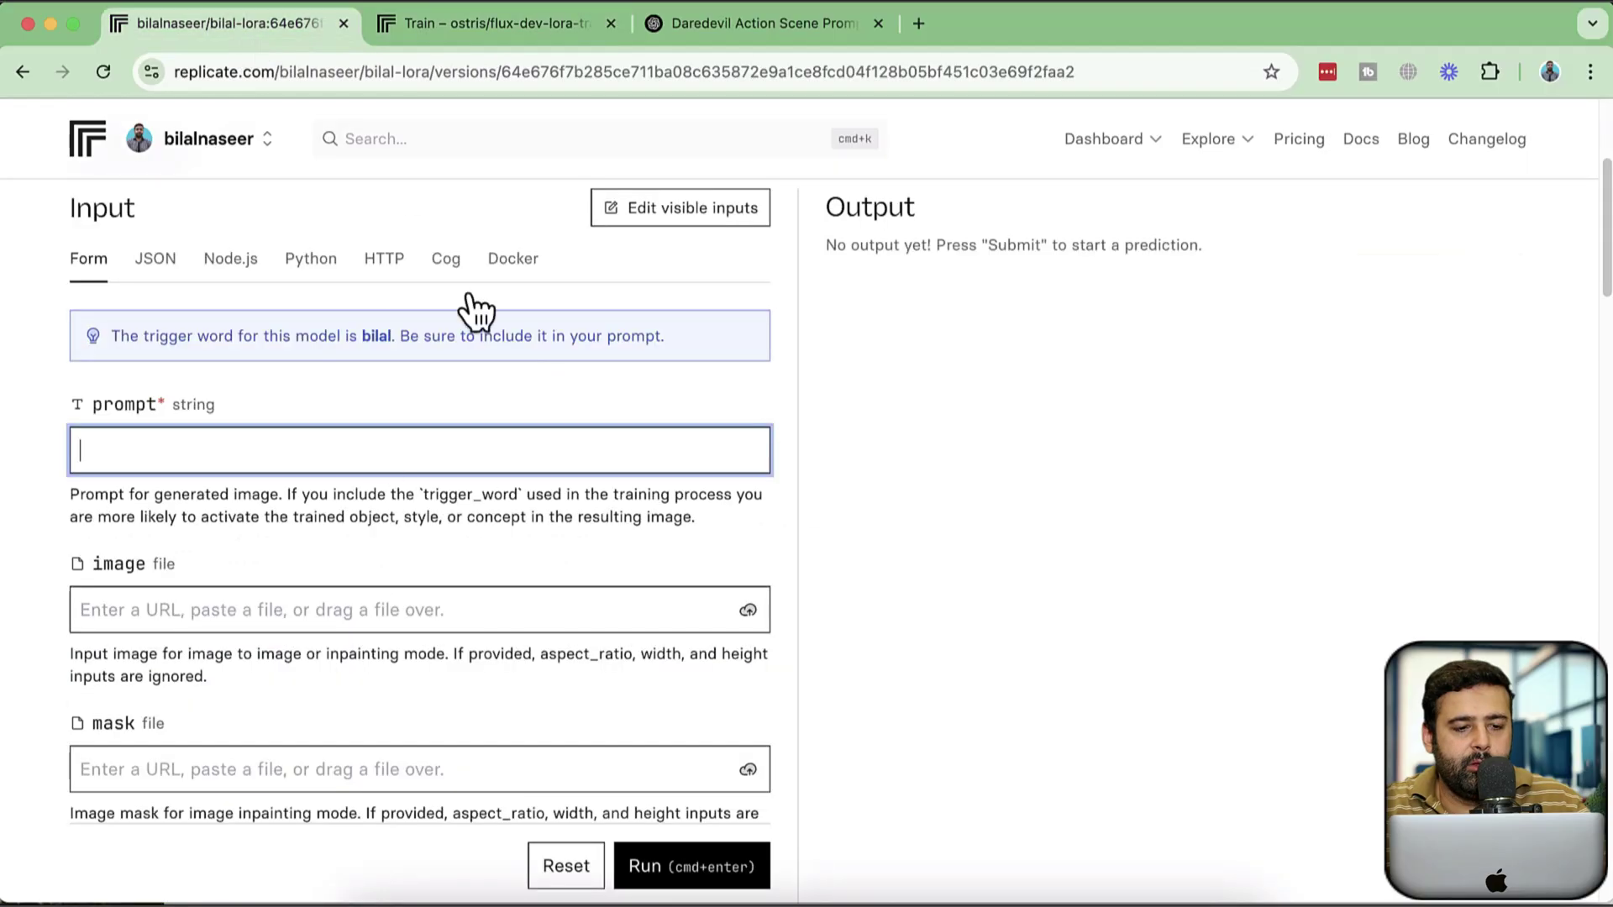
key(super+v)
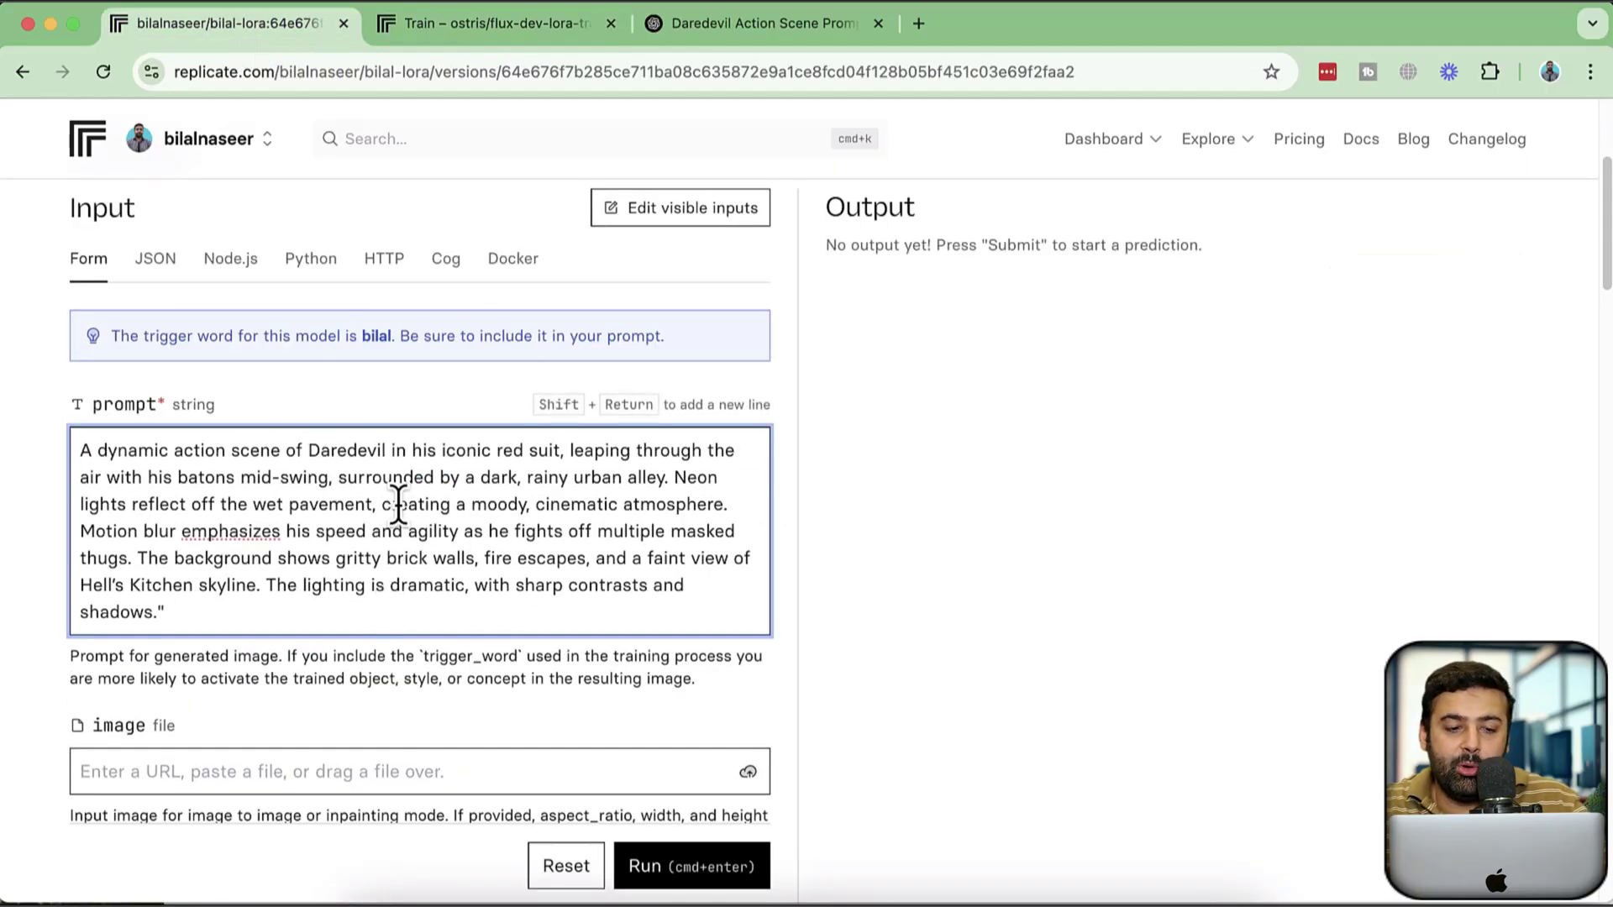
double_click(370, 335)
key(super+c)
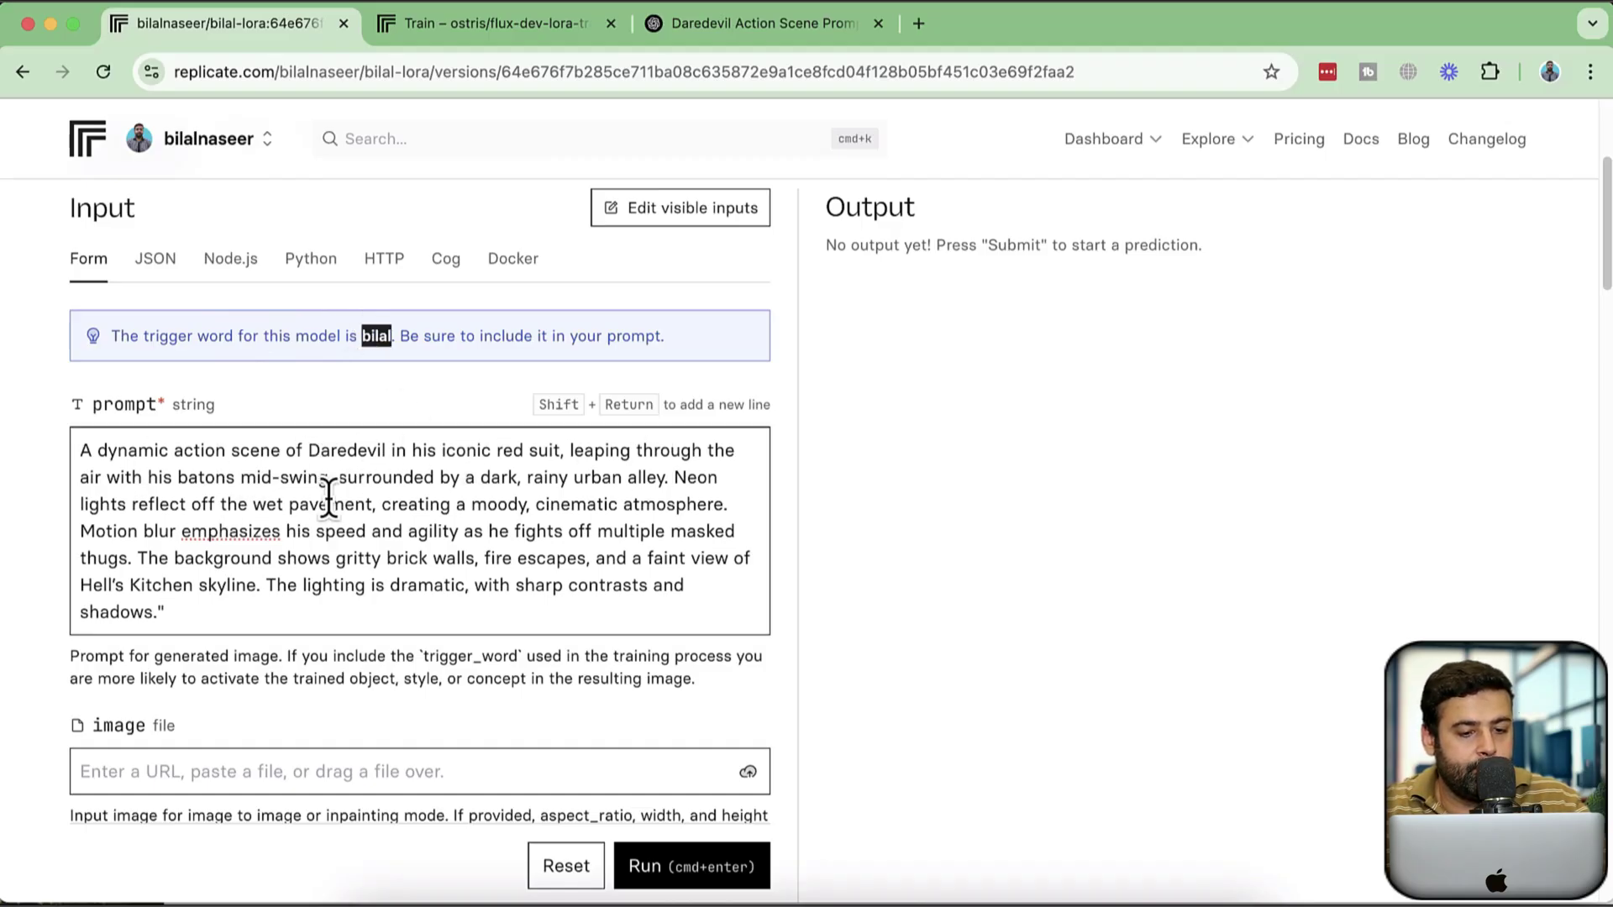
click(387, 451)
text(as)
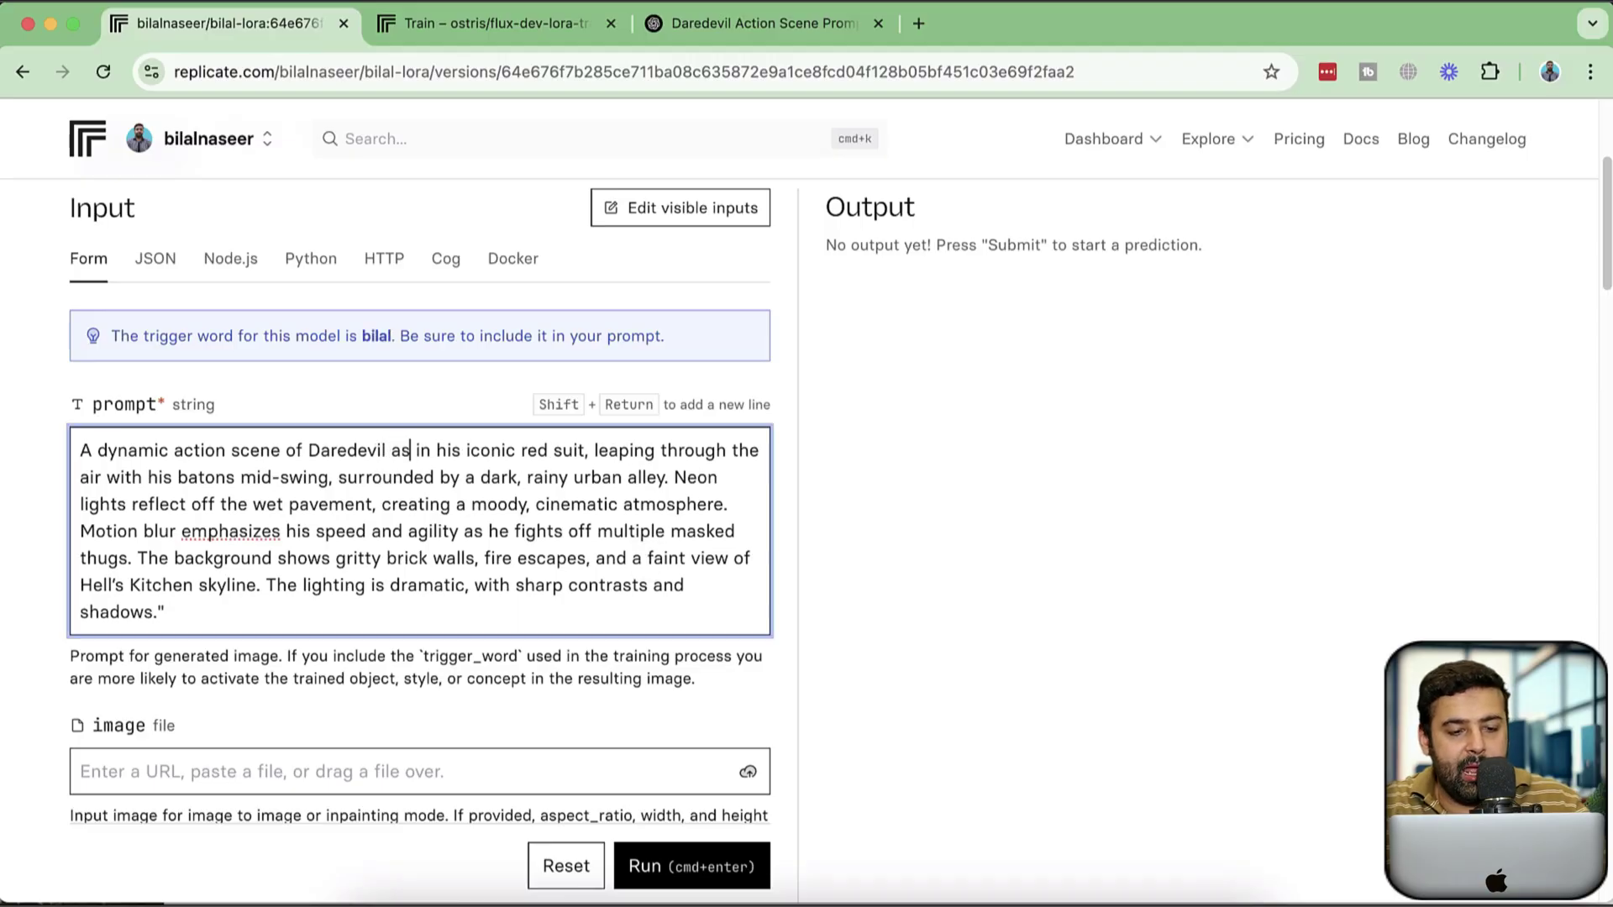
key(super+v)
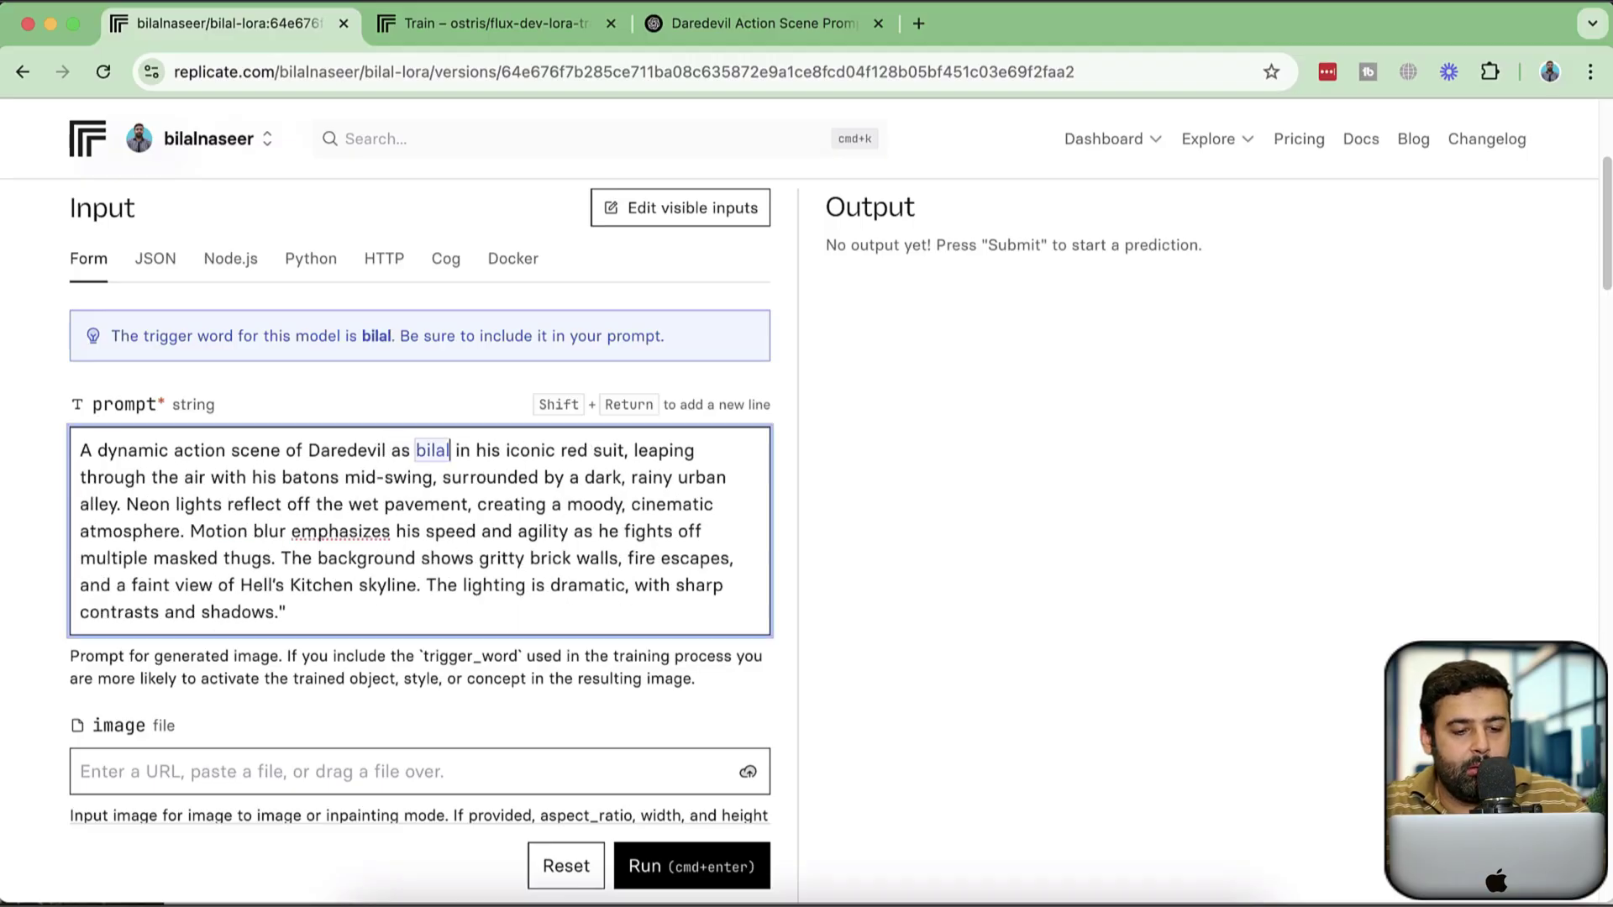
key(BackSpace)
key(BackSpace)
key(BackSpace)
key(BackSpace)
key(BackSpace)
key(BackSpace)
key(BackSpace)
key(BackSpace)
key(BackSpace)
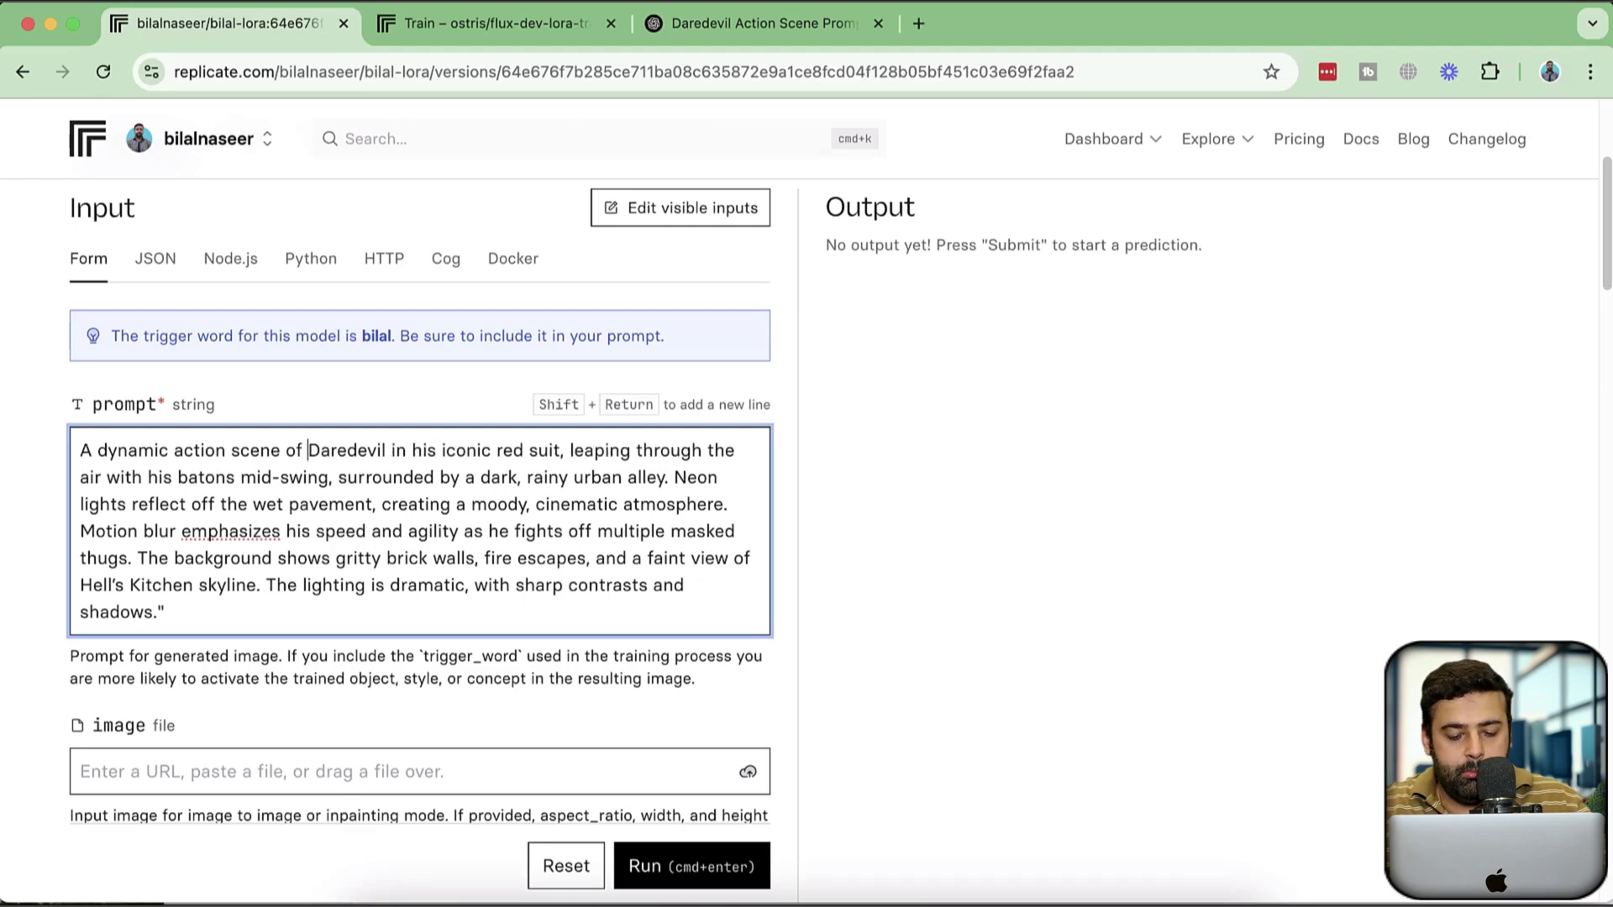
Insert the model's trigger word followed by "as" before Daredevil, remove the prompt's closing punctuation and run the prediction.
text(bilal as)
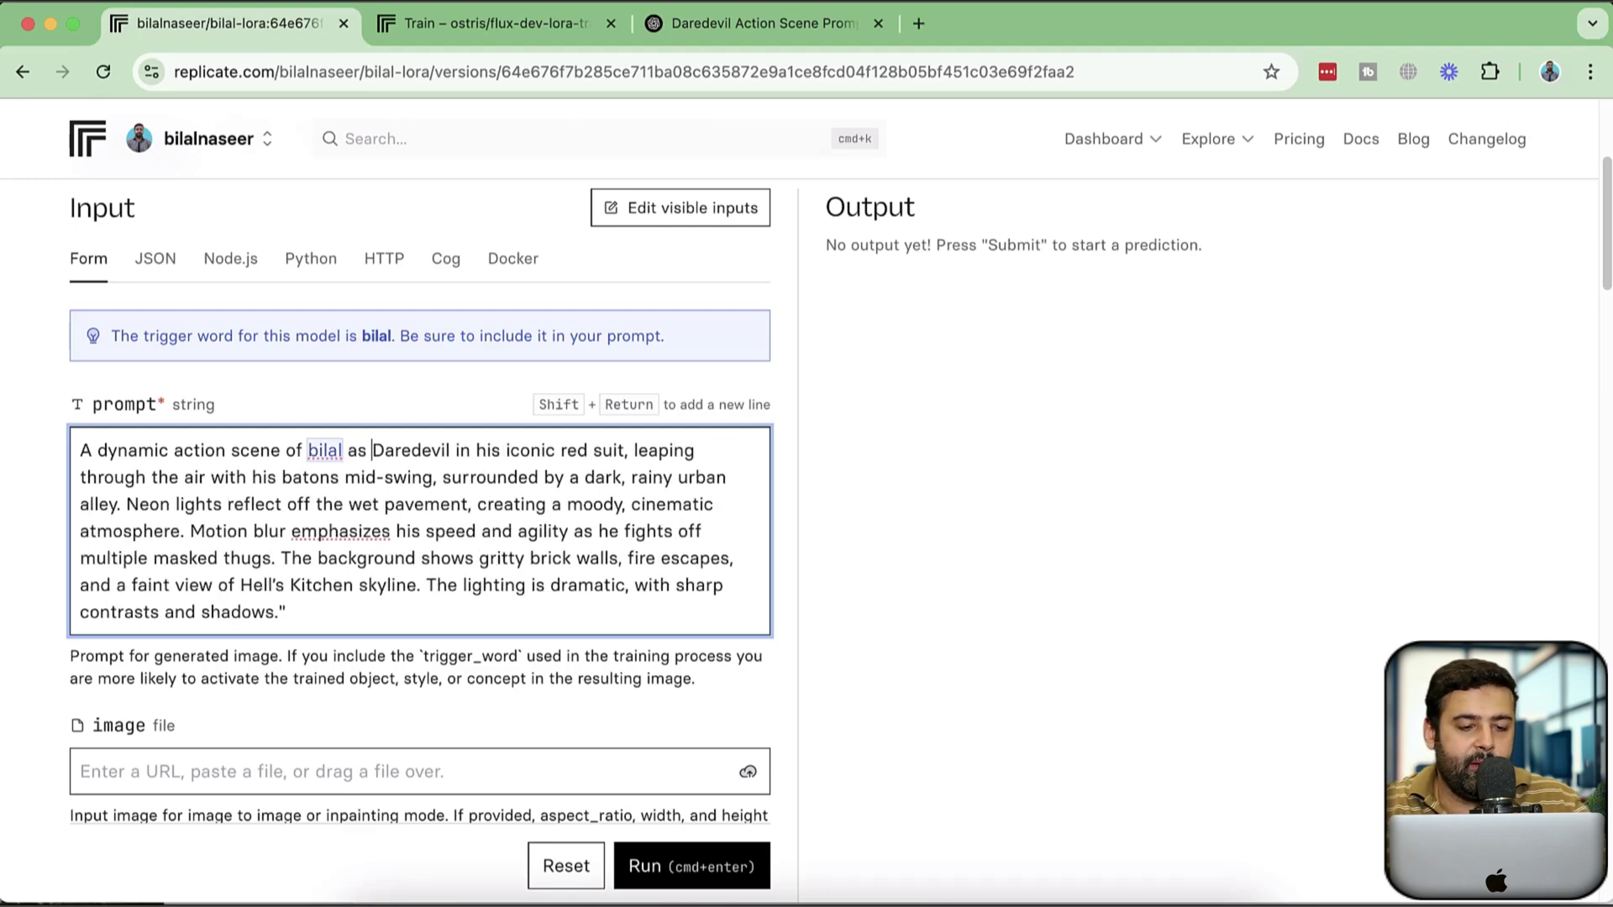
click(309, 611)
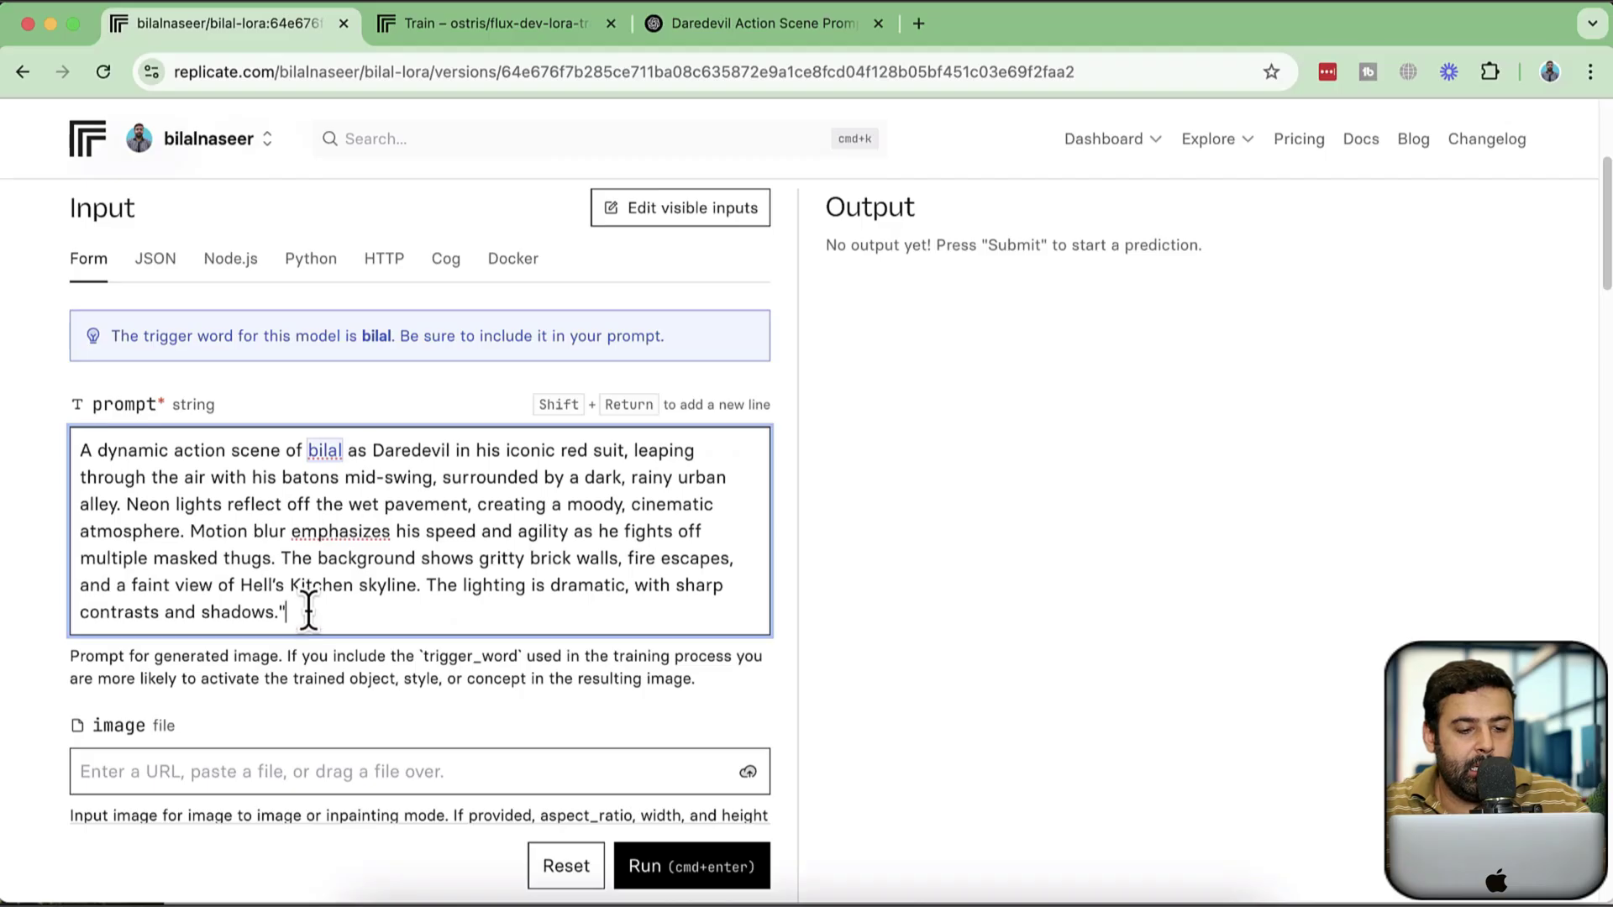
click(719, 864)
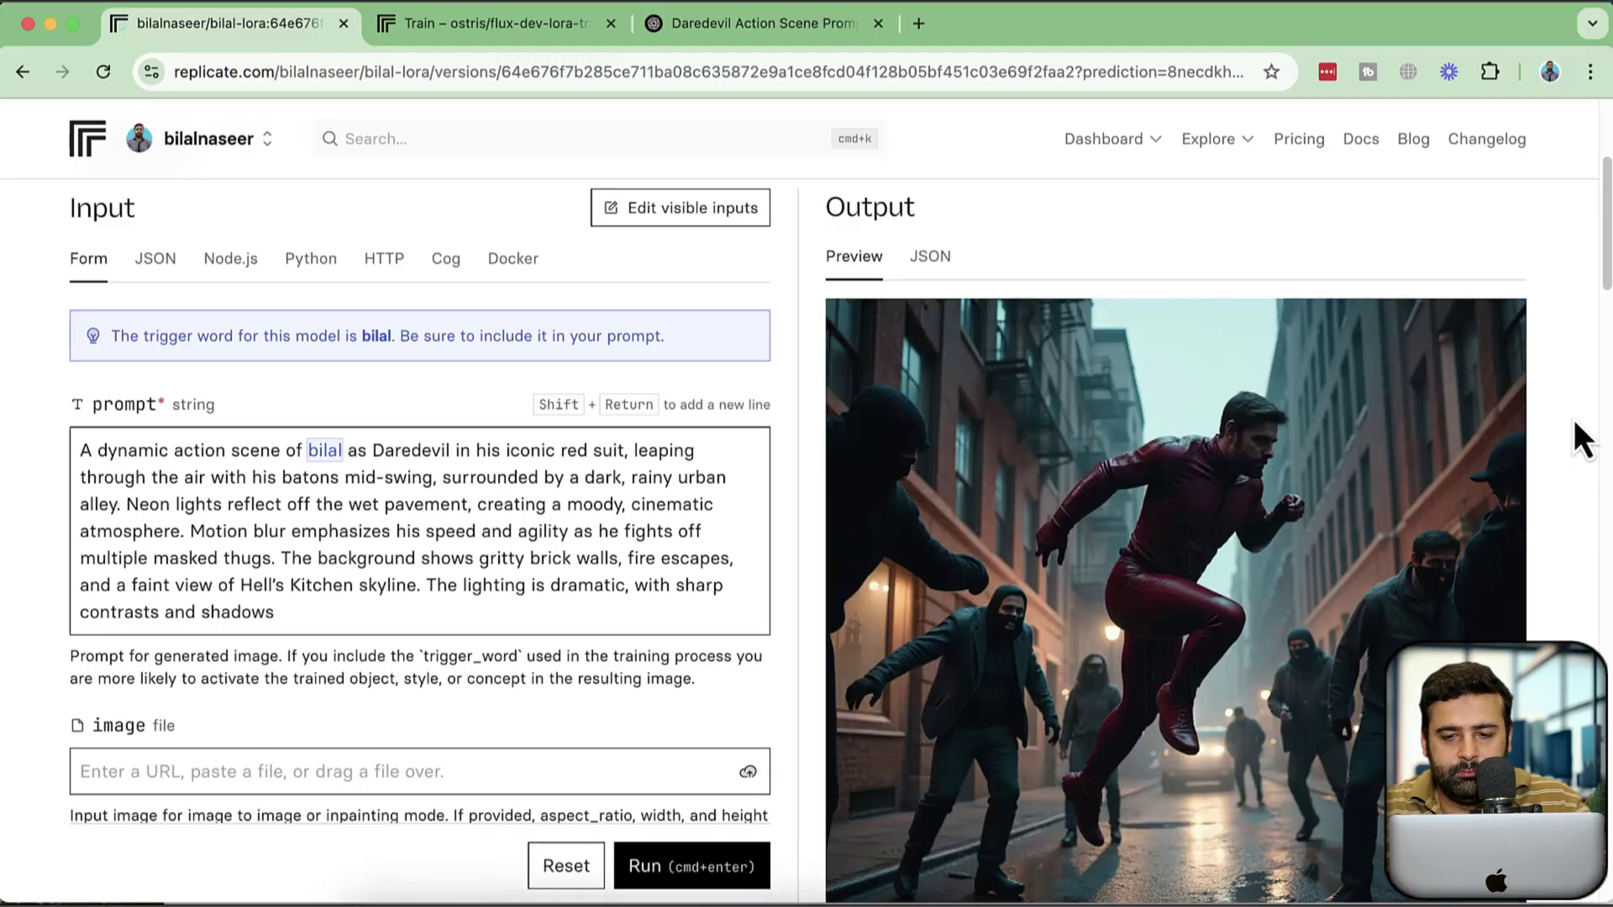
Download the generated Daredevil image as out-0.webp and view it in Preview, closing the older Iron Man image window.
scroll(1571, 378, down, 3)
scroll(1570, 377, up, 1)
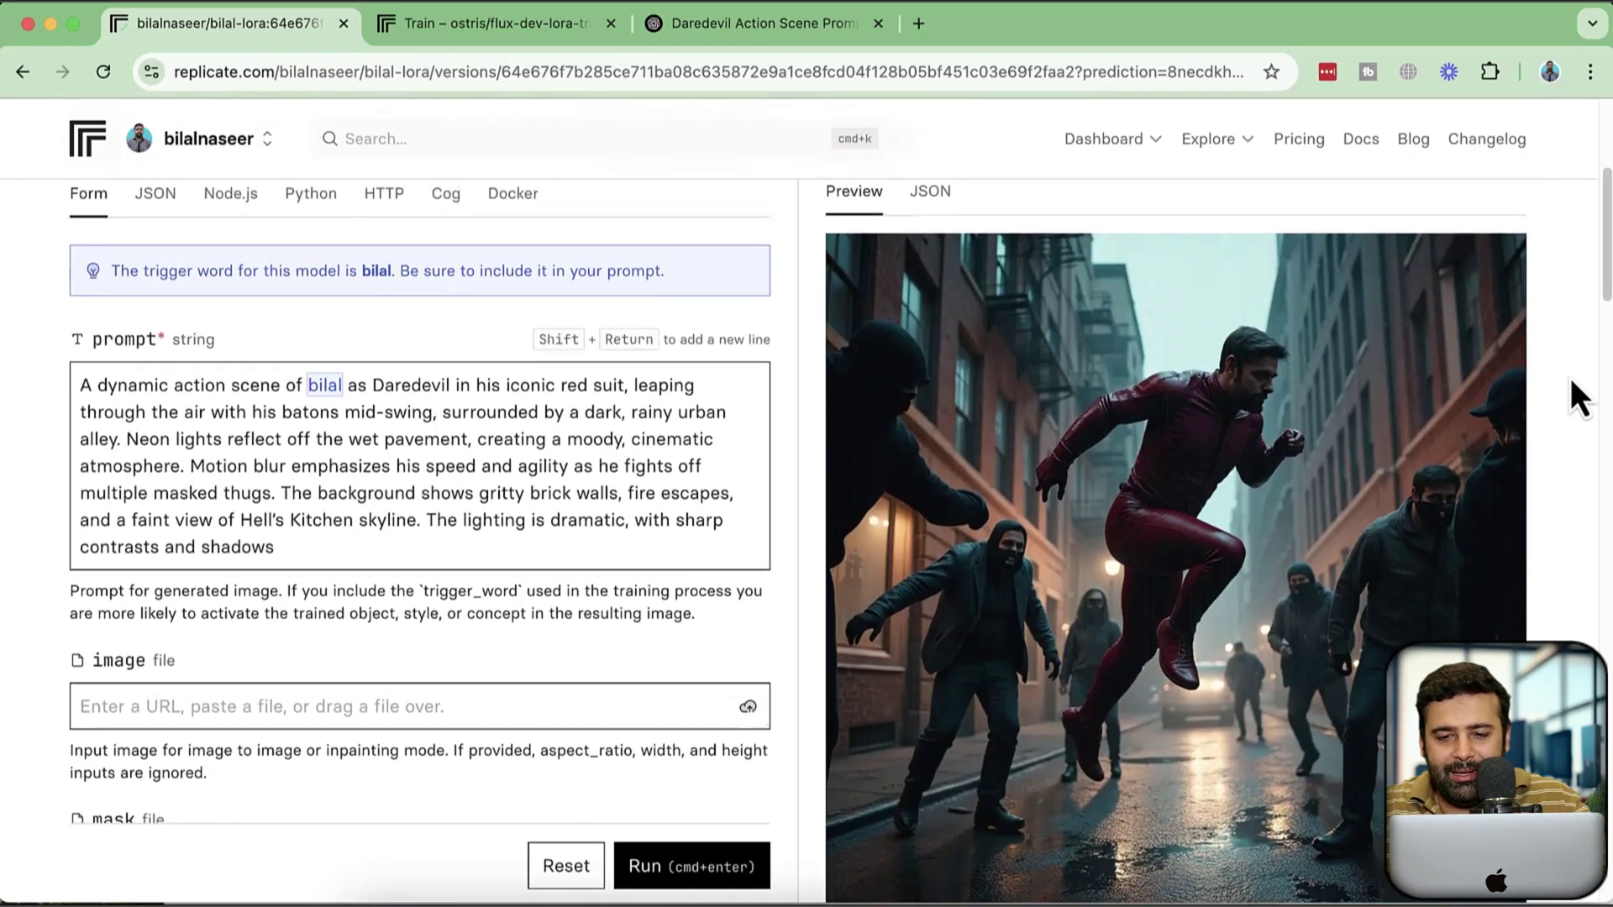
click(1217, 389)
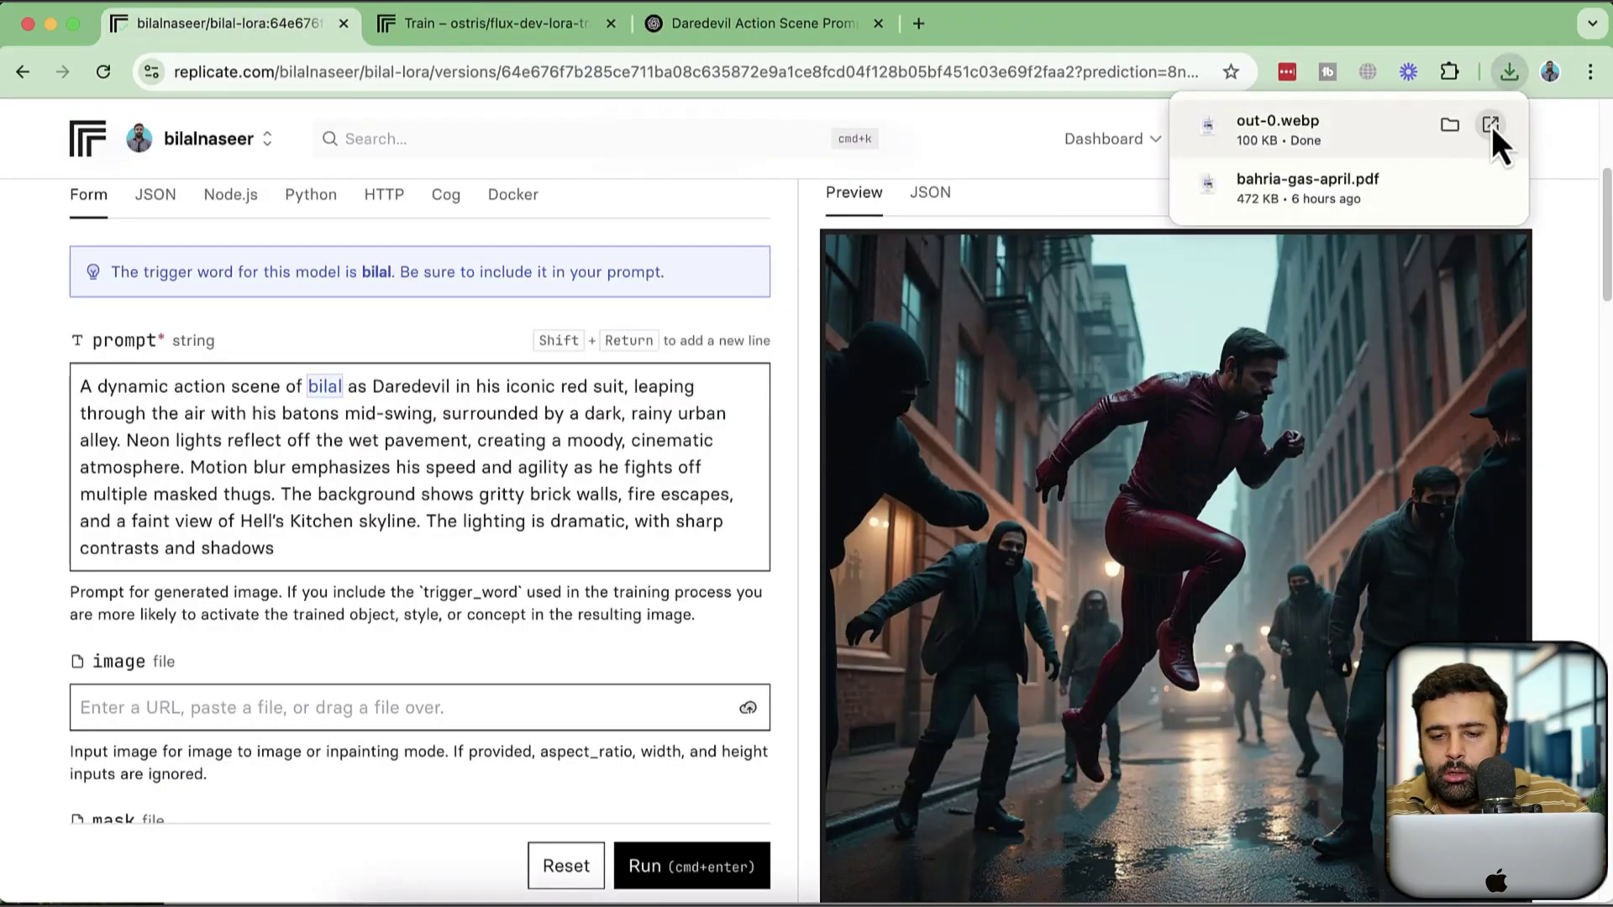
click(1490, 124)
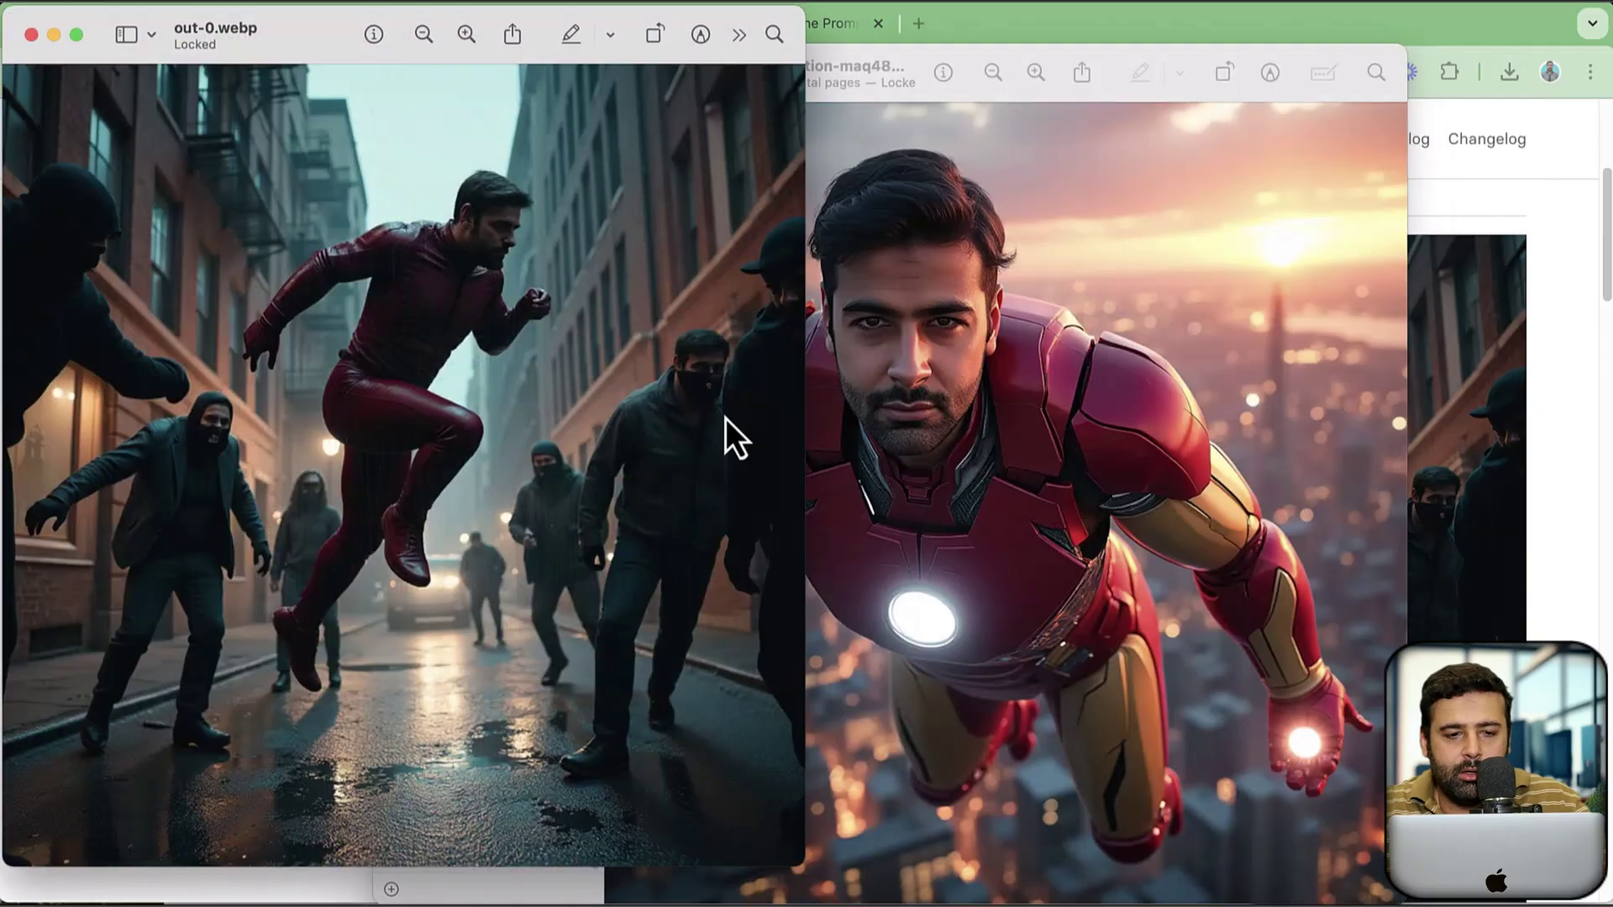
click(1201, 89)
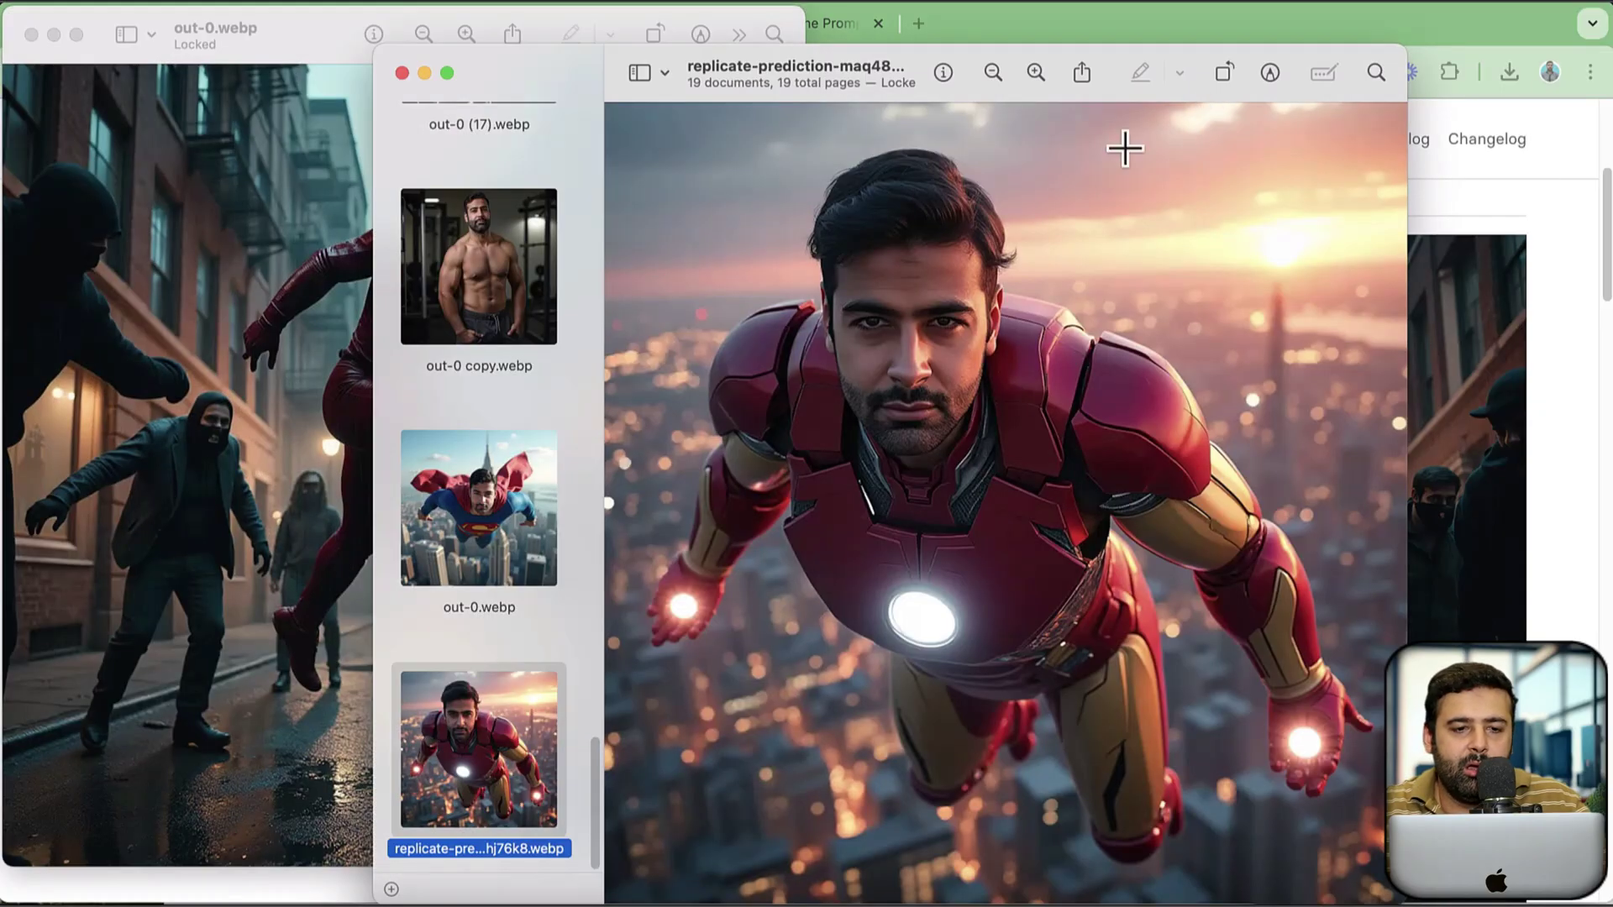
click(402, 74)
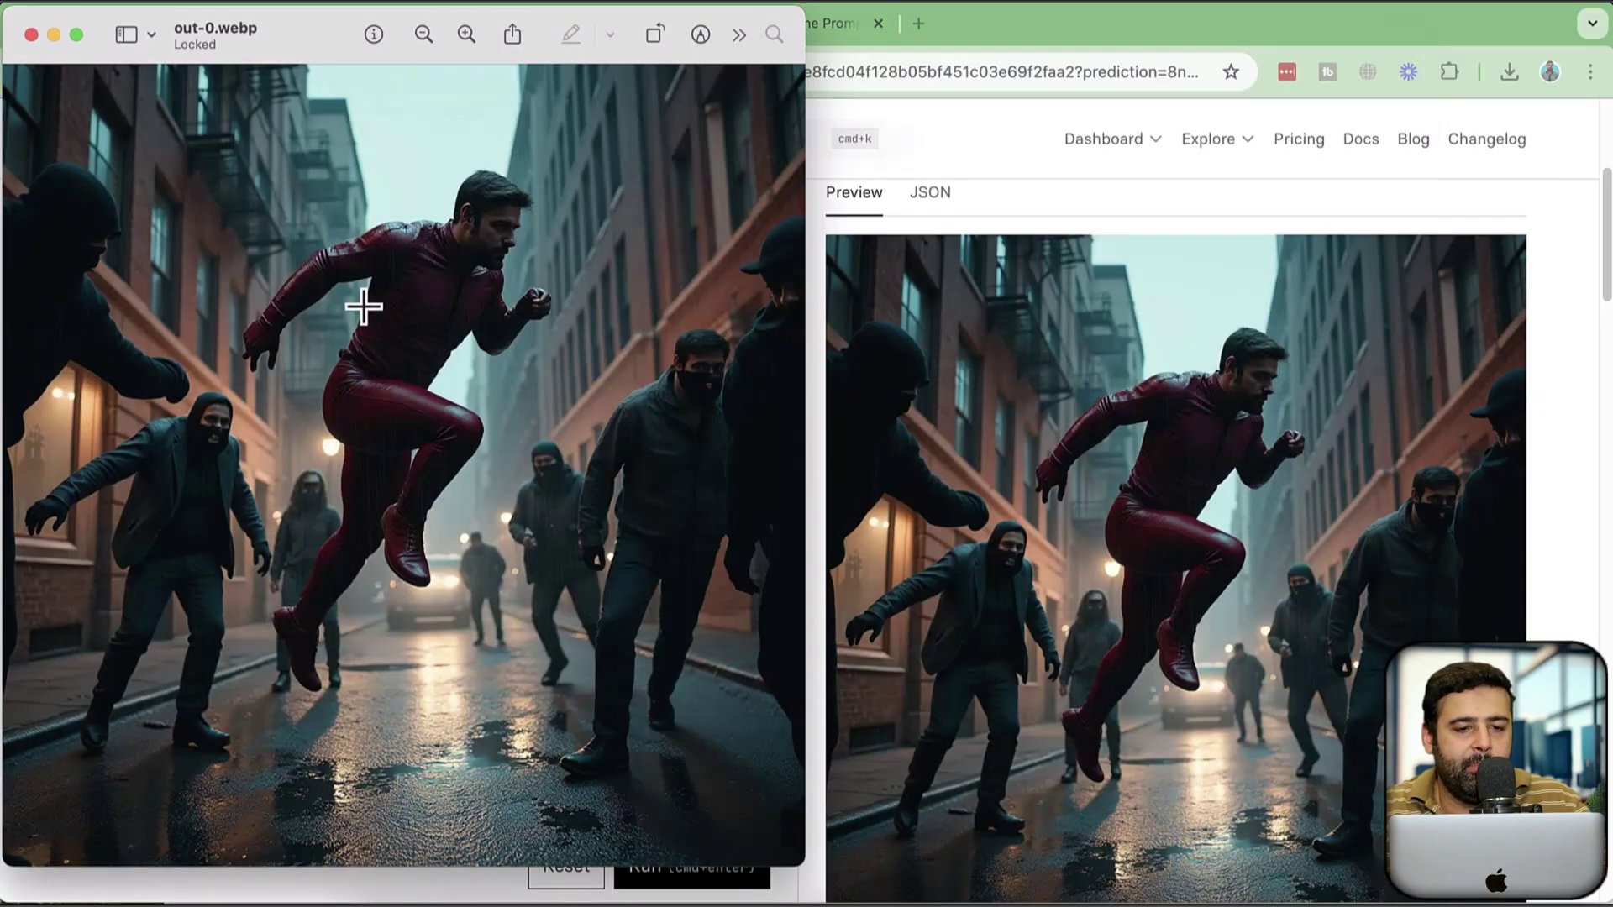
drag(92, 47, 614, 88)
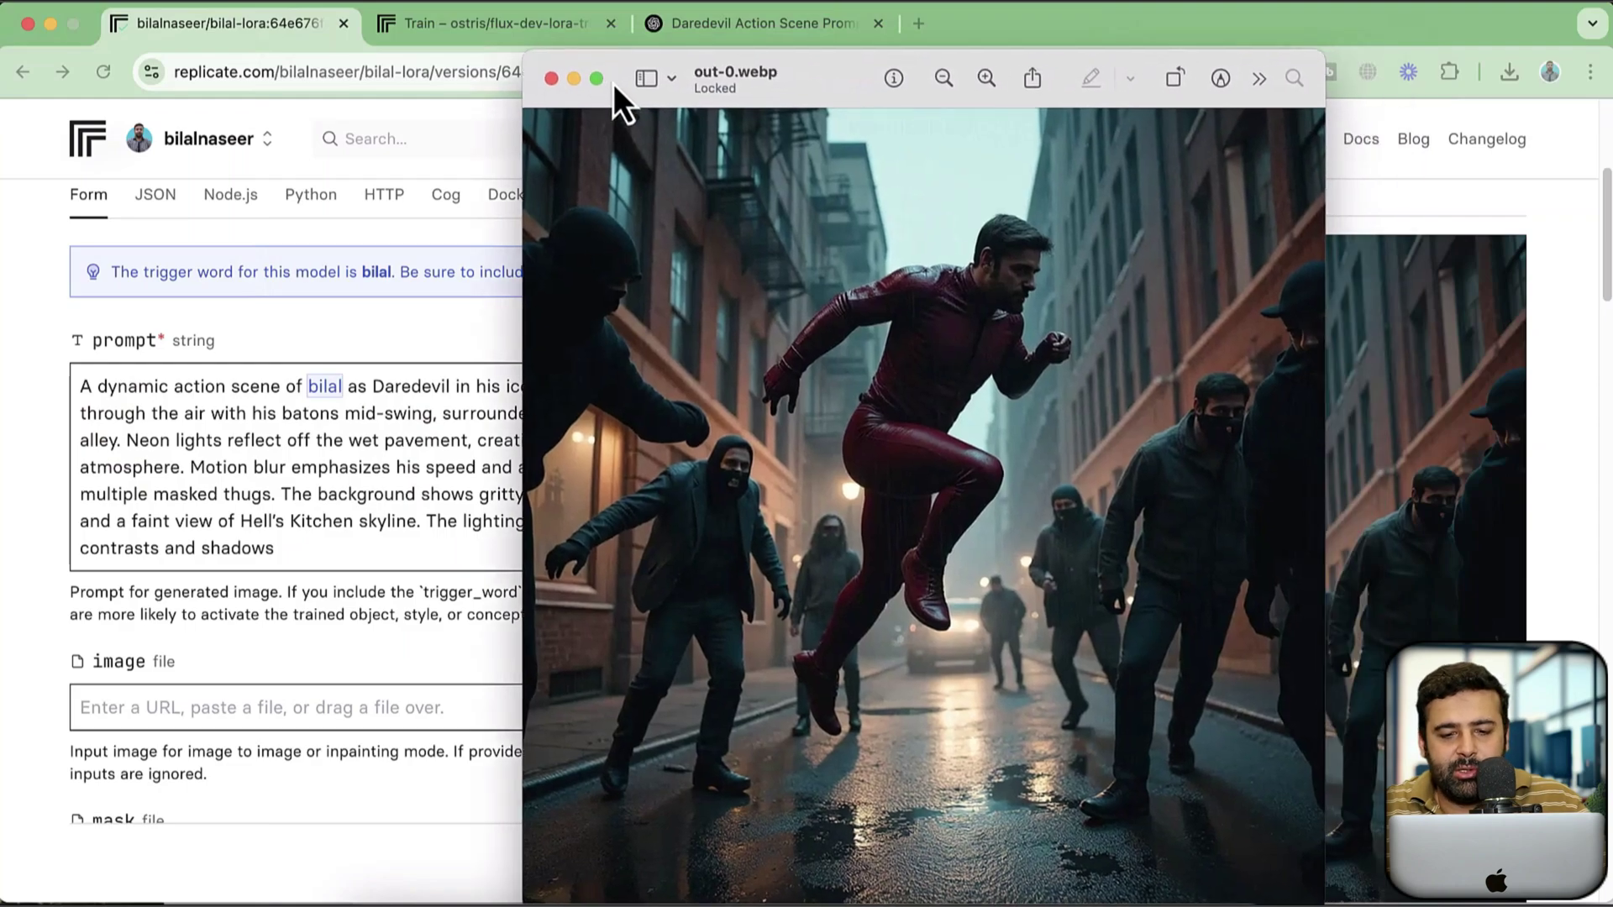
In a new ChatGPT chat, ask: "Please write a prompt for me to generate image of myself as daredevil front facing".
click(721, 46)
click(797, 796)
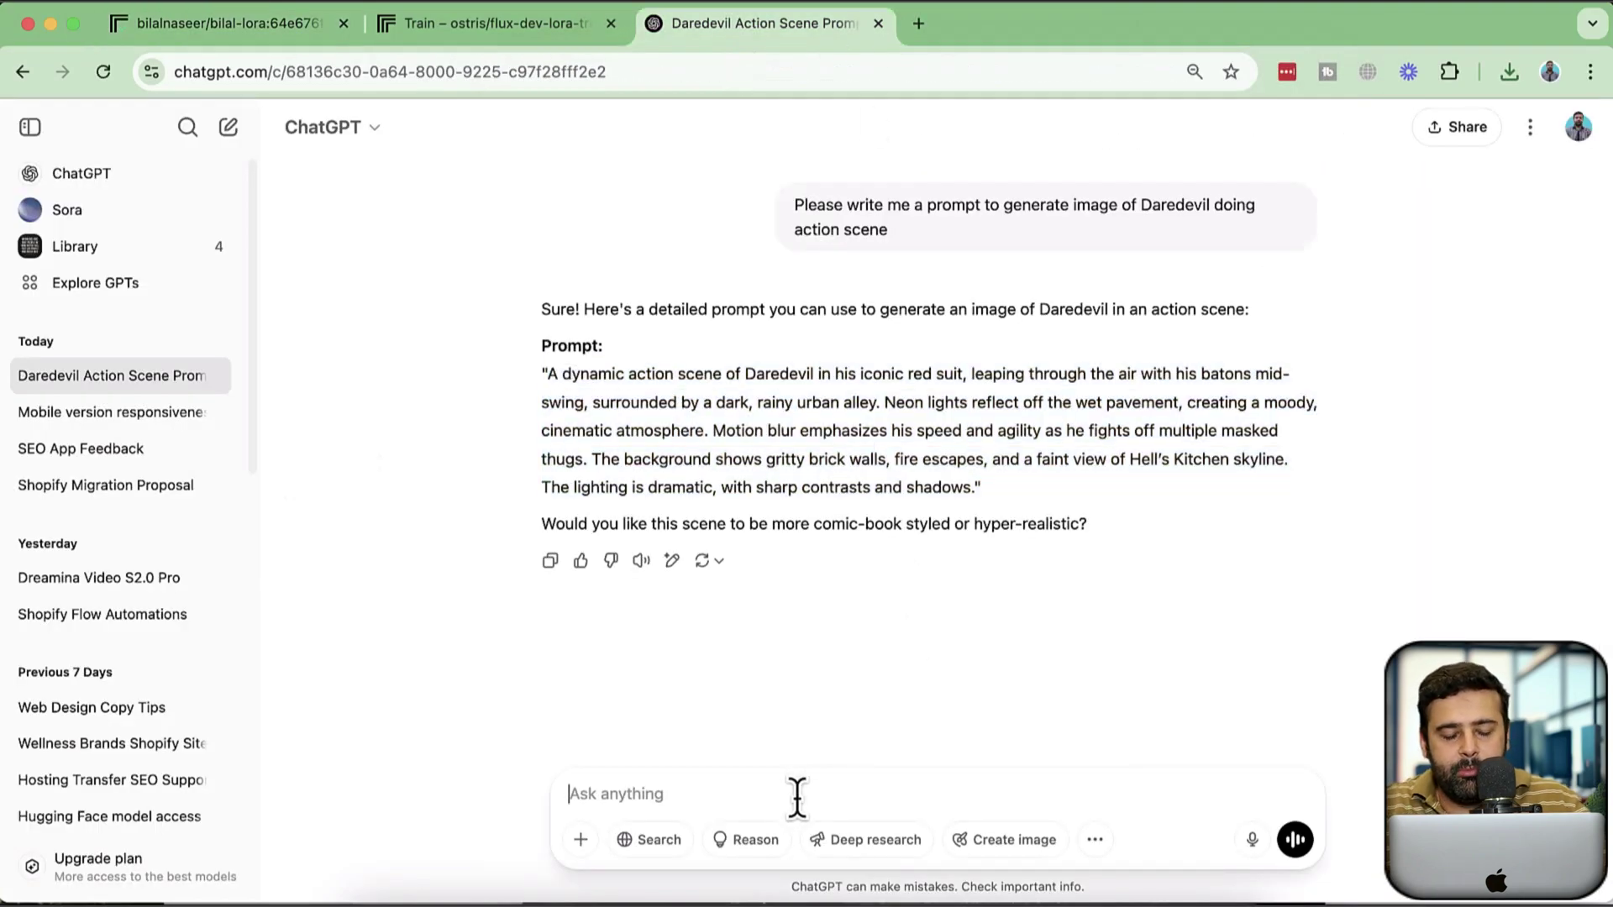
text(P)
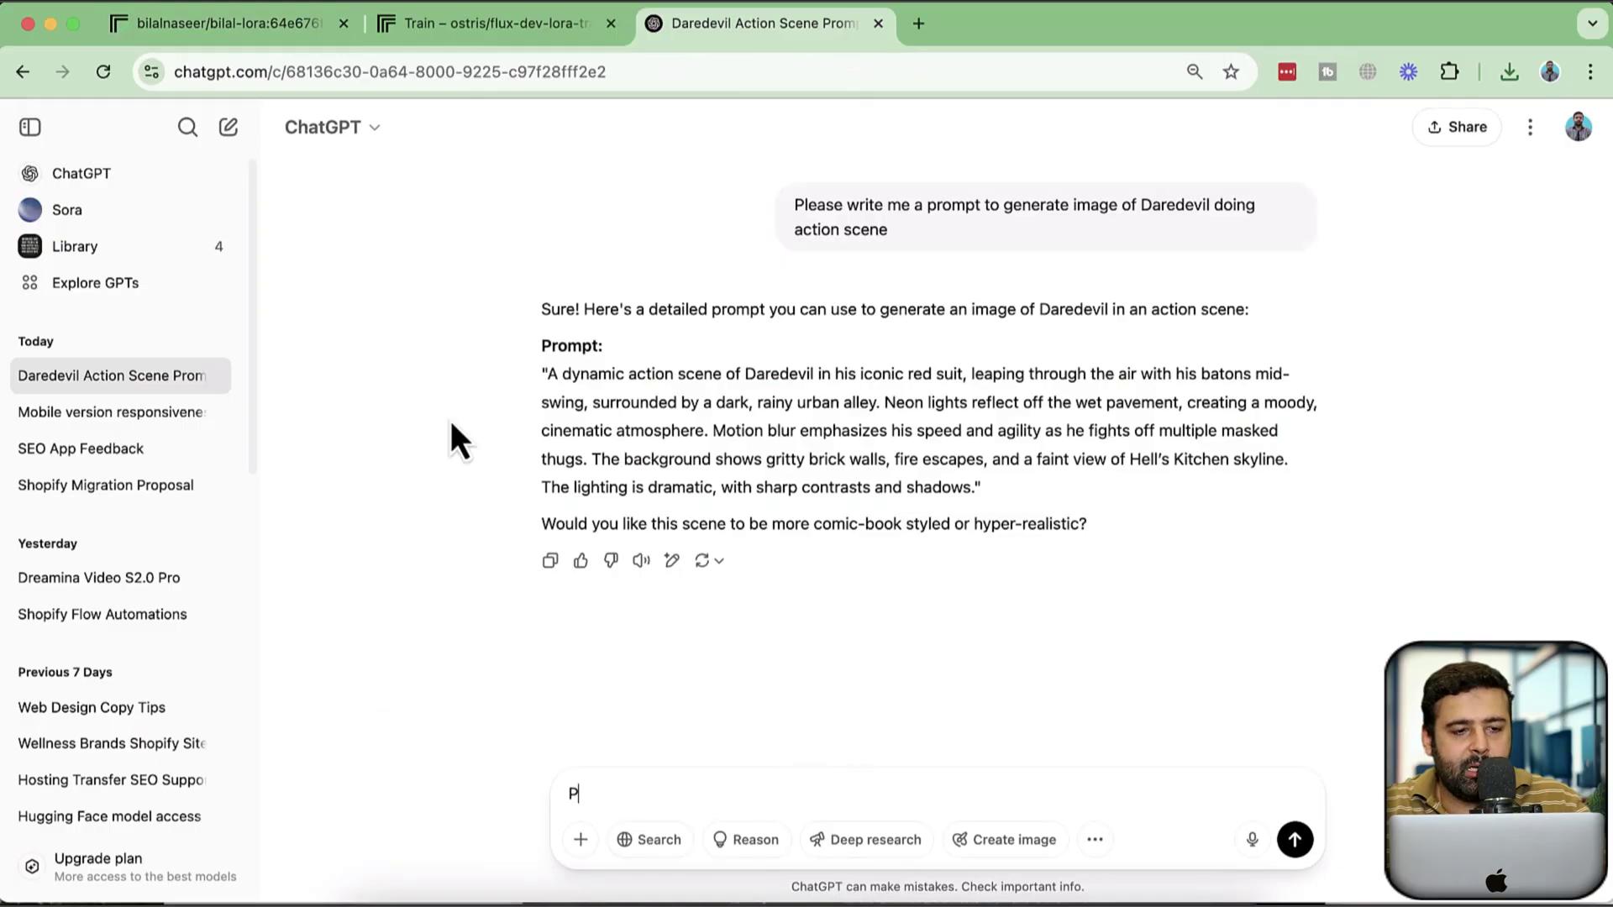
click(229, 128)
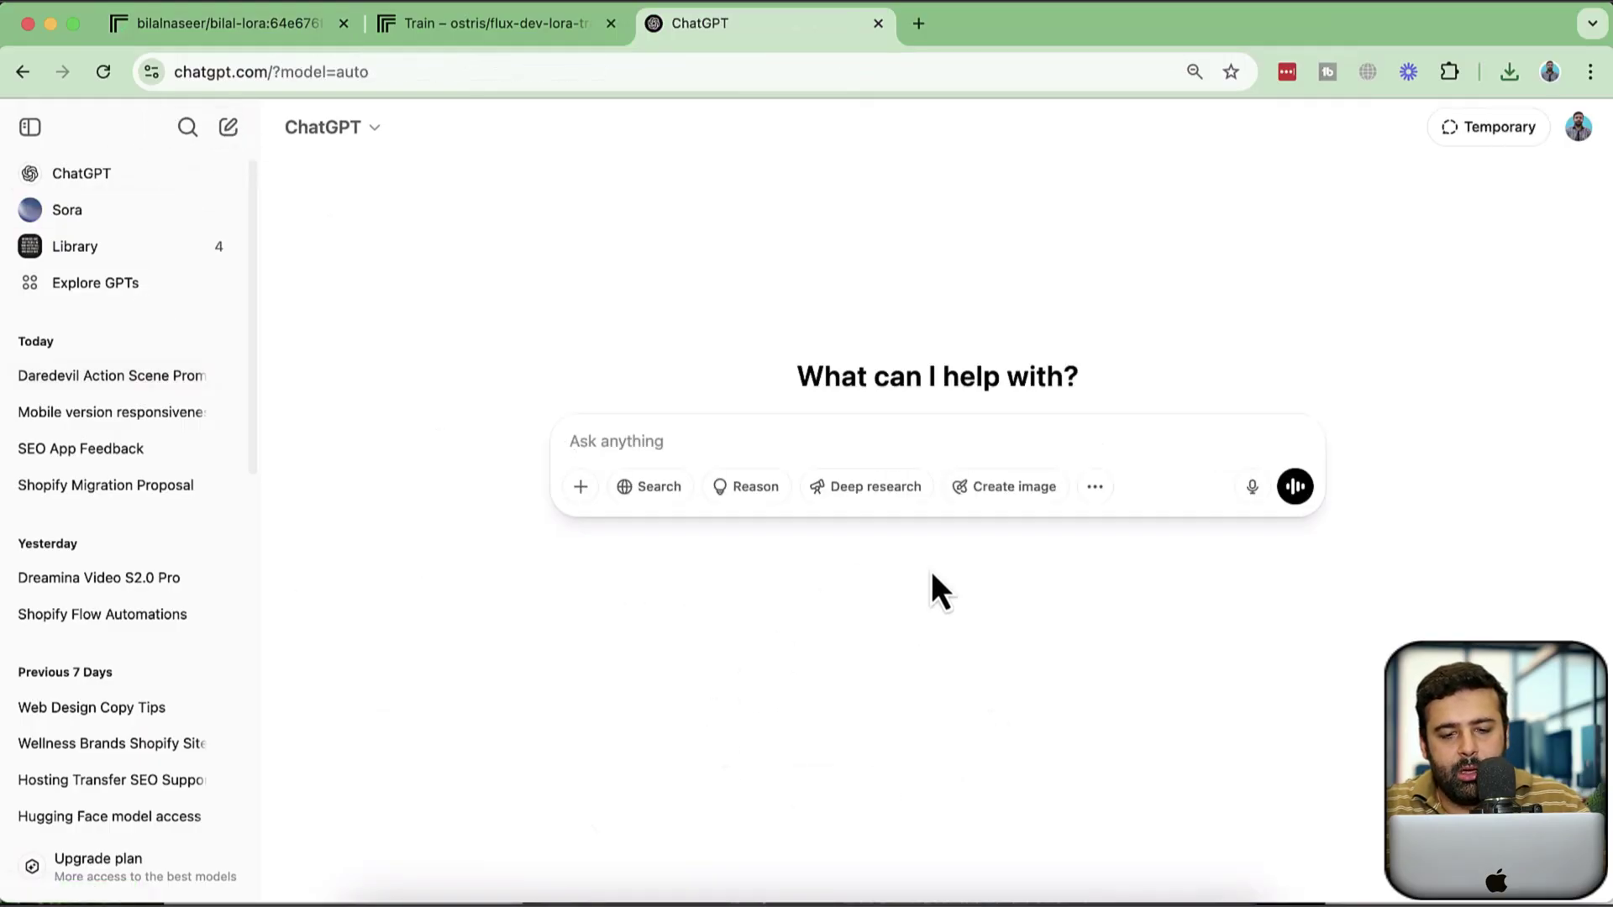
text(Please write a prompt)
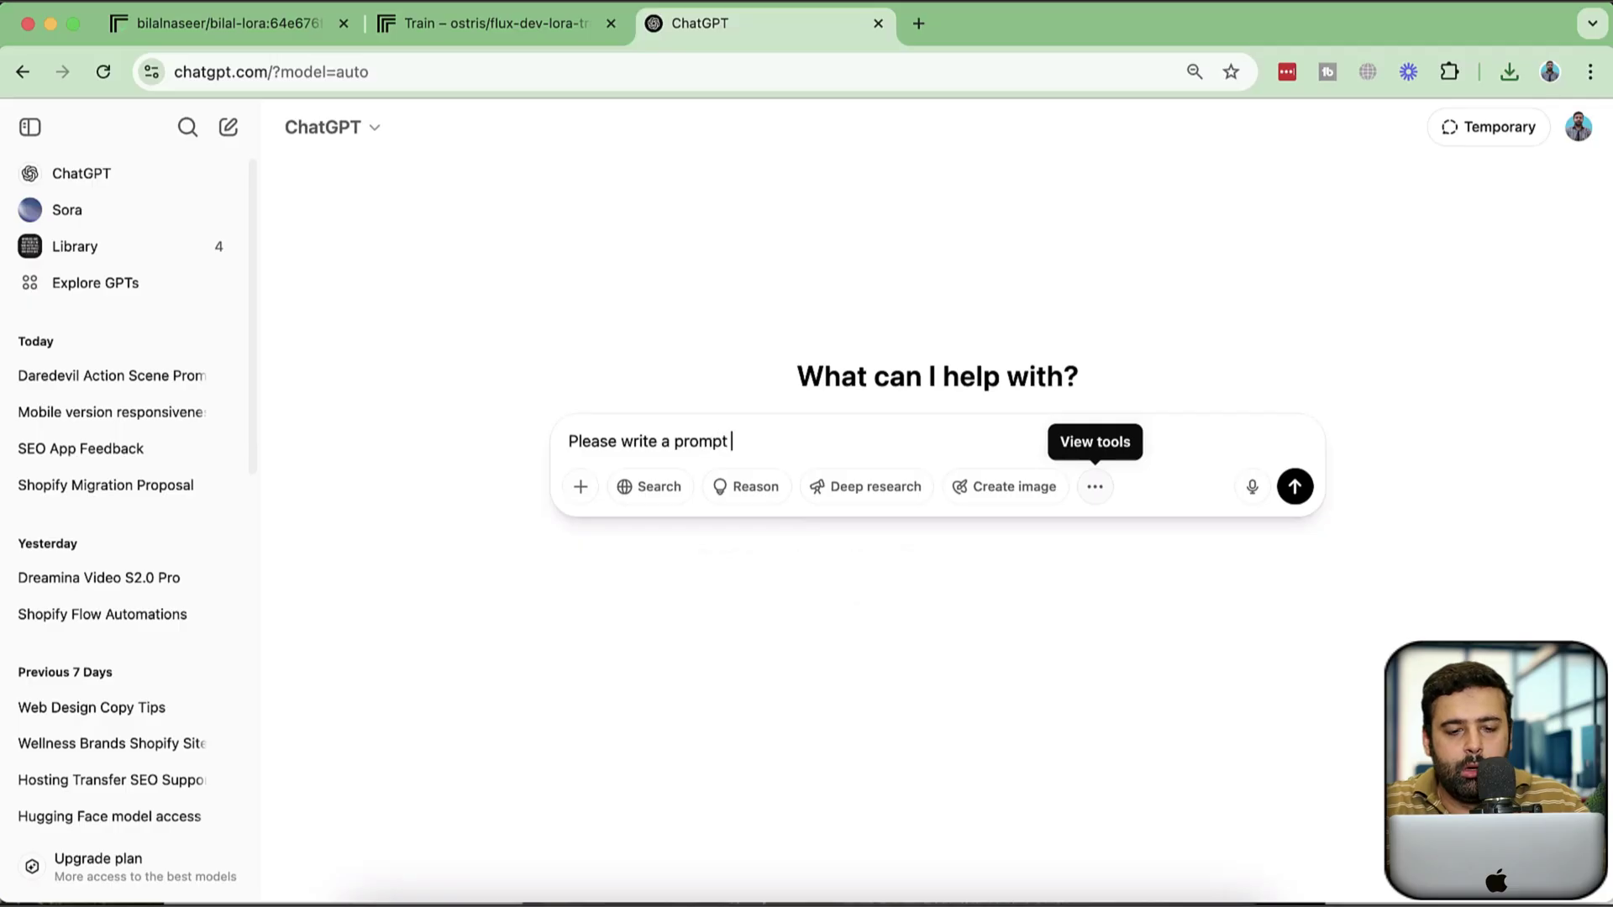
text(for me)
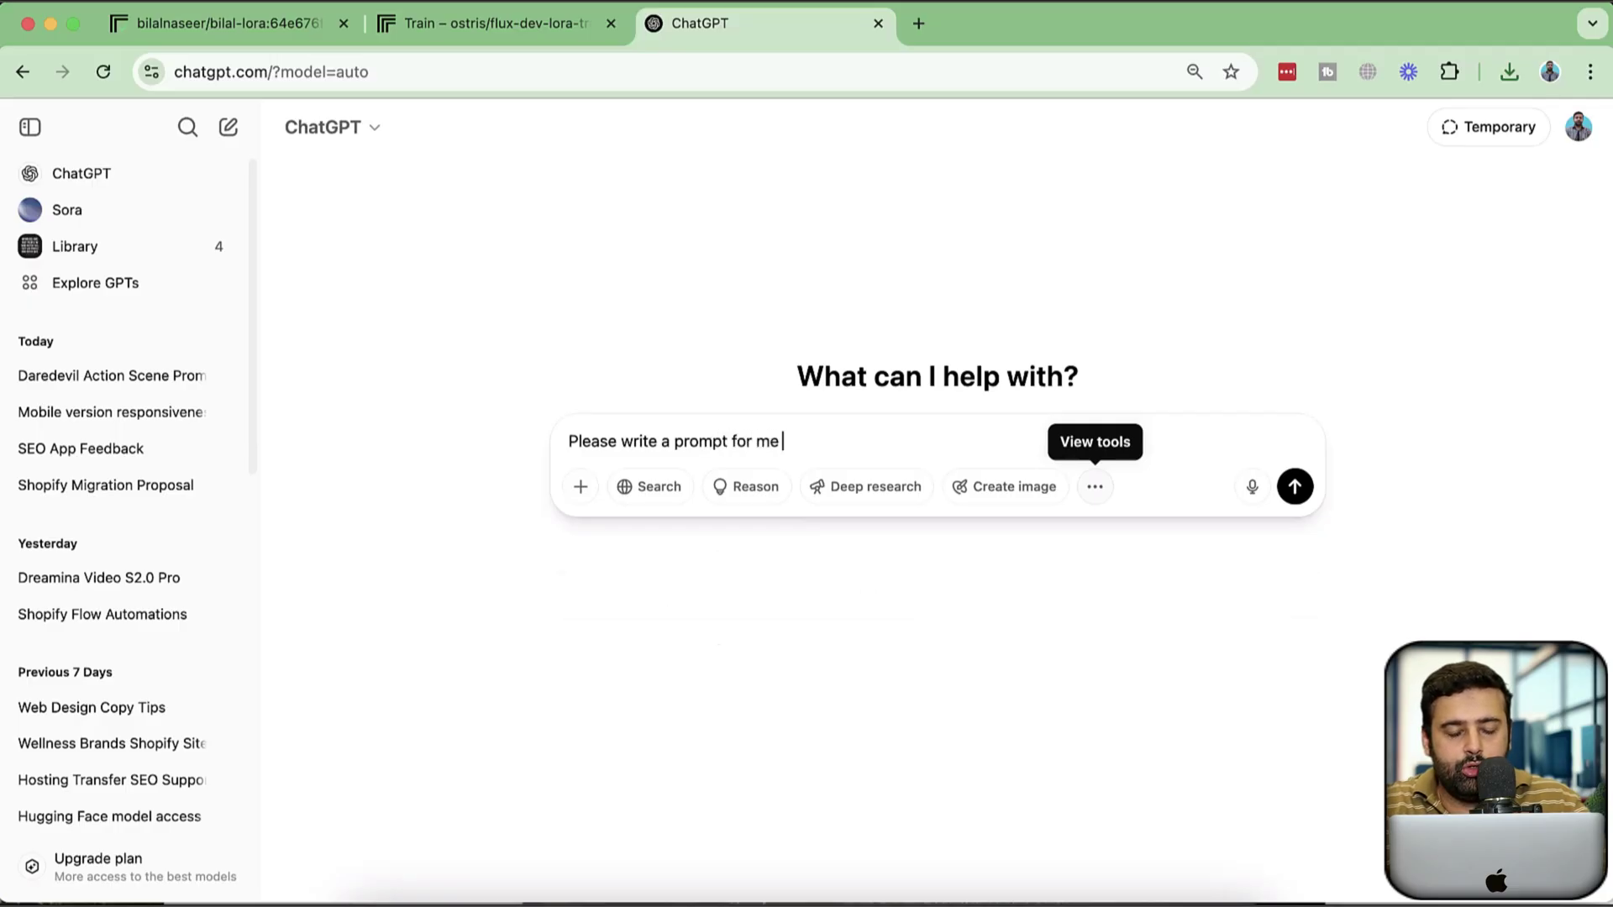
text( to generate imag)
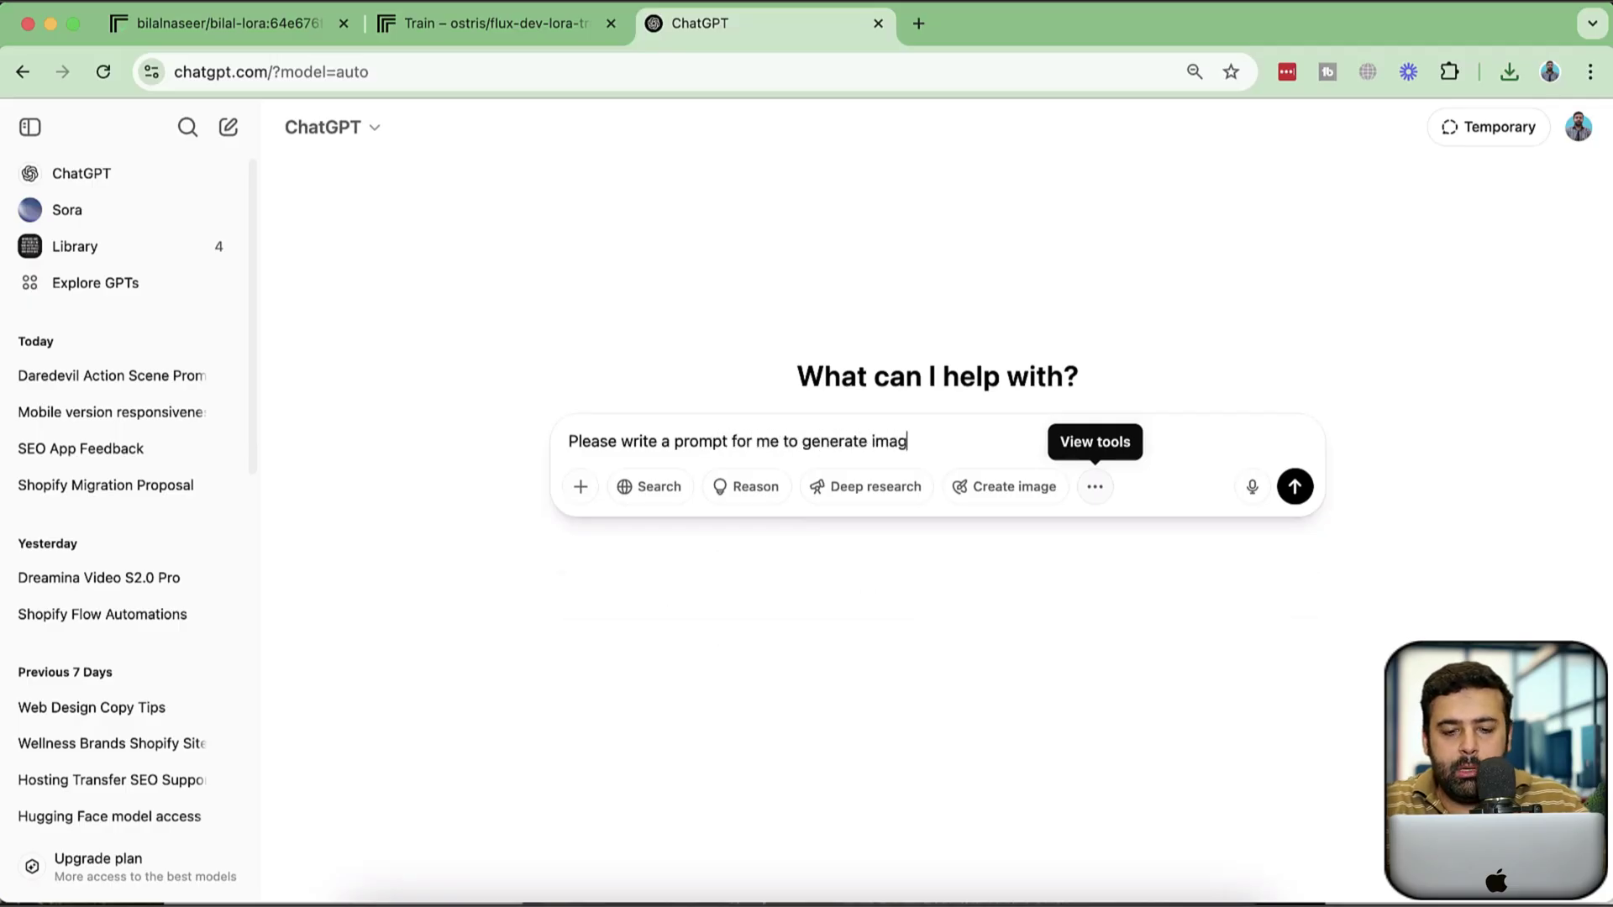
text(e of myself as)
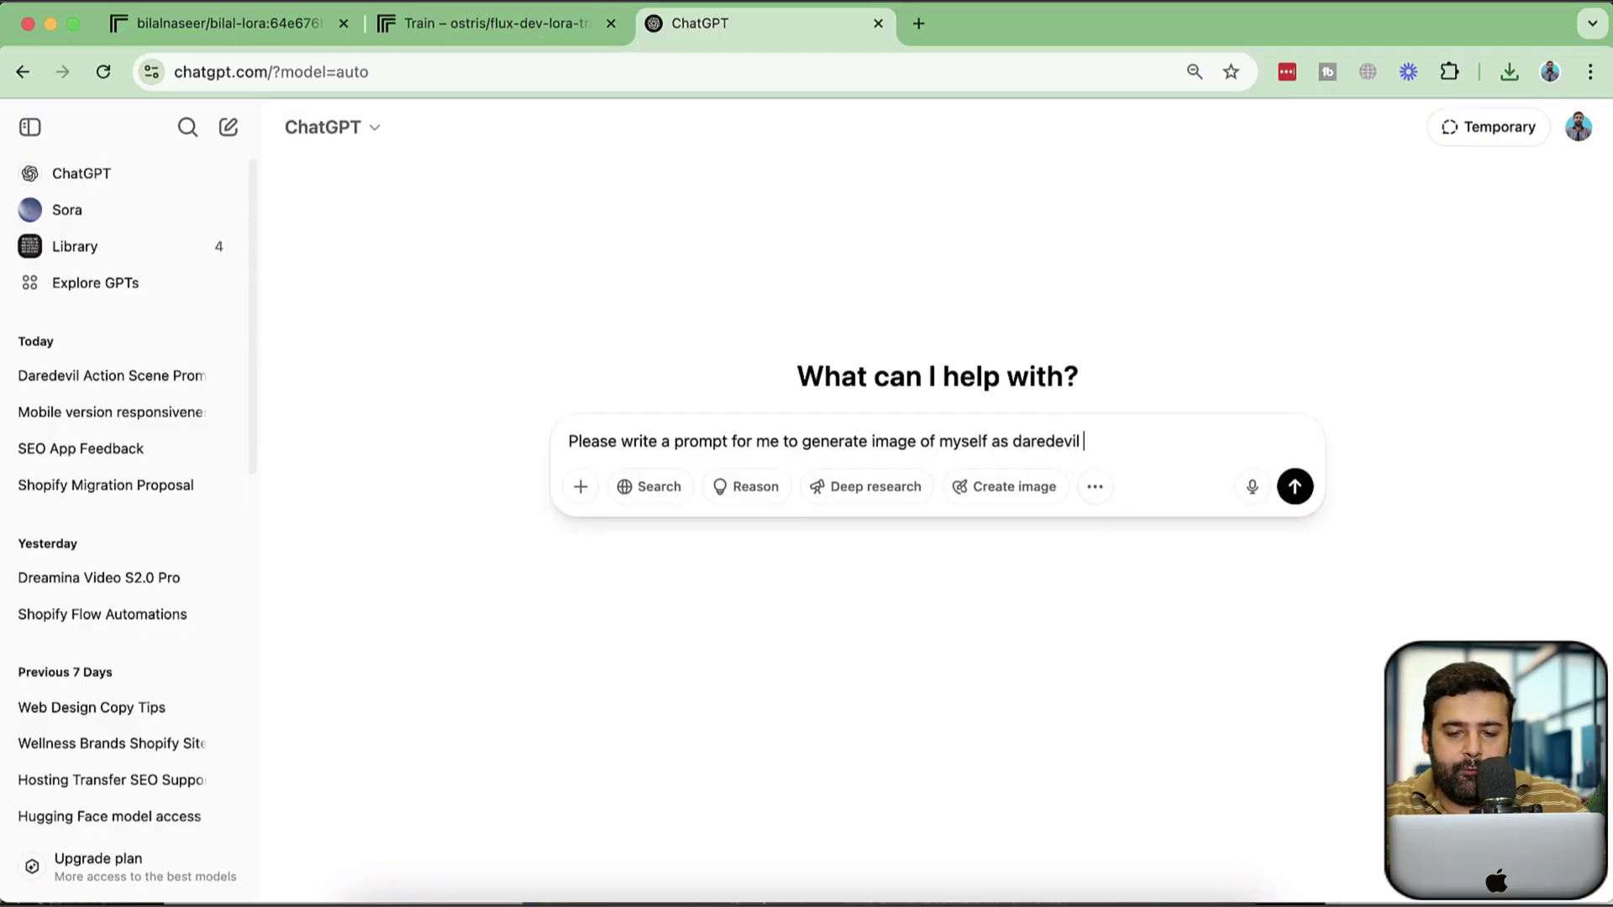
text(daredevil front fa)
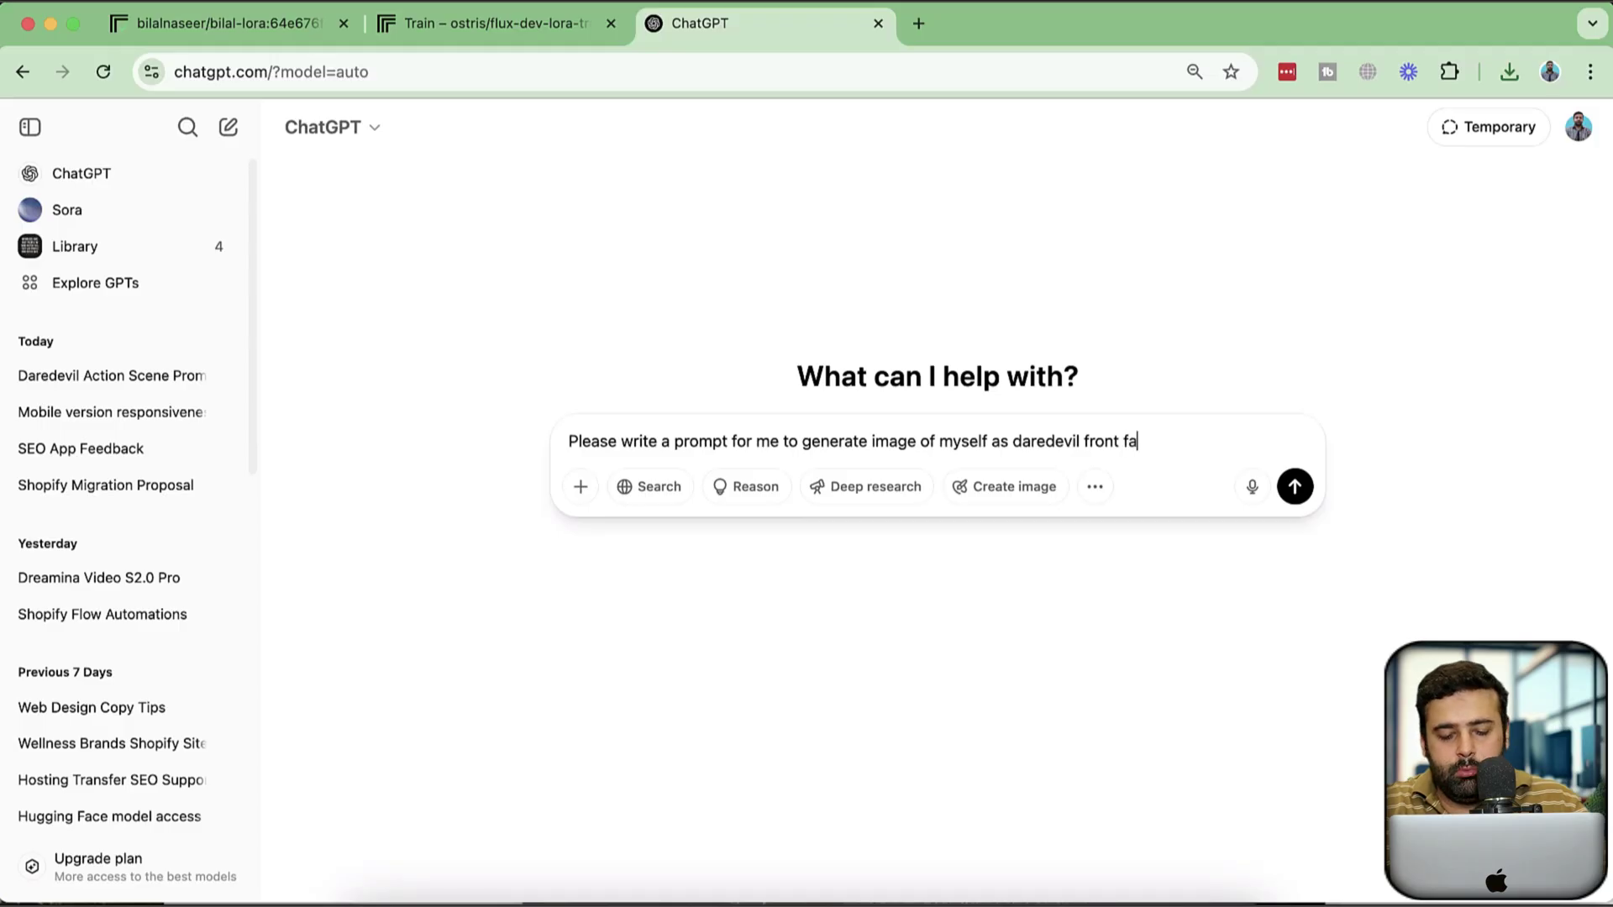
text(cing)
key(Return)
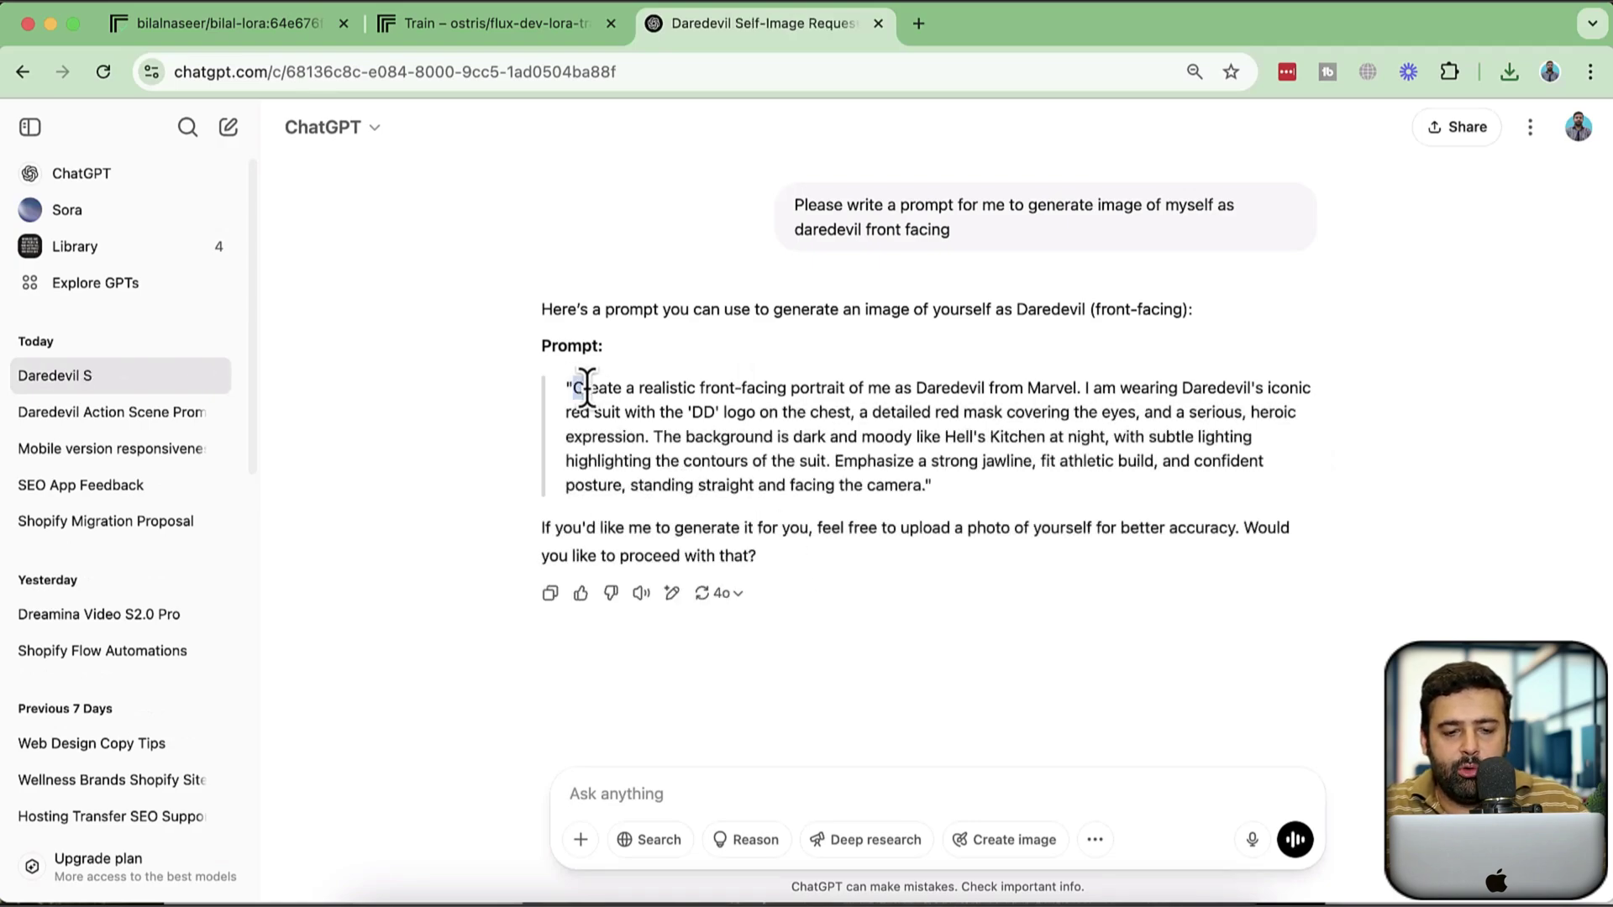
Replace the LoRA model's prompt on Replicate with the front-facing Daredevil portrait prompt copied from ChatGPT's answer.
drag(575, 388, 932, 486)
key(super+c)
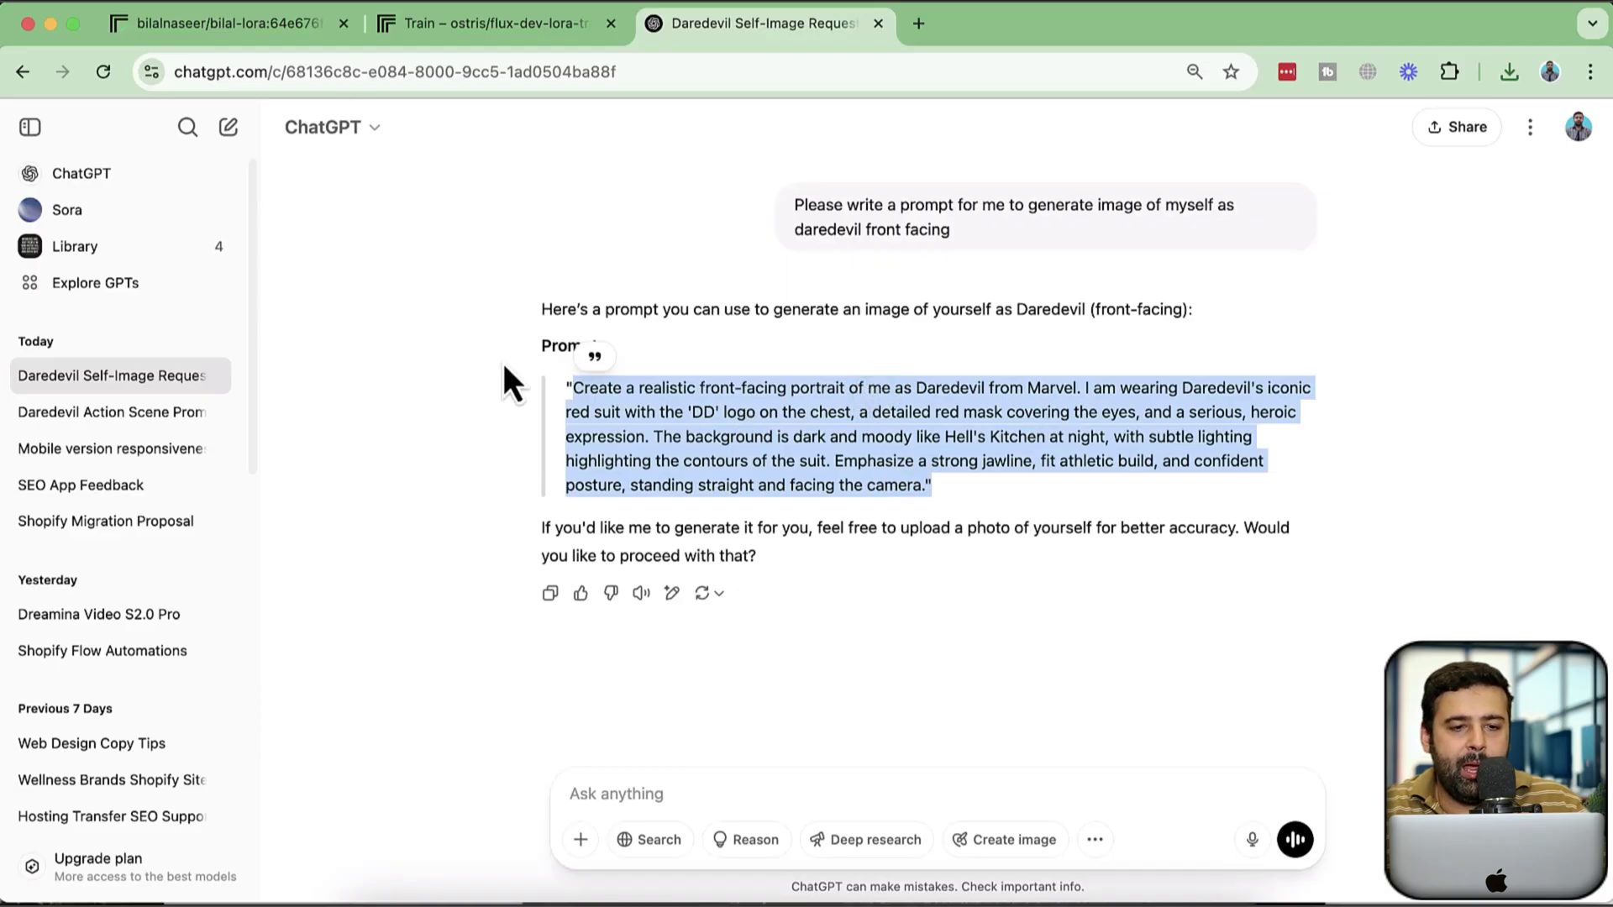
click(423, 41)
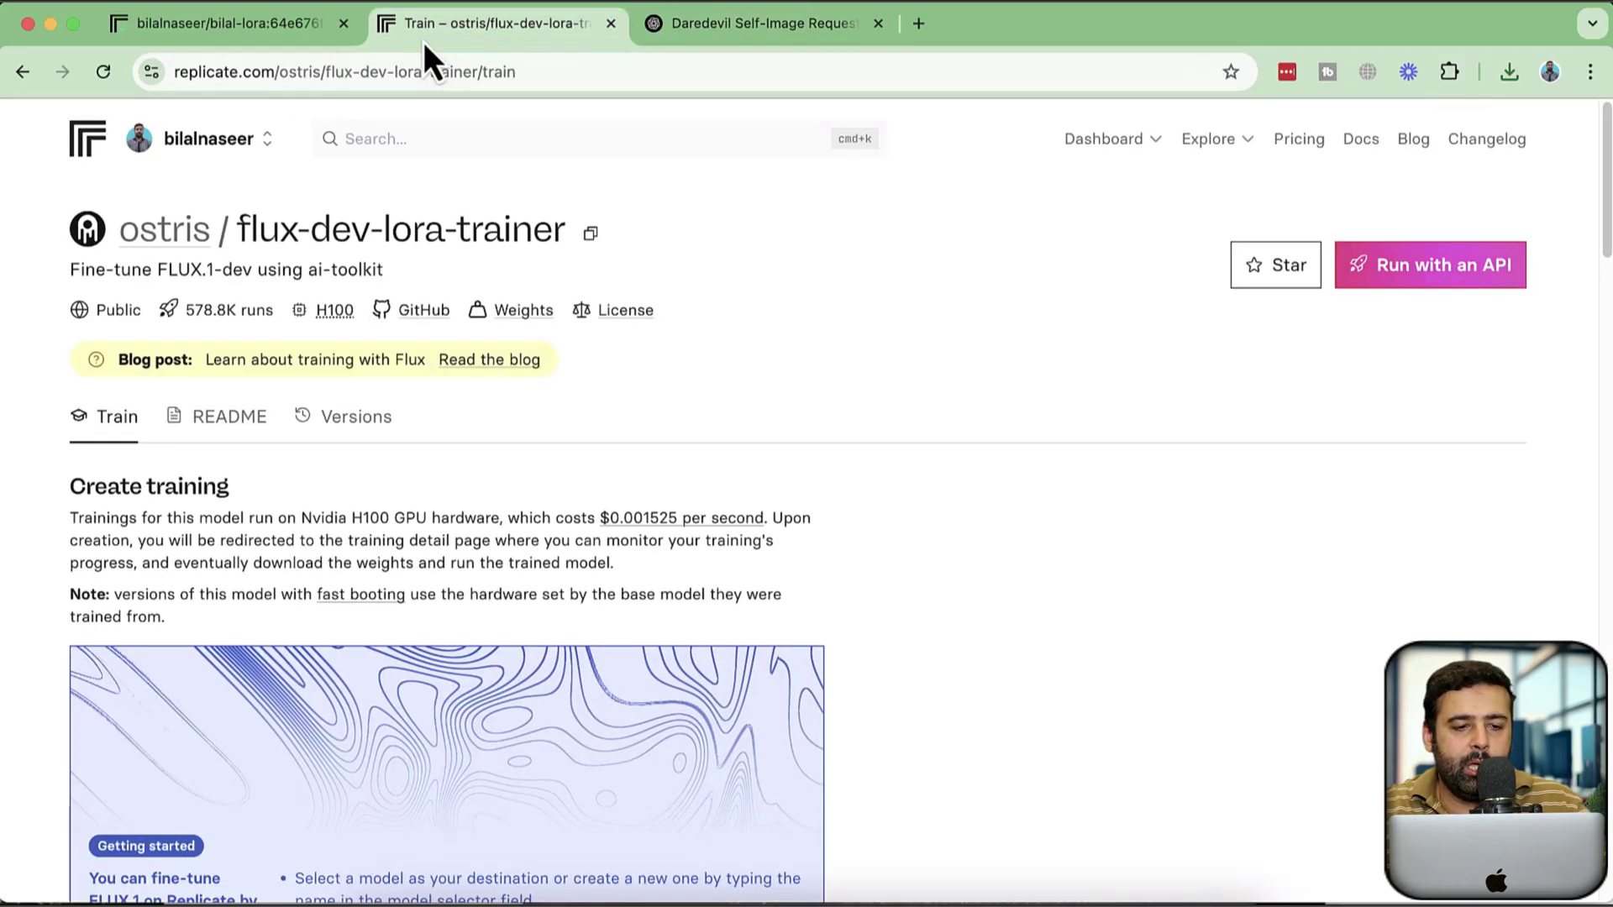
click(262, 34)
click(342, 439)
key(super+a)
key(super+v)
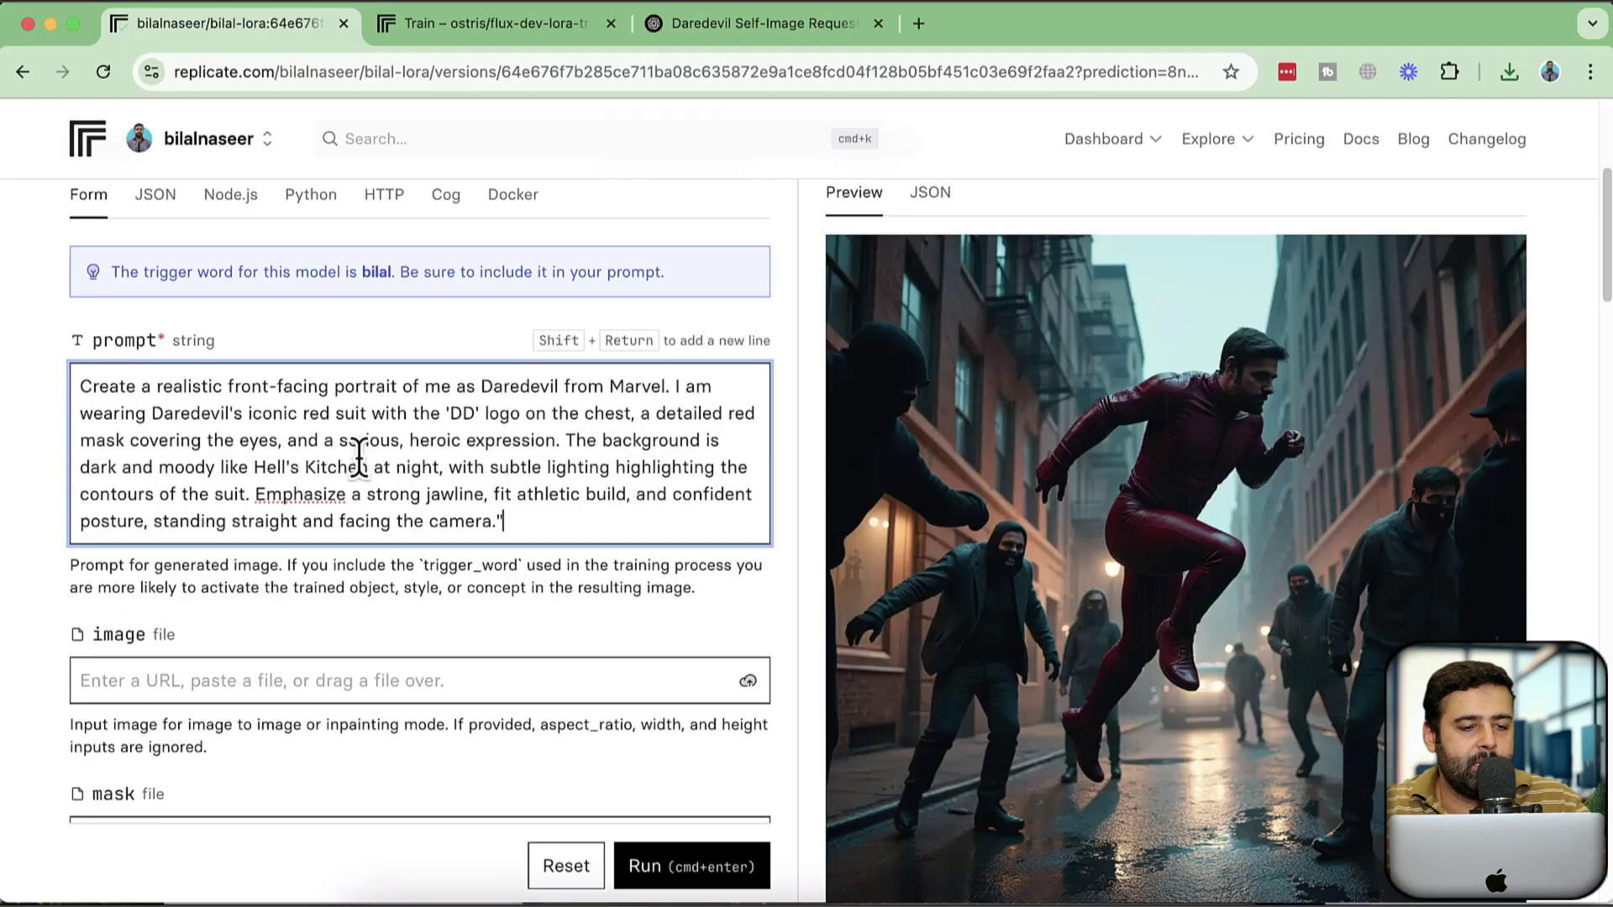
Replace "me" in the front-facing Daredevil prompt with the model's trigger word.
double_click(436, 386)
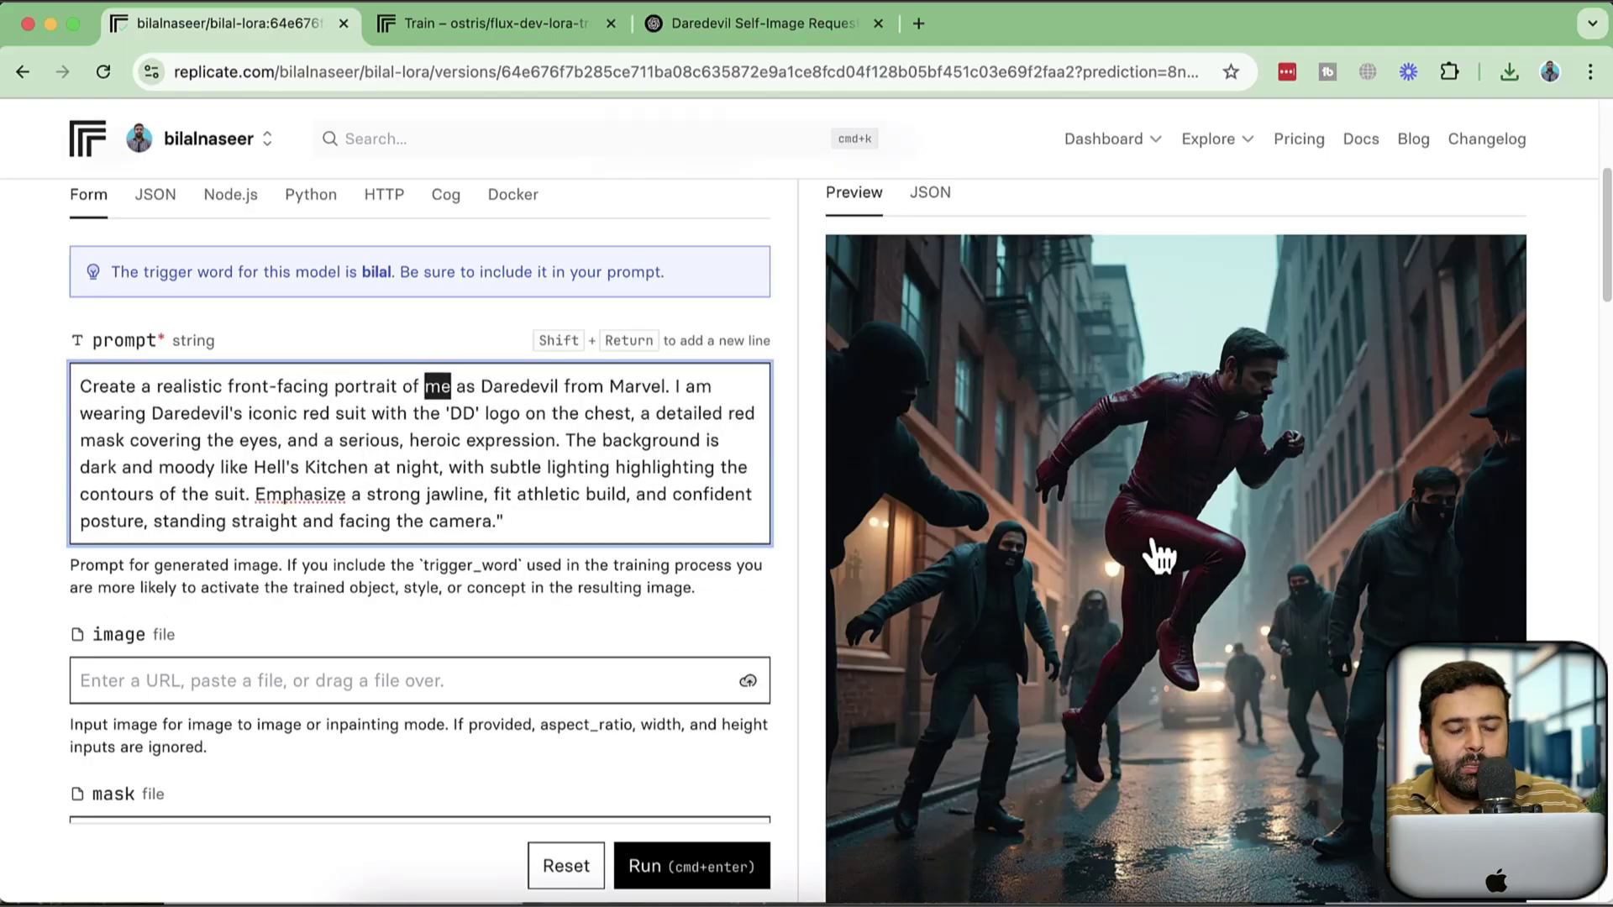
text(bilal)
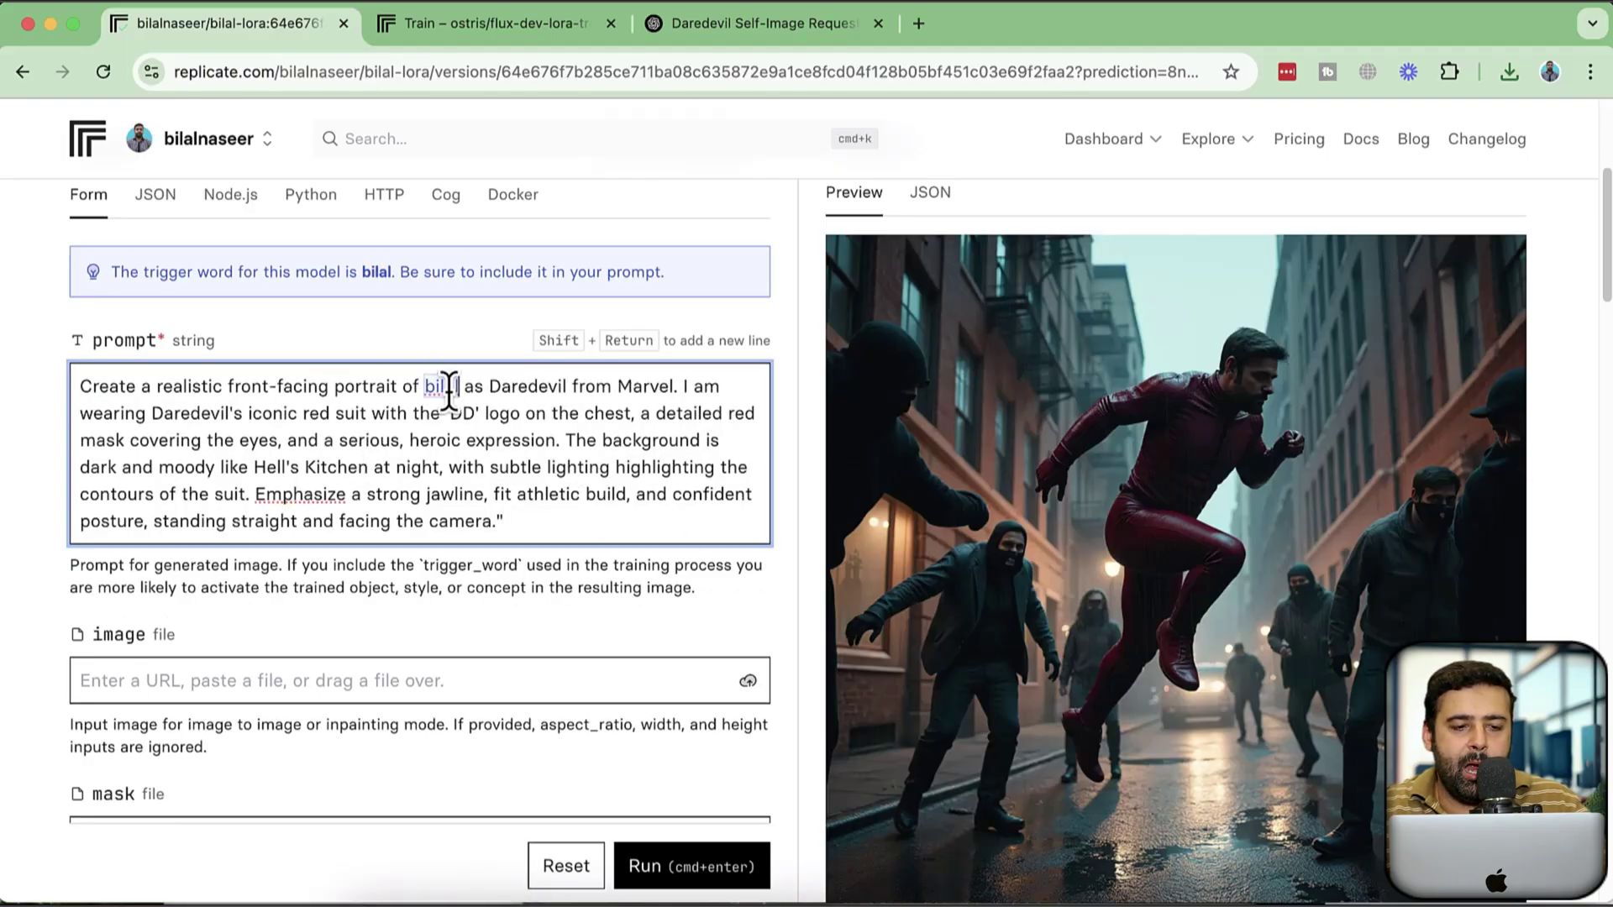
double_click(378, 271)
Check the trigger_word entry on the LoRA training form and return to the trained model's page.
scroll(365, 335, up, 3)
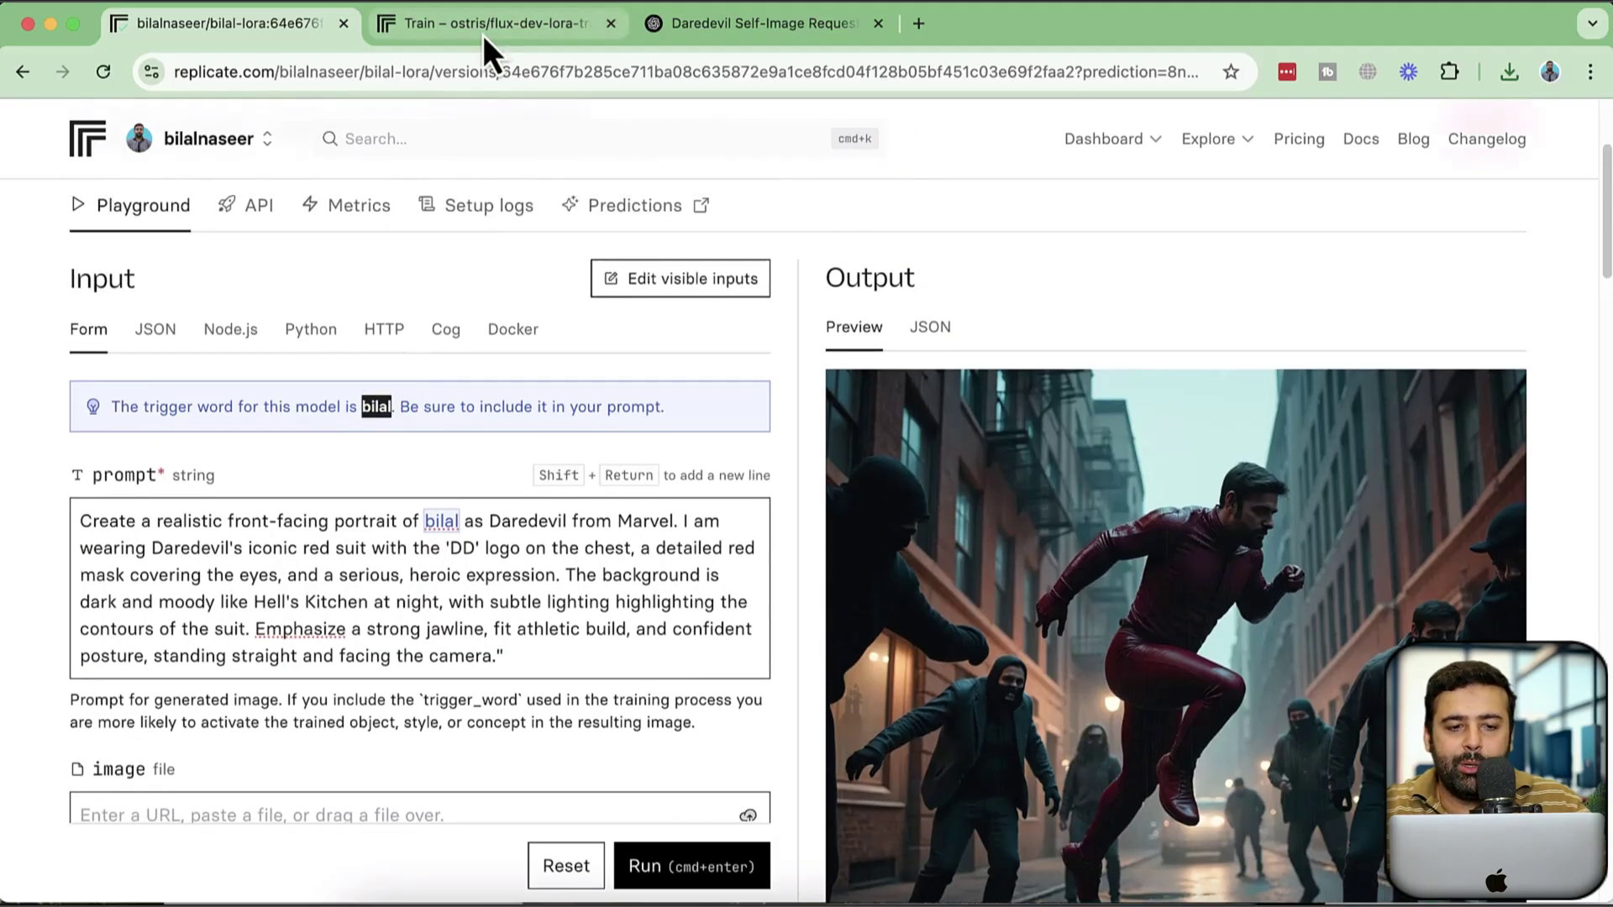
click(482, 30)
scroll(948, 400, down, 15)
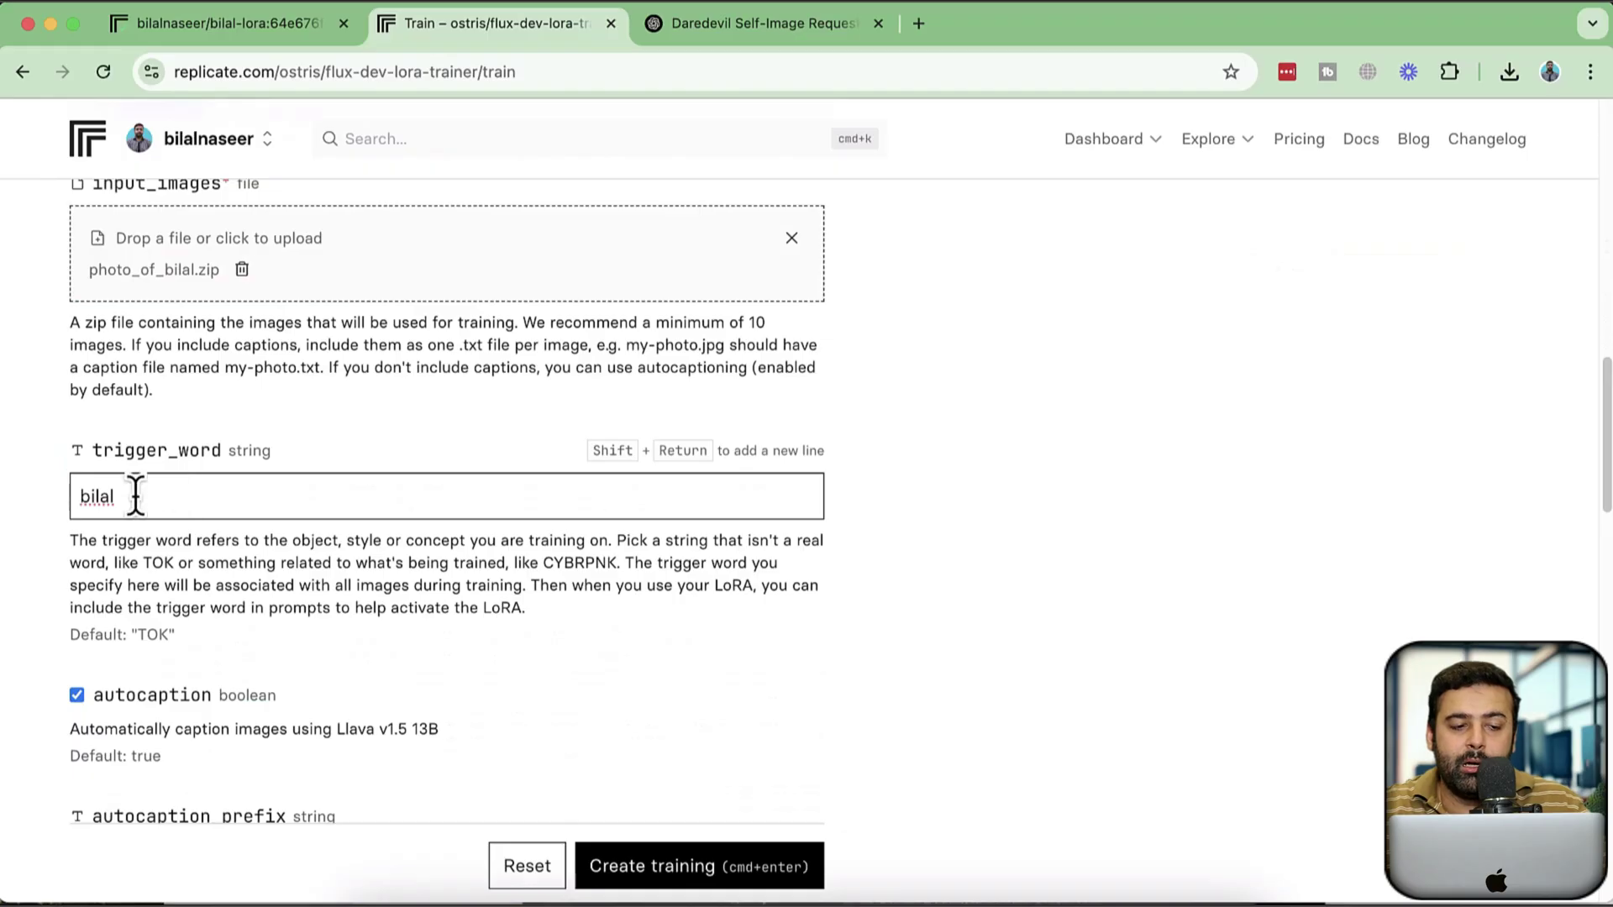
click(264, 40)
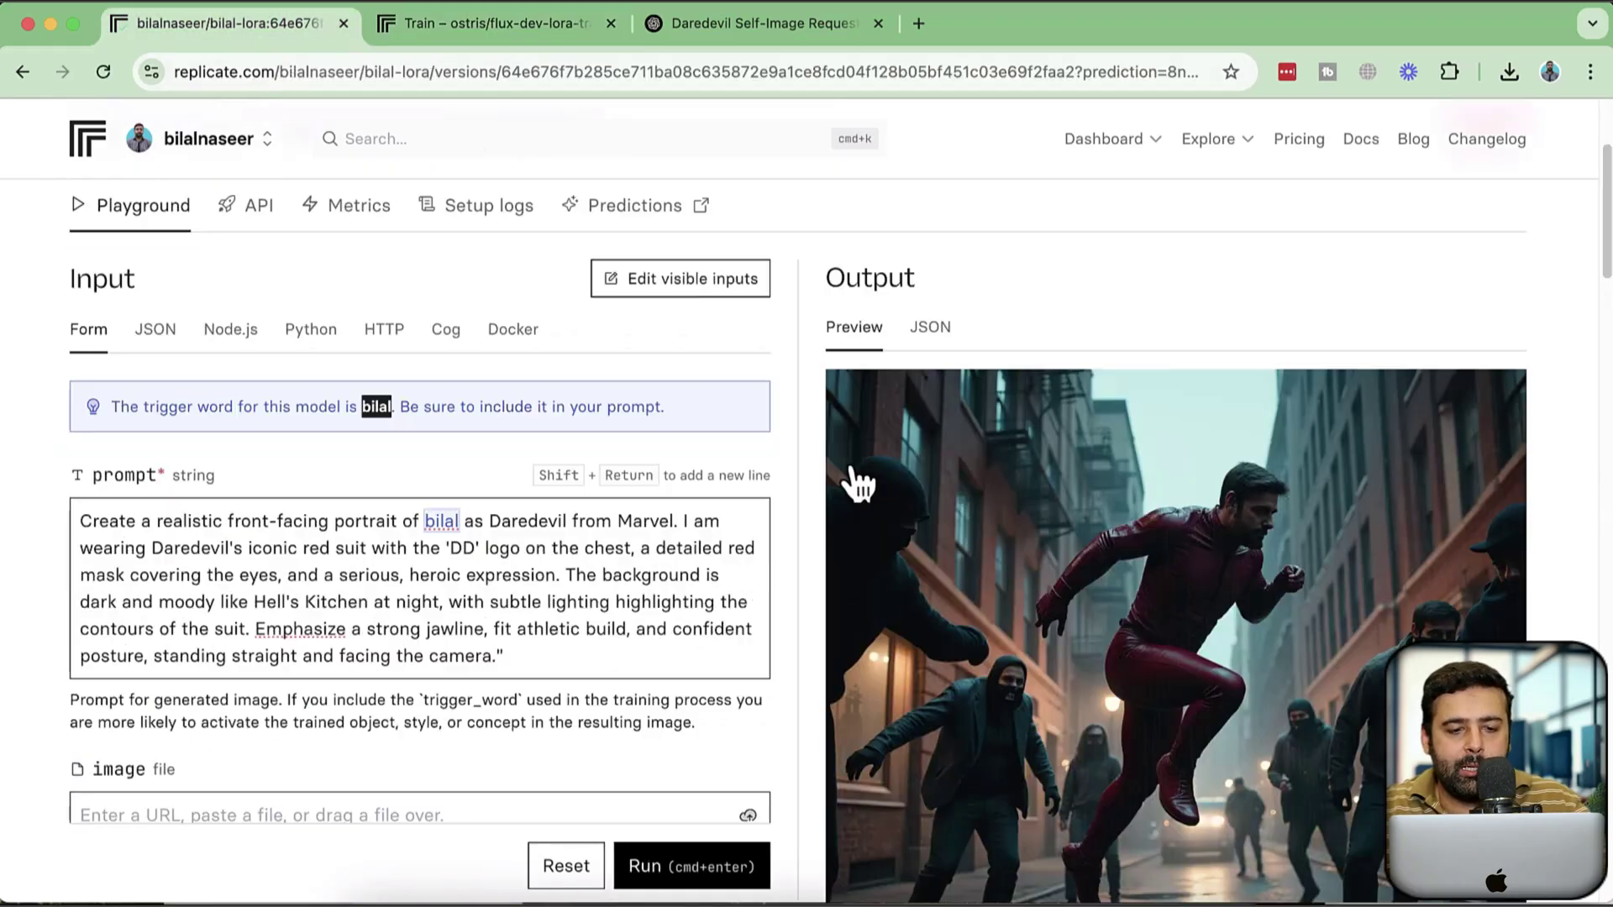
Run the prediction with the front-facing Daredevil prompt and look over the generated portrait.
click(712, 884)
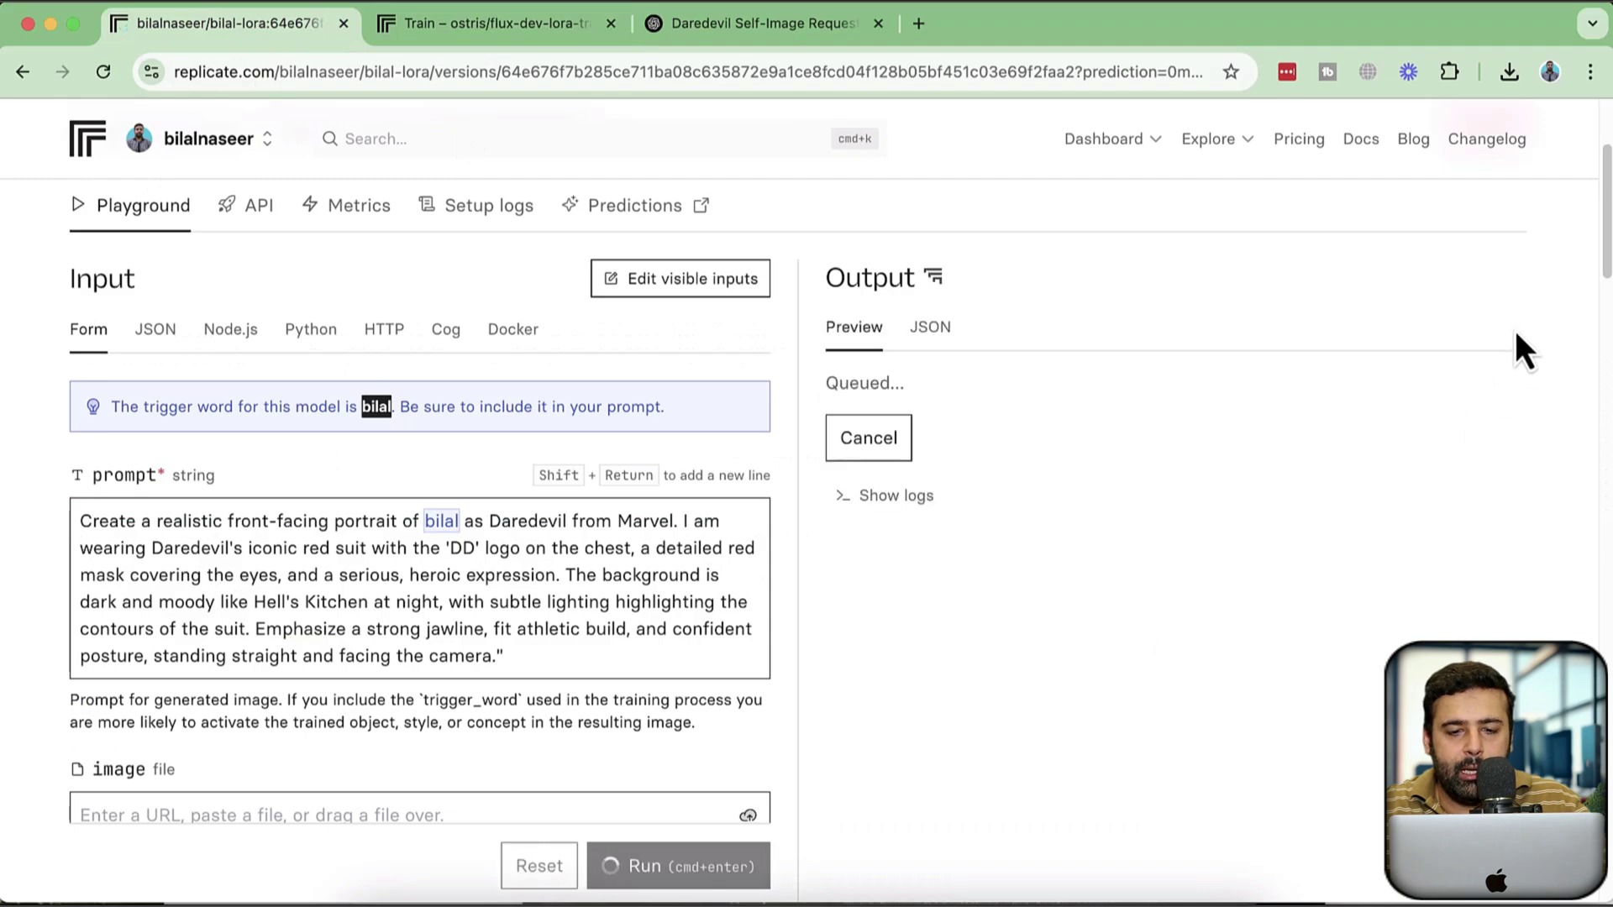
scroll(1514, 336, down, 2)
scroll(1516, 334, down, 1)
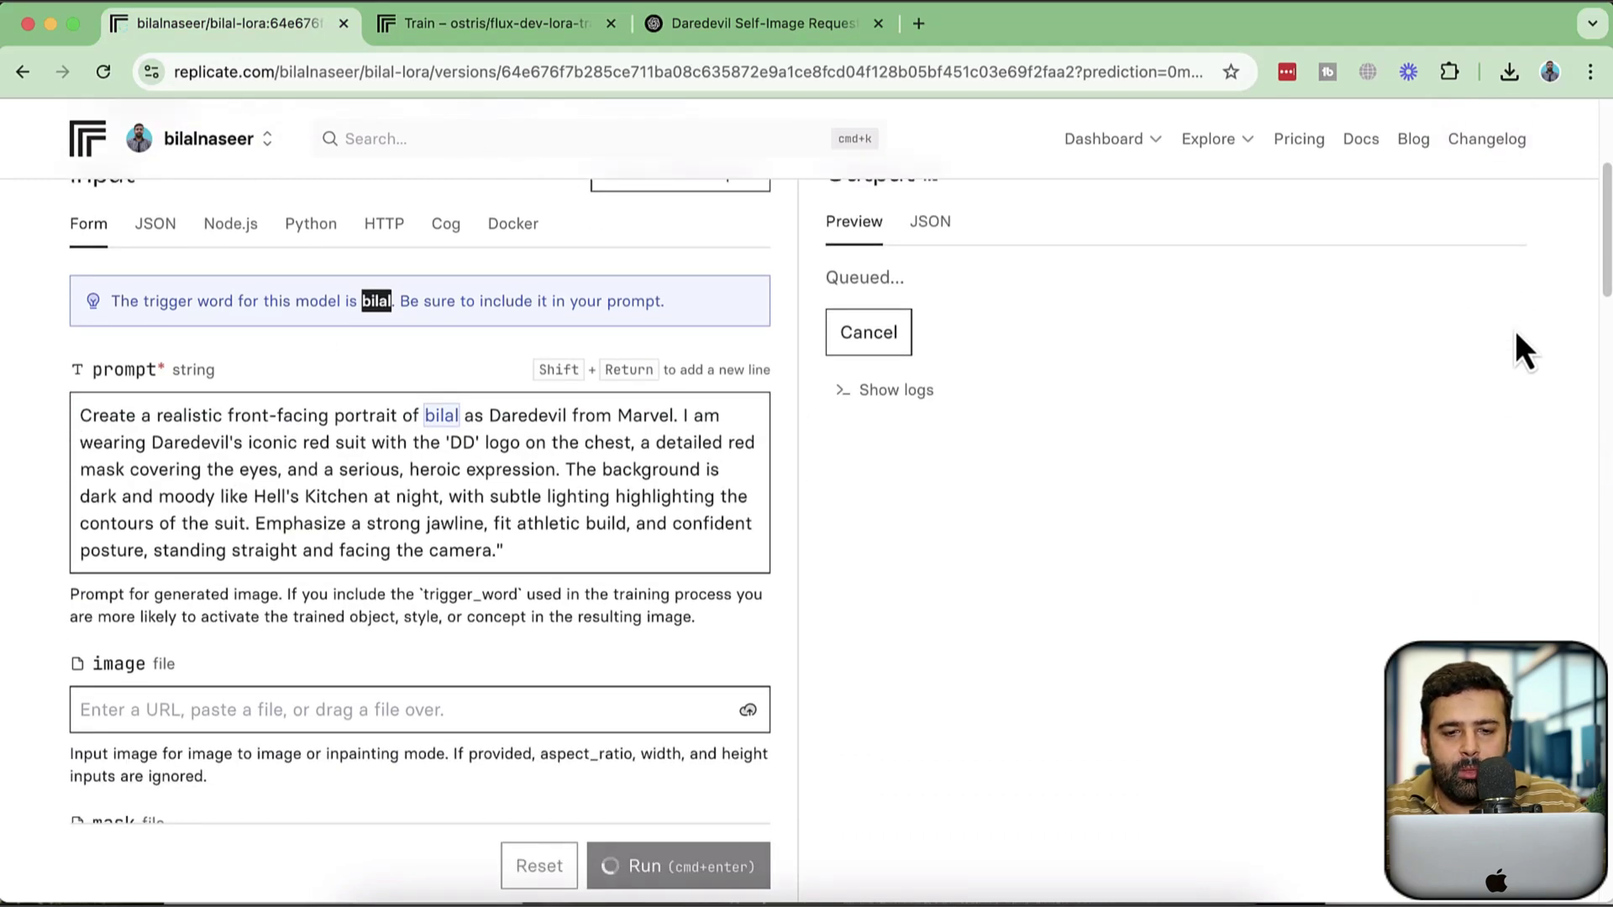
scroll(1448, 376, up, 1)
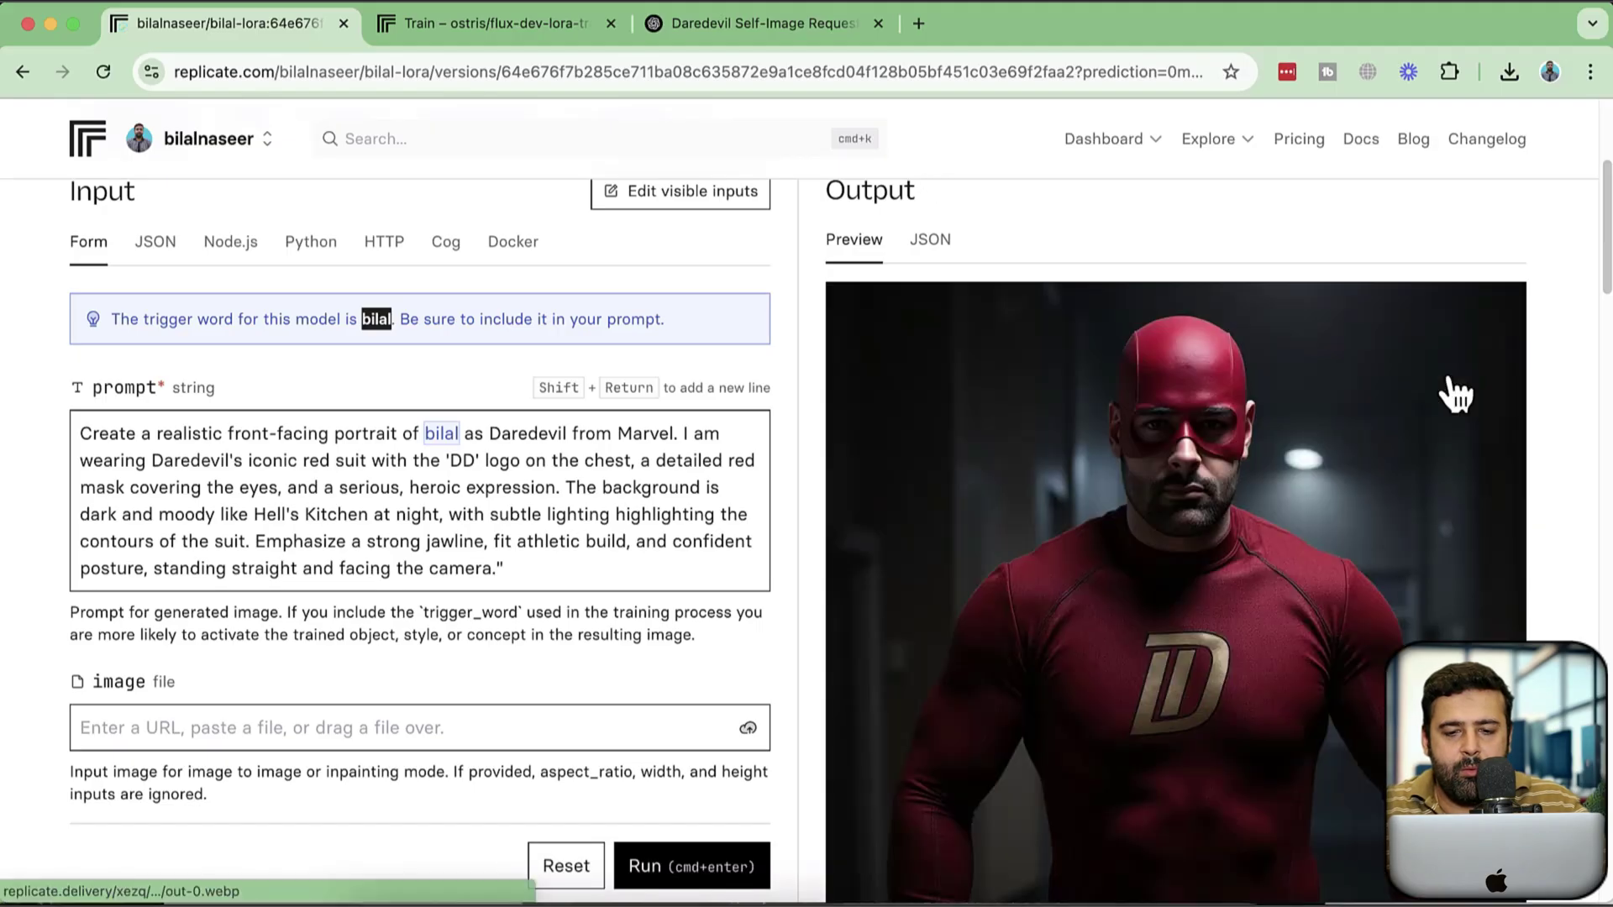
scroll(1512, 367, down, 3)
scroll(1521, 370, up, 1)
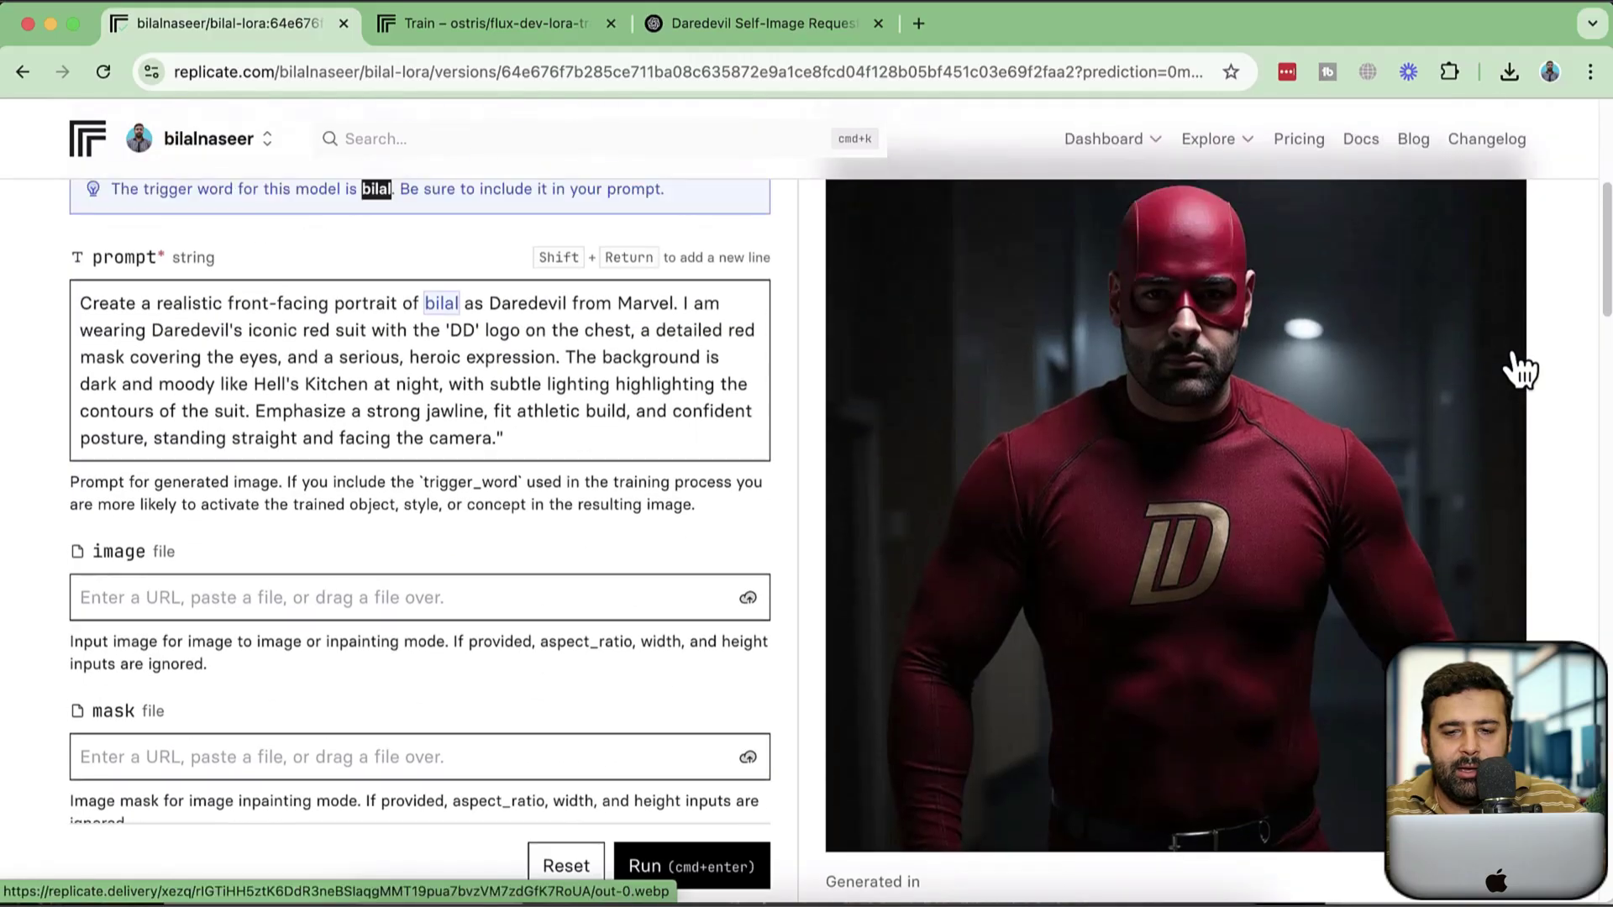
scroll(1521, 370, up, 2)
scroll(1521, 370, down, 2)
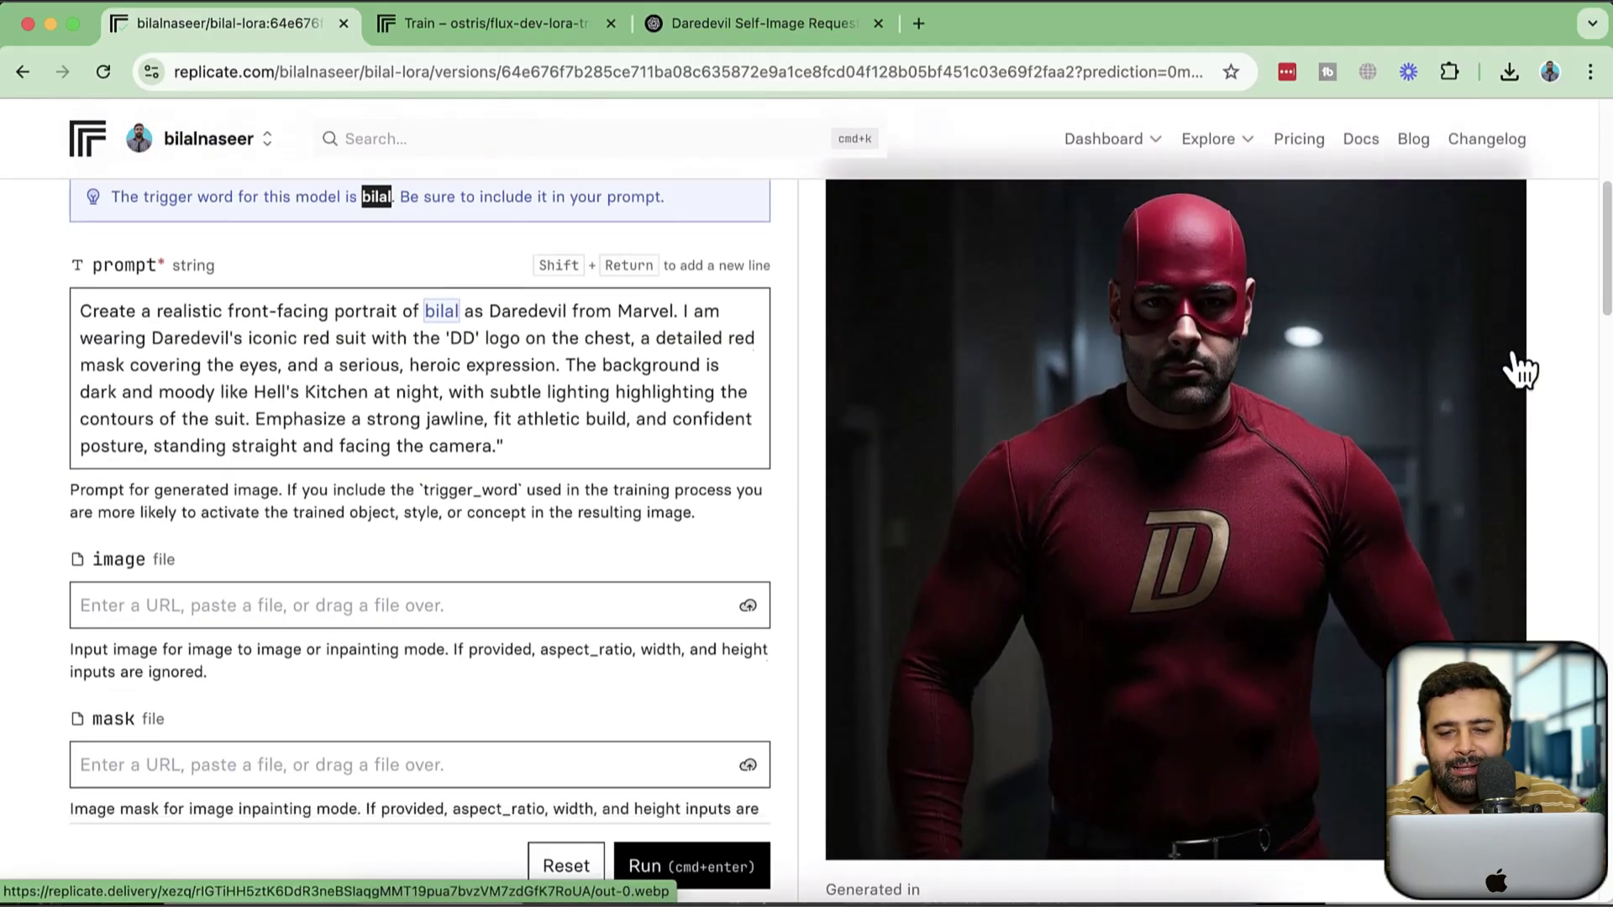
scroll(1519, 370, down, 1)
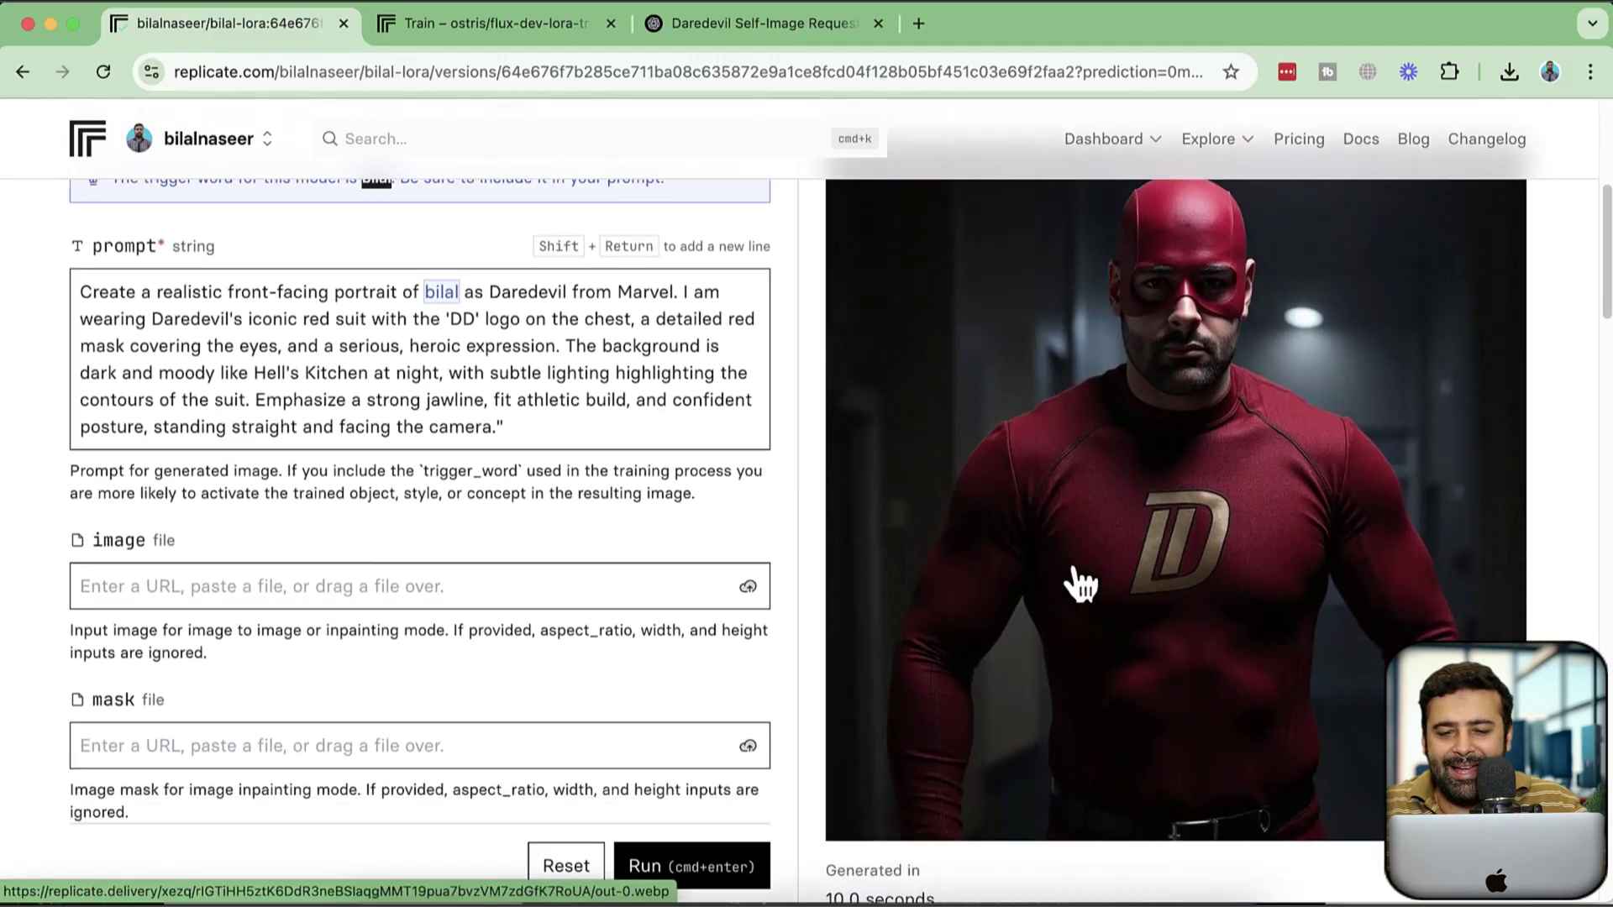
Download the front-facing Daredevil image as out-0 (1).webp and show it in Preview, closing the earlier Daredevil image window.
click(1176, 438)
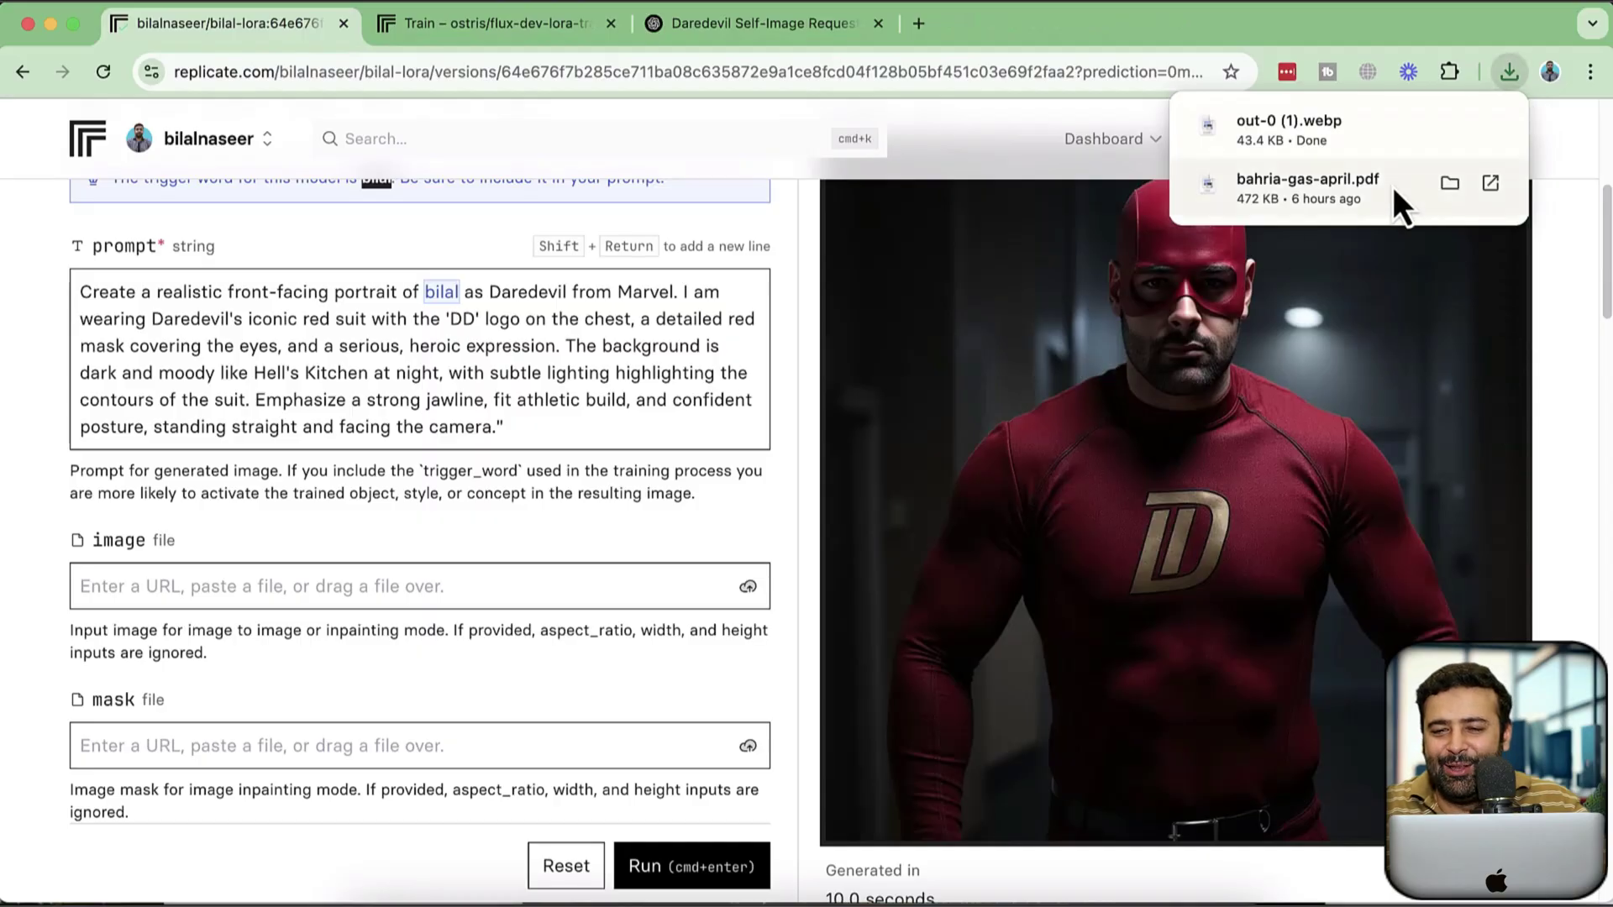
click(1493, 127)
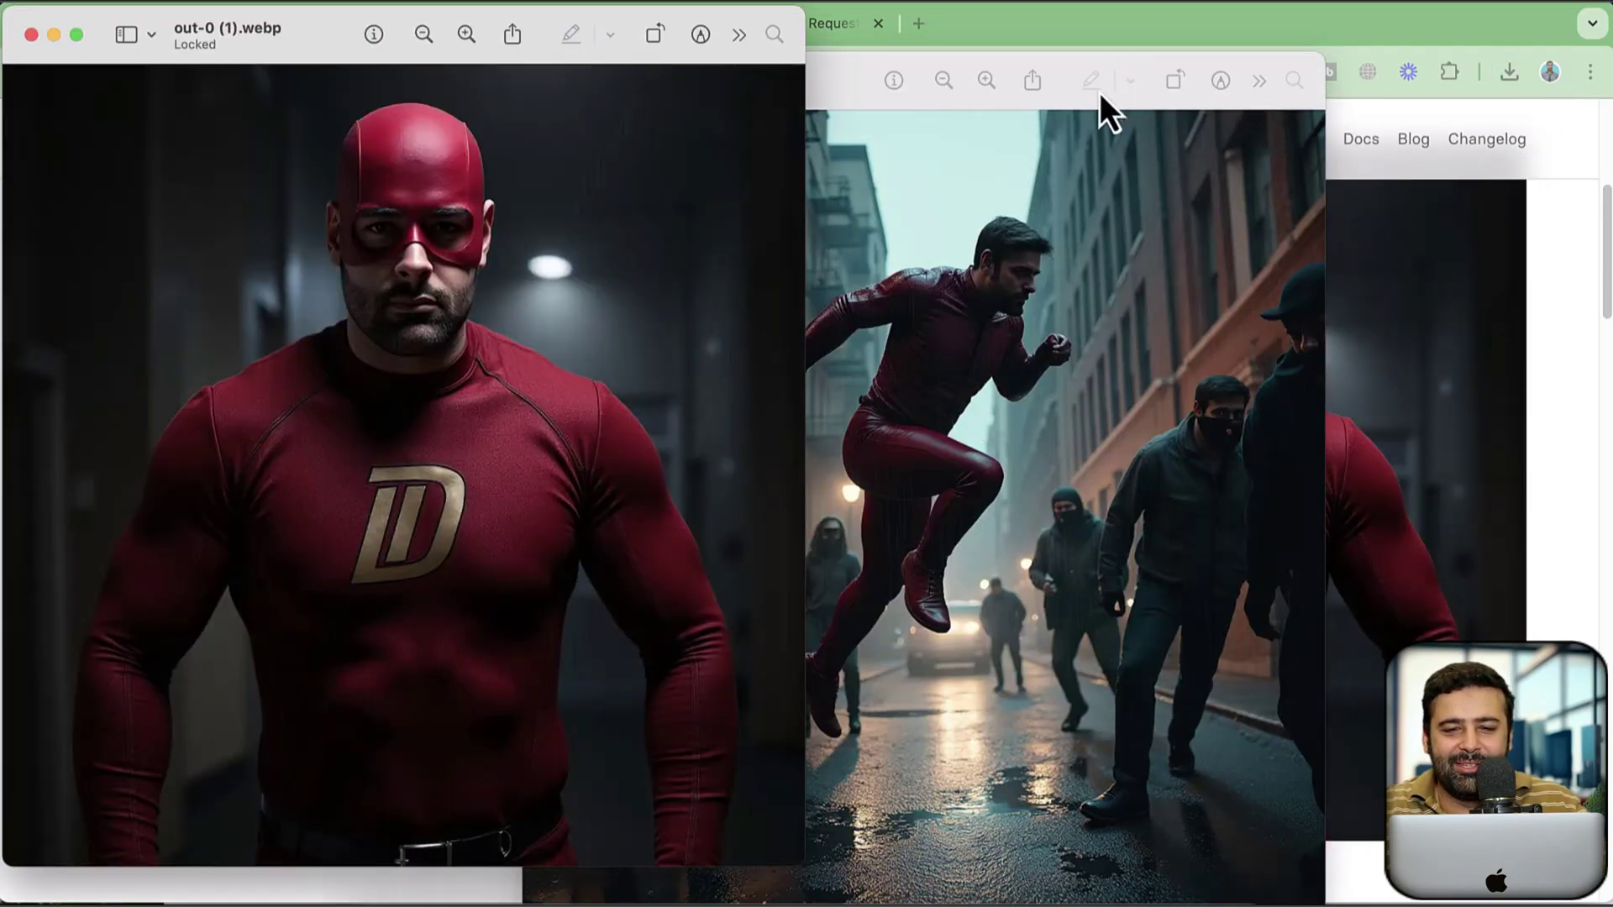
click(1118, 72)
drag(1117, 72, 1290, 78)
click(722, 79)
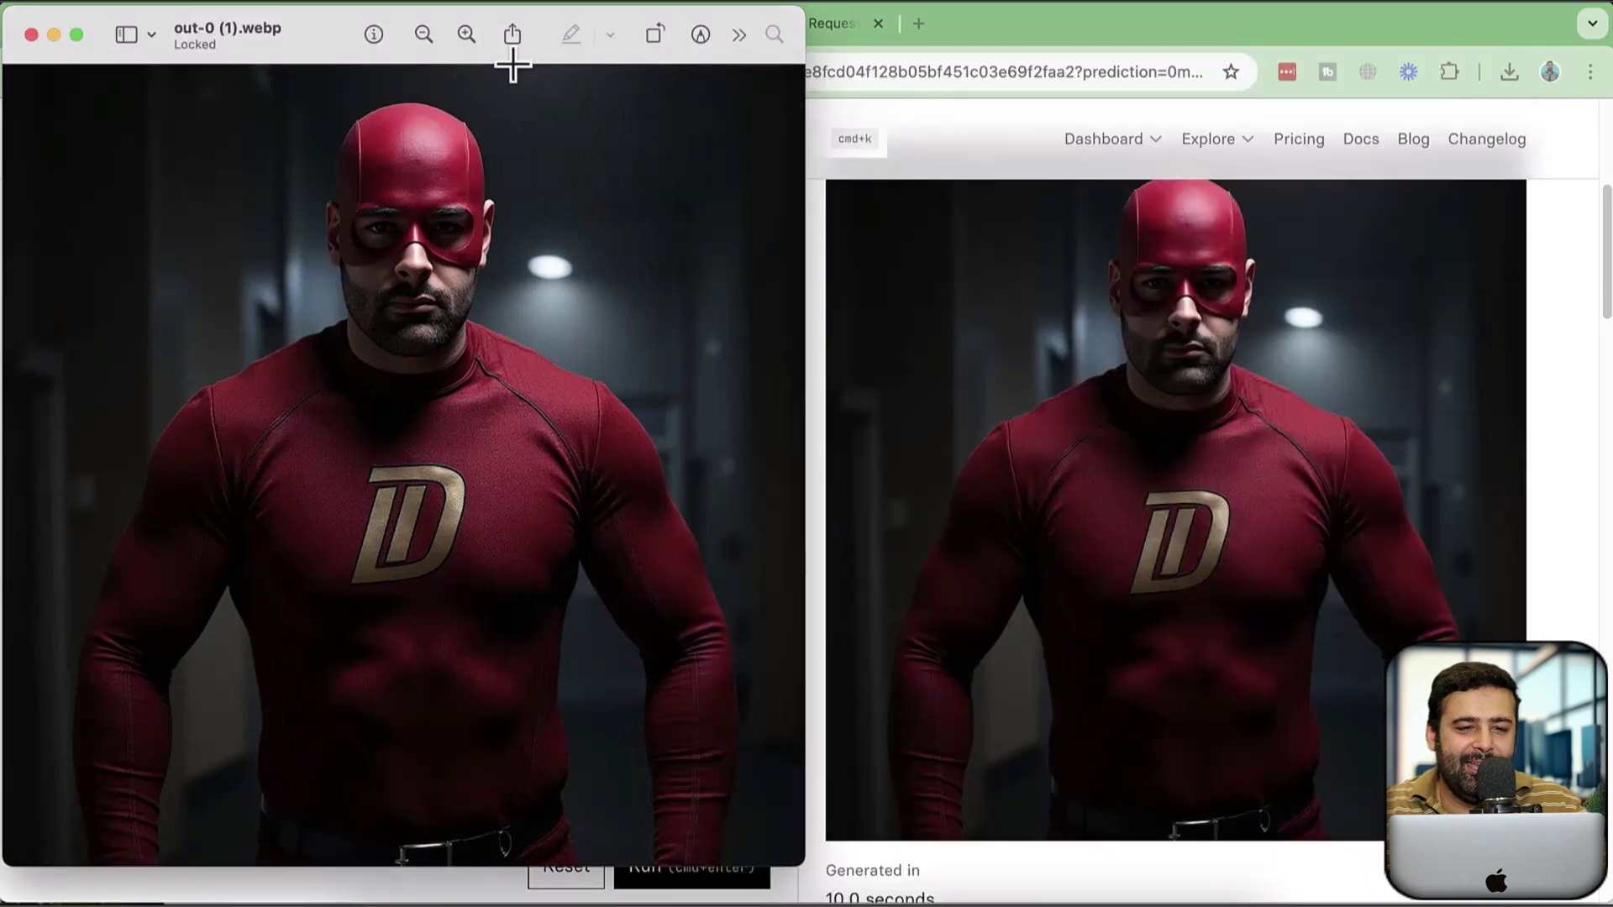
drag(557, 53, 922, 51)
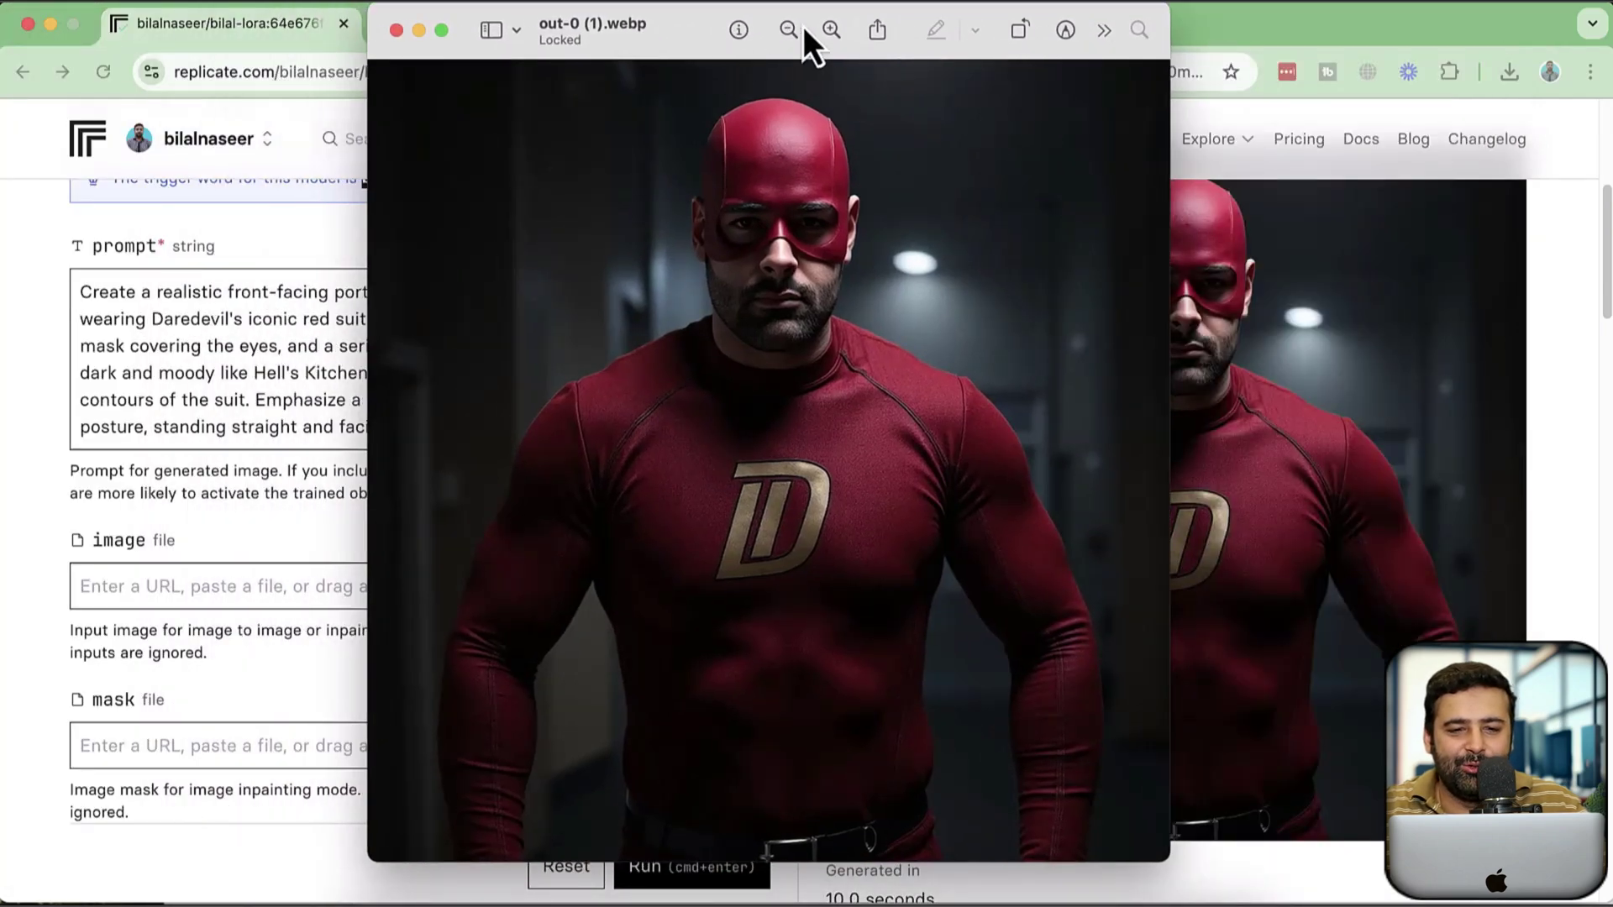
Examine the masked face and the chest logo of the front-facing Daredevil image close up, then at full figure.
click(831, 30)
click(830, 31)
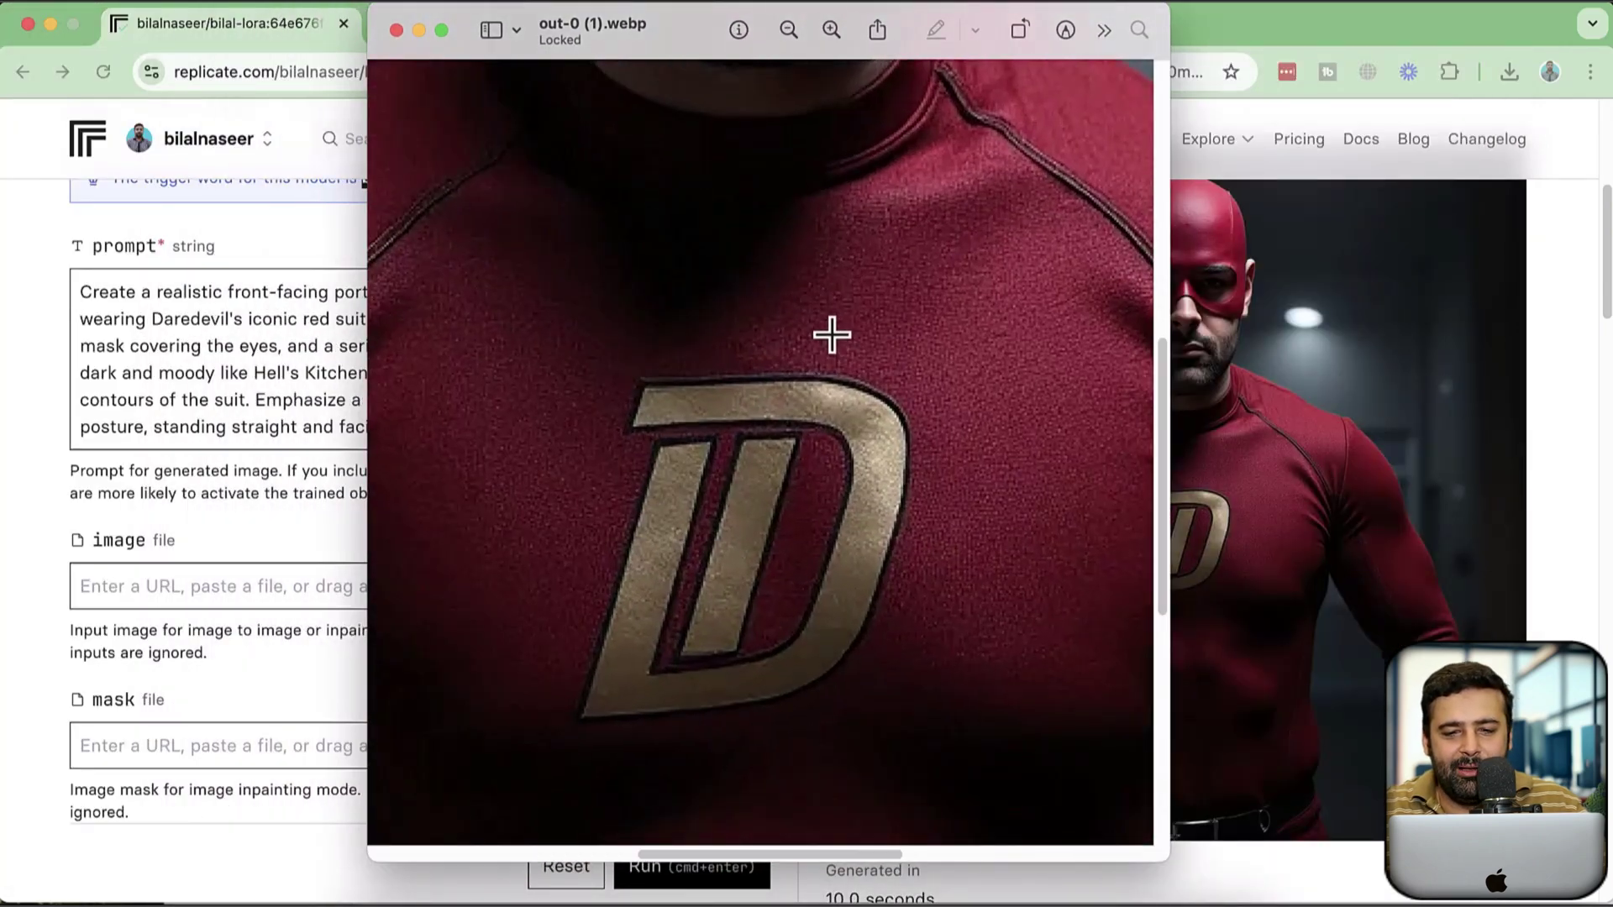
scroll(832, 336, up, 3)
scroll(832, 334, up, 5)
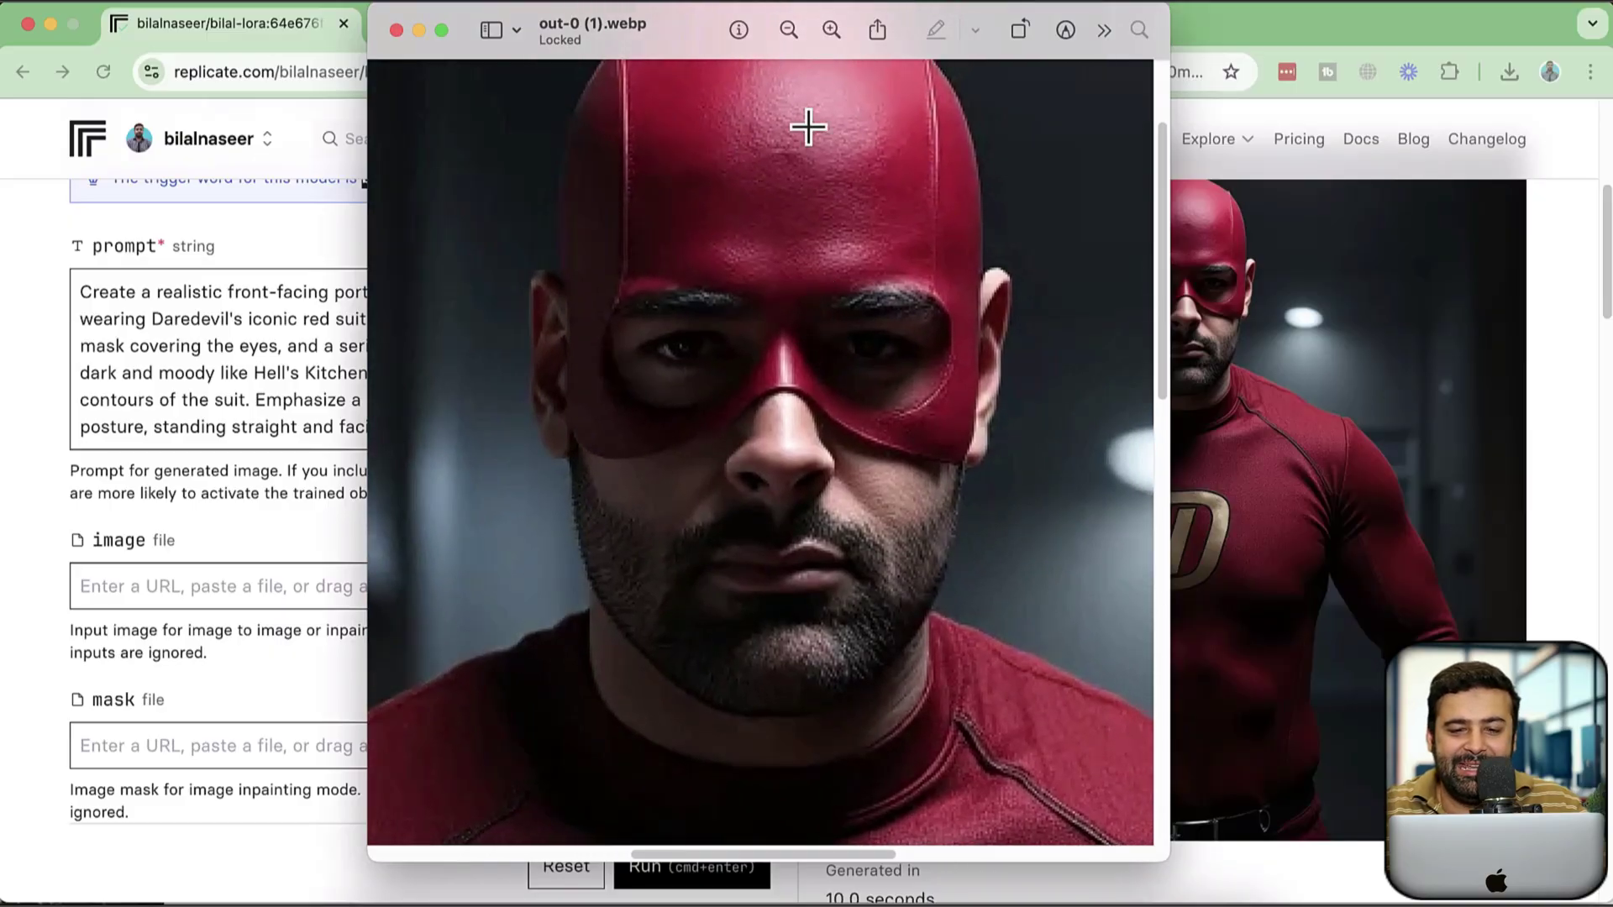
click(790, 33)
click(790, 34)
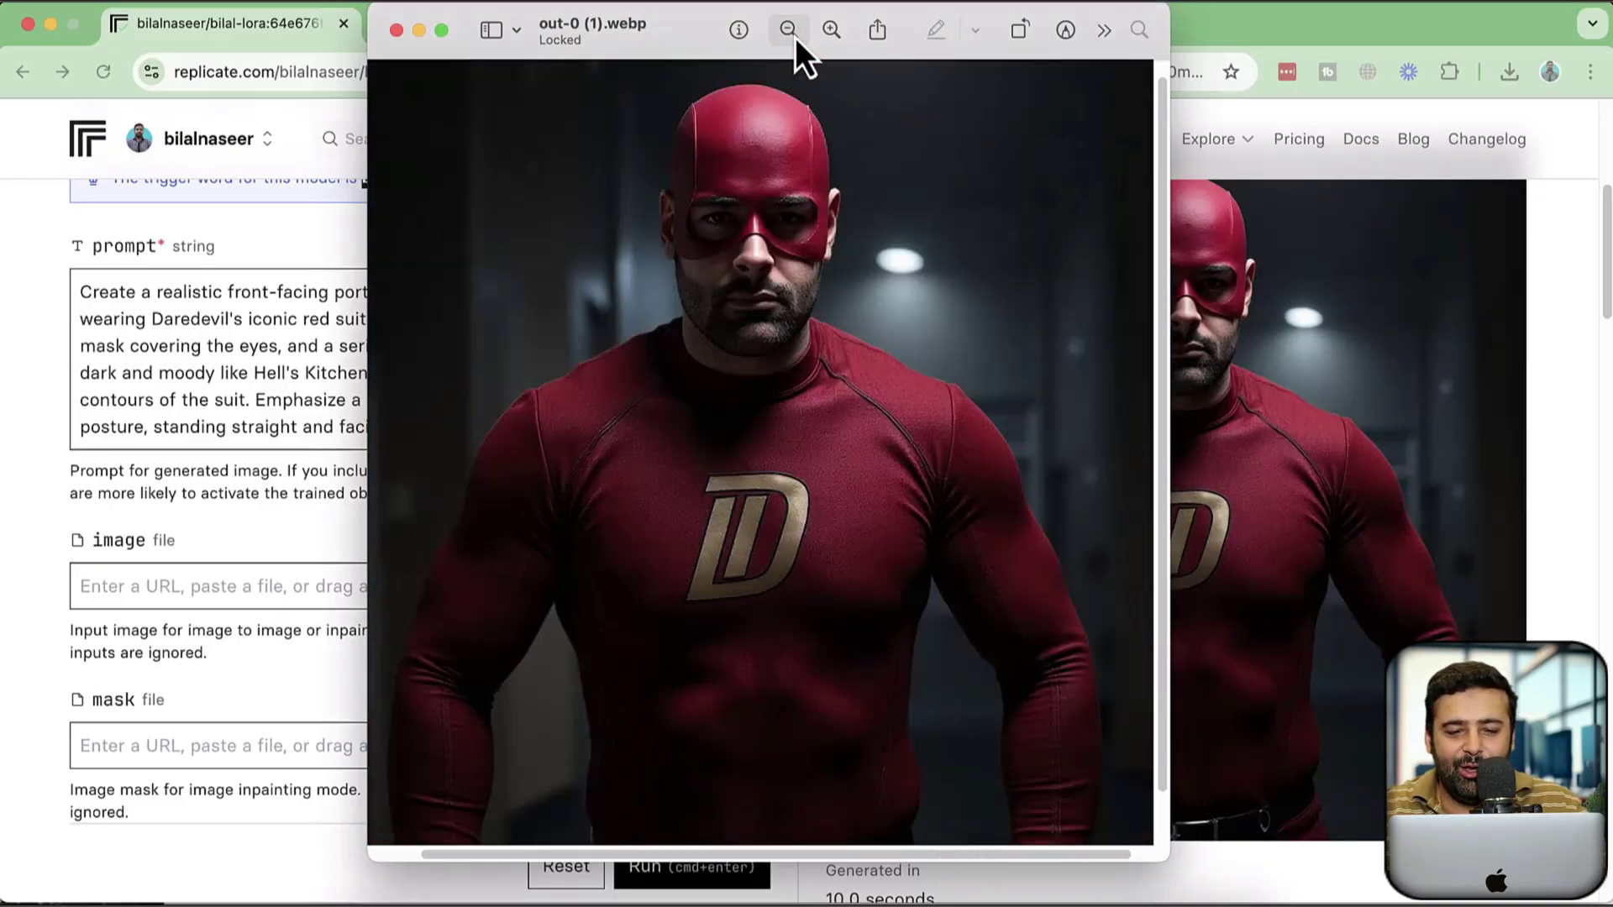
scroll(771, 362, left, 3)
scroll(771, 362, down, 2)
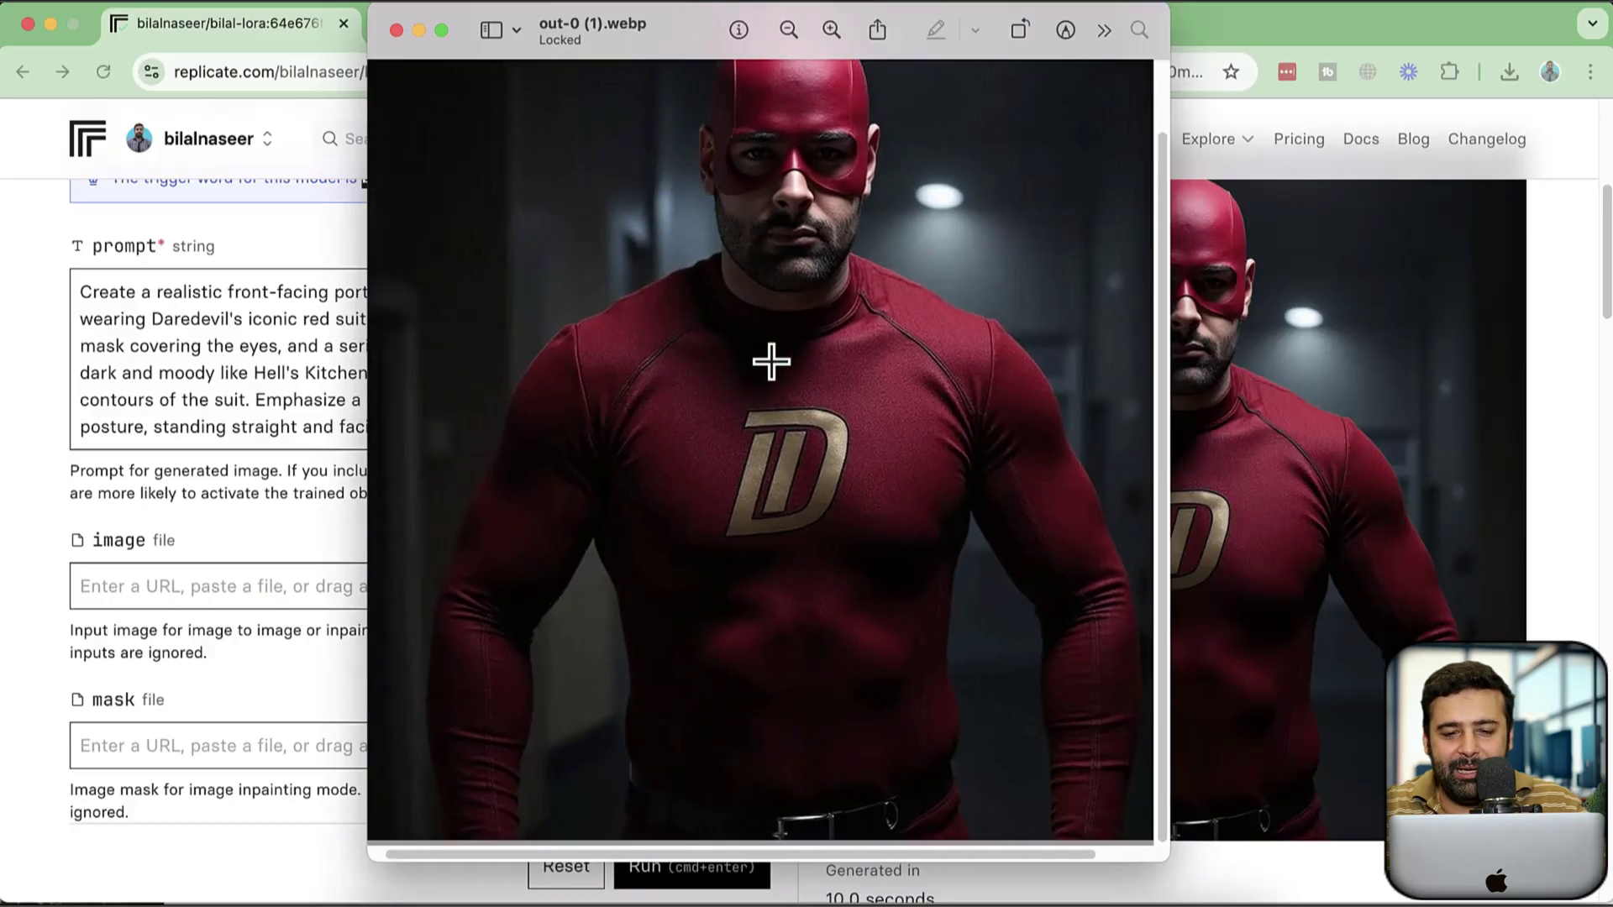
scroll(771, 362, down, 2)
scroll(771, 362, right, 1)
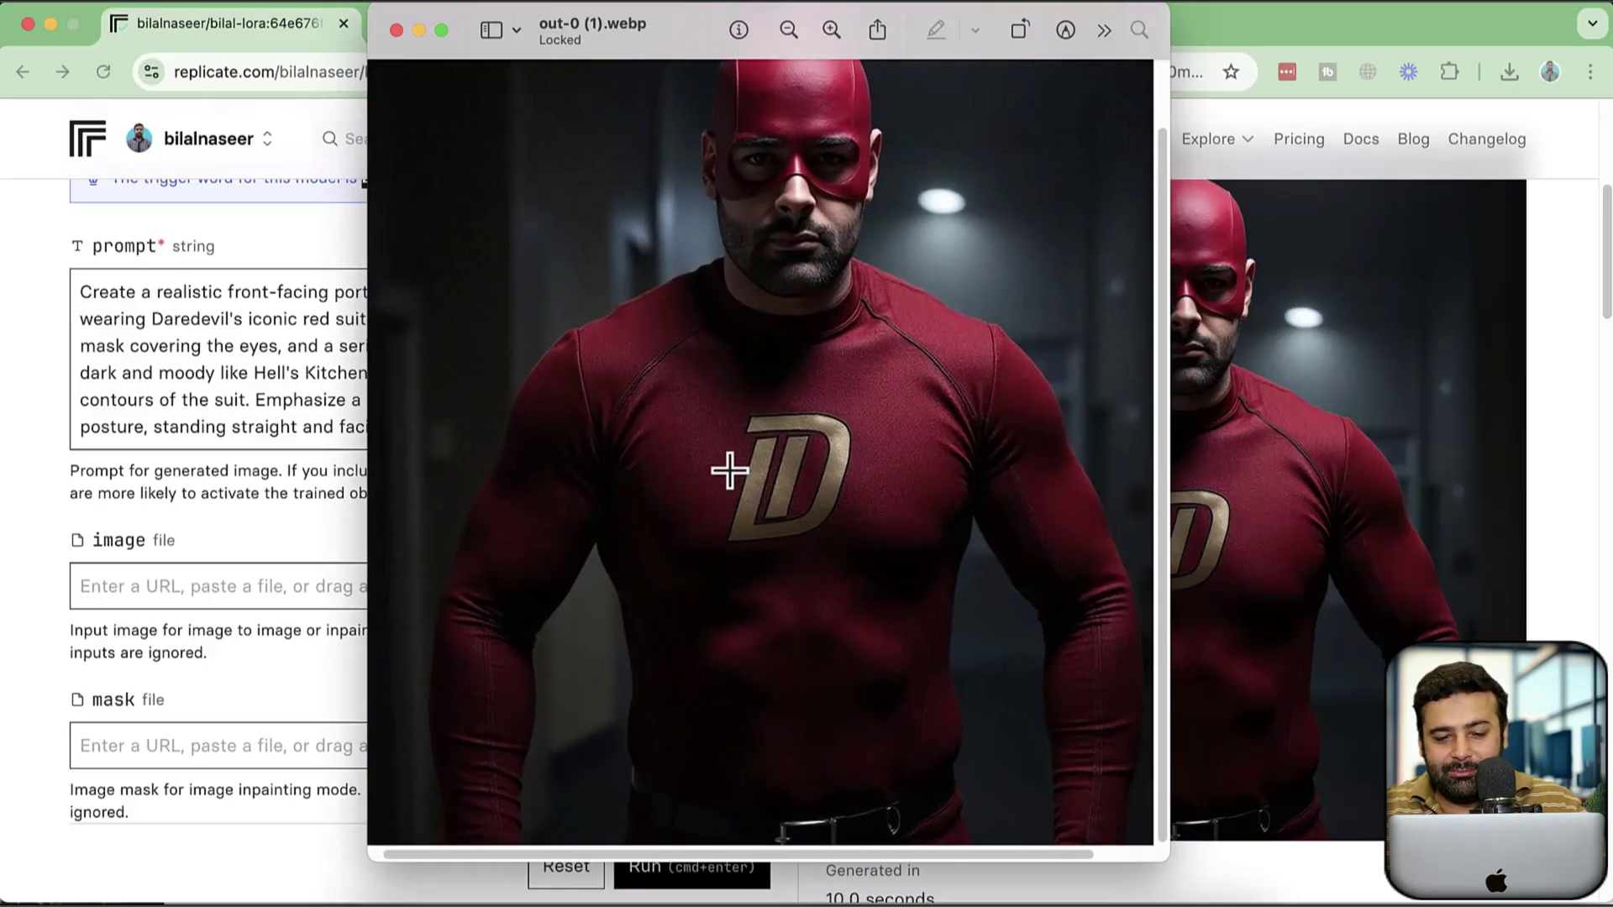
Close the Daredevil image and the training photos in Preview, returning to the Replicate output.
click(396, 31)
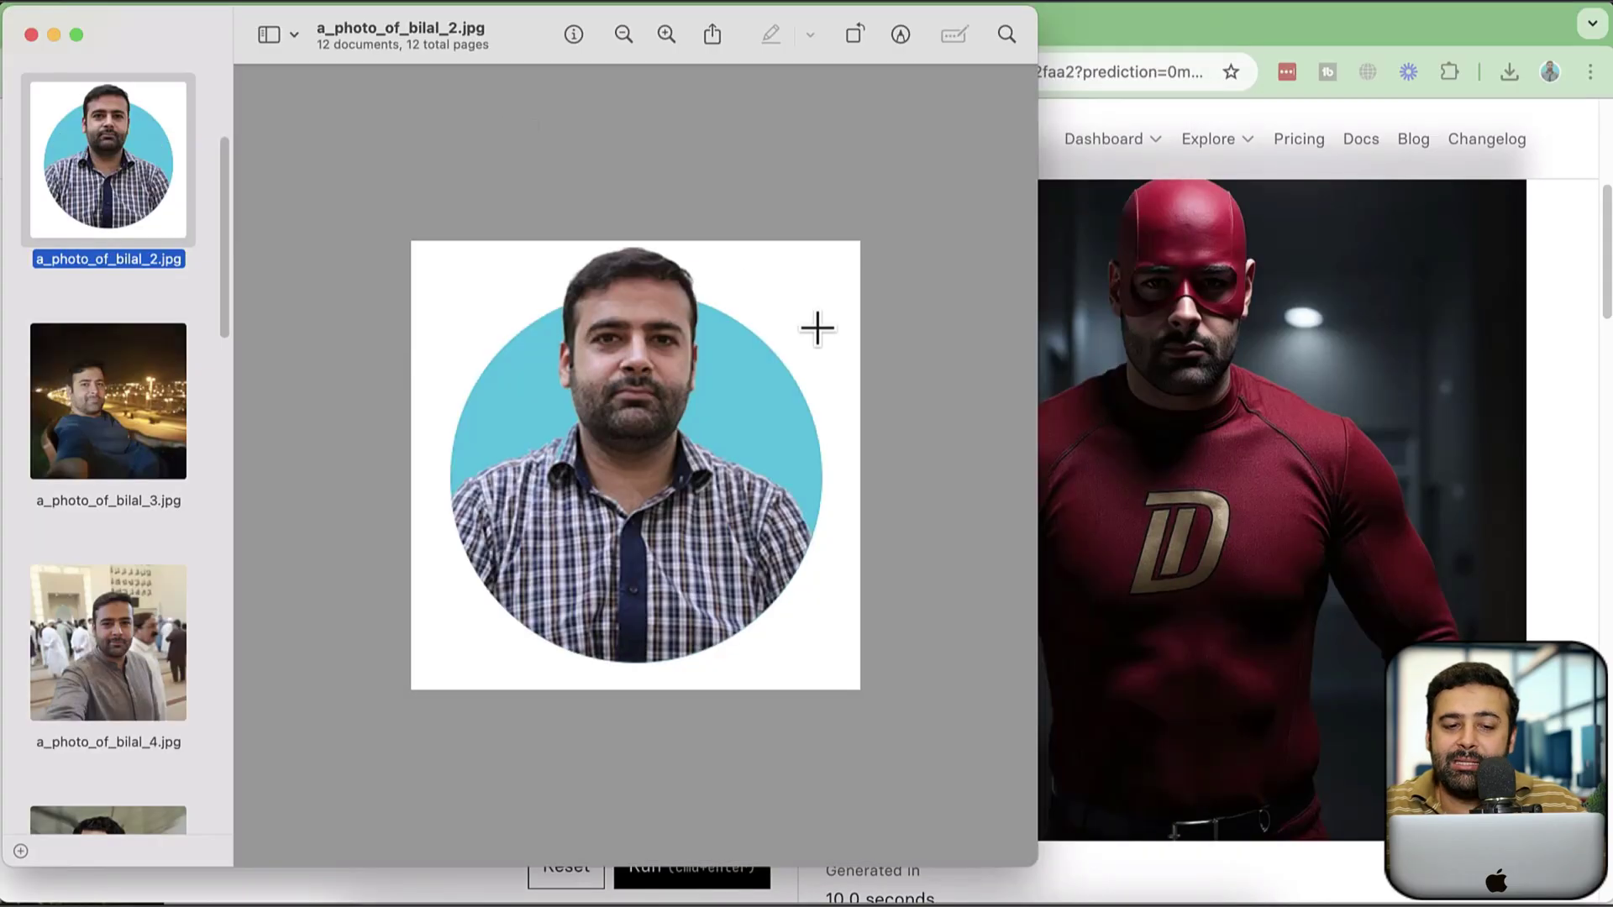
click(31, 34)
scroll(1268, 425, up, 3)
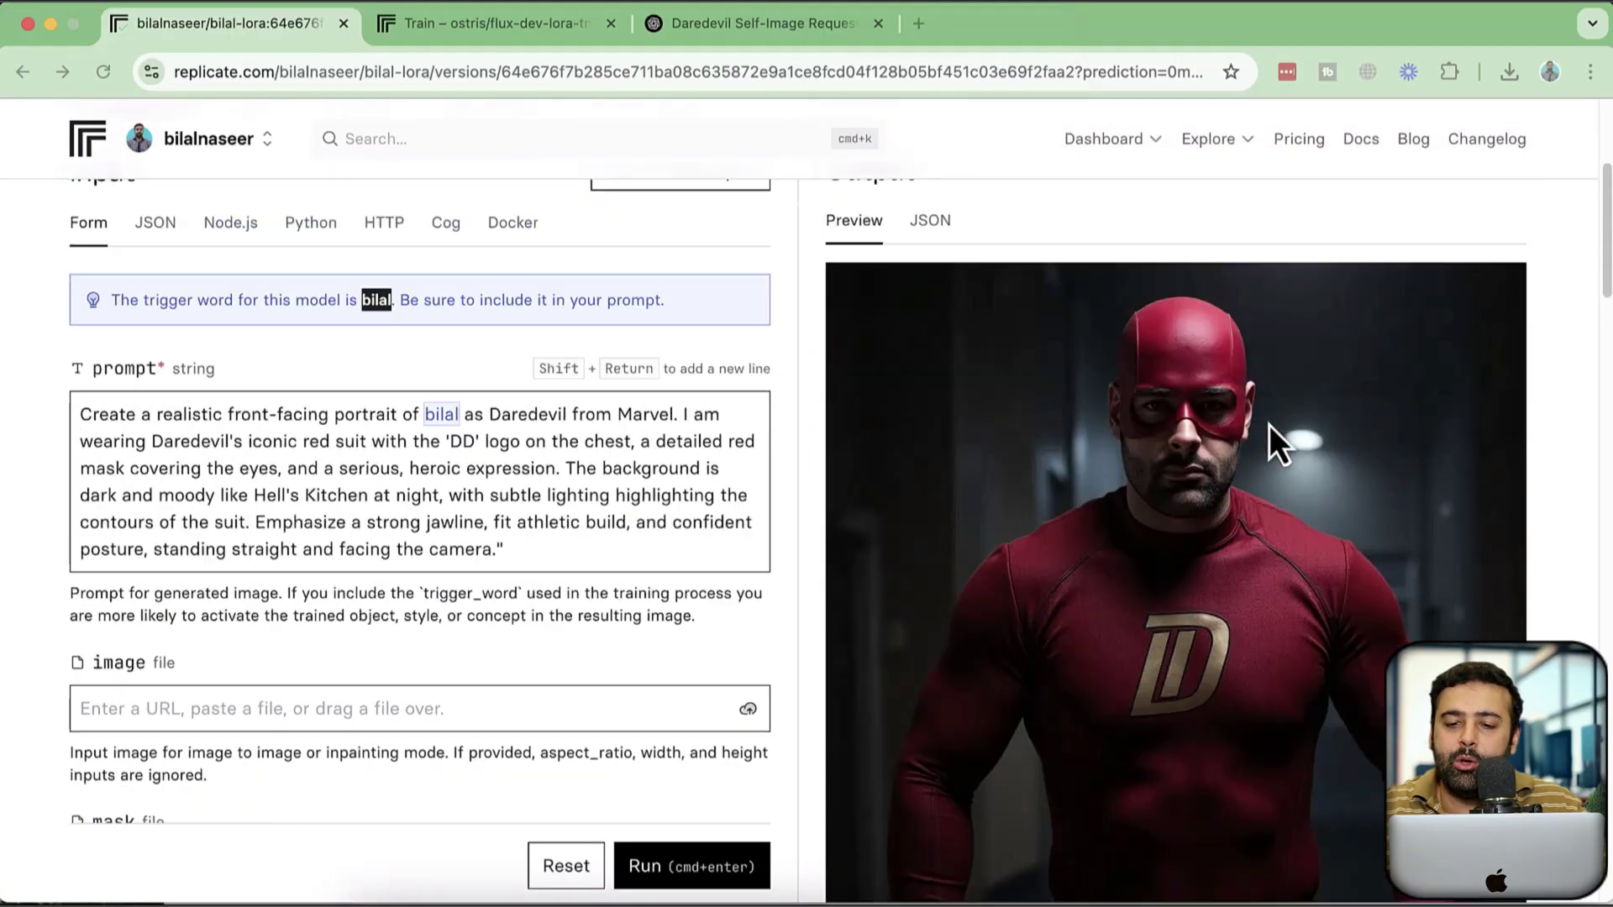
scroll(1268, 425, down, 4)
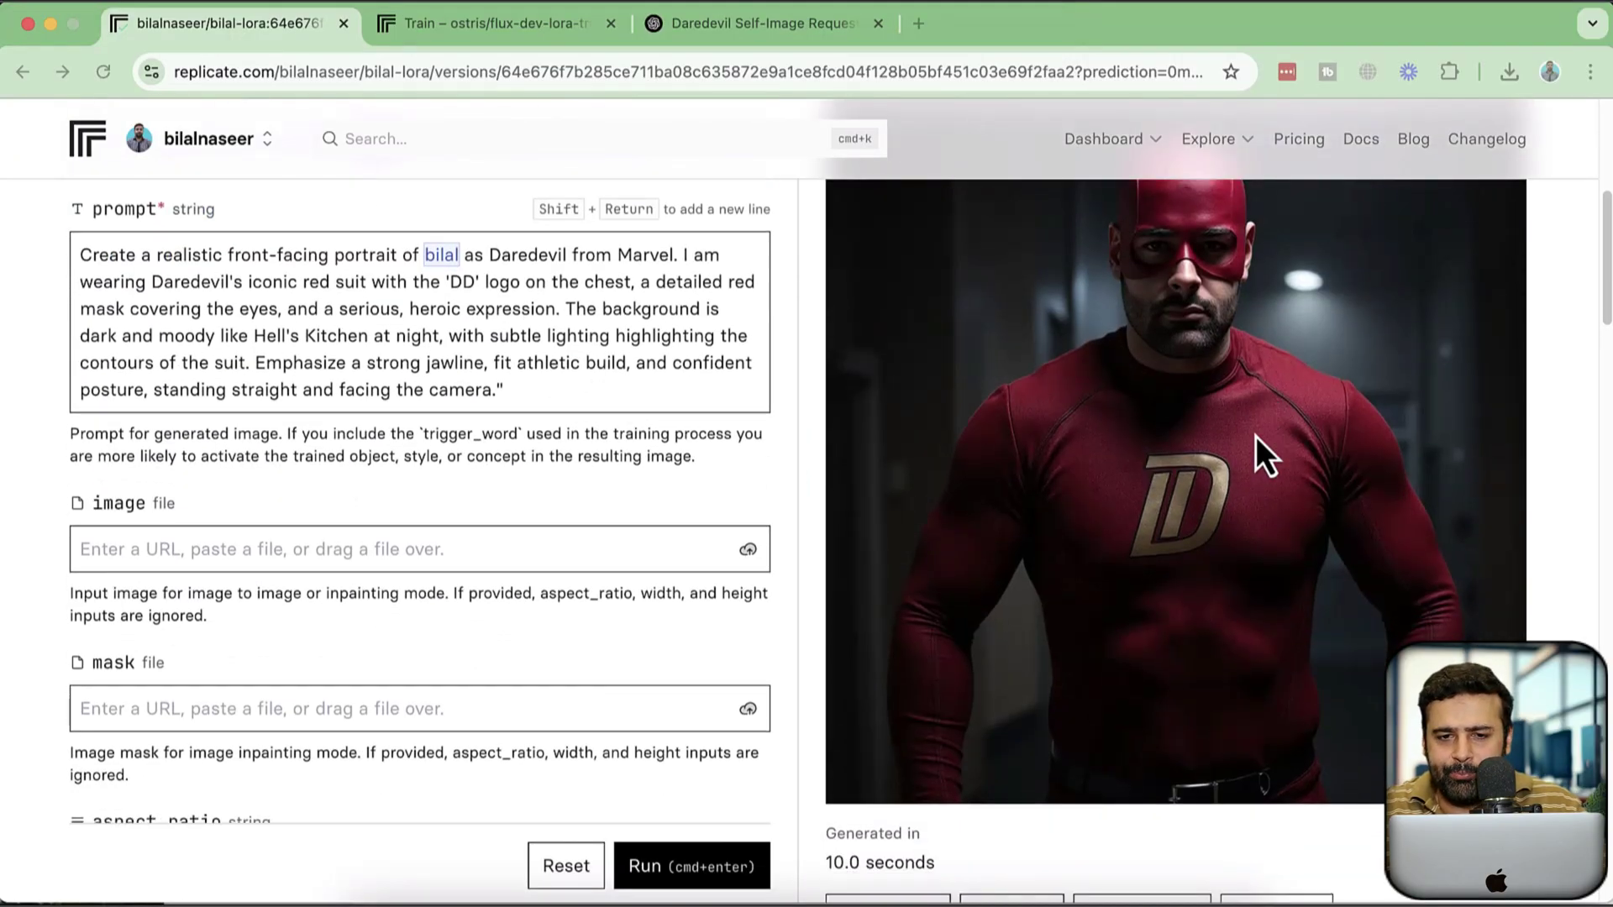
Load the Dreamina home page at dreamina.capcut.com in a new browser tab.
click(924, 32)
text(dre)
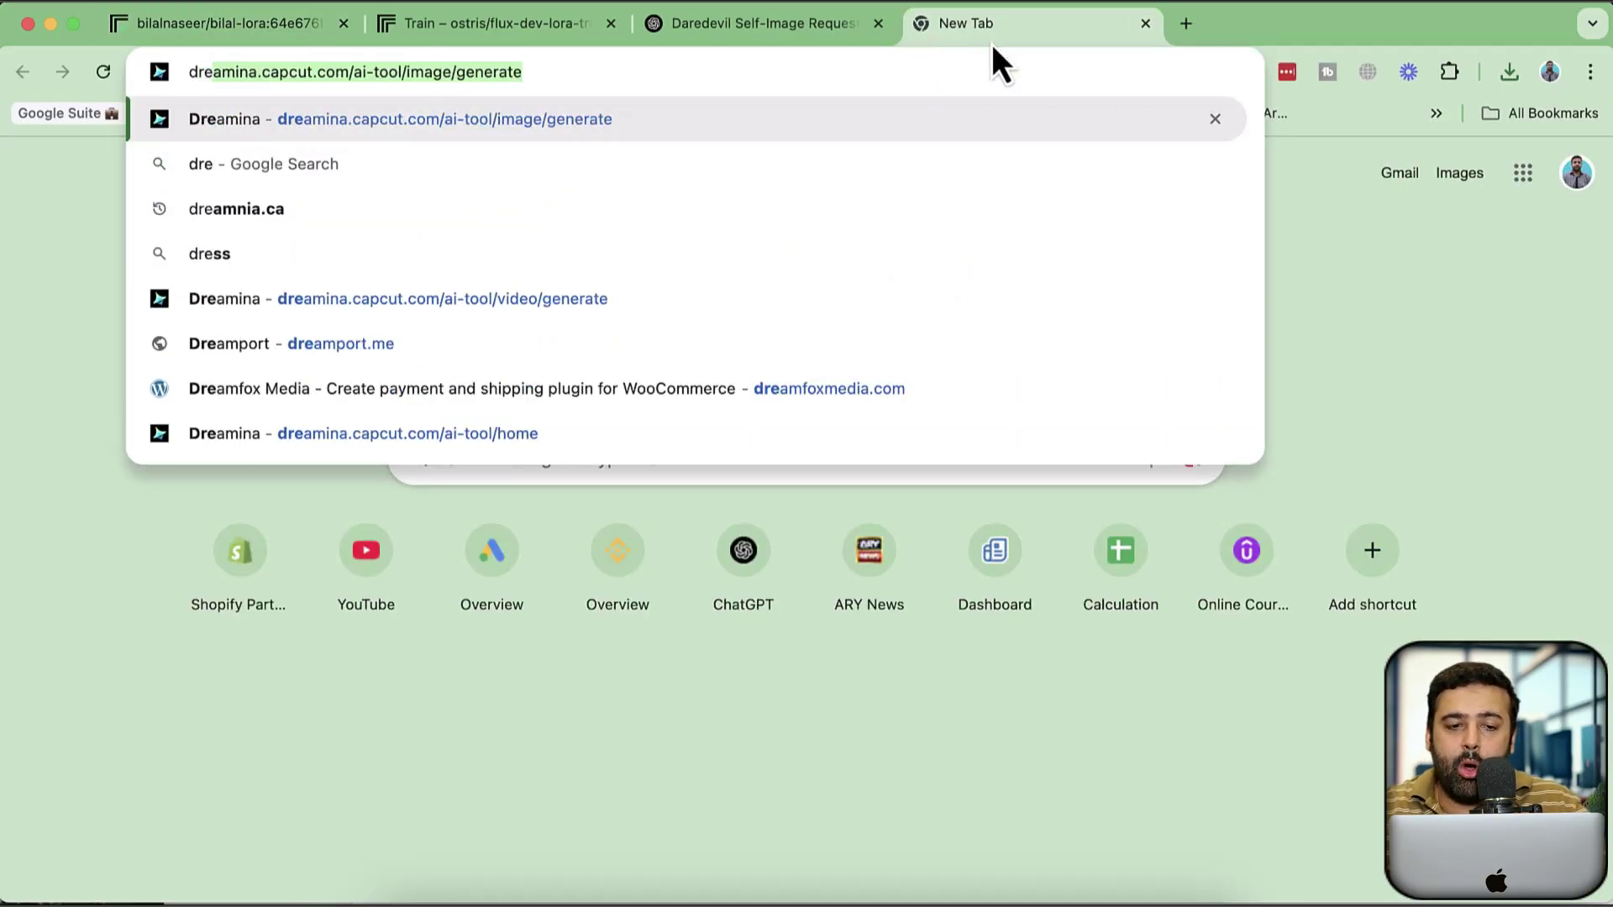
click(824, 72)
drag(351, 71, 674, 97)
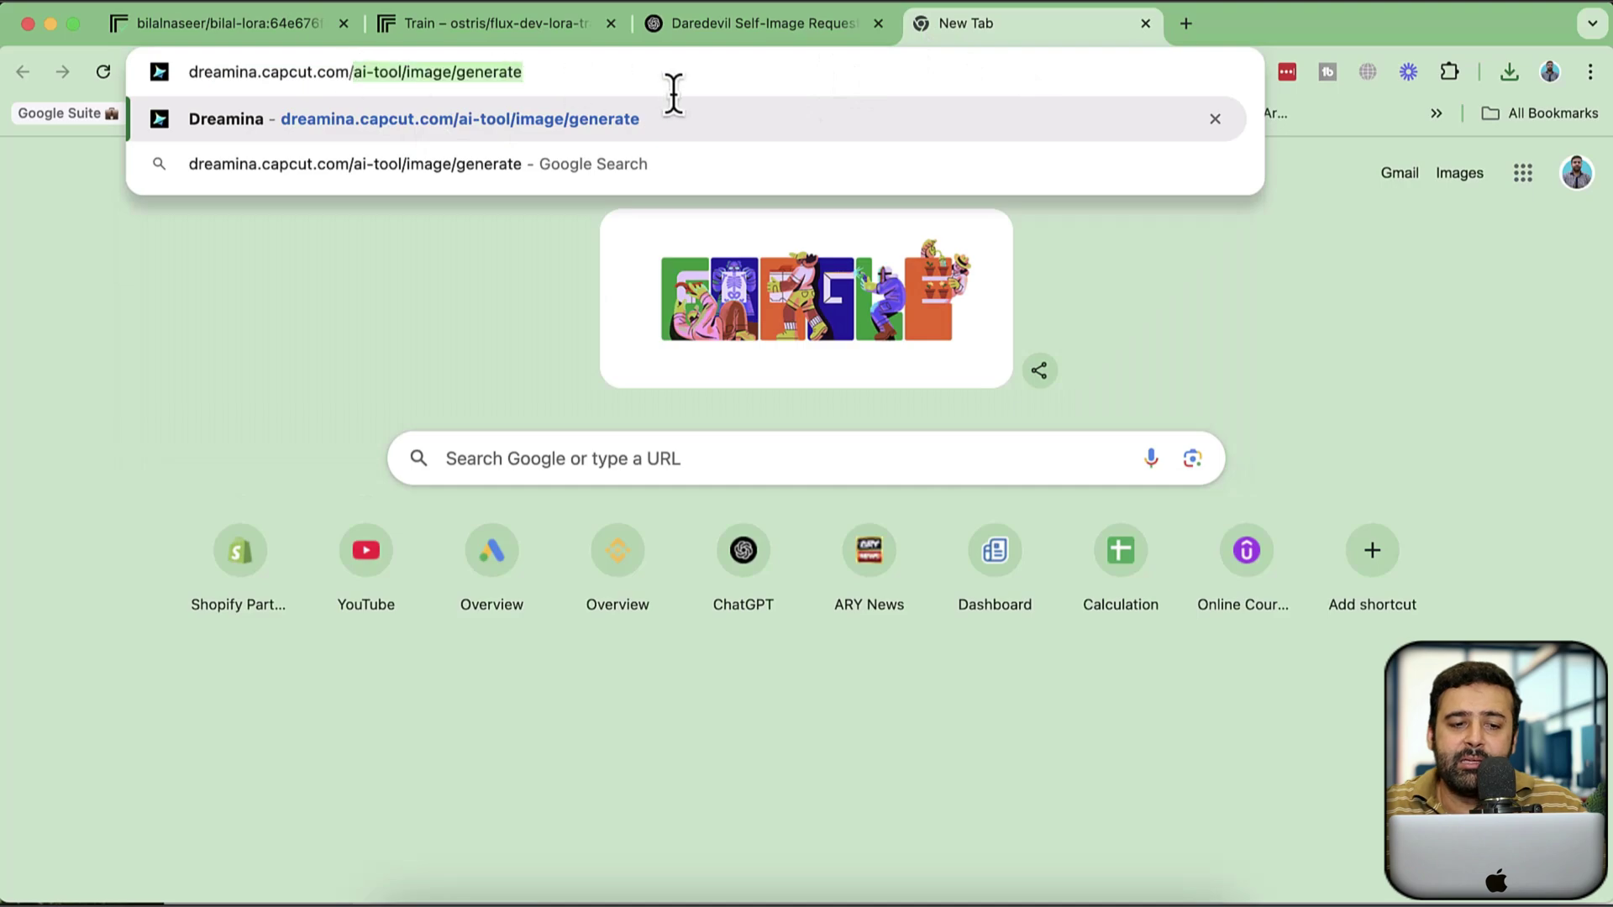
key(BackSpace)
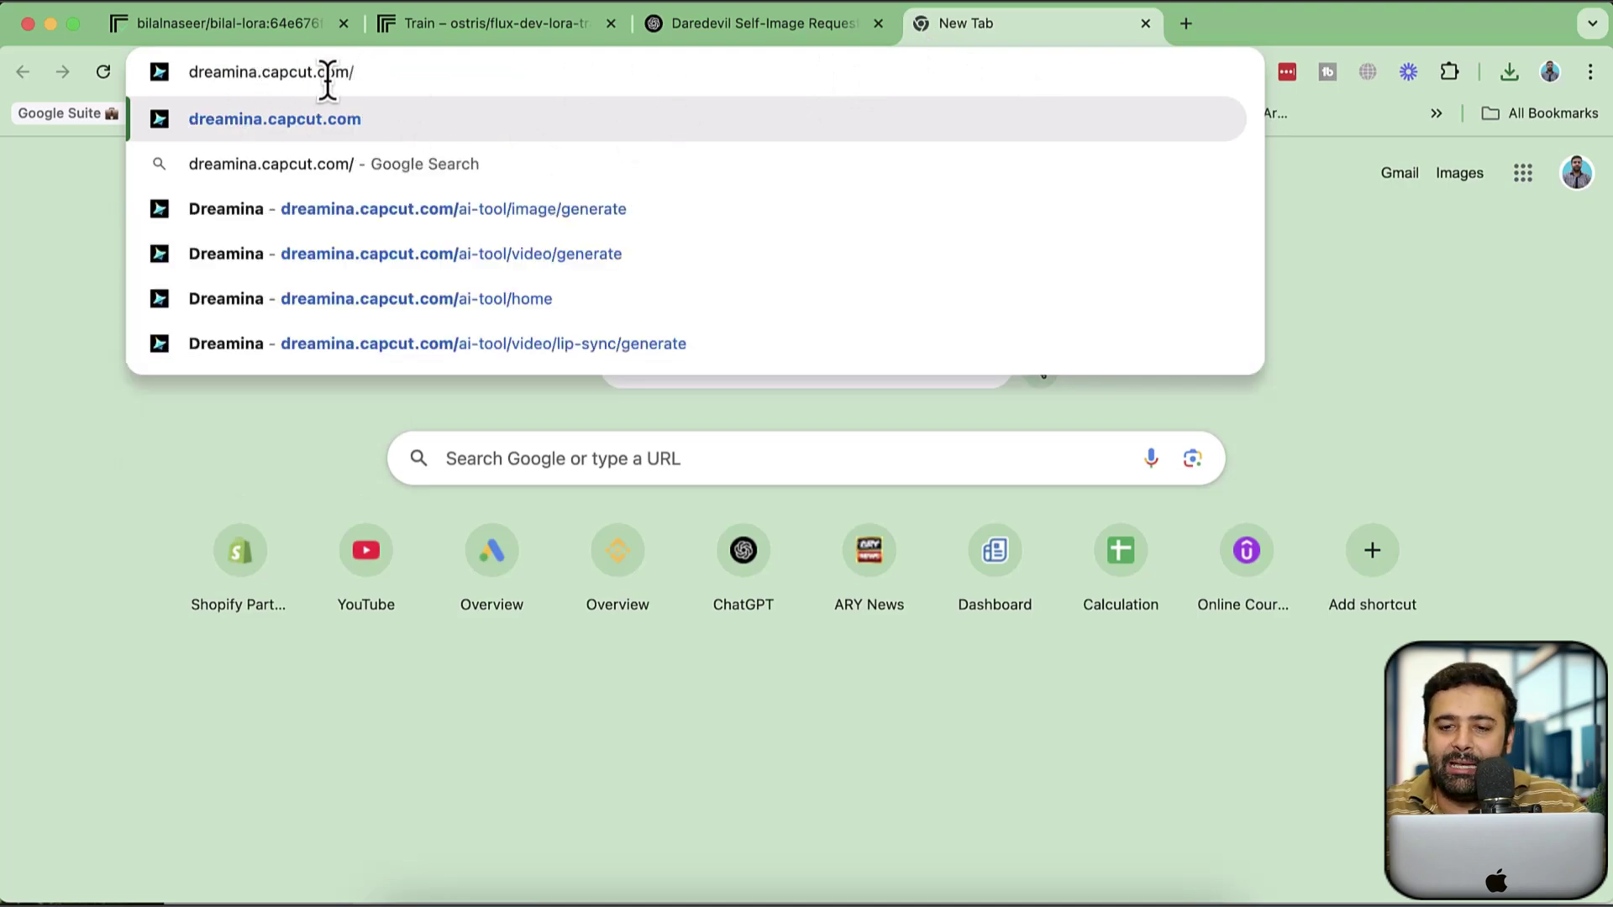
key(Escape)
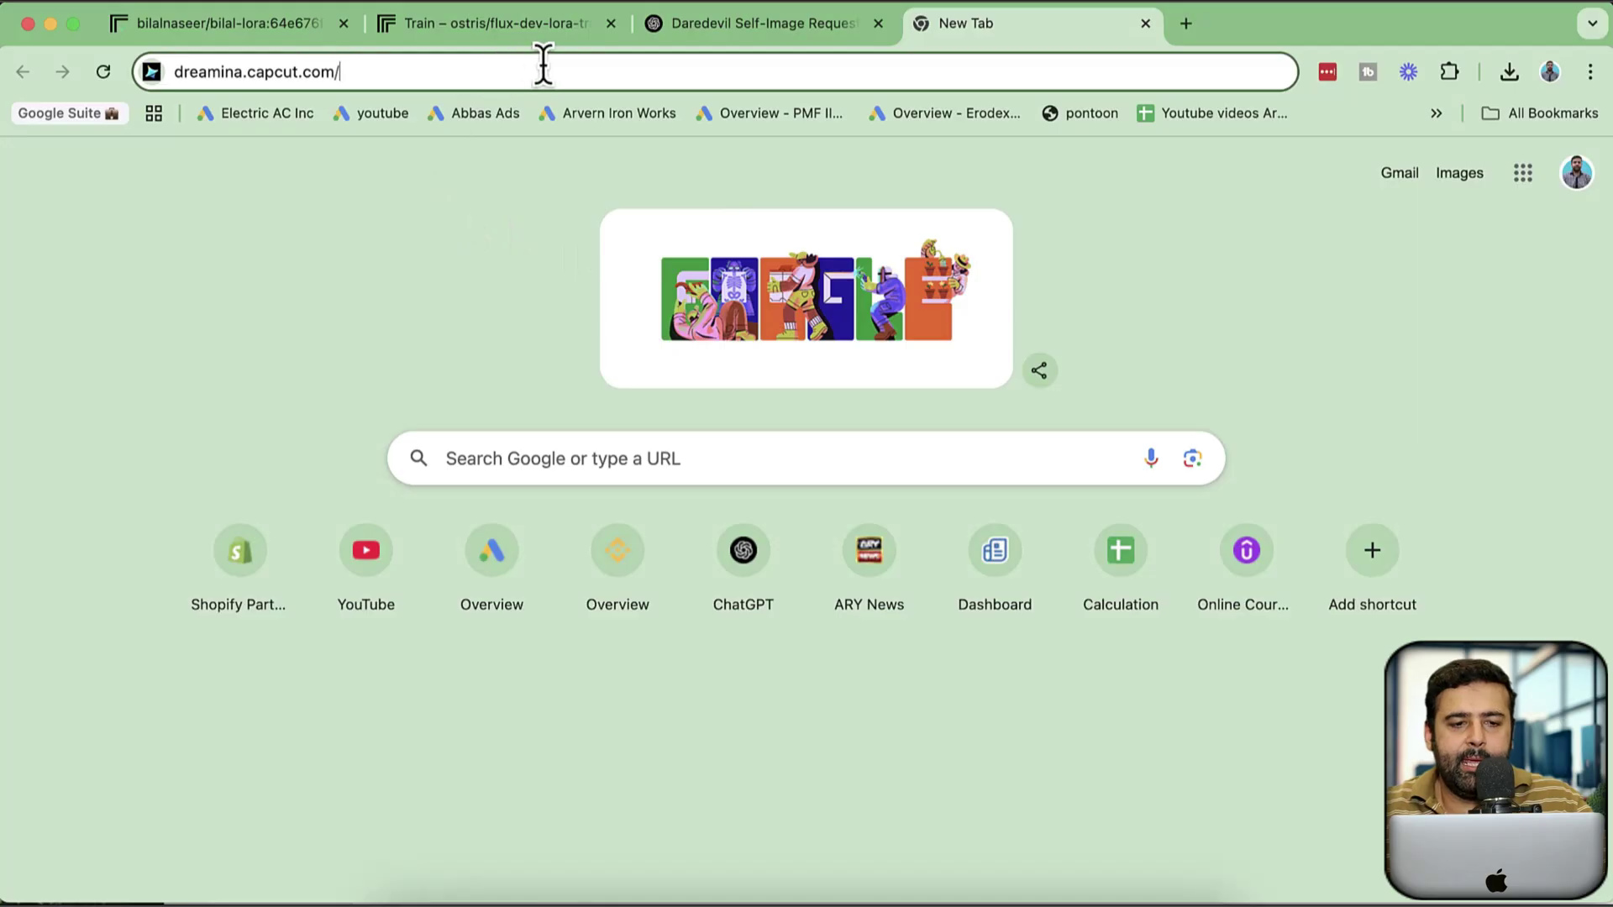
key(Return)
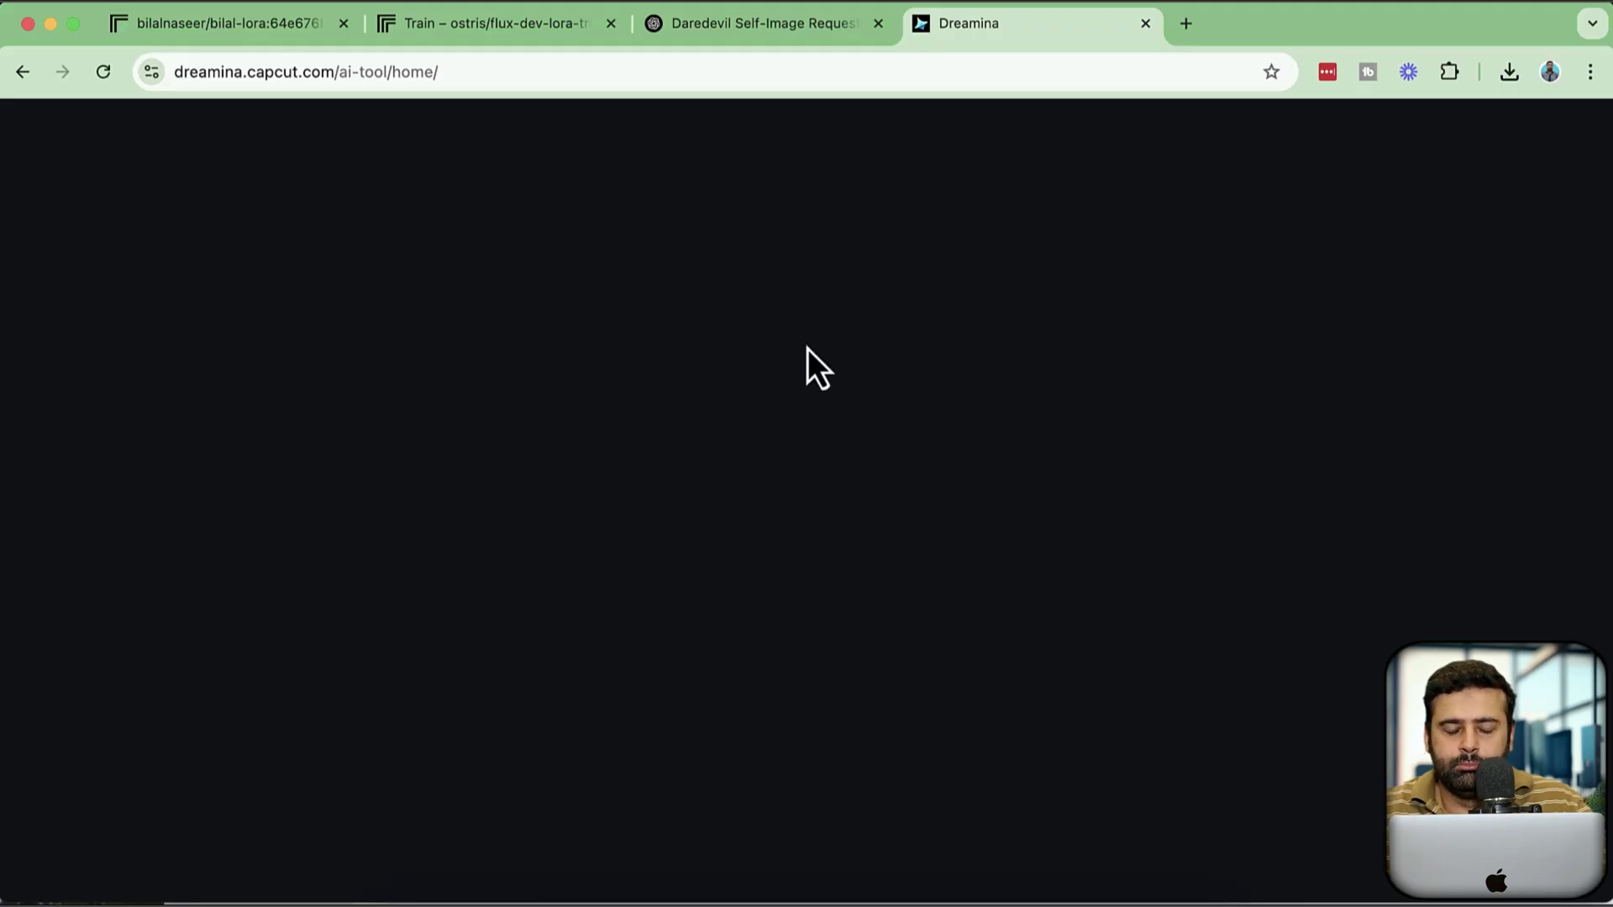
click(864, 63)
key(Return)
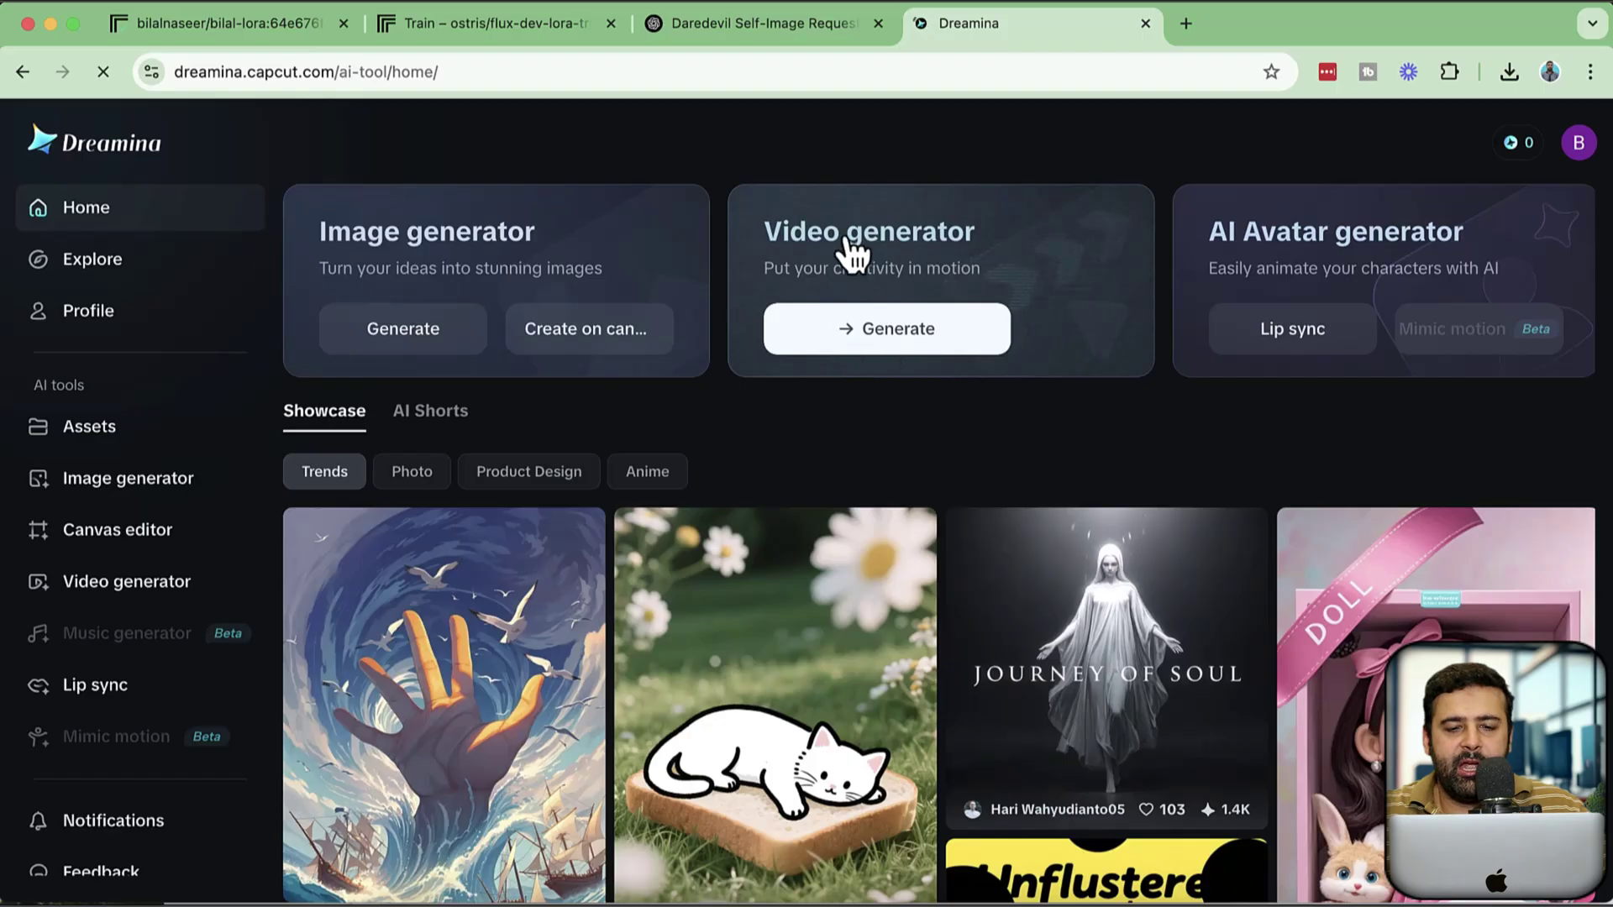
click(1579, 144)
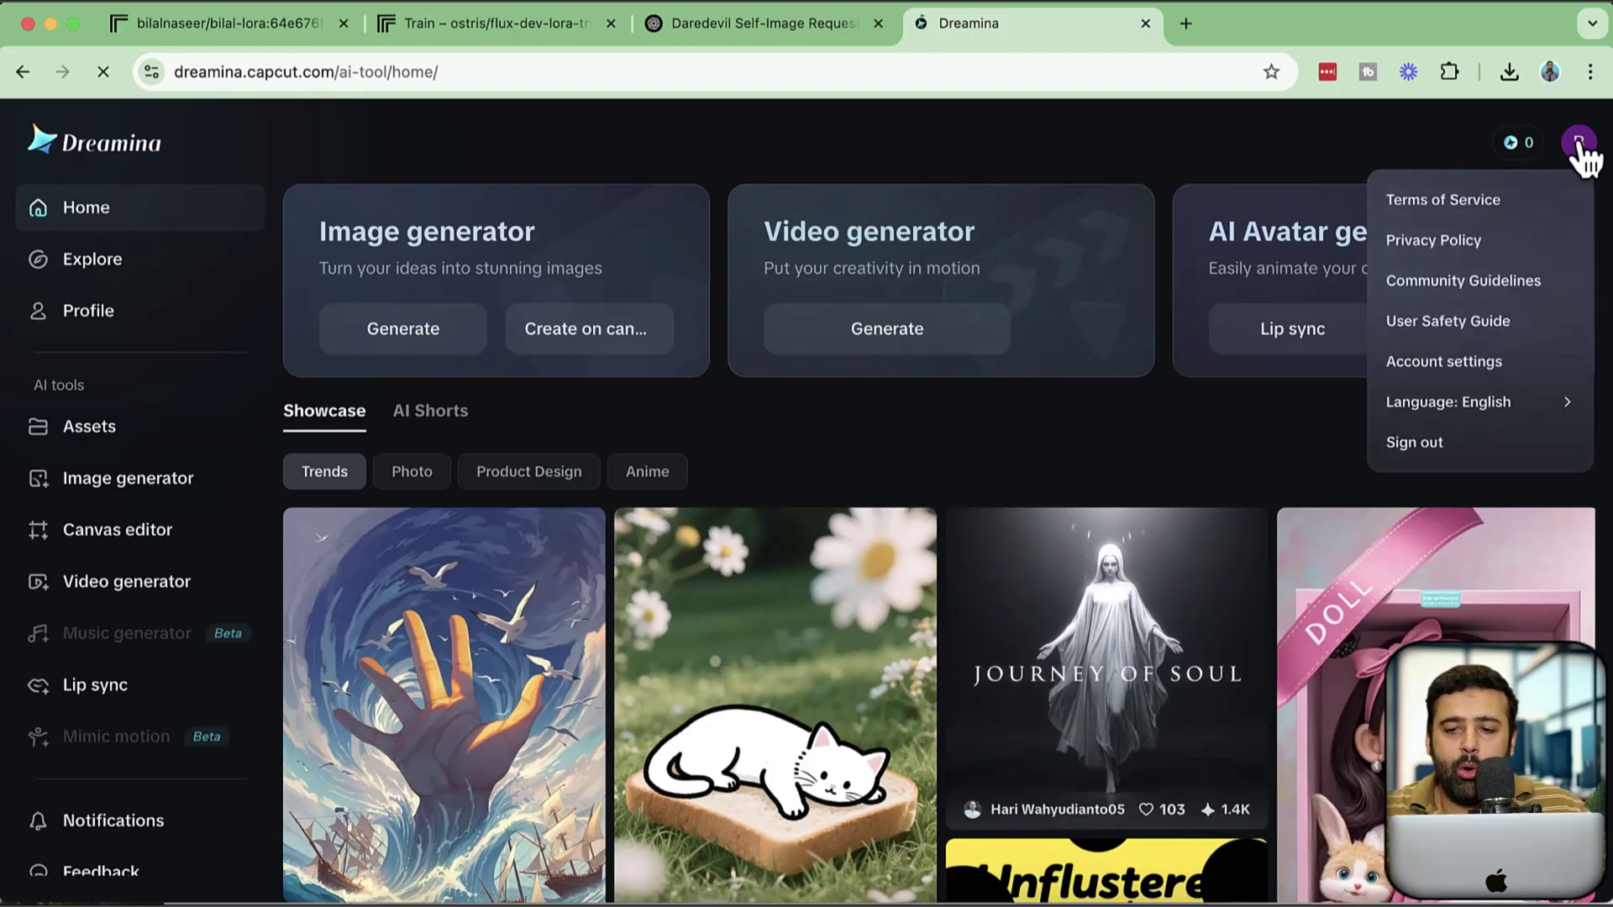
click(1289, 160)
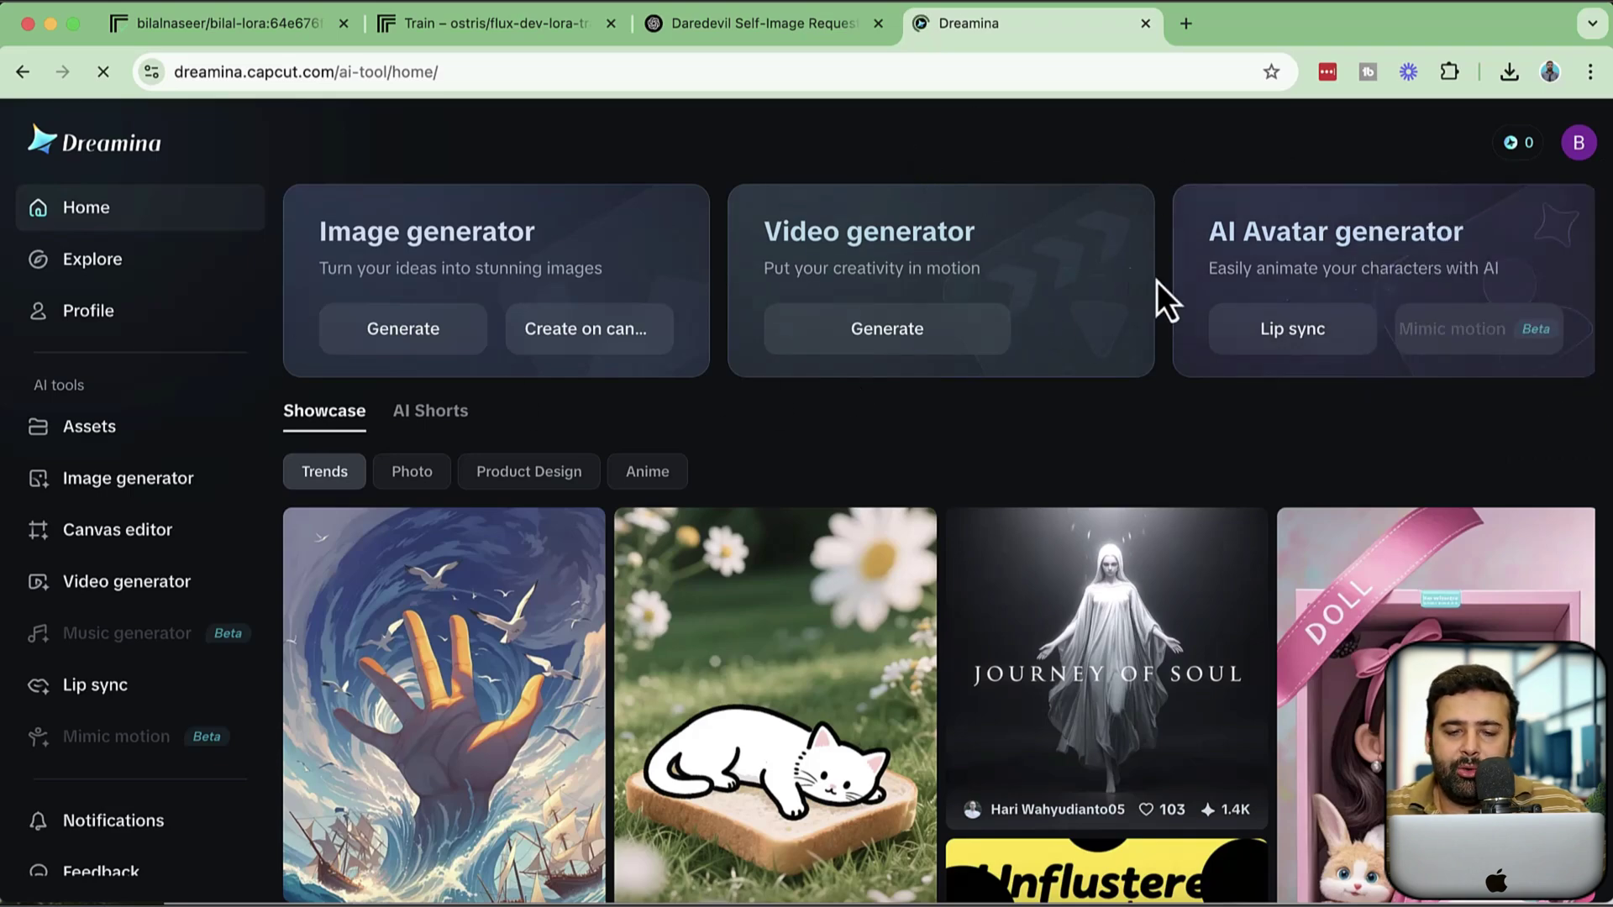
Open Dreamina's video generator and upload out-0 (1).webp from Downloads as the video's first frame.
click(893, 344)
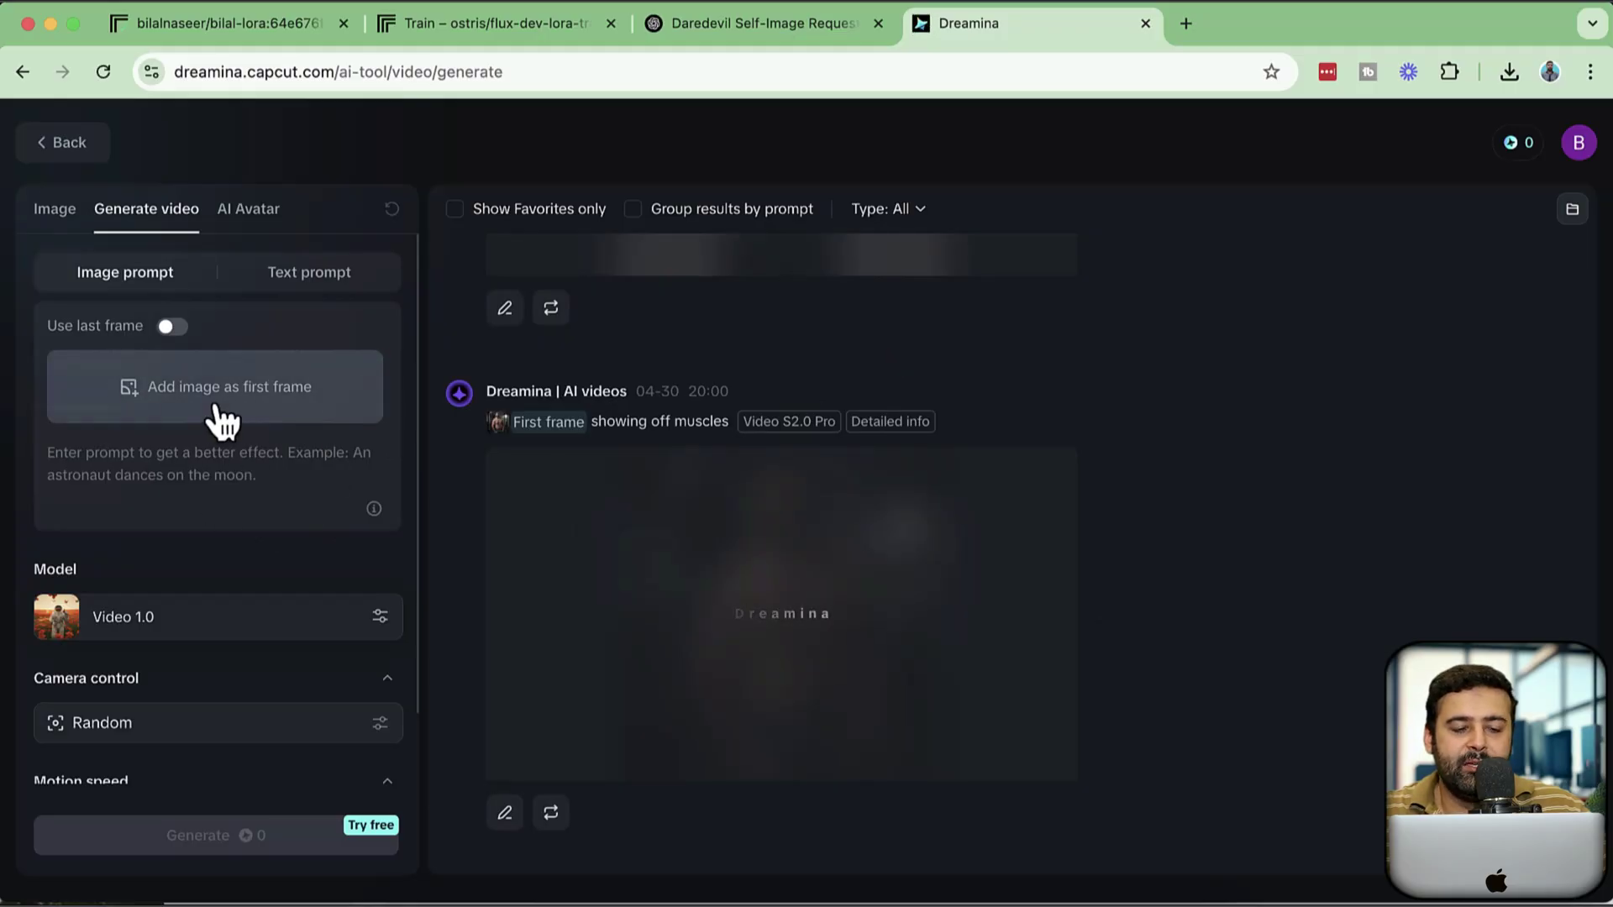
click(380, 418)
scroll(476, 406, down, 5)
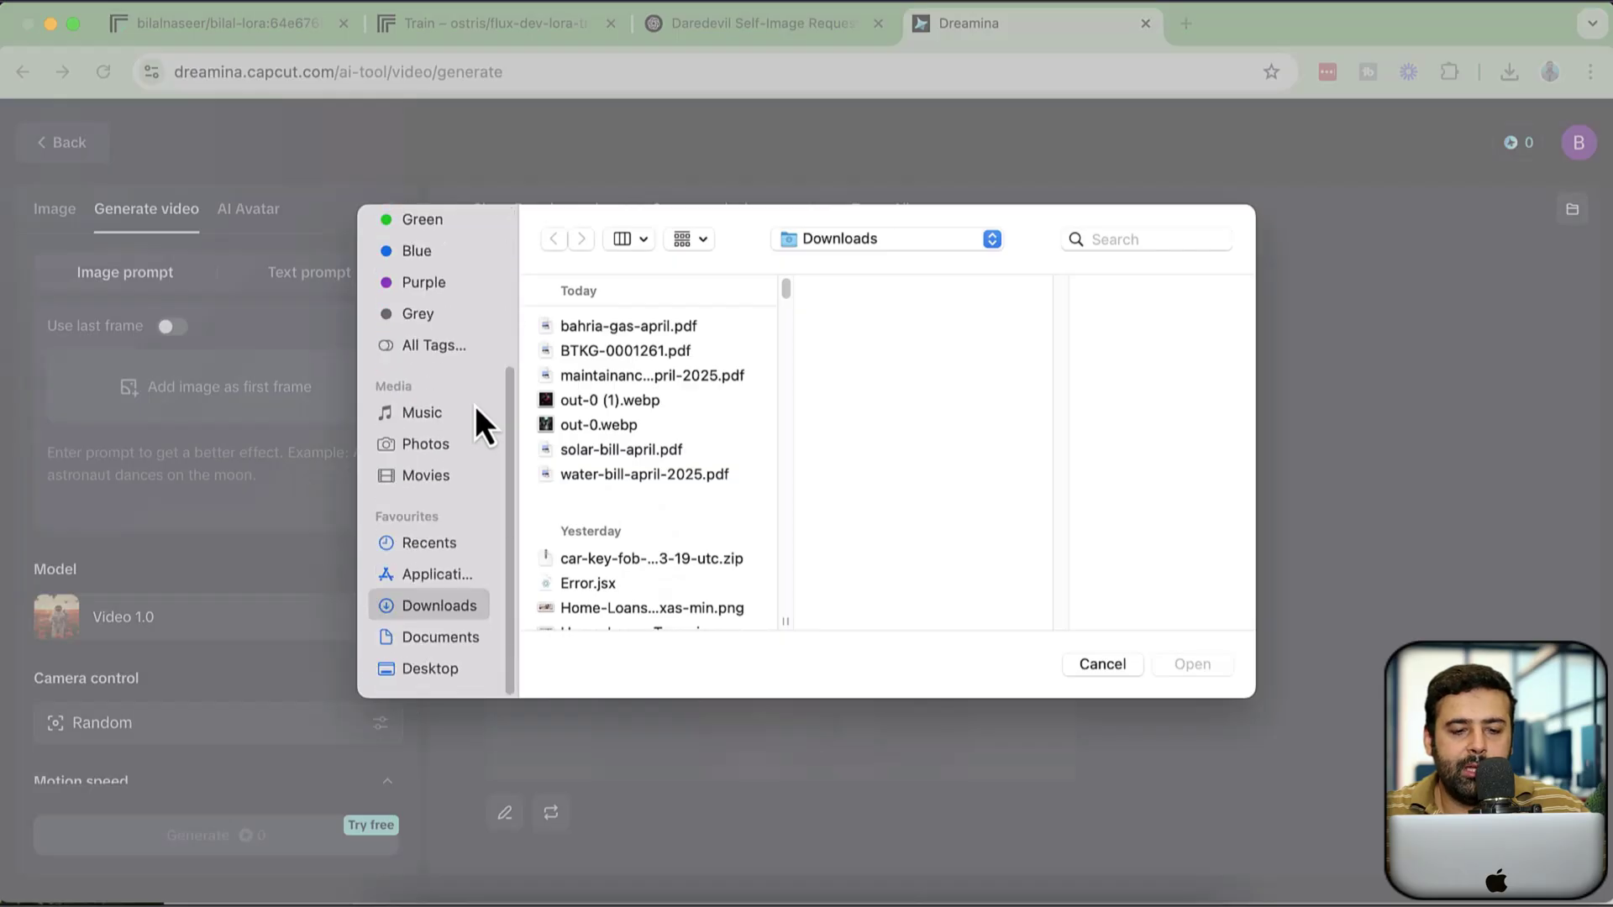
click(623, 401)
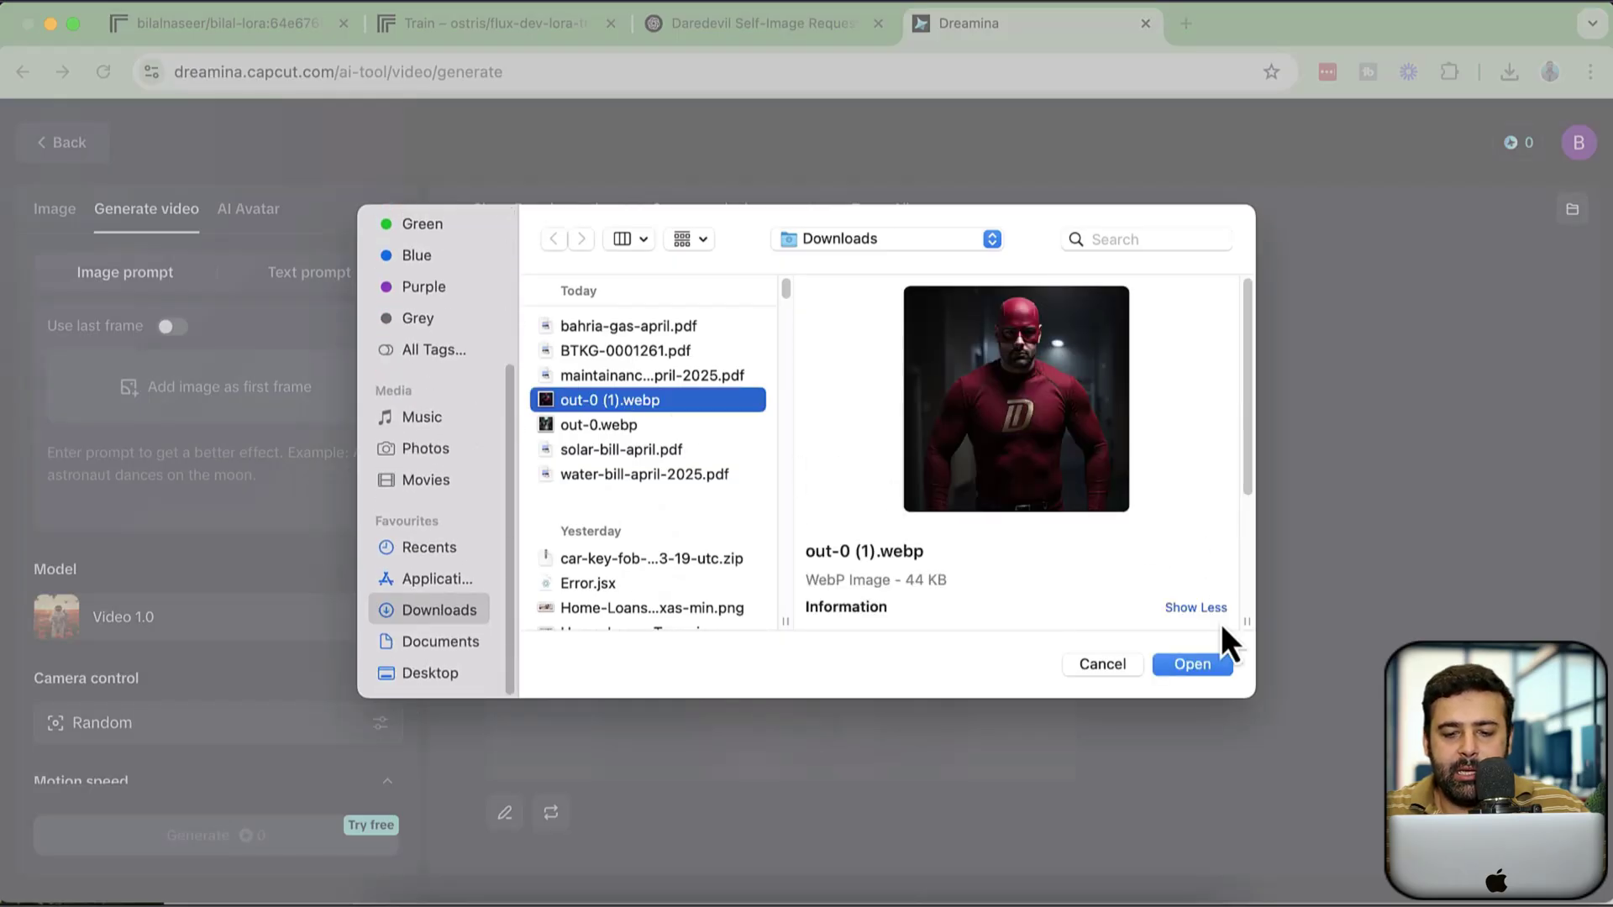
click(1189, 666)
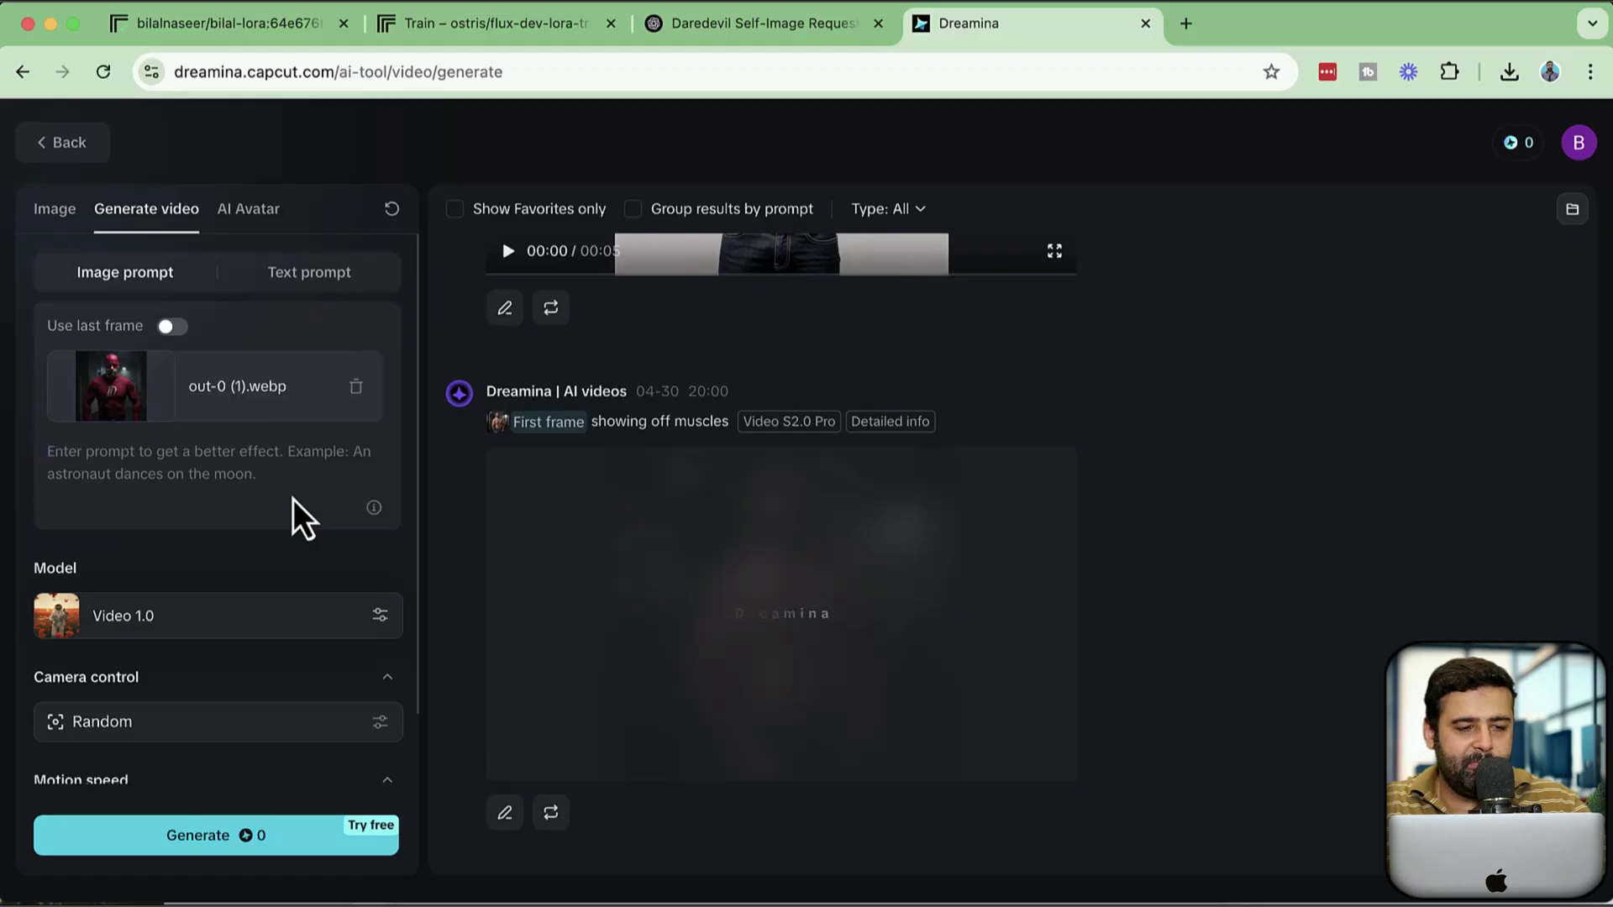
Enter "Fighting" as the prompt for the video made from out-0 (1).webp.
text(Fi)
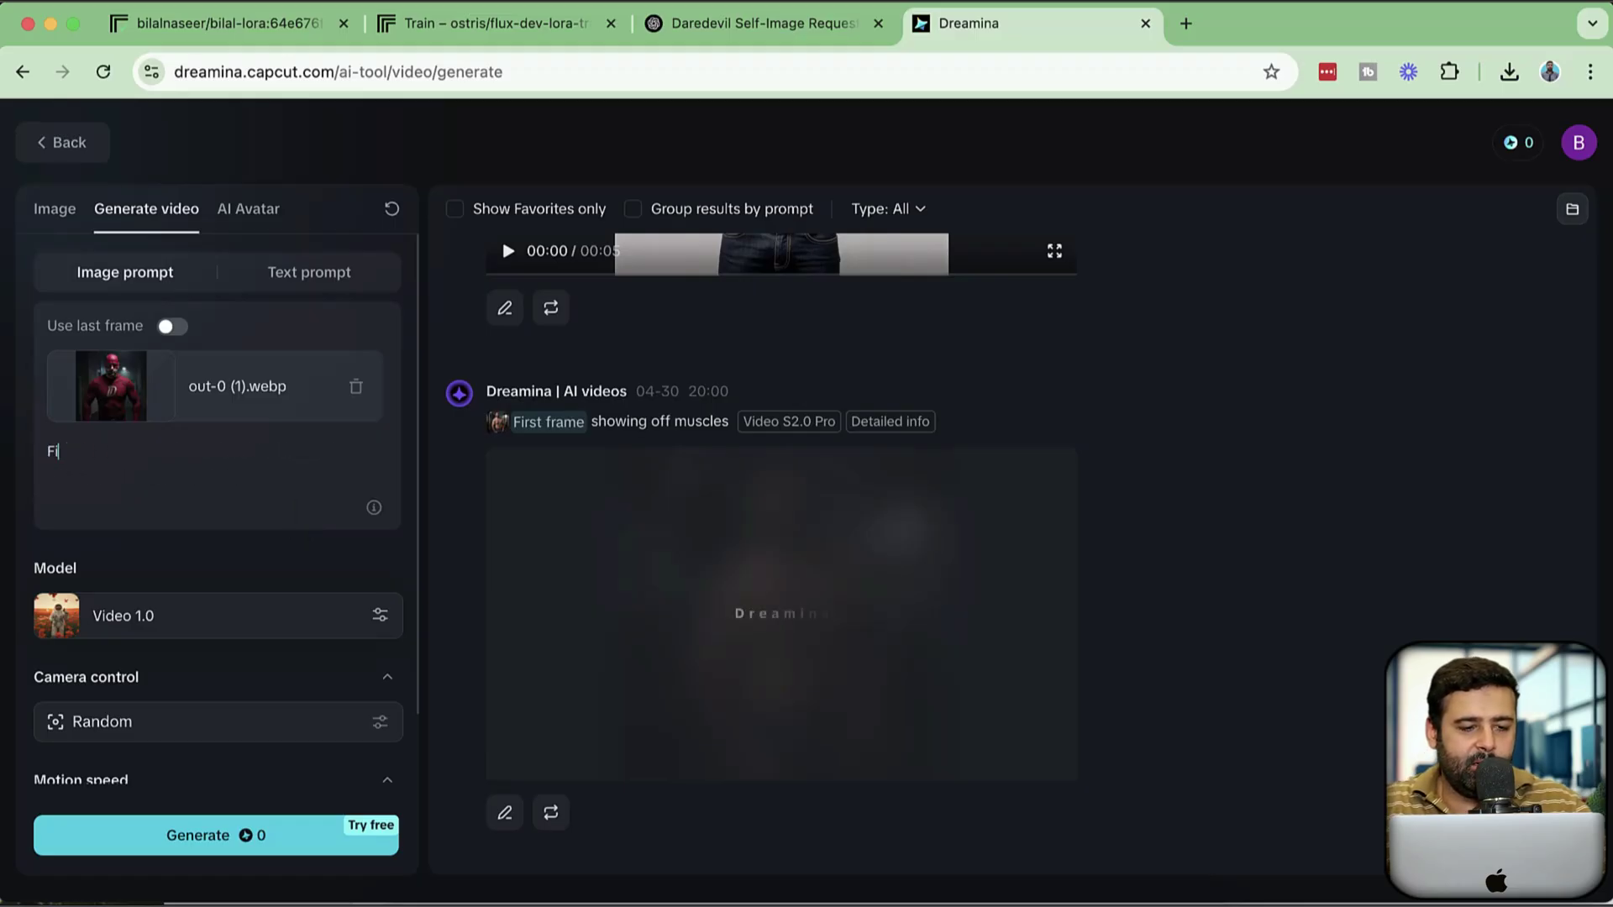
key(BackSpace)
key(BackSpace)
text(Fight)
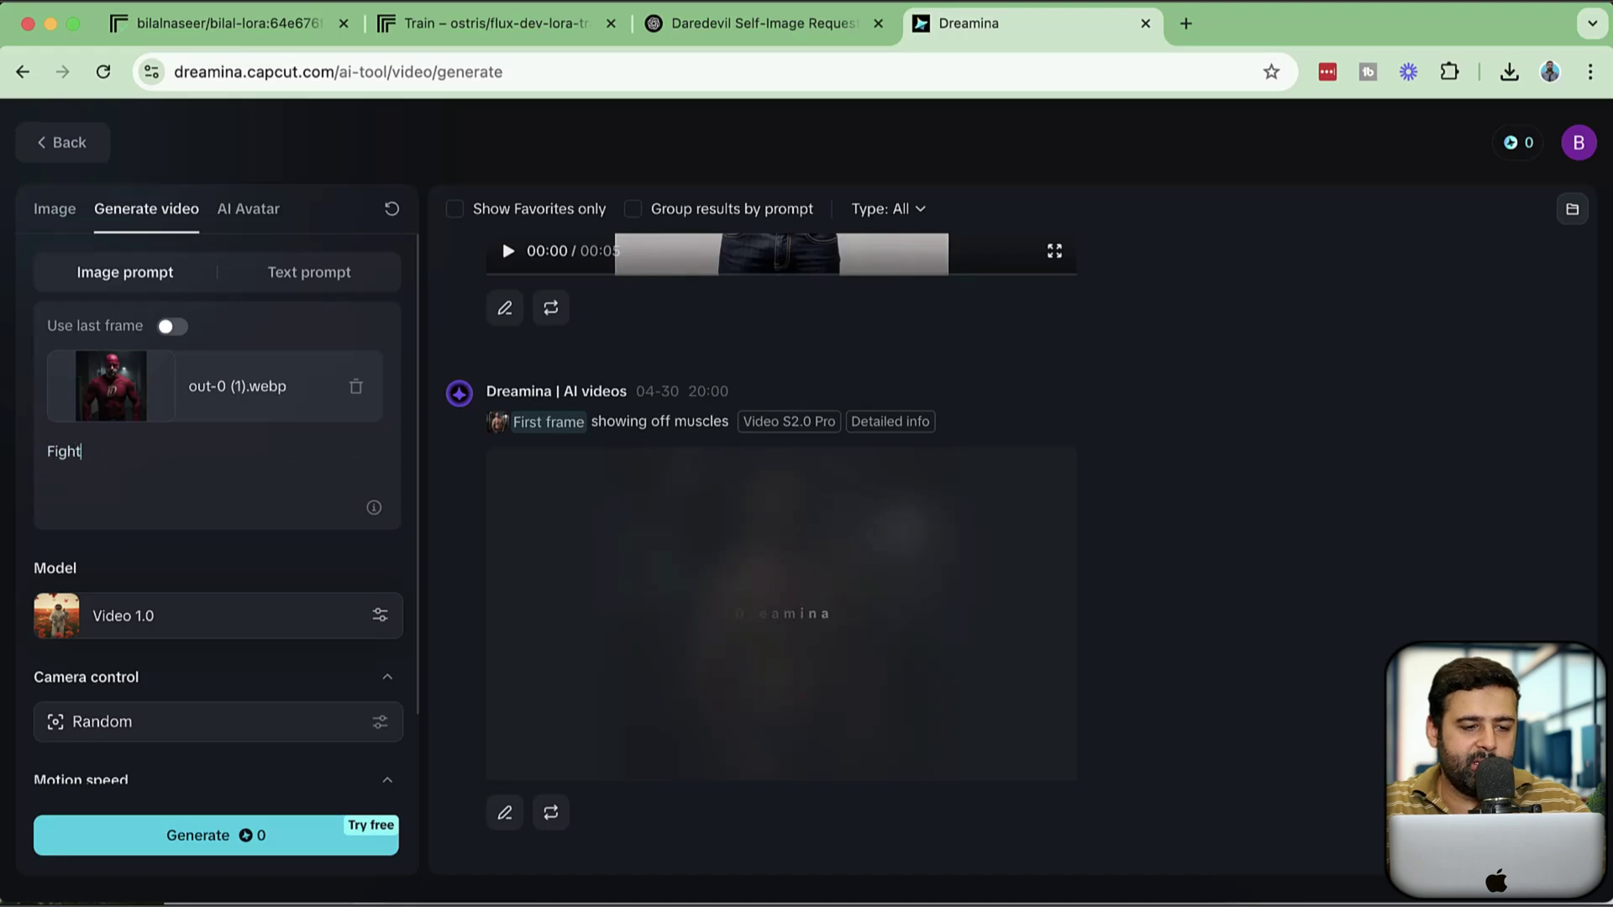
text(int)
key(BackSpace)
text(g)
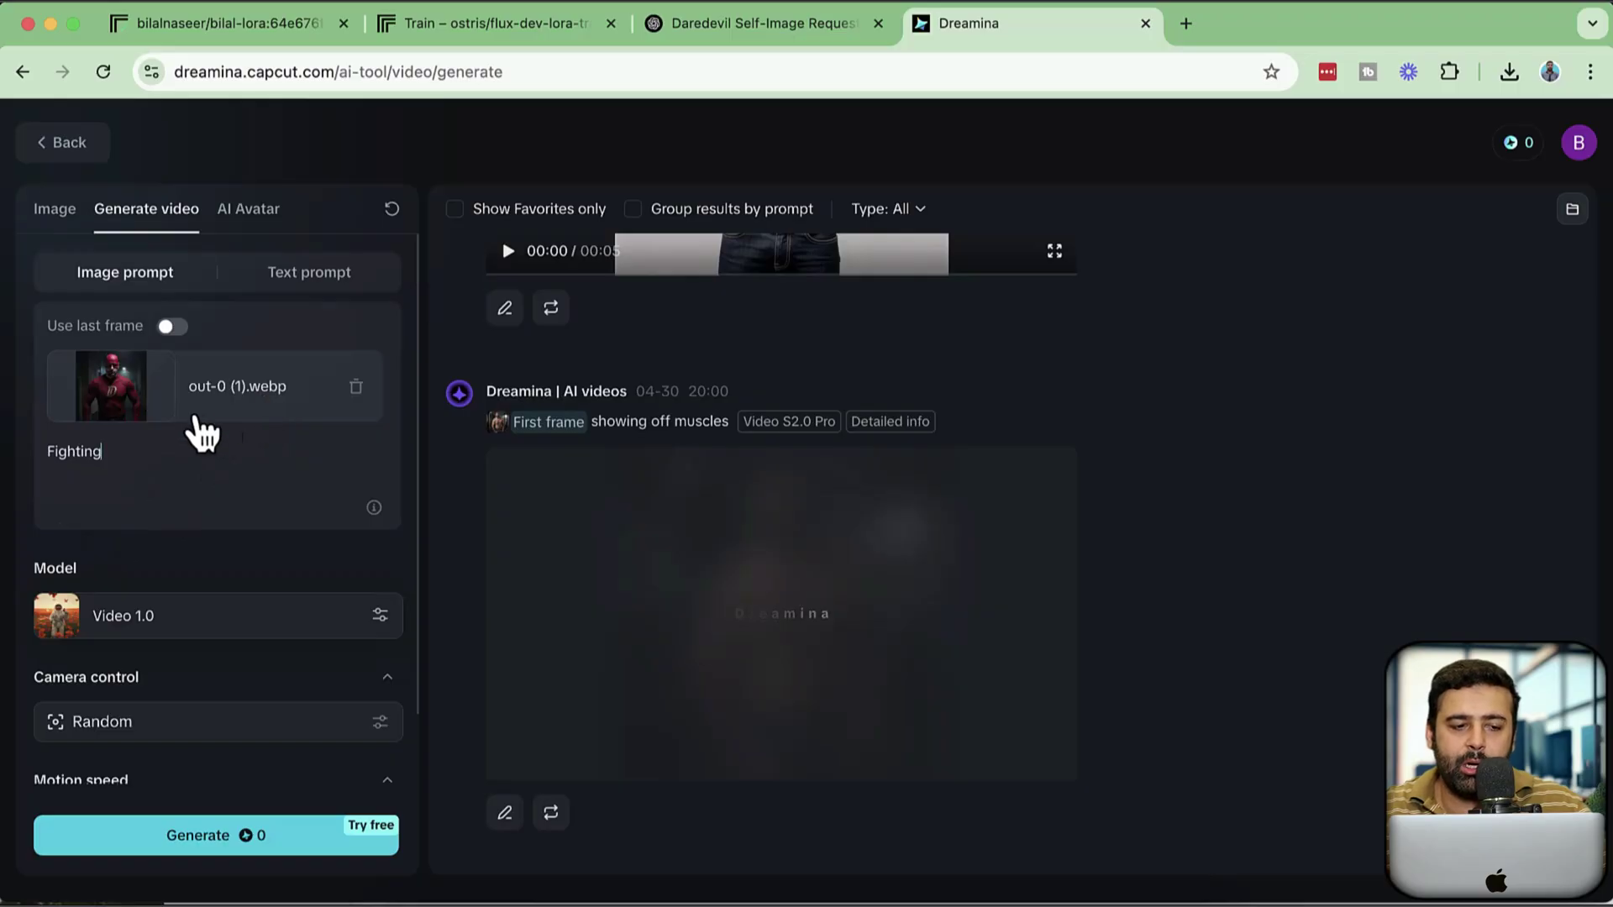
scroll(309, 532, down, 5)
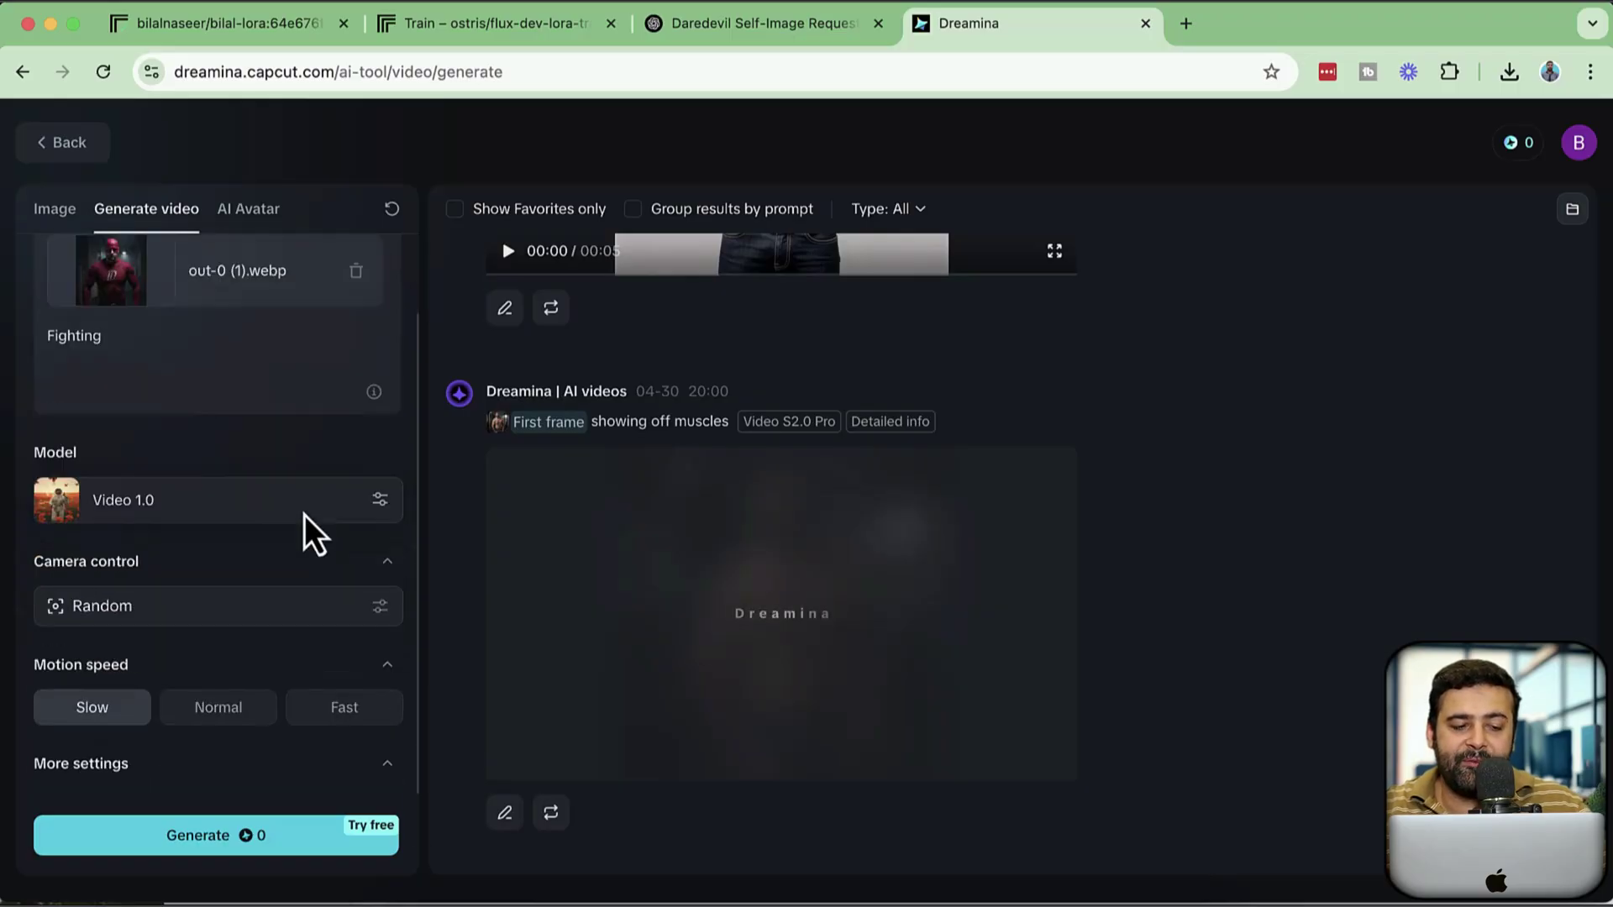
scroll(201, 504, up, 5)
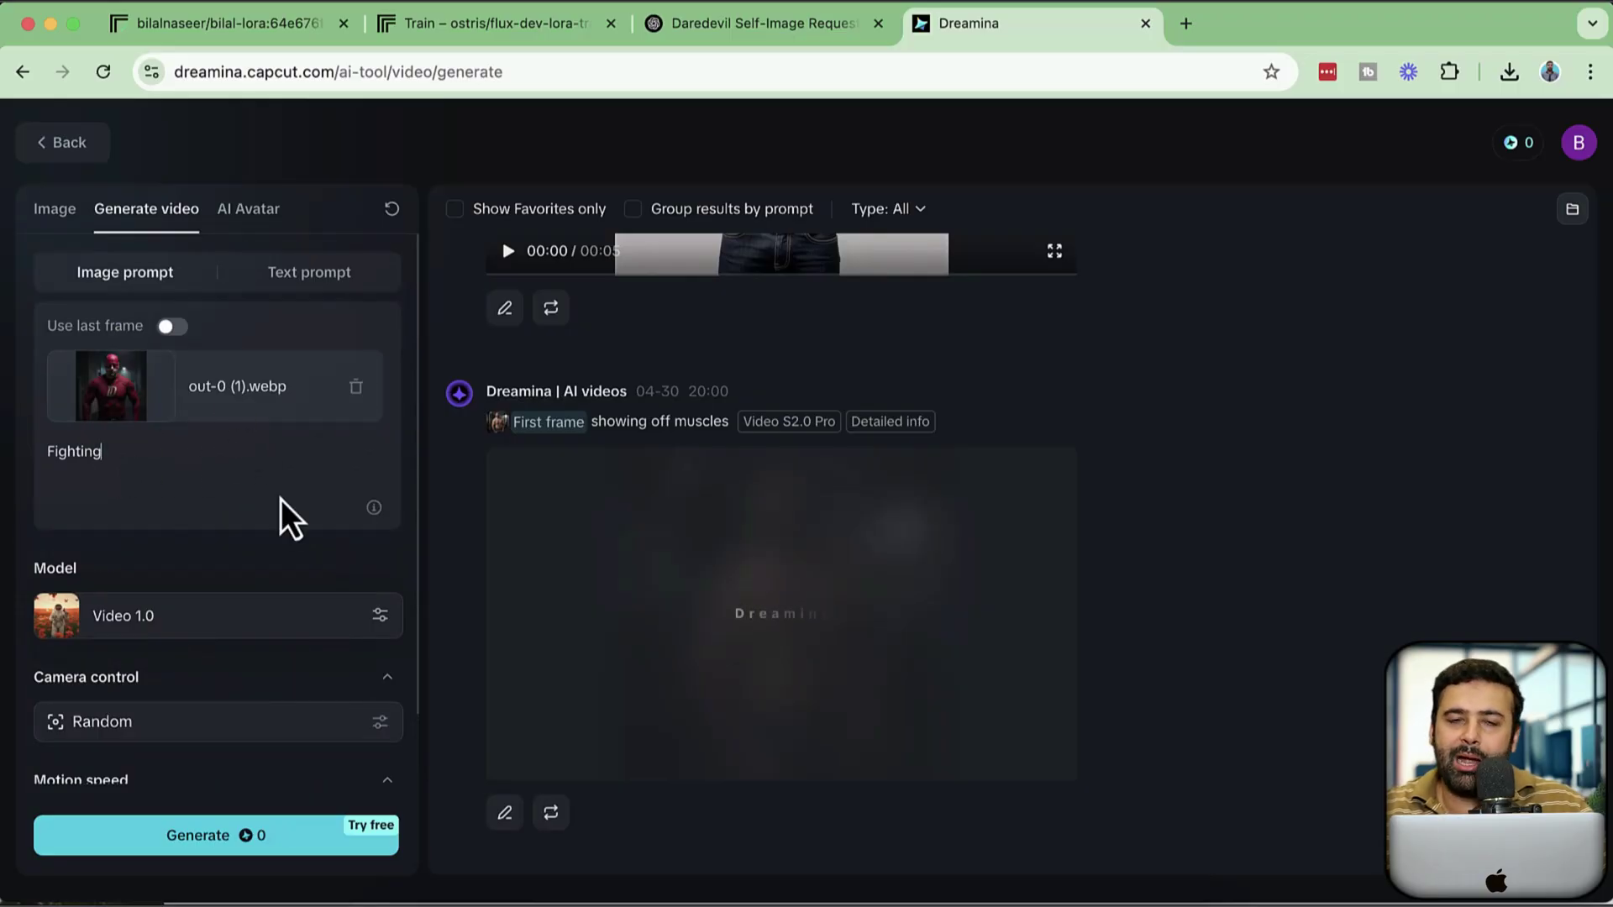
Switch the video model to Video S2.0 Pro and review the duration and aspect ratio settings.
click(200, 628)
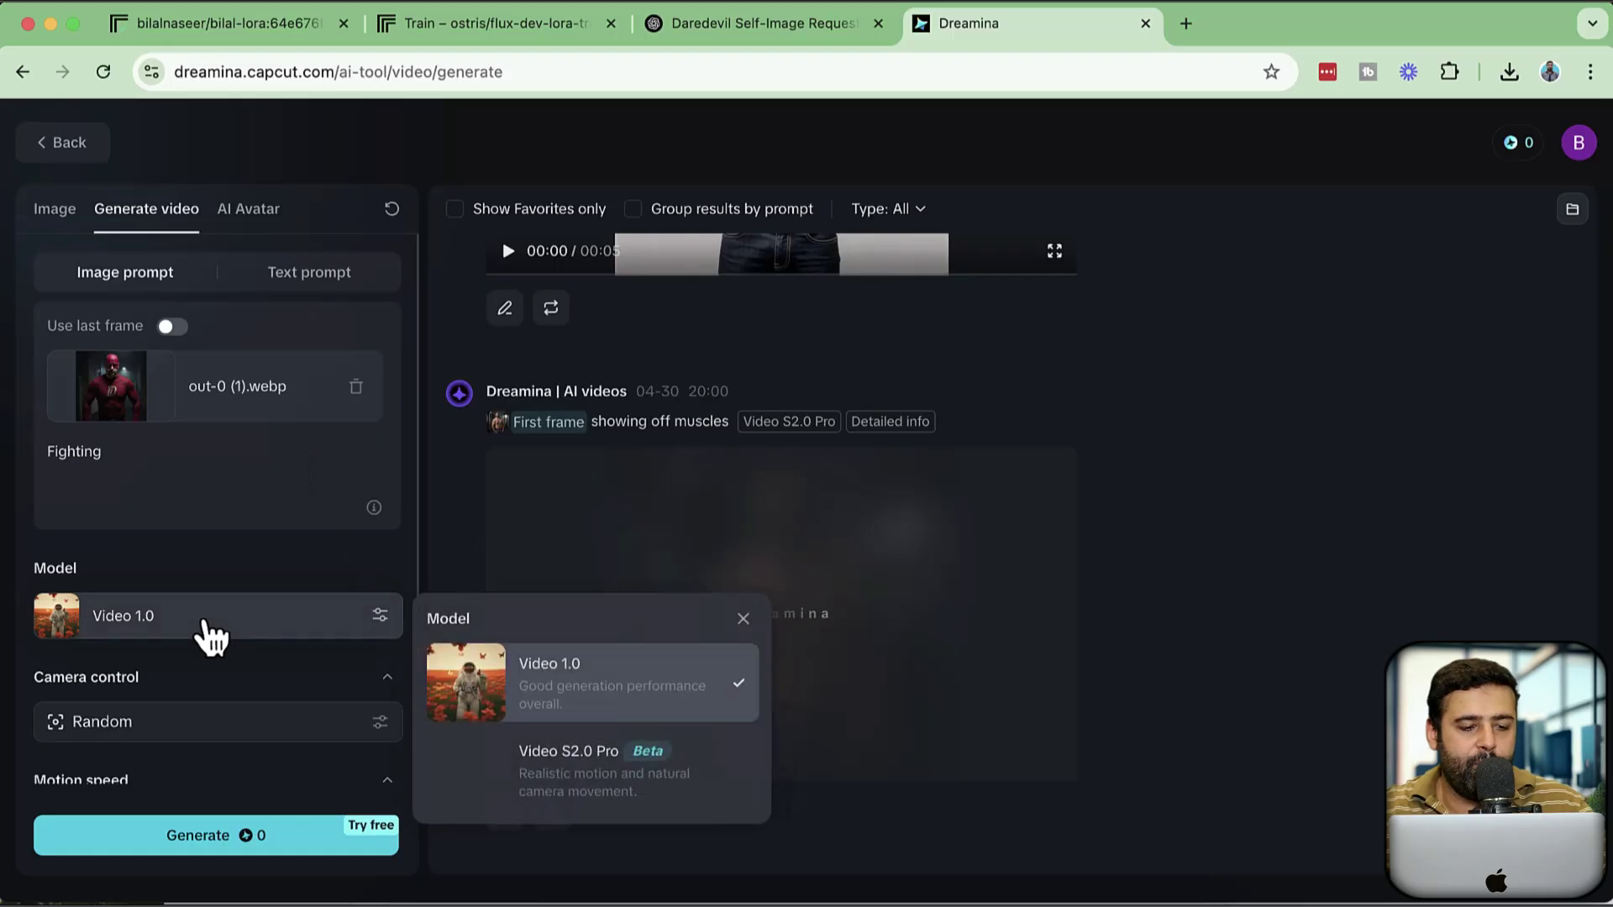
click(619, 776)
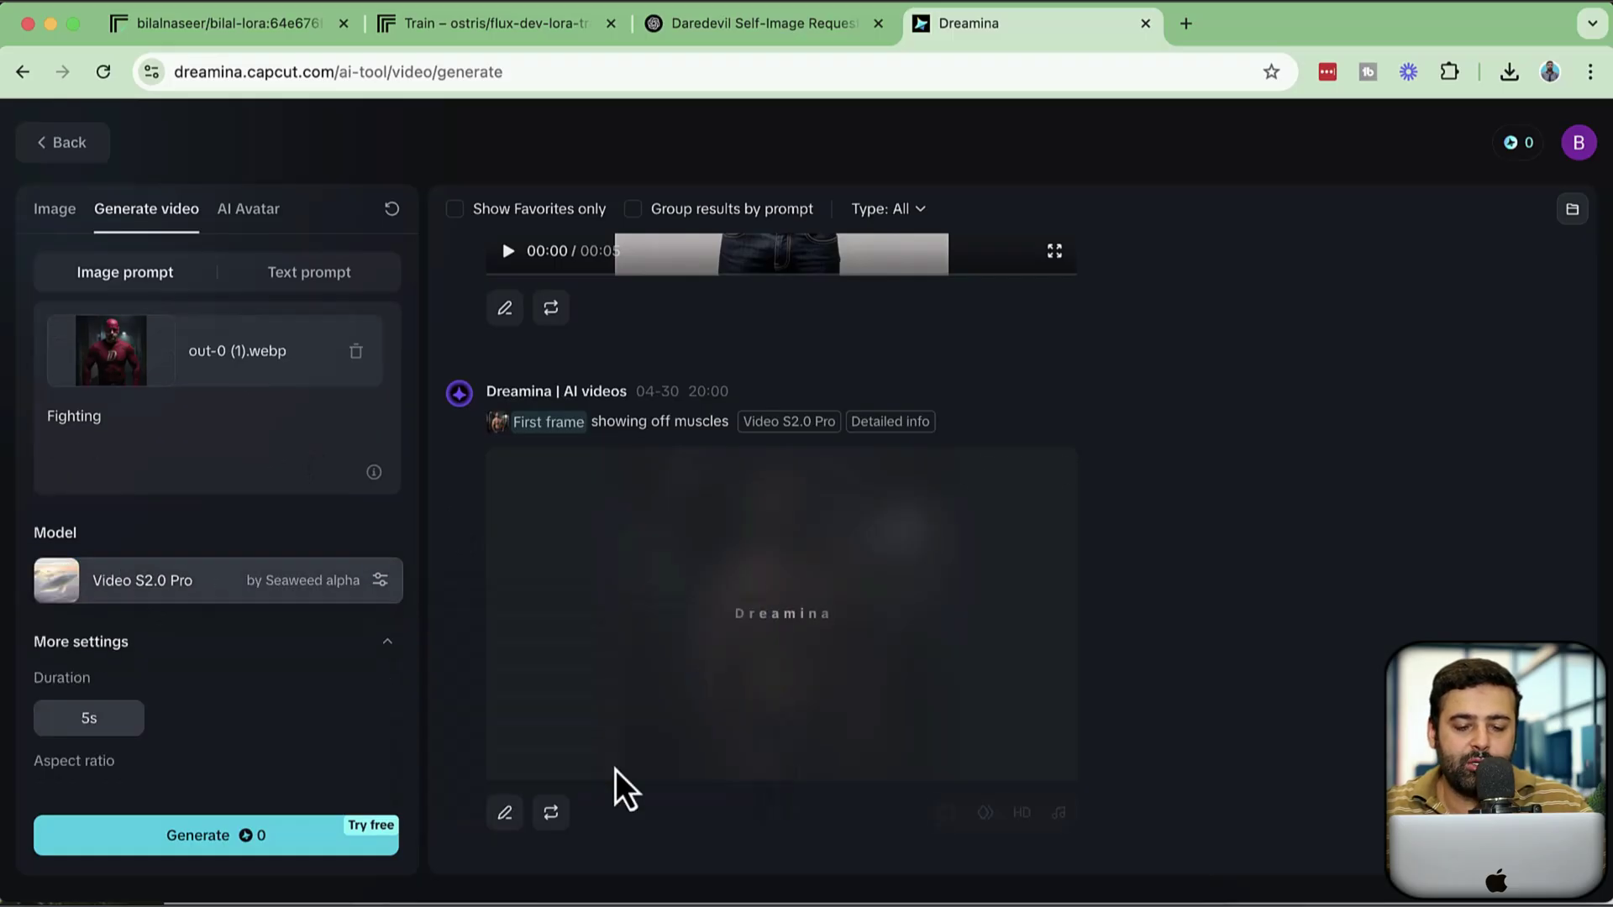
scroll(245, 558, down, 2)
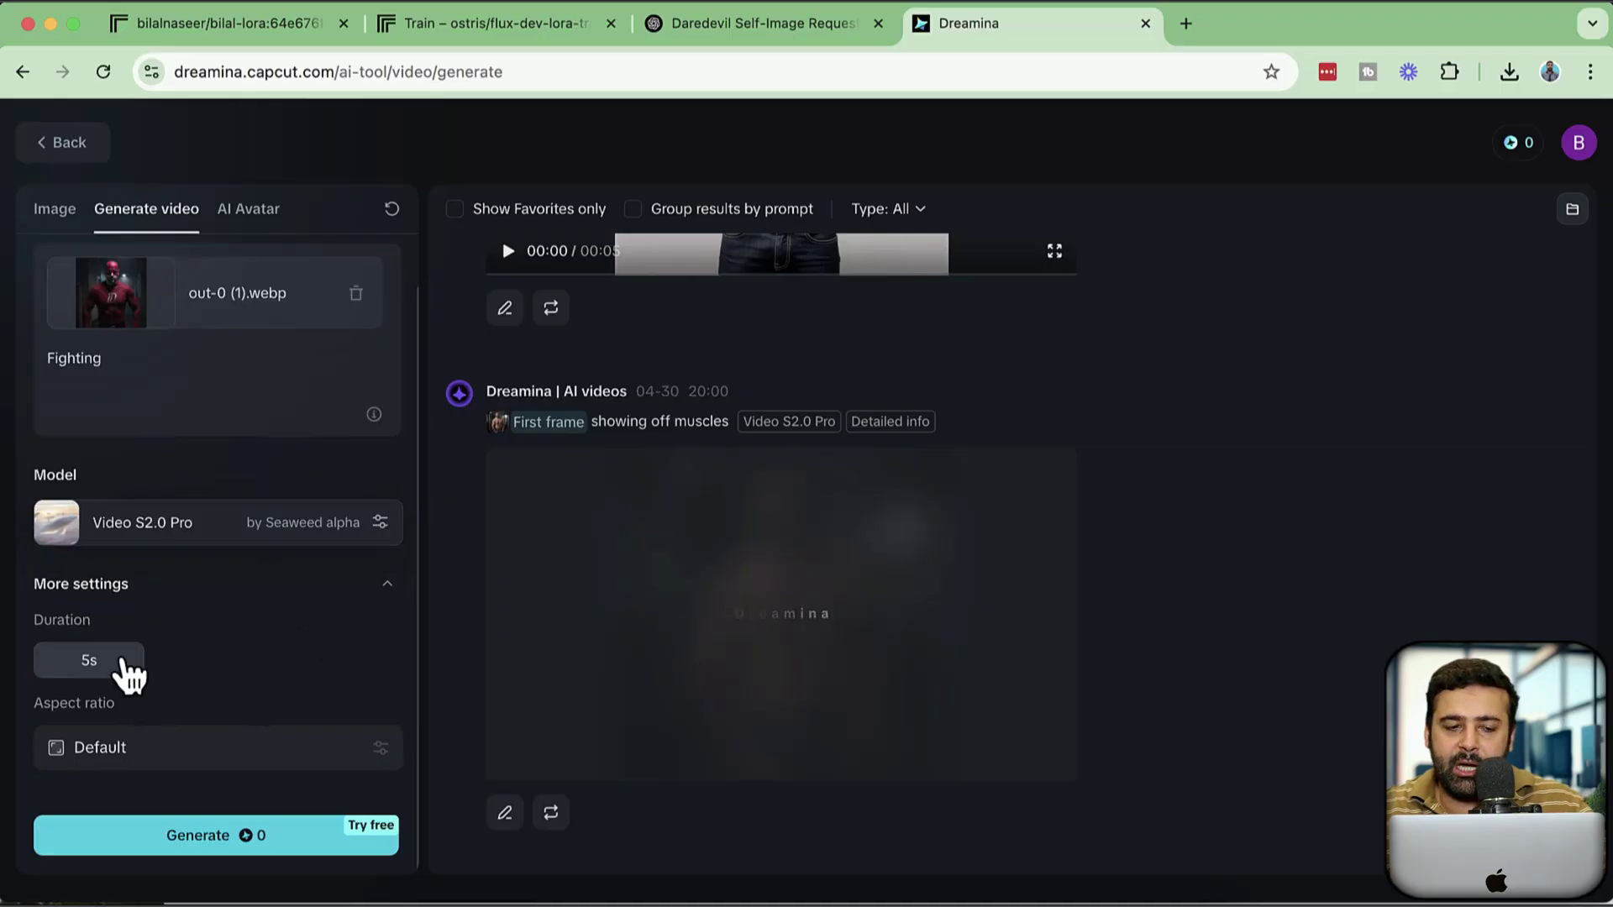
scroll(210, 641, up, 2)
scroll(209, 641, down, 2)
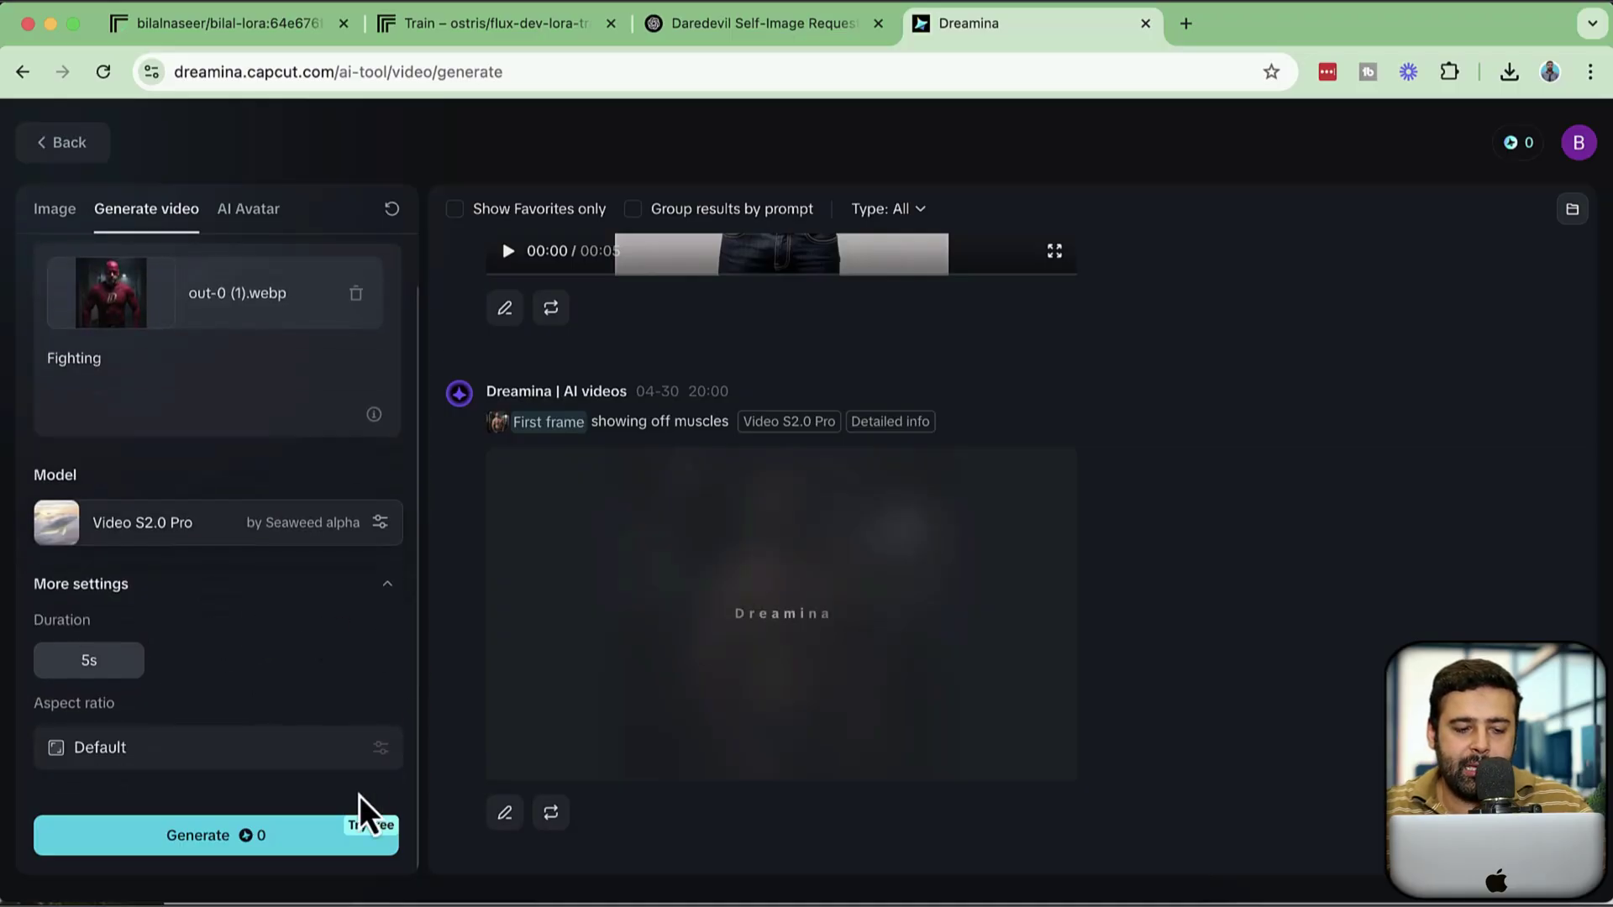
click(242, 845)
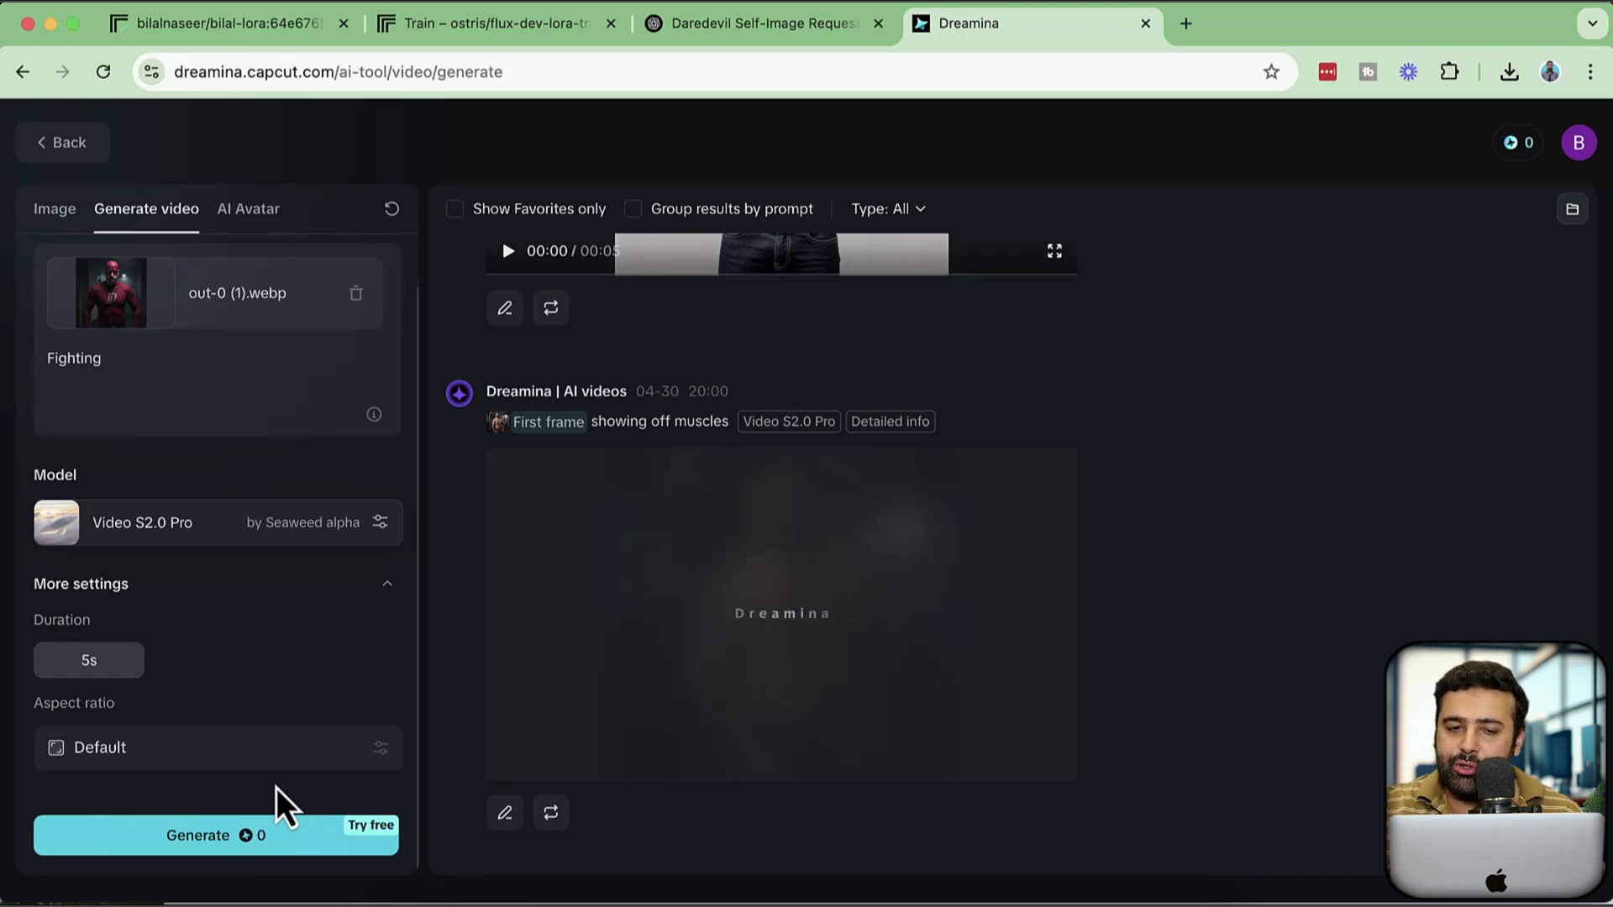
Preview the earlier t-shirt videos and their prompts in the generation history, returning to the newest entry.
scroll(1164, 567, up, 5)
mouse_move(687, 486)
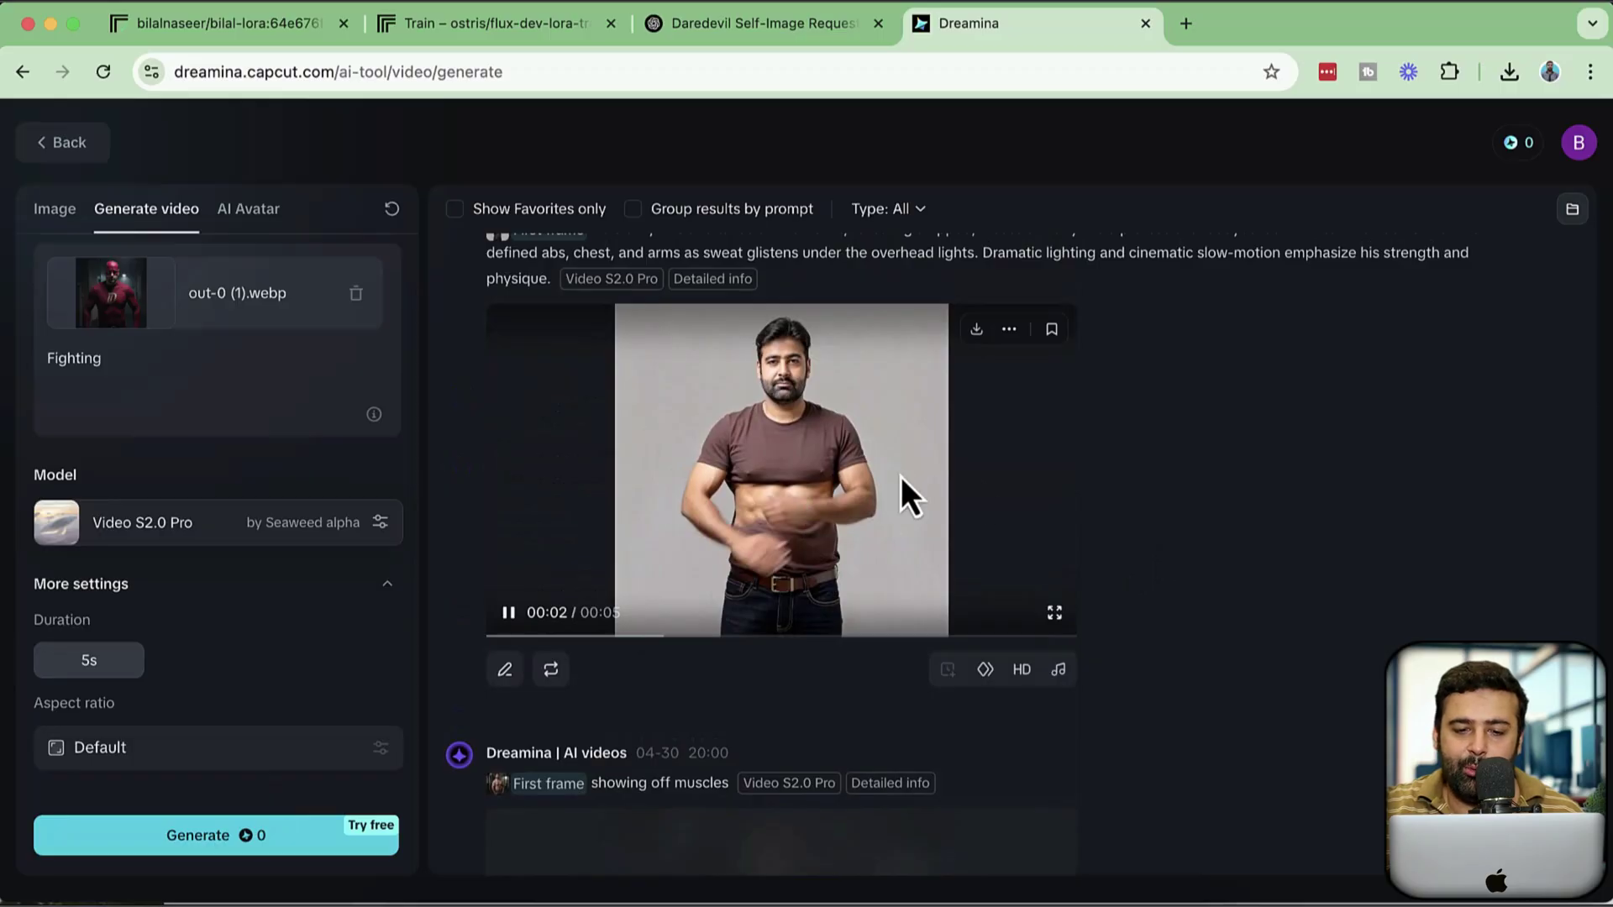
scroll(1165, 461, up, 10)
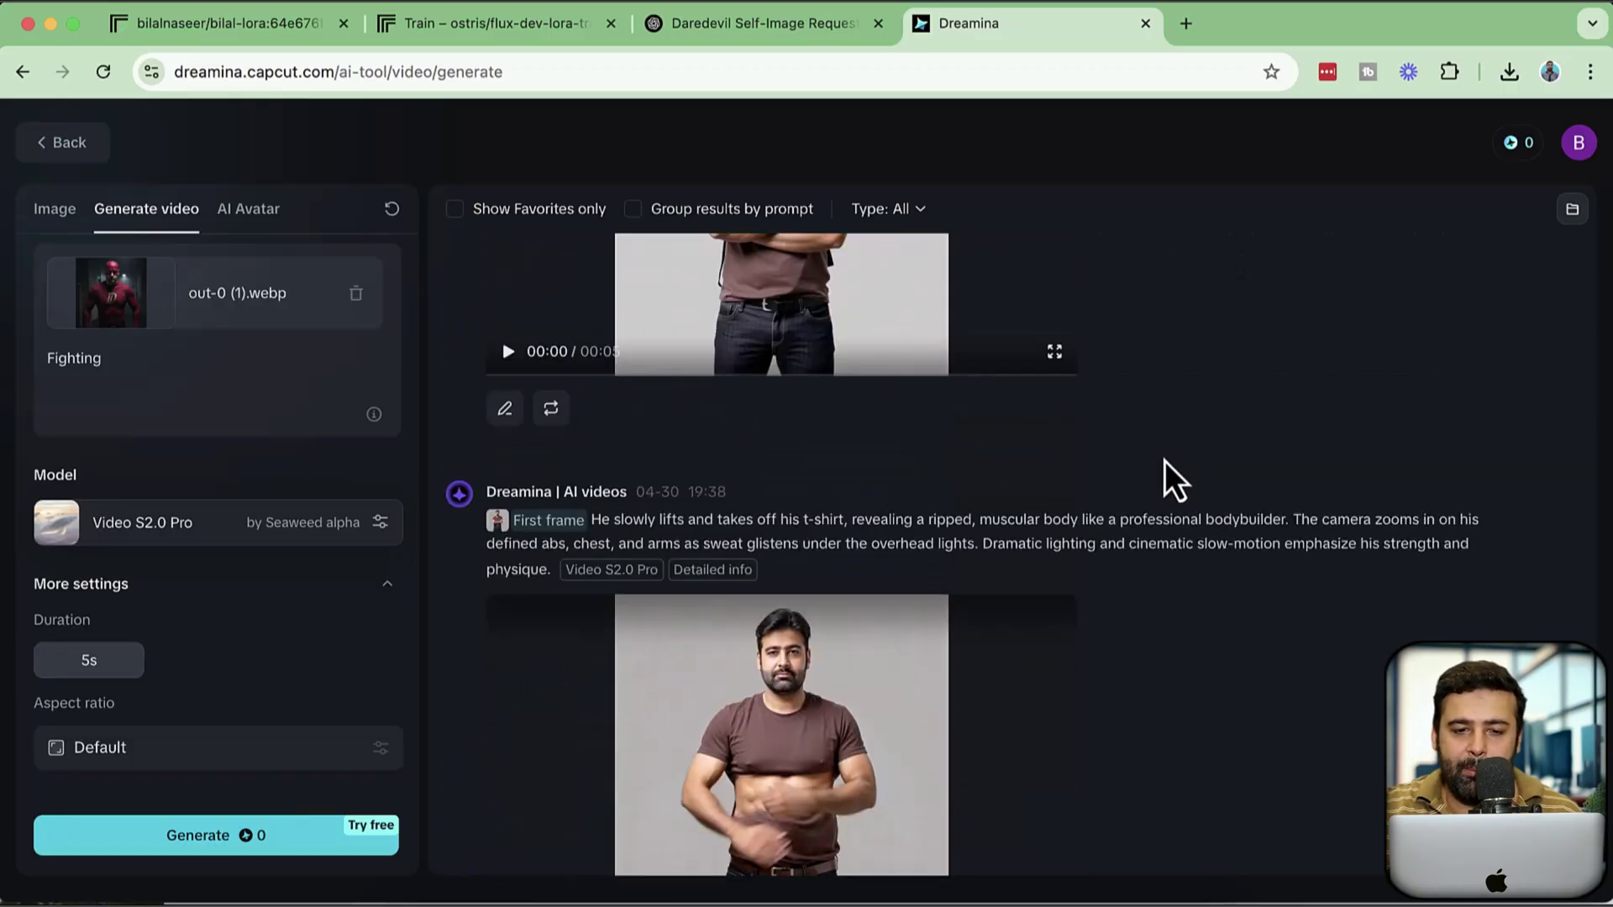
mouse_move(845, 566)
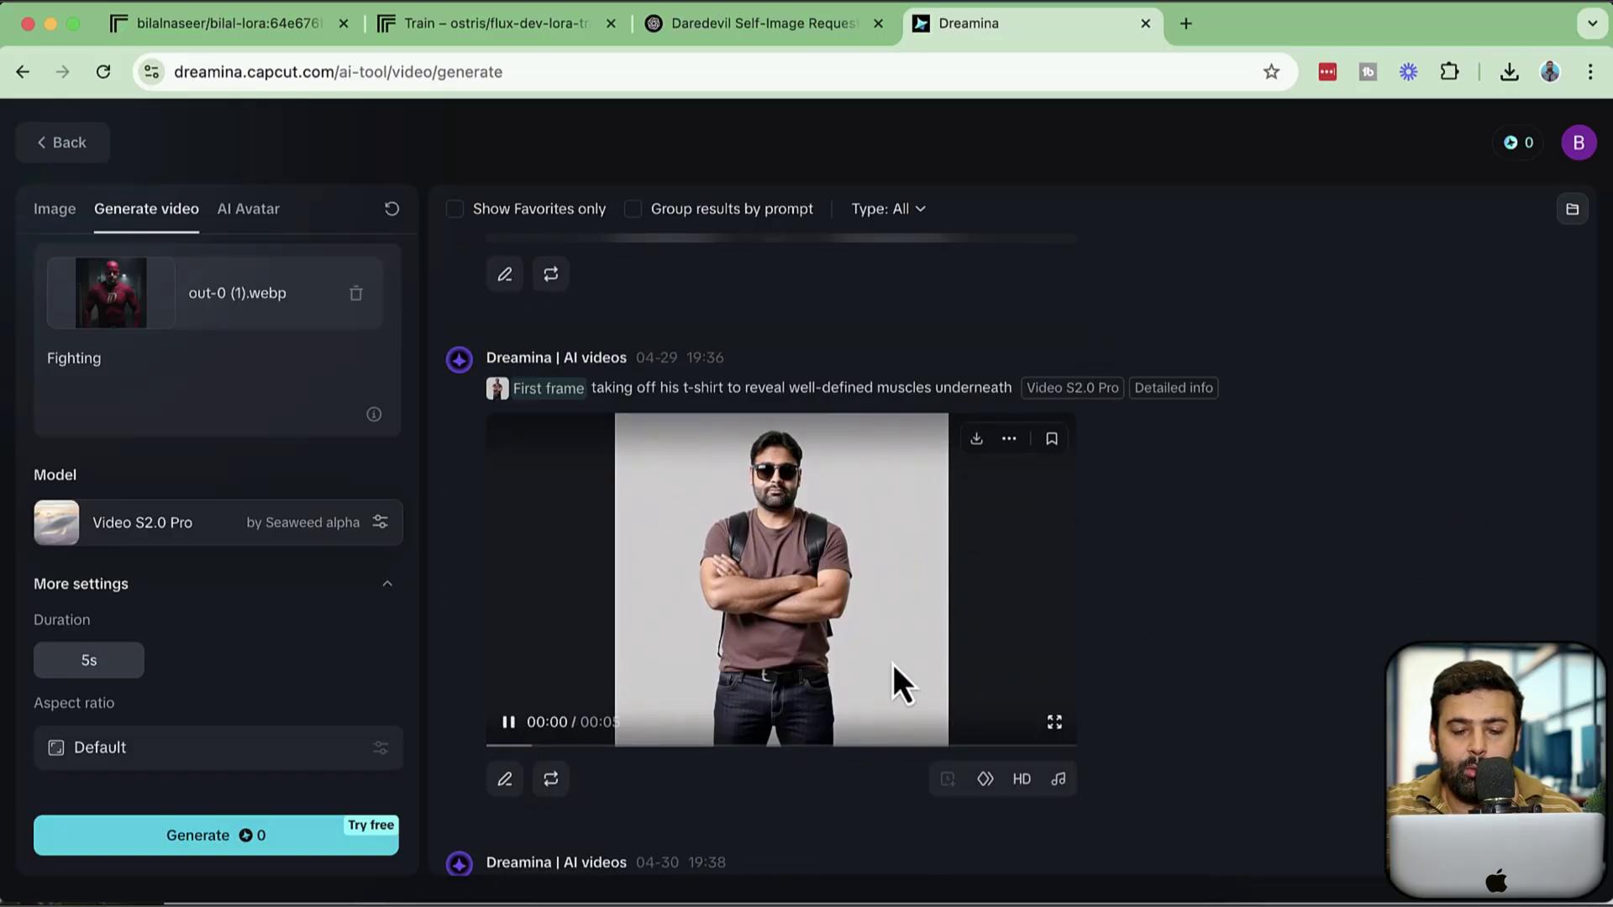
scroll(1055, 597, up, 5)
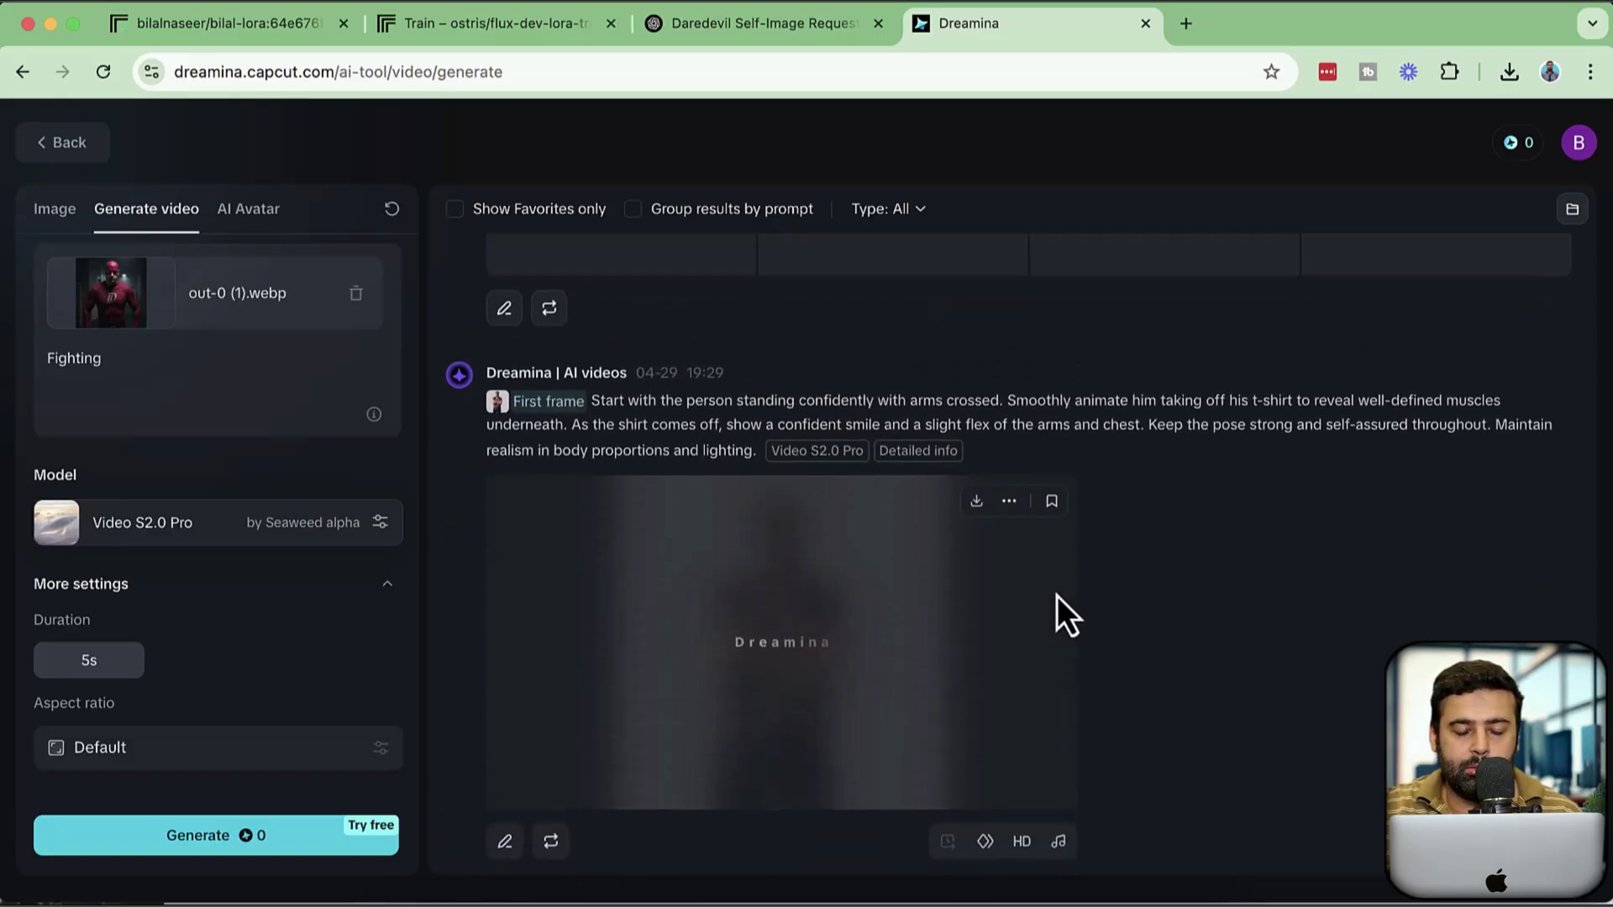
scroll(1057, 596, down, 10)
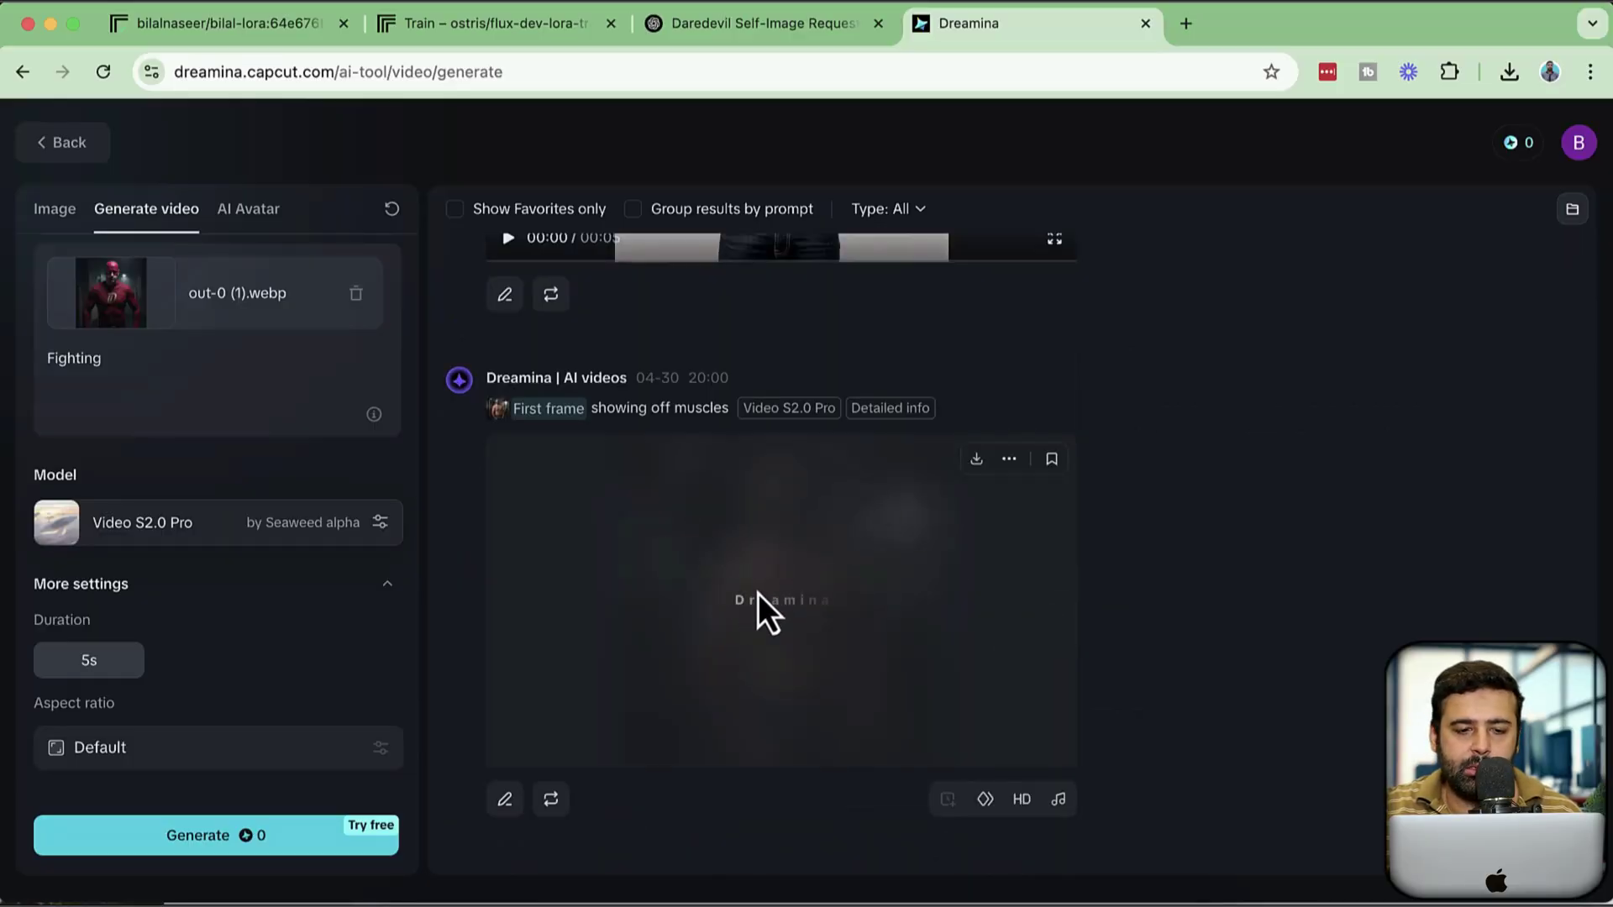
Generate the Fighting video from the Daredevil image, watch the result in full screen and return to the results.
click(242, 850)
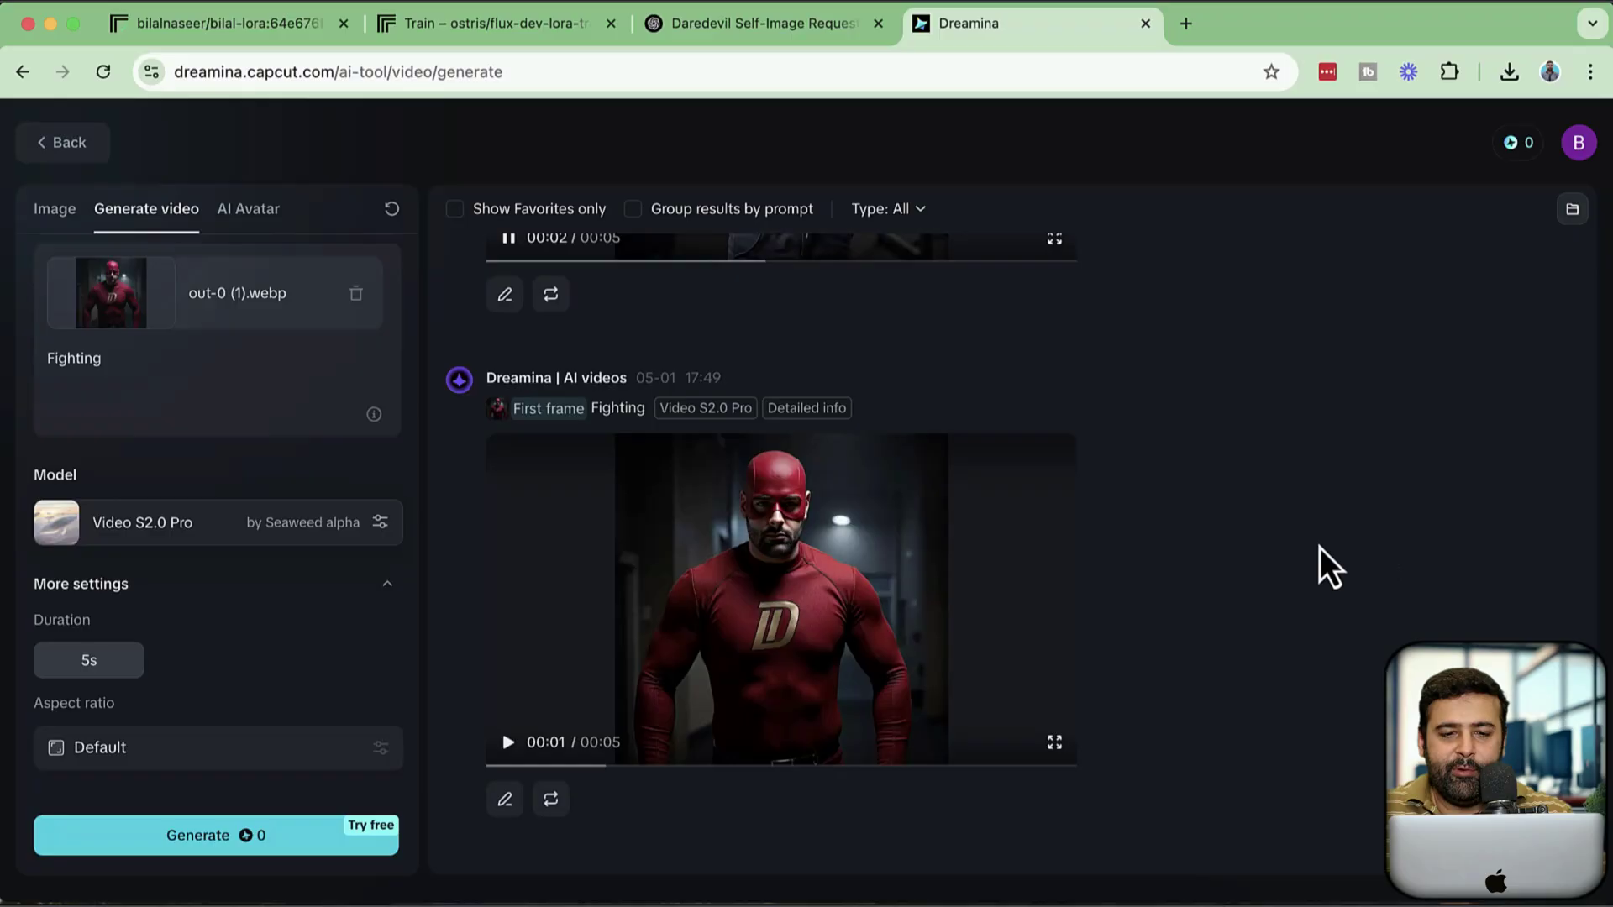
mouse_move(931, 597)
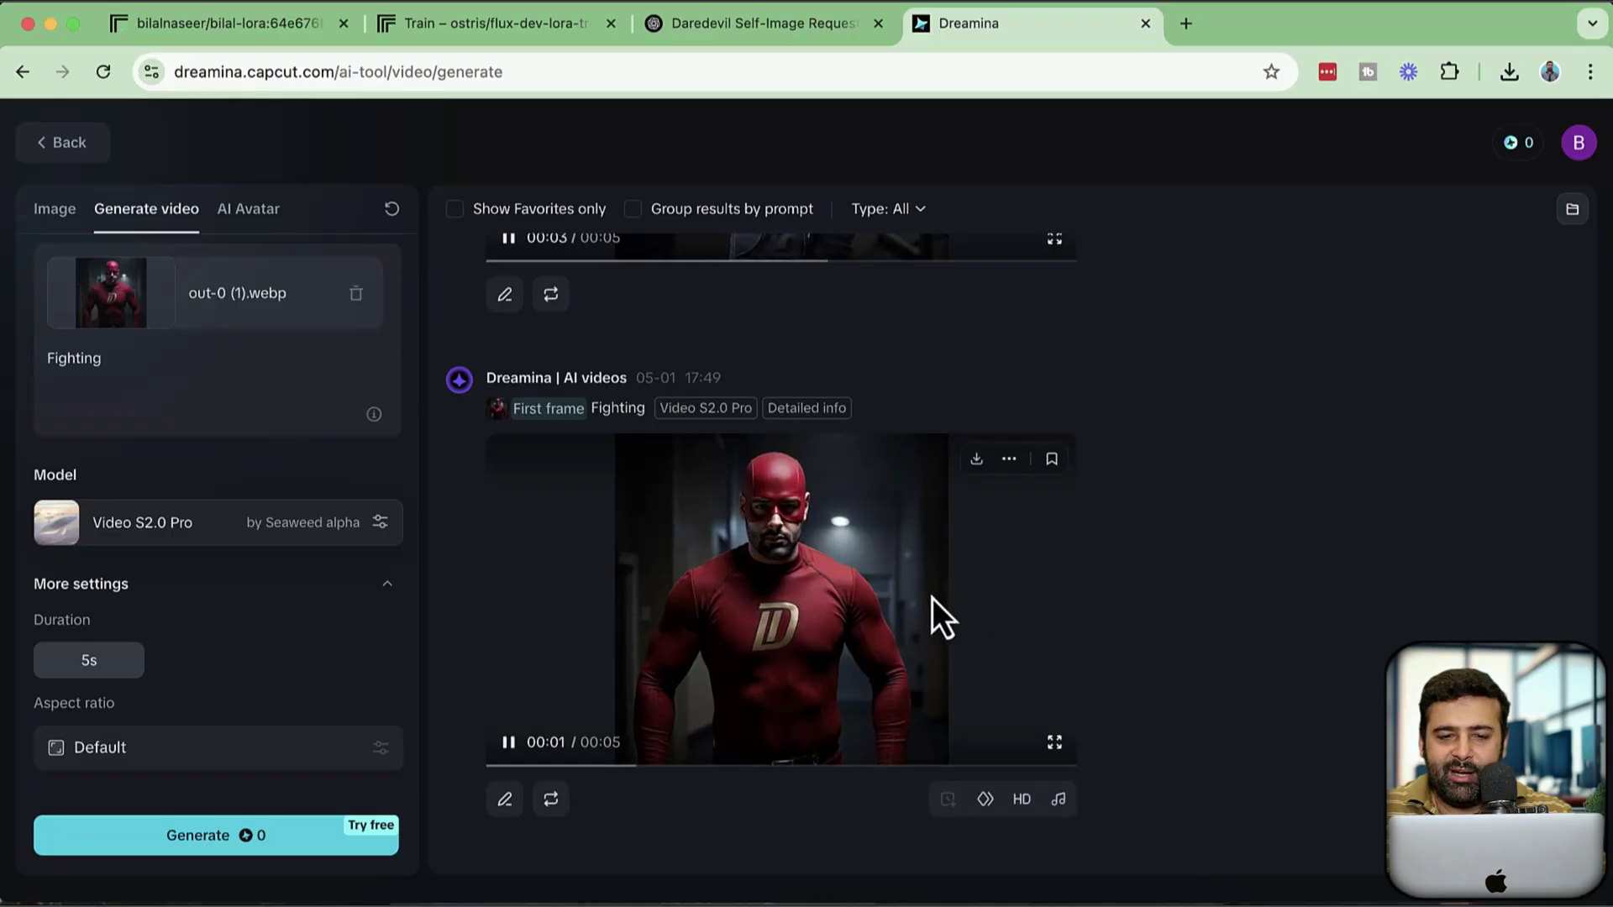
click(1052, 744)
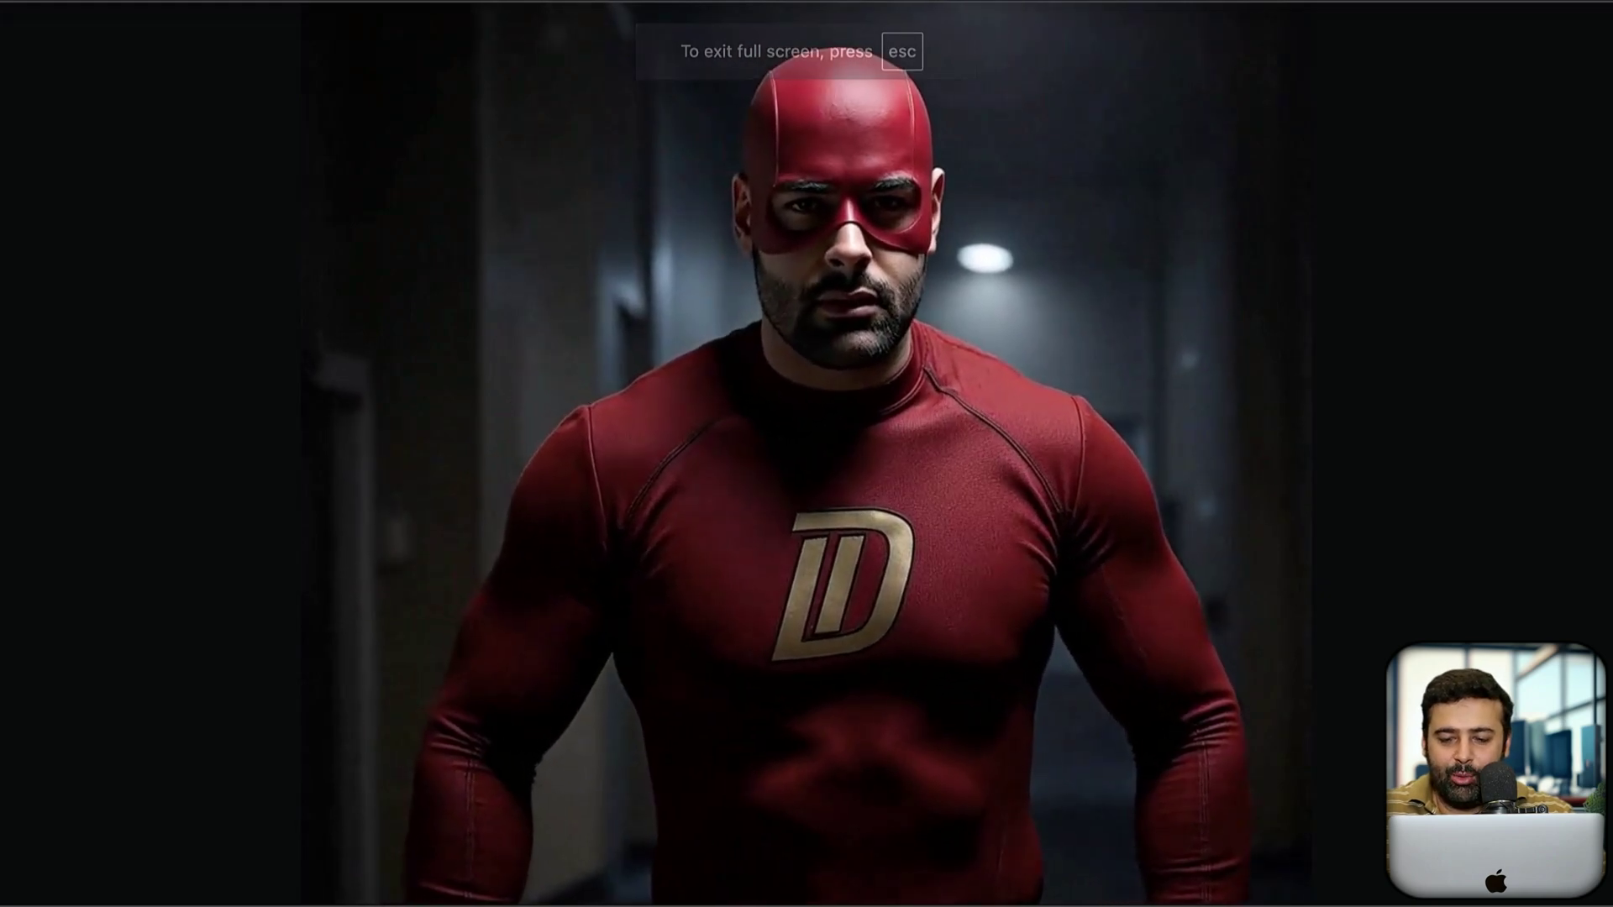
key(Escape)
Play the earlier "showing off muscles" gym video in the history in full screen, then leave full screen.
scroll(1200, 610, up, 4)
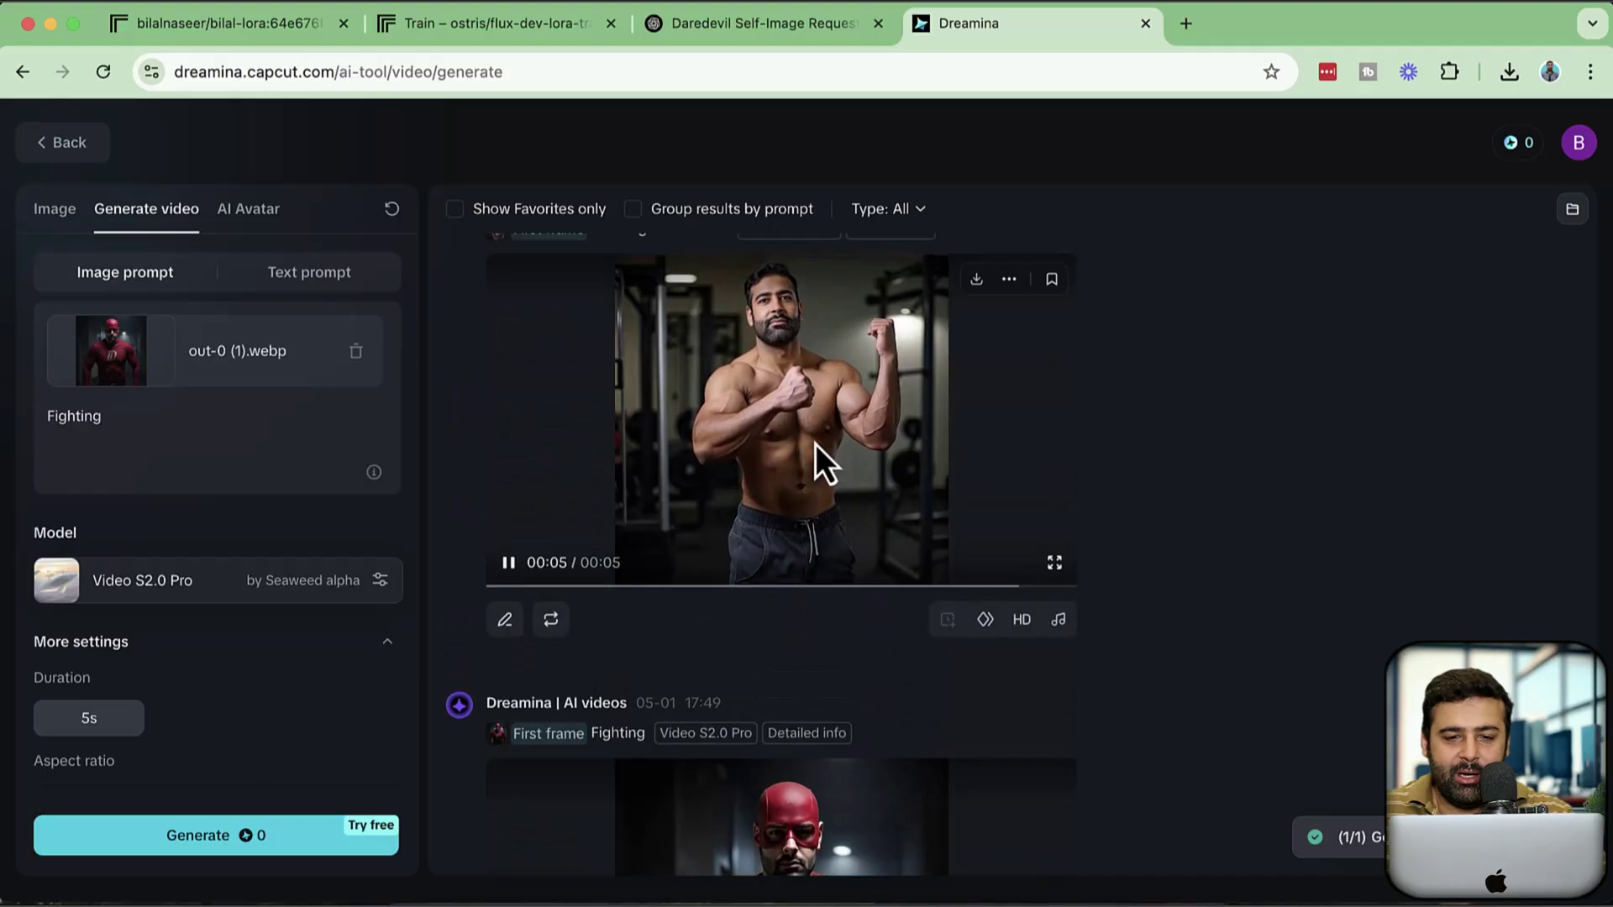
scroll(694, 411, up, 1)
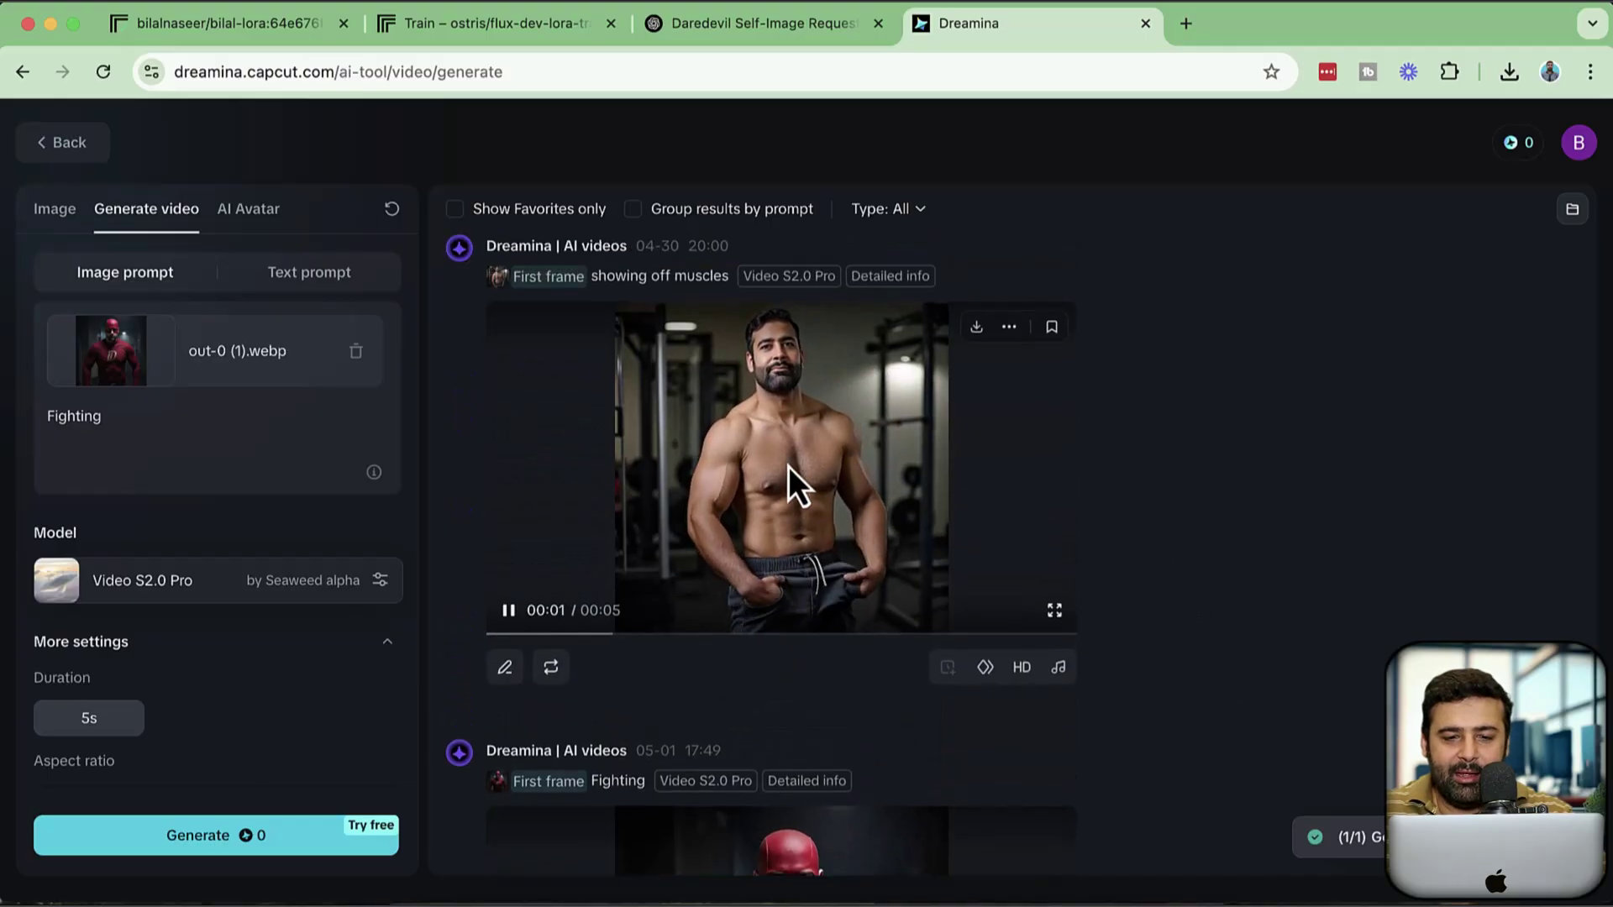
click(1055, 610)
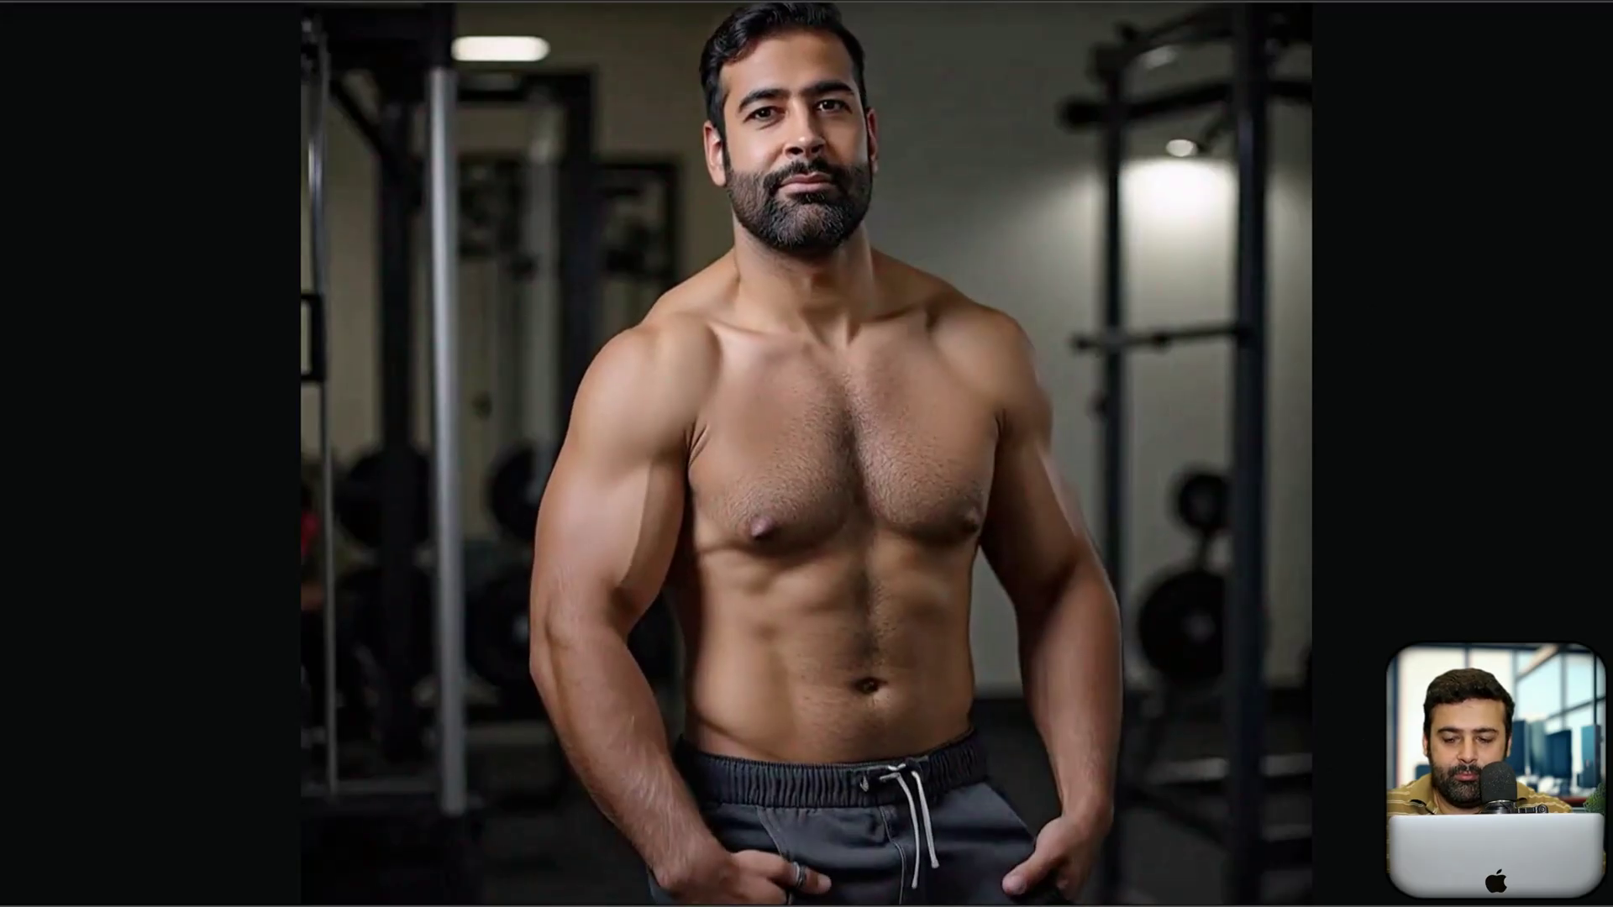
key(Escape)
Browse the older generations in the history, previewing the t-shirt, Iron Man and Superman videos and the superhero and Ghibli-style images.
scroll(1225, 548, up, 10)
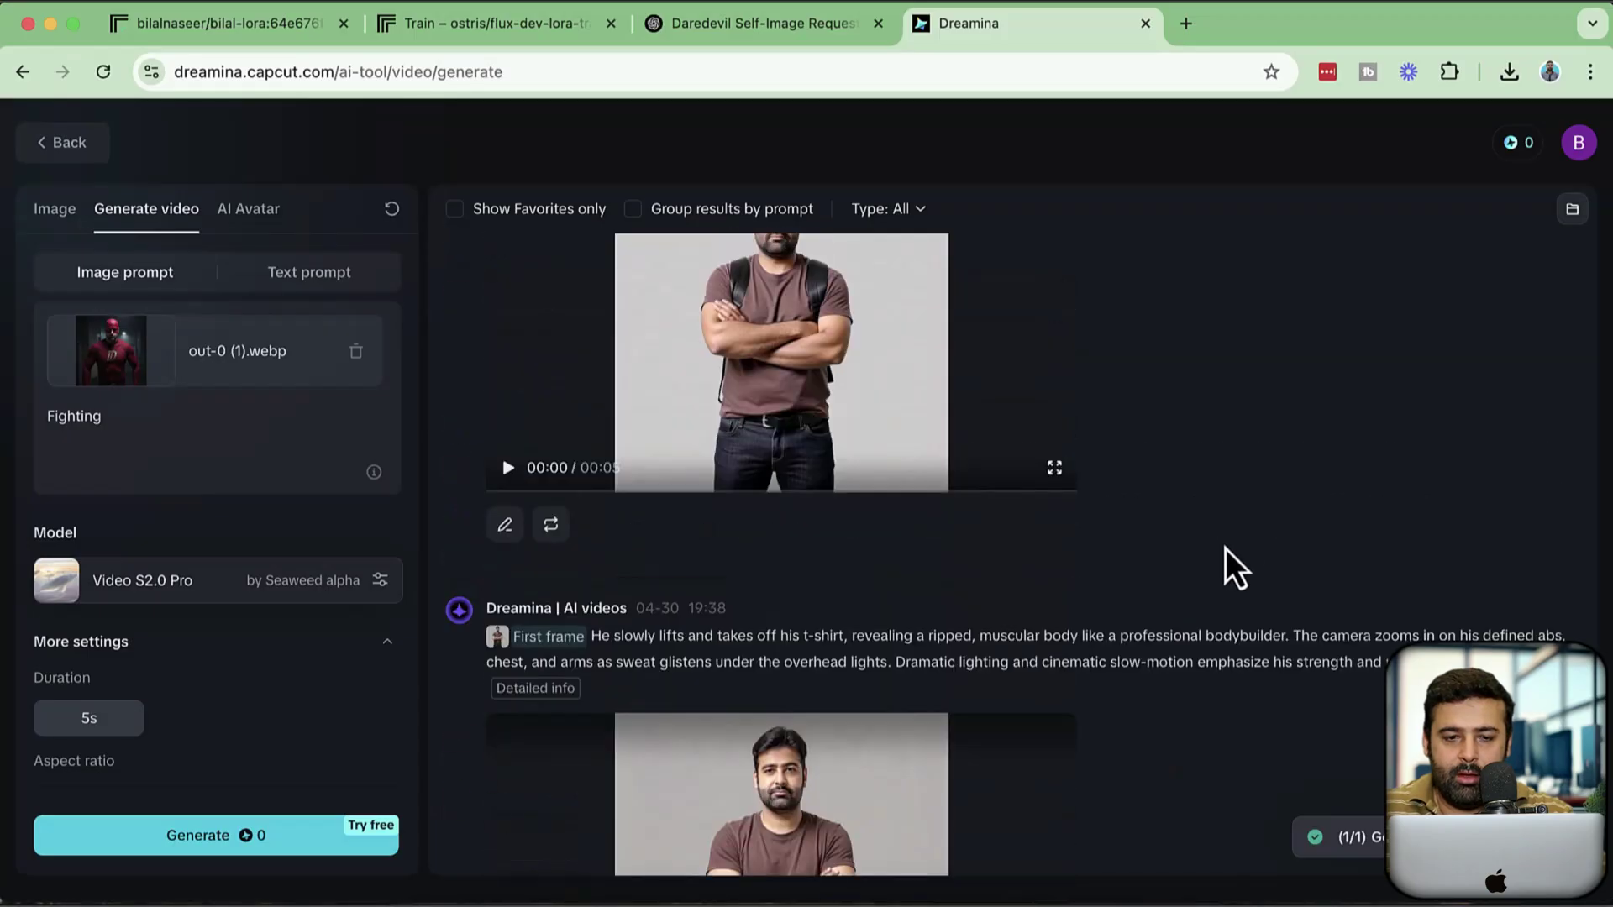
mouse_move(867, 516)
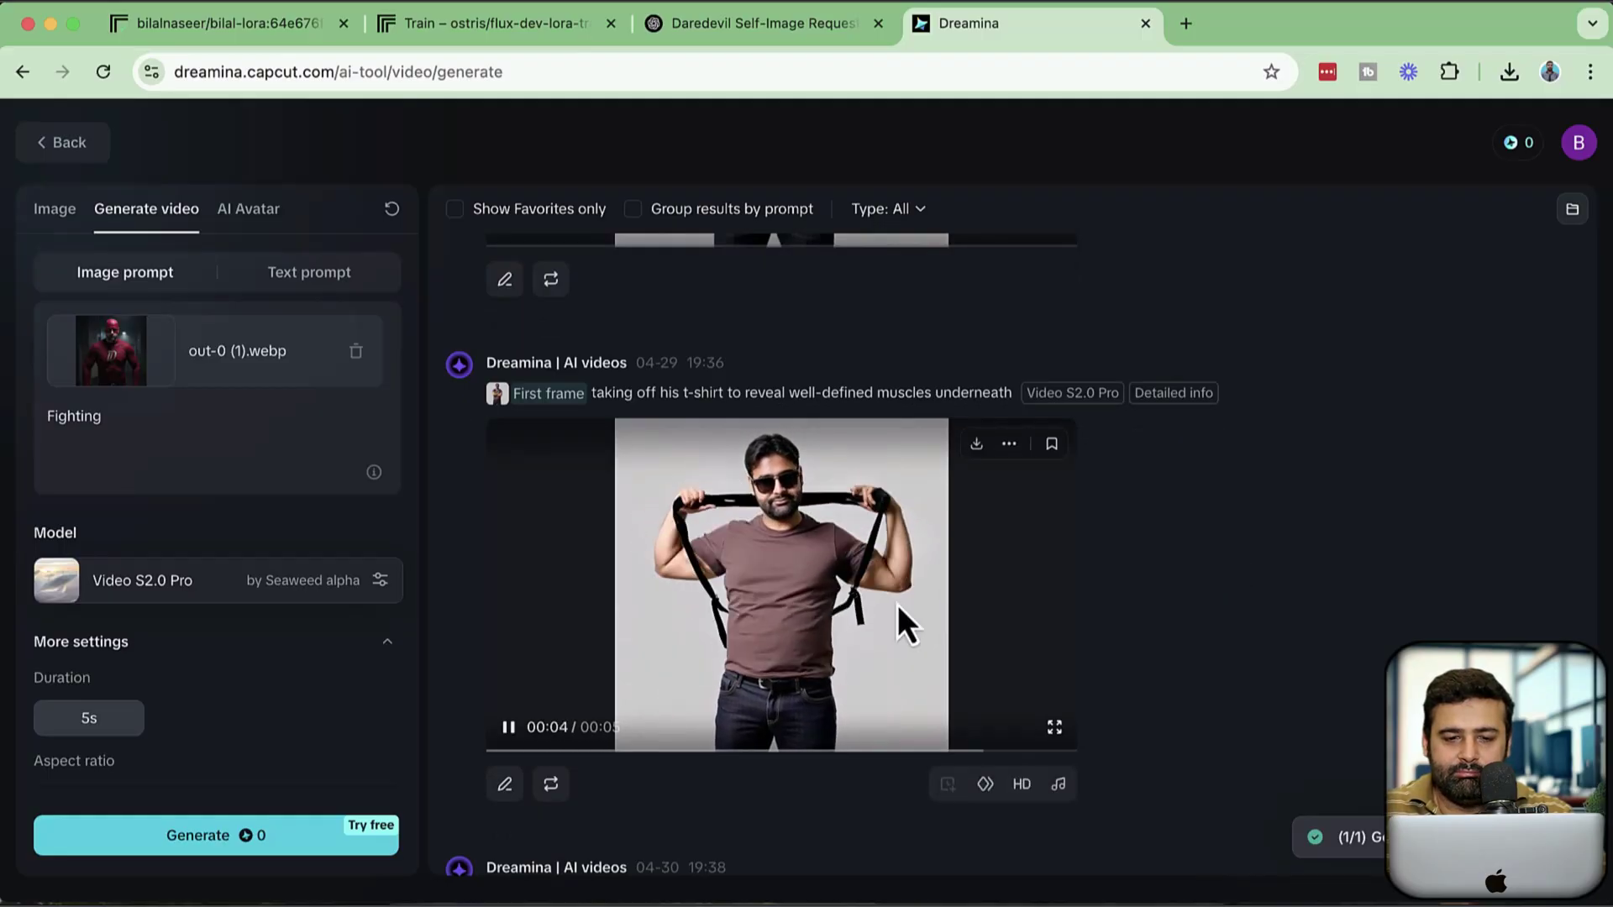
scroll(982, 652, up, 5)
scroll(981, 652, up, 10)
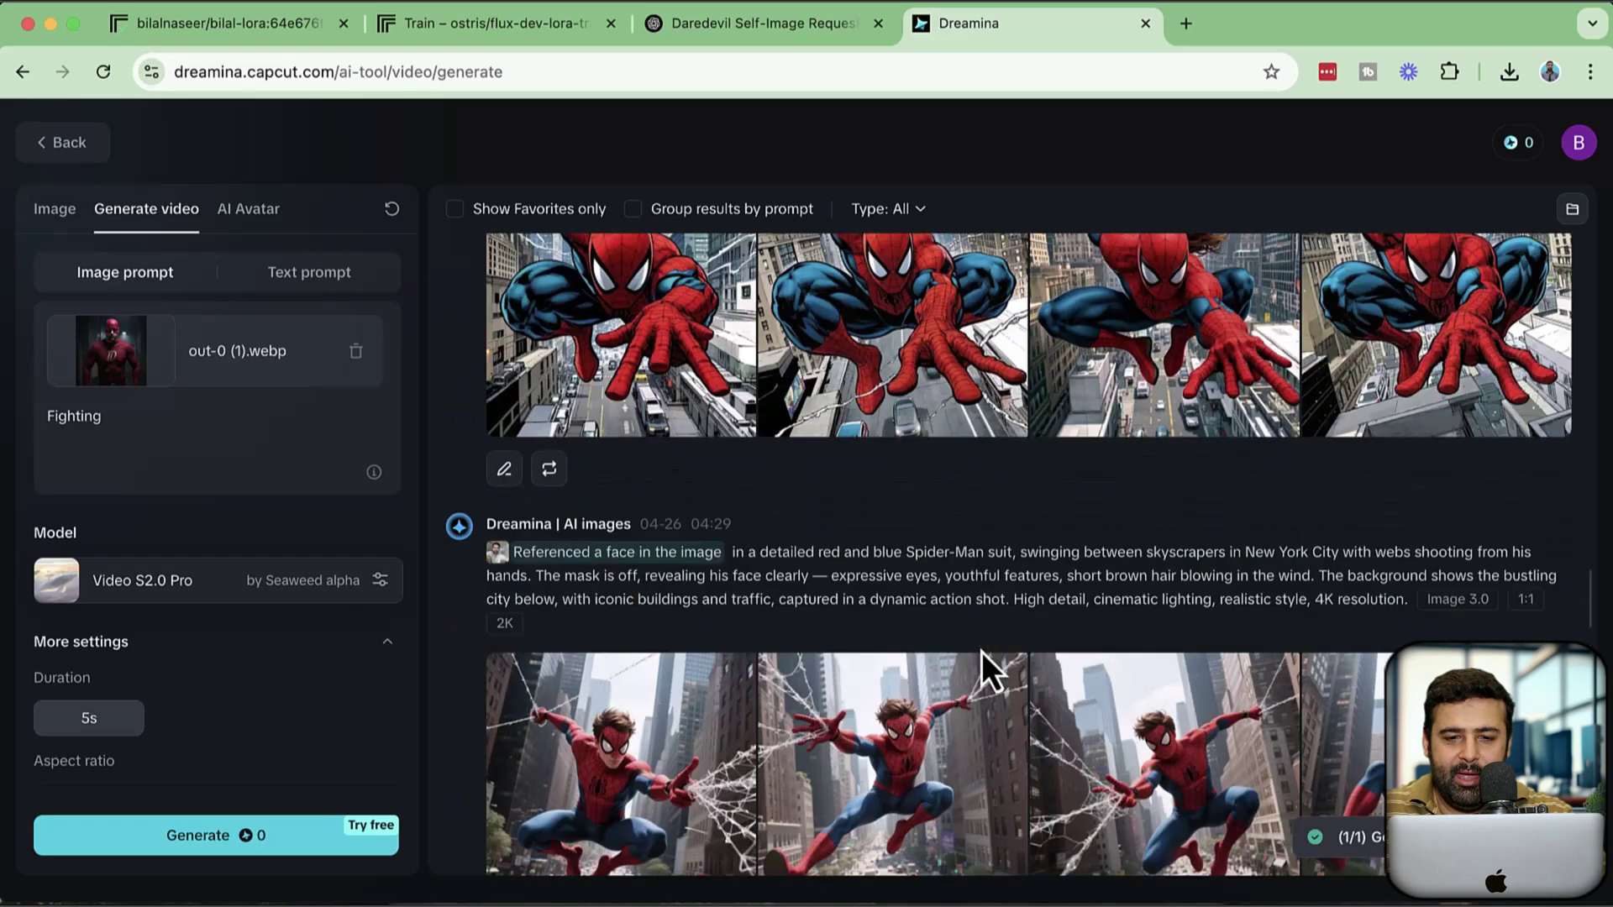
scroll(981, 652, up, 10)
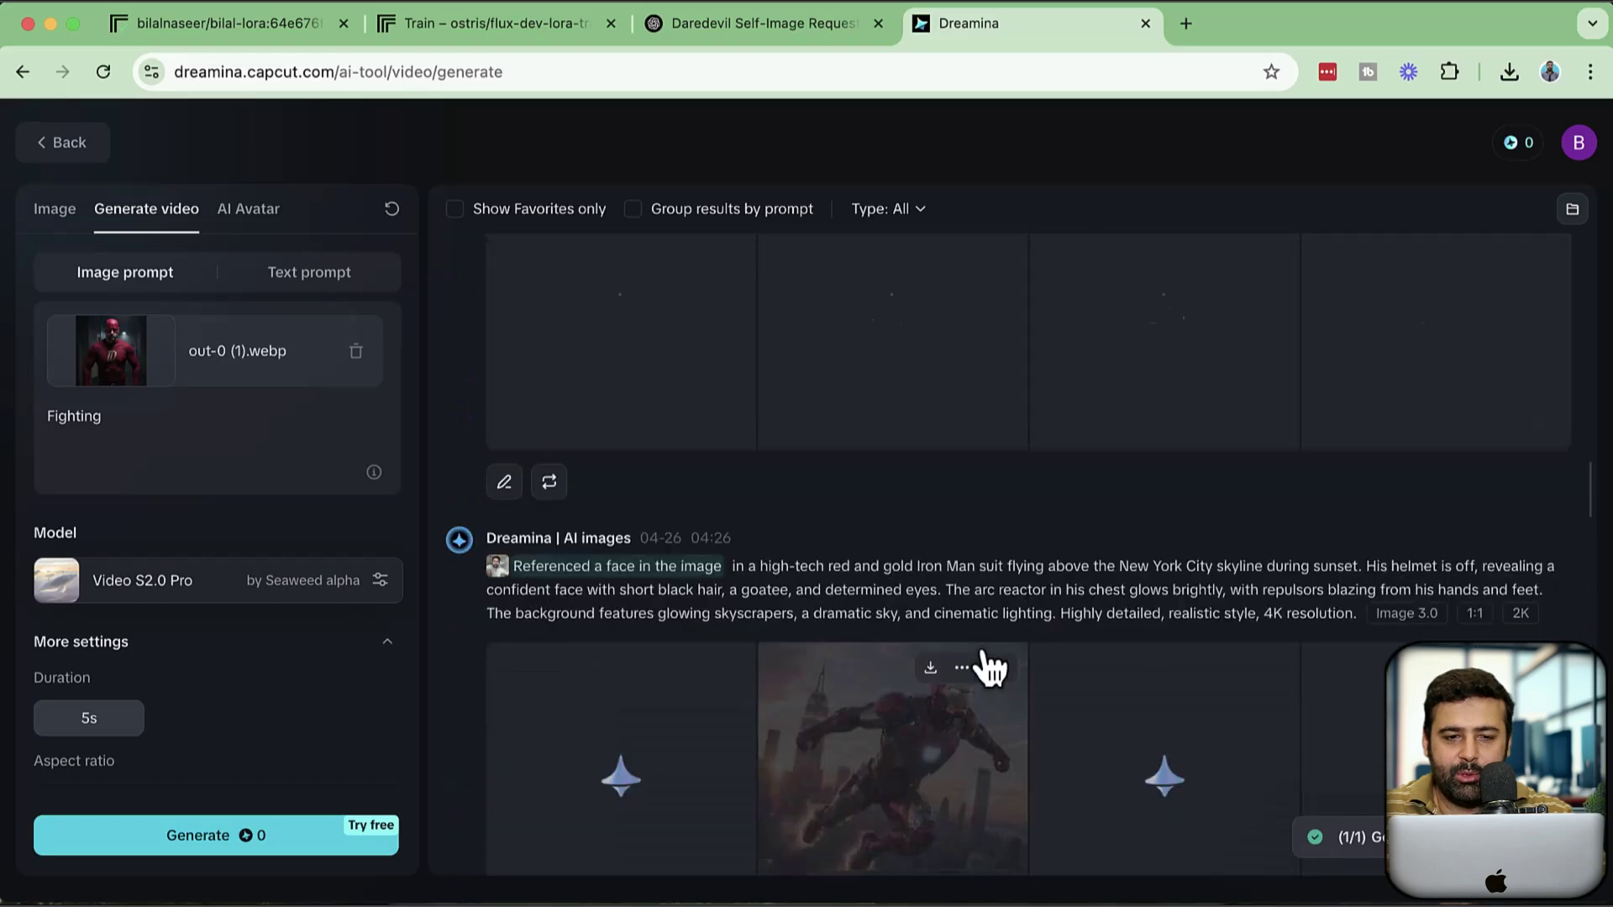
scroll(981, 652, up, 10)
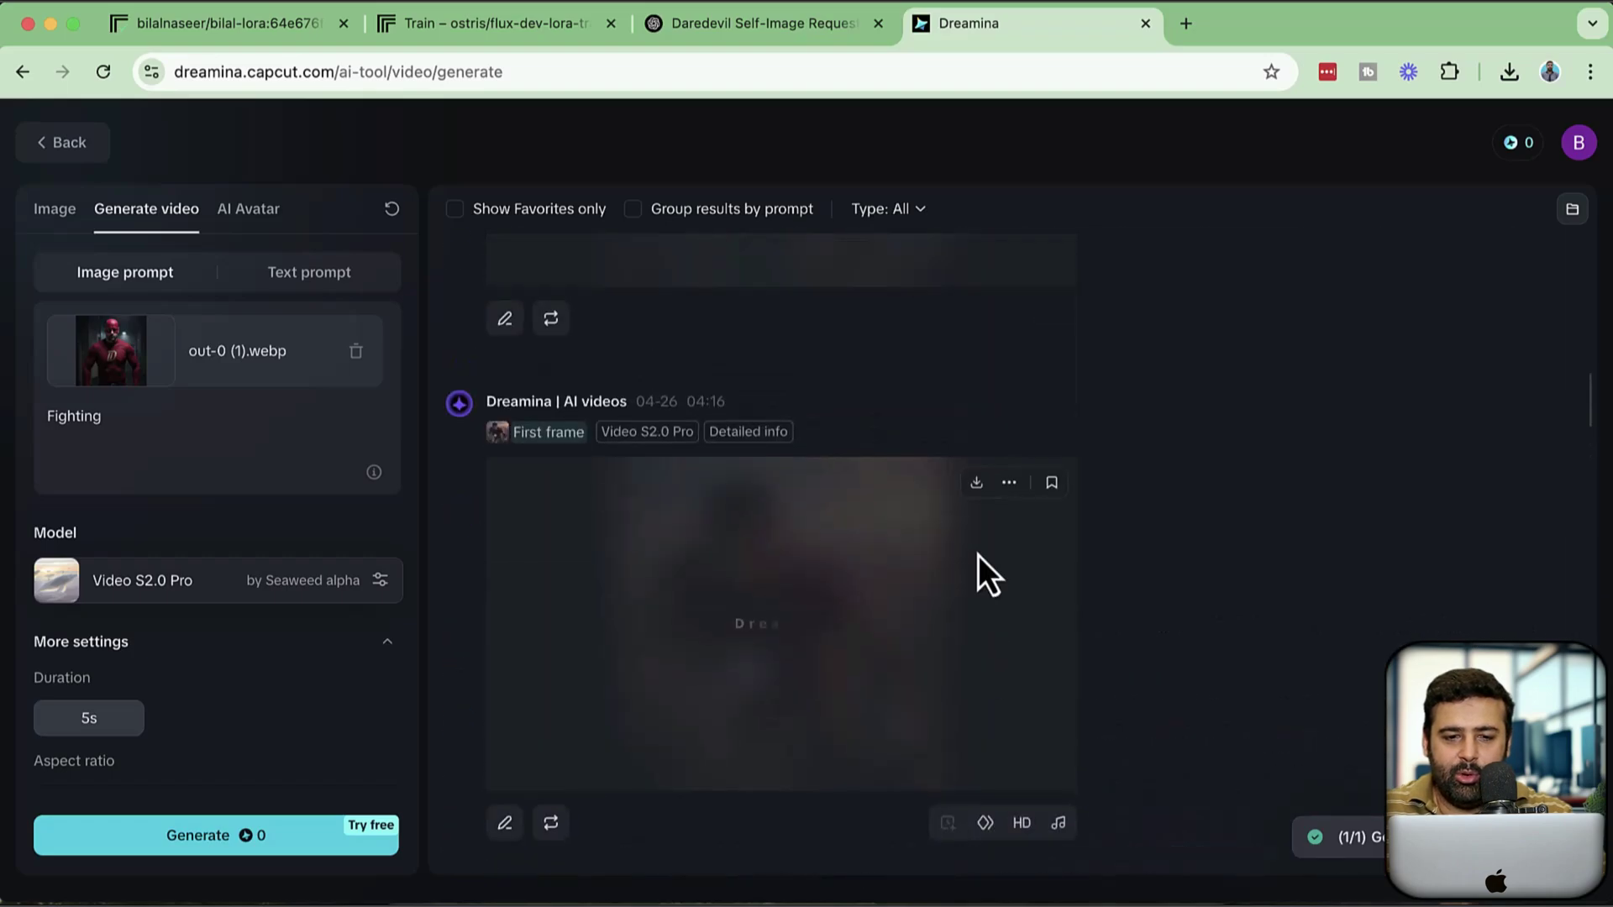
mouse_move(950, 606)
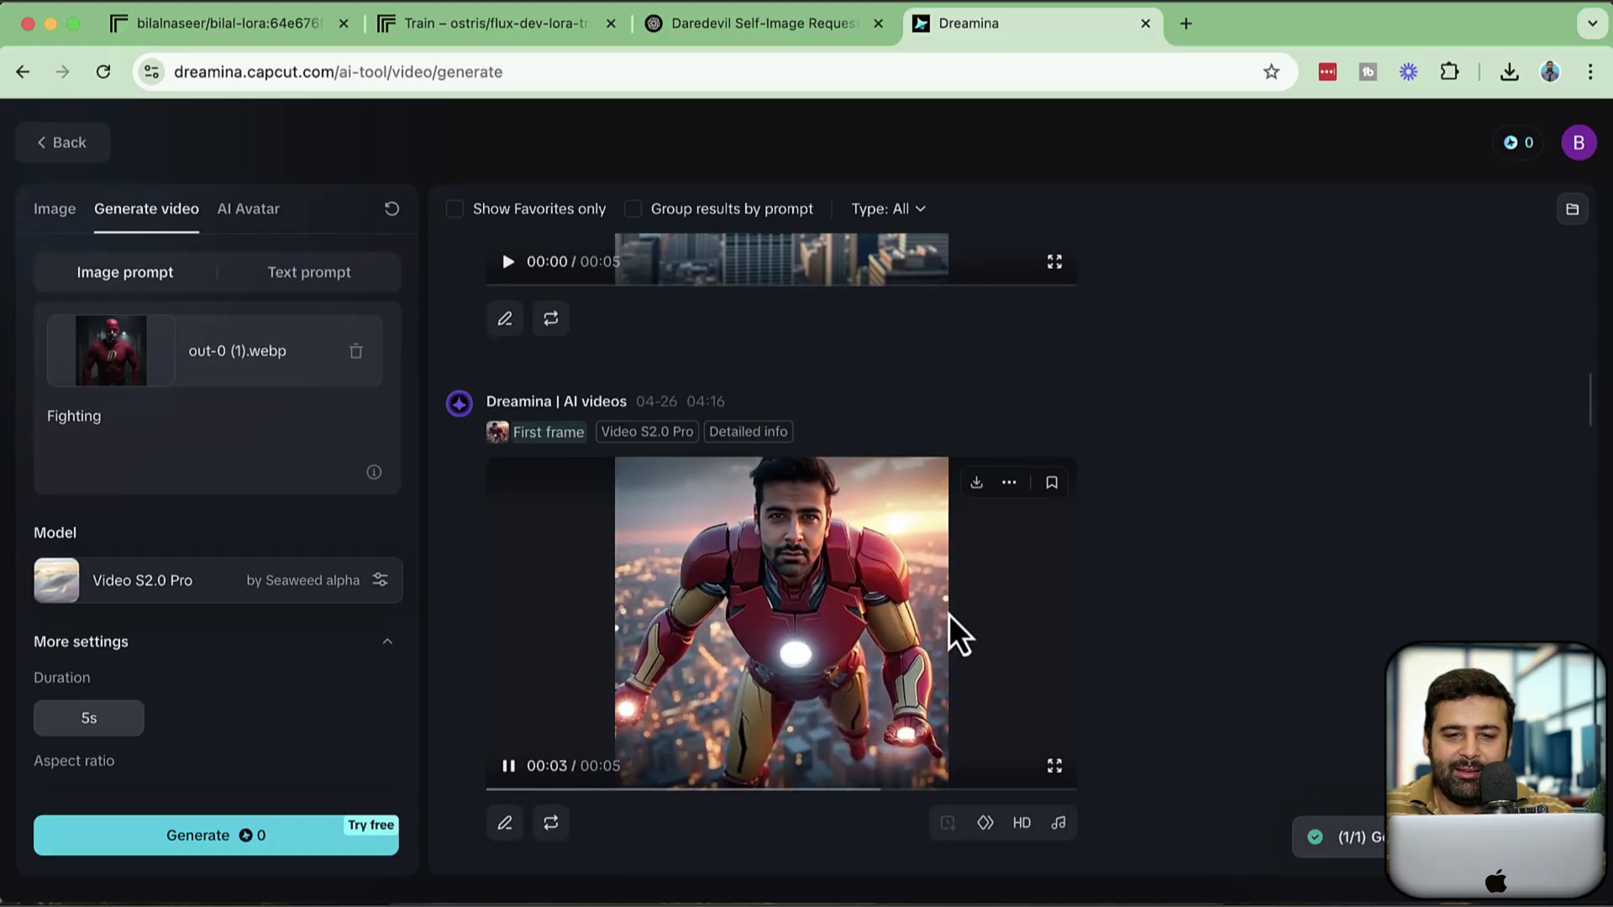
scroll(949, 614, up, 5)
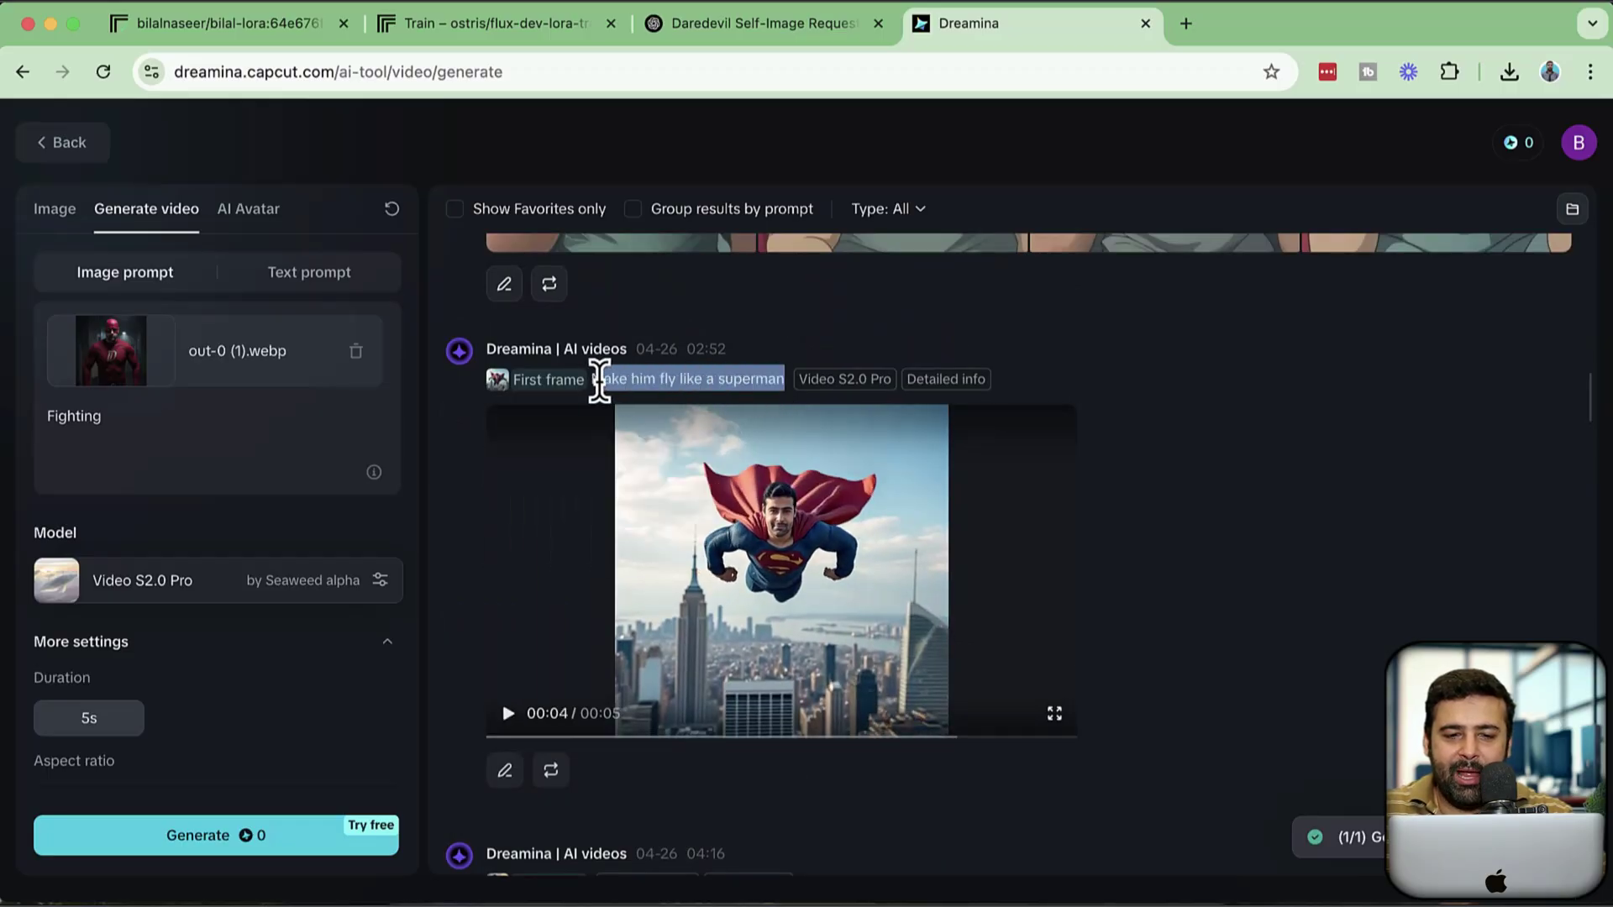
scroll(1105, 577, up, 5)
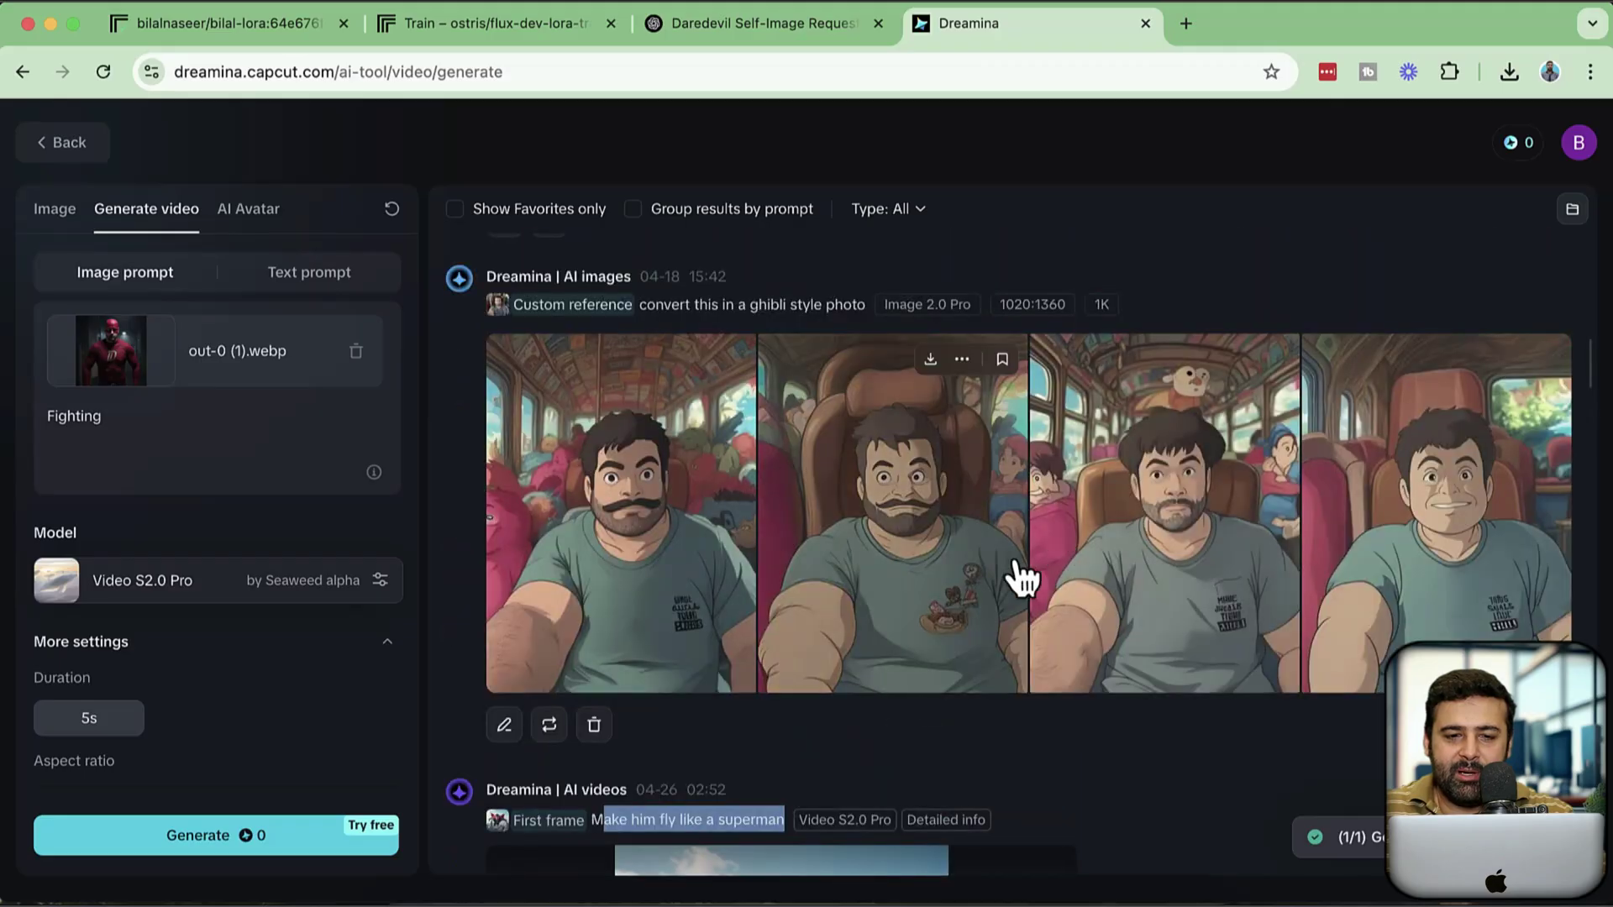
scroll(1144, 395, down, 20)
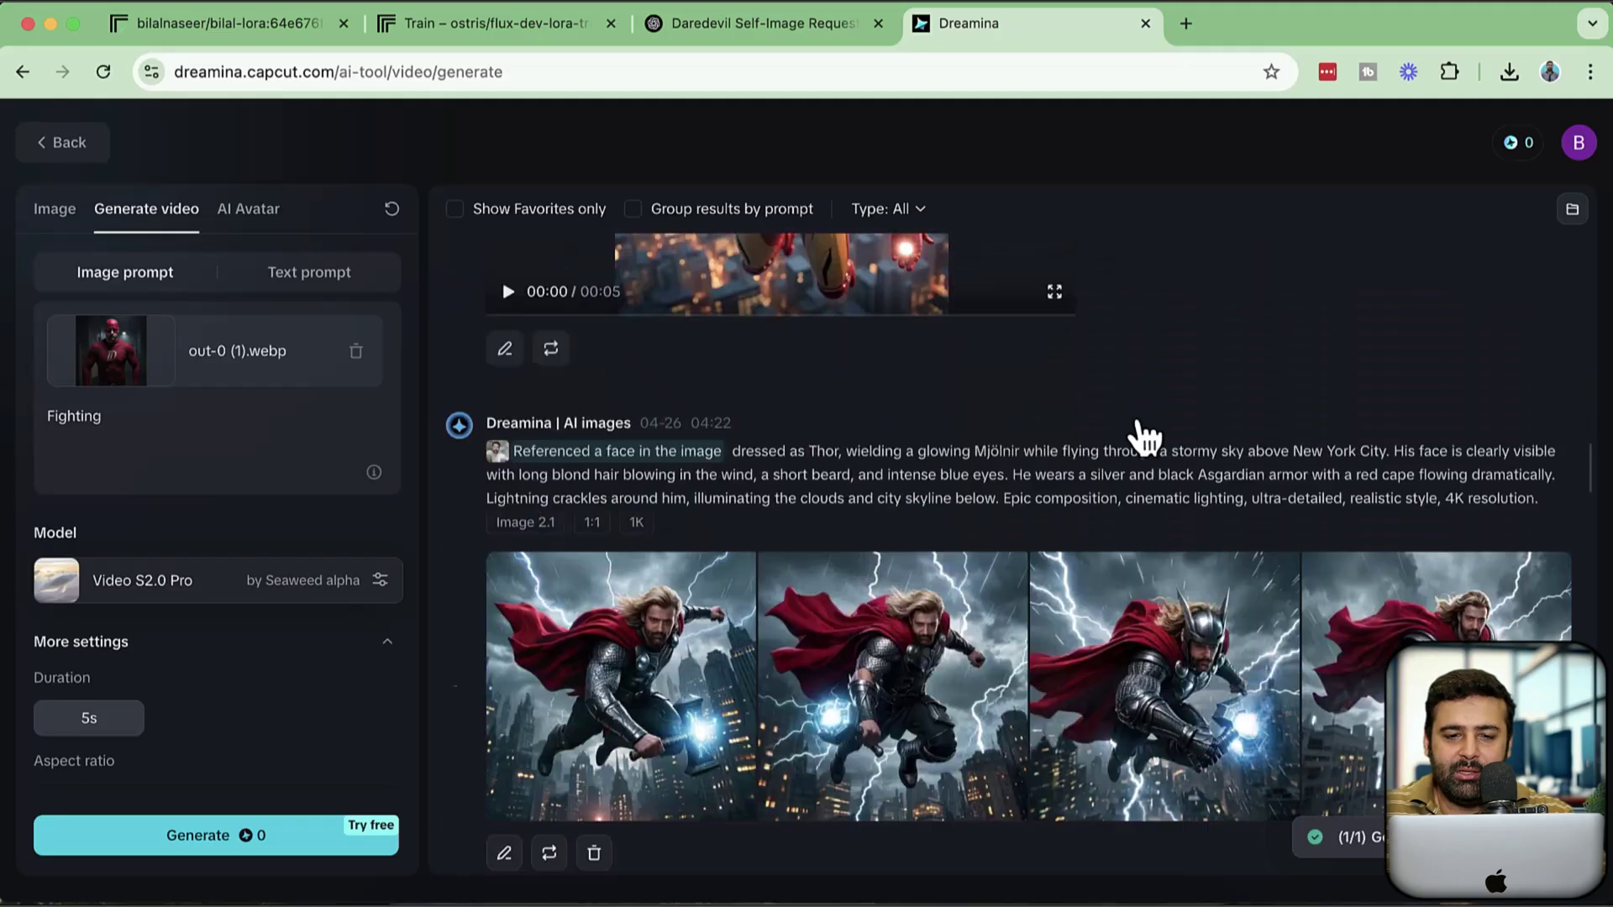